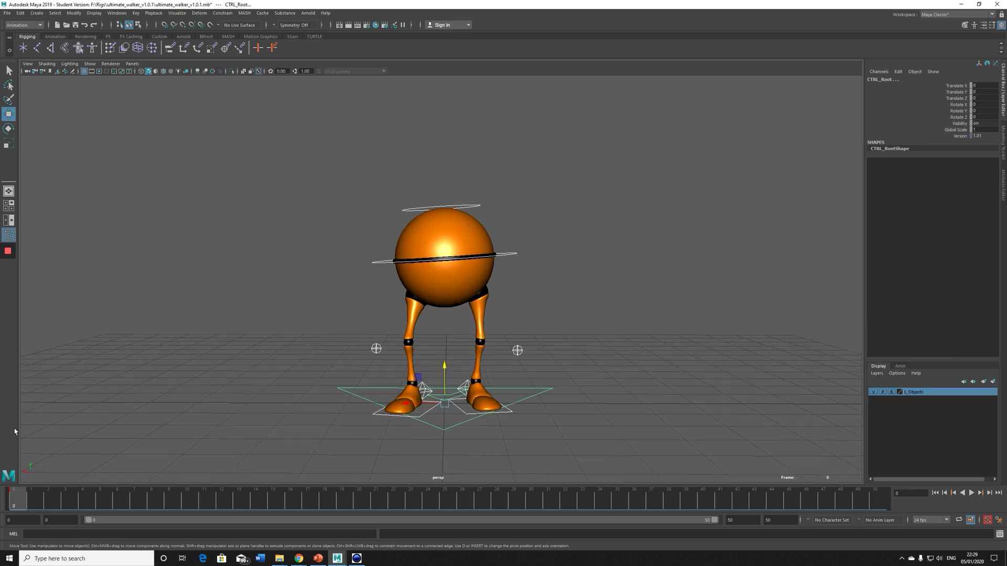
{"action": "mouse_move", "coordinate": [7, 255]}
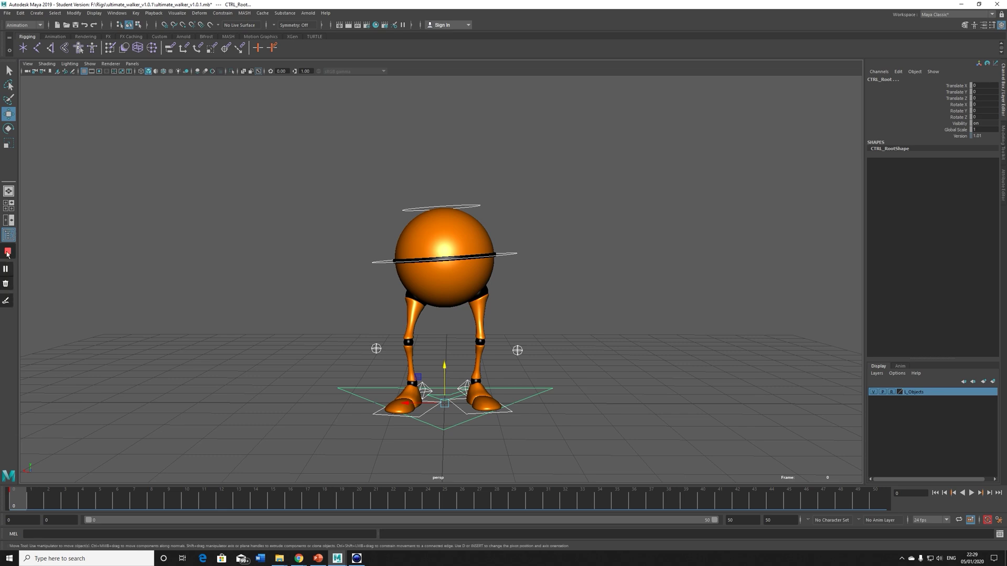
{"action": "left_click", "coordinate": [8, 301]}
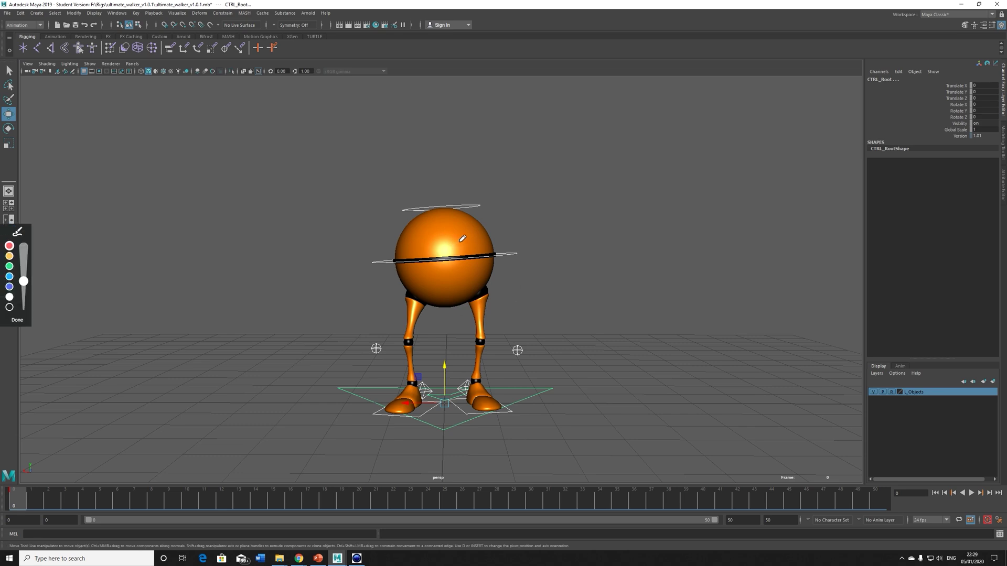
{"action": "left_click_drag", "start_coordinate": [450, 250], "coordinate": [507, 237]}
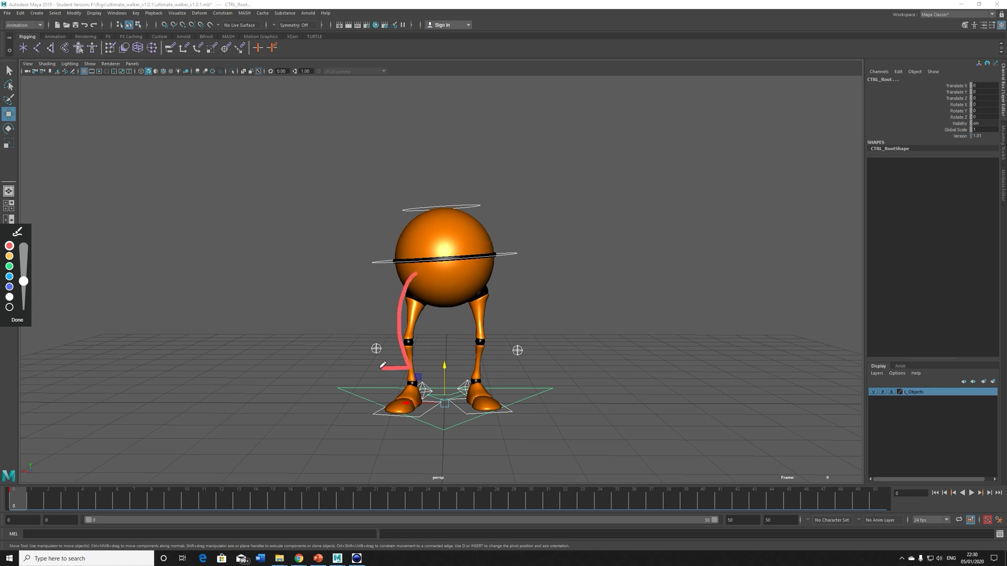
{"action": "left_click_drag", "start_coordinate": [434, 224], "coordinate": [497, 240]}
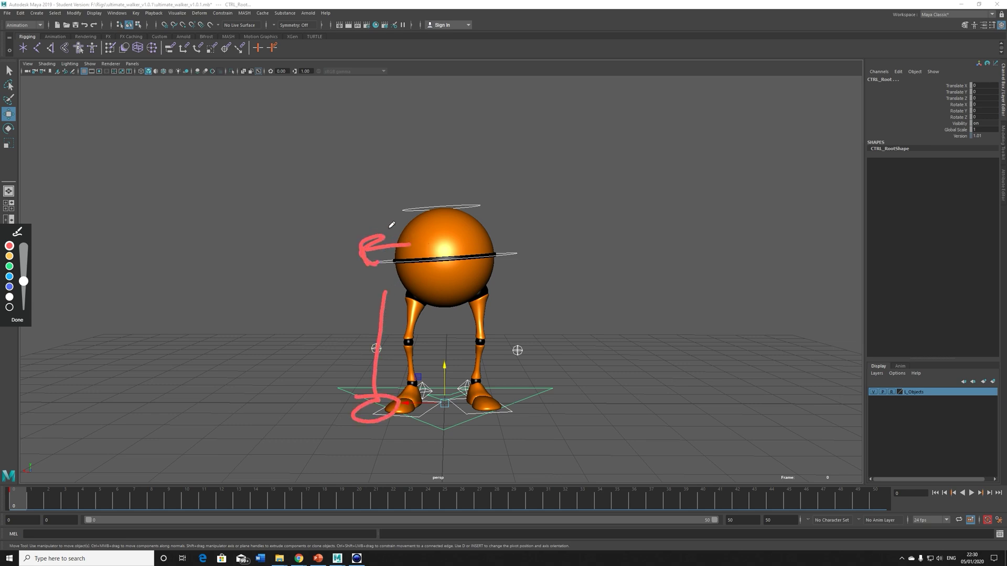
{"action": "mouse_move", "coordinate": [359, 194]}
{"action": "left_mouse_down"}
{"action": "mouse_move", "coordinate": [359, 281]}
{"action": "mouse_move", "coordinate": [317, 239]}
{"action": "left_mouse_up"}
{"action": "left_click_drag", "start_coordinate": [422, 258], "coordinate": [479, 385]}
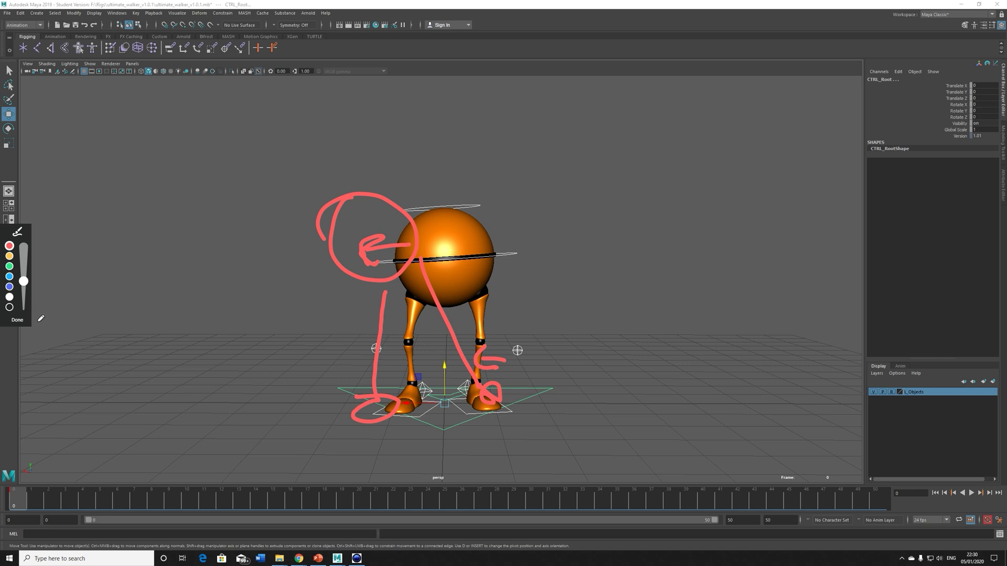
{"action": "left_click", "coordinate": [17, 319]}
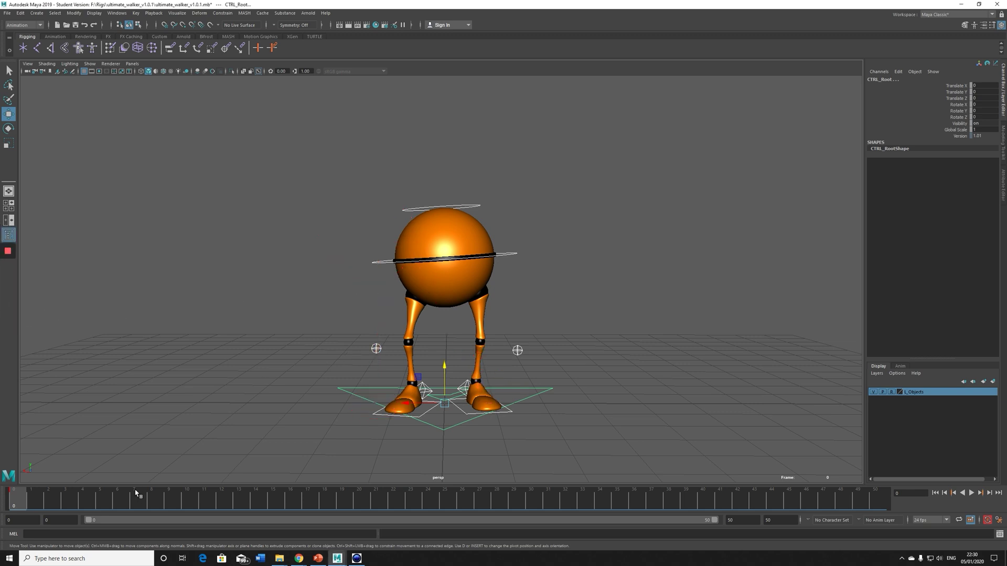
Reposition the walker's right and left heel controls slightly on the ground at frame 0
{"action": "left_click", "coordinate": [447, 293]}
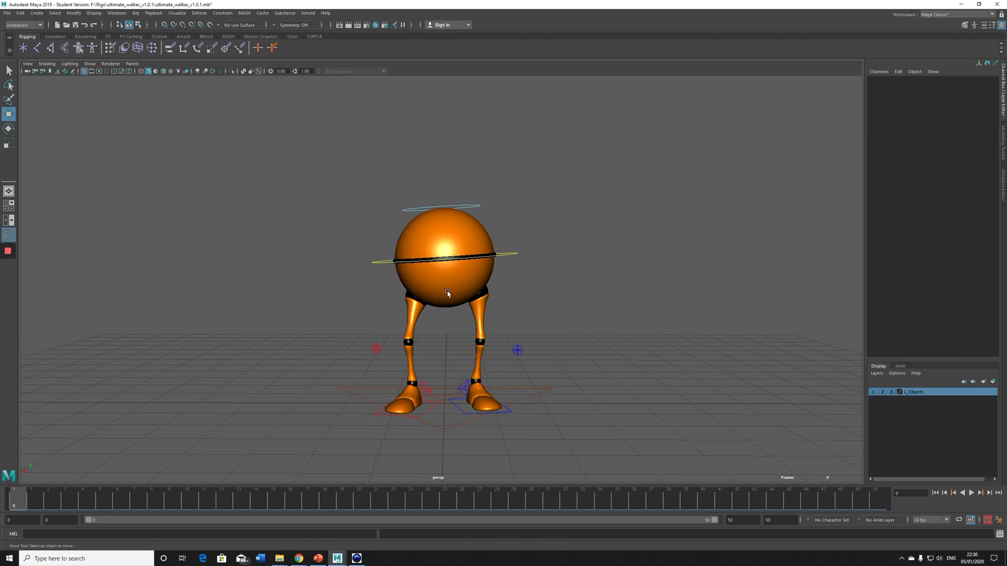
{"action": "left_click", "coordinate": [508, 247]}
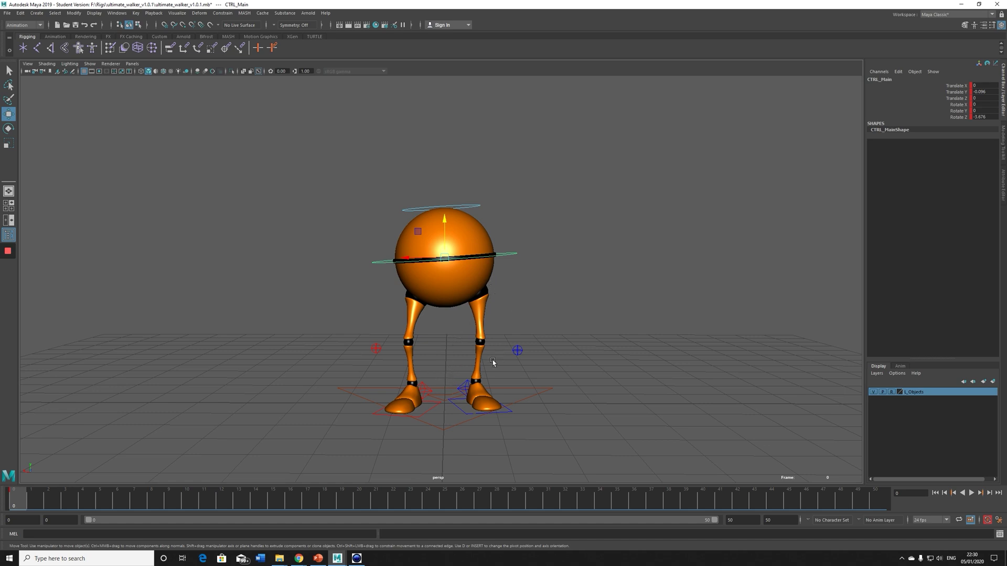
{"action": "left_click_drag", "start_coordinate": [492, 360], "coordinate": [346, 426], "text": "alt"}
{"action": "left_click", "coordinate": [445, 404]}
{"action": "left_click", "coordinate": [431, 403]}
{"action": "left_click", "coordinate": [427, 405]}
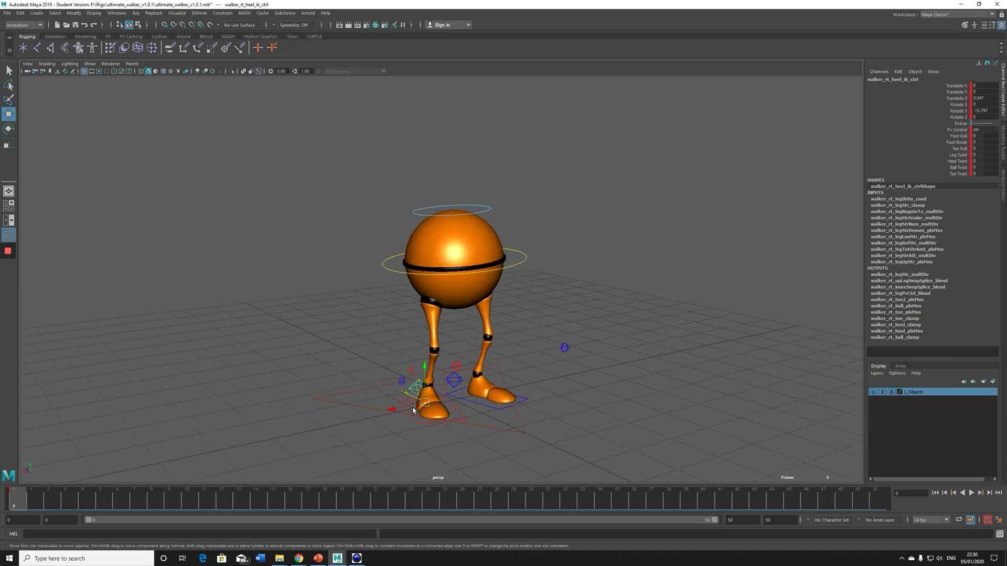
{"action": "left_click_drag", "start_coordinate": [401, 408], "coordinate": [405, 406]}
{"action": "left_click_drag", "start_coordinate": [406, 407], "coordinate": [461, 394], "text": "alt"}
{"action": "left_click", "coordinate": [456, 395]}
{"action": "mouse_move", "coordinate": [460, 395]}
{"action": "left_mouse_down", "text": "alt"}
{"action": "mouse_move", "coordinate": [419, 410]}
{"action": "mouse_move", "coordinate": [475, 404]}
{"action": "left_mouse_up", "text": "alt"}
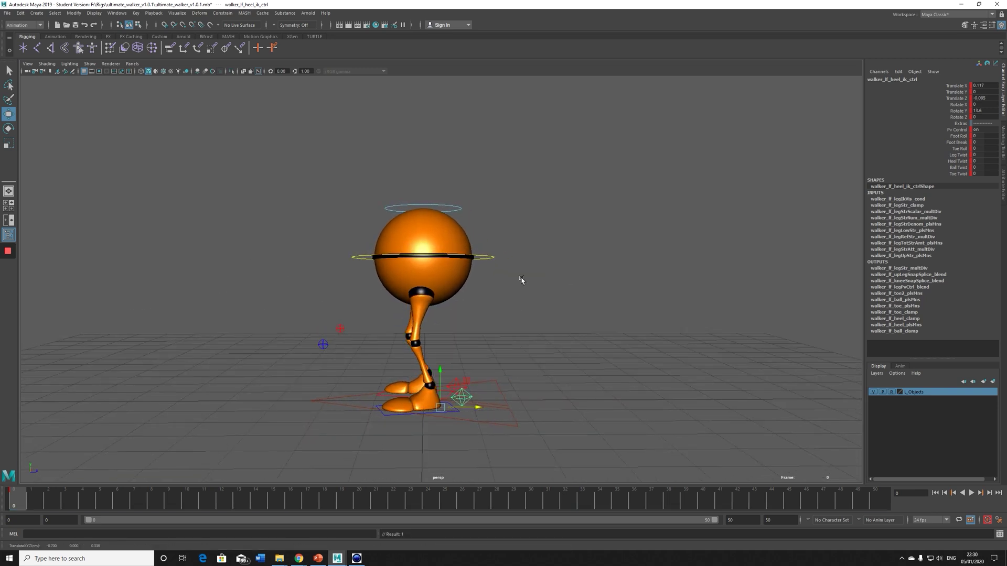
Move the main body control to Translate Z -0.096, rotate it to Rotate Z -1.809, and key all controls at frame 0
{"action": "left_click_drag", "start_coordinate": [492, 245], "coordinate": [460, 264]}
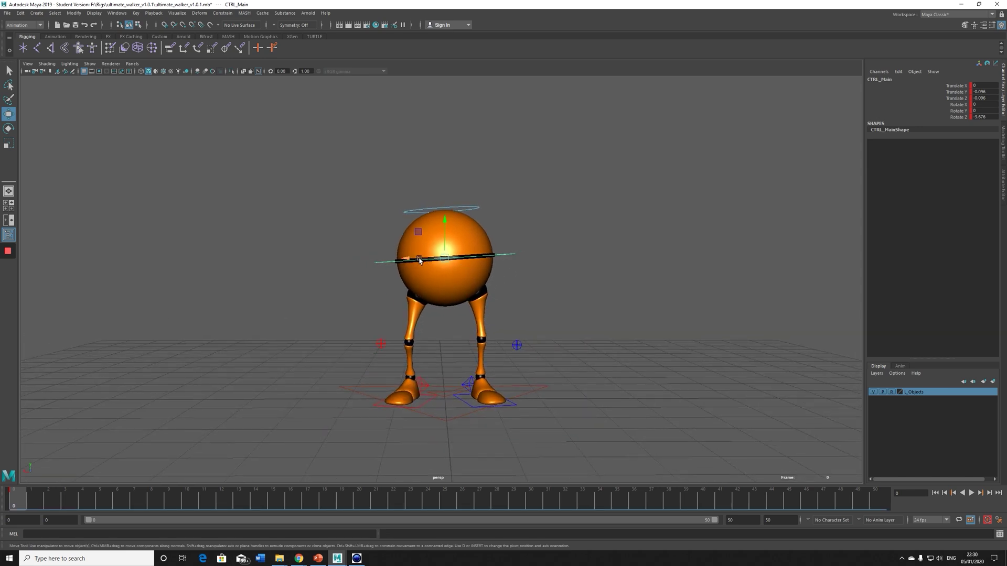
{"action": "key", "text": "e"}
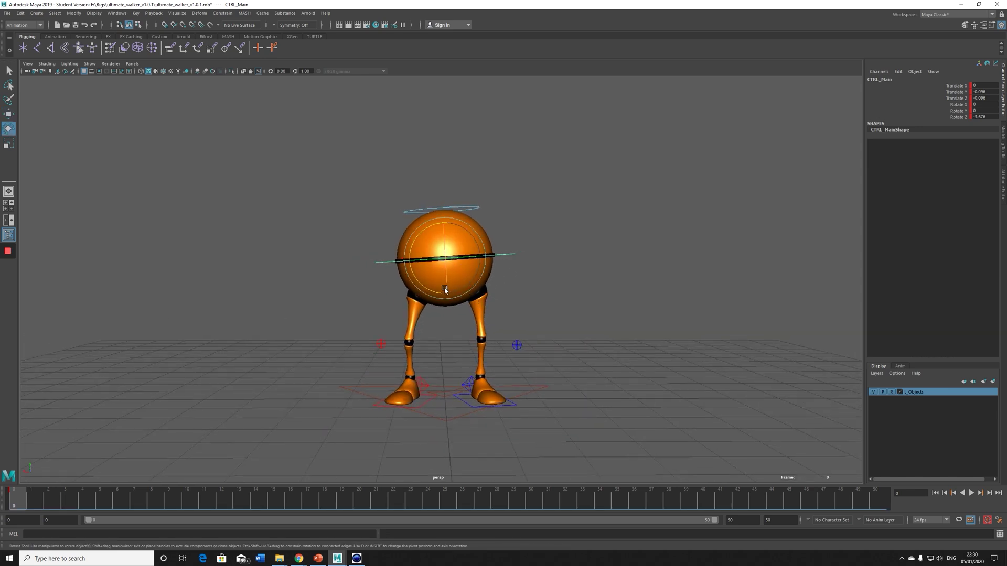
{"action": "left_click", "coordinate": [344, 330]}
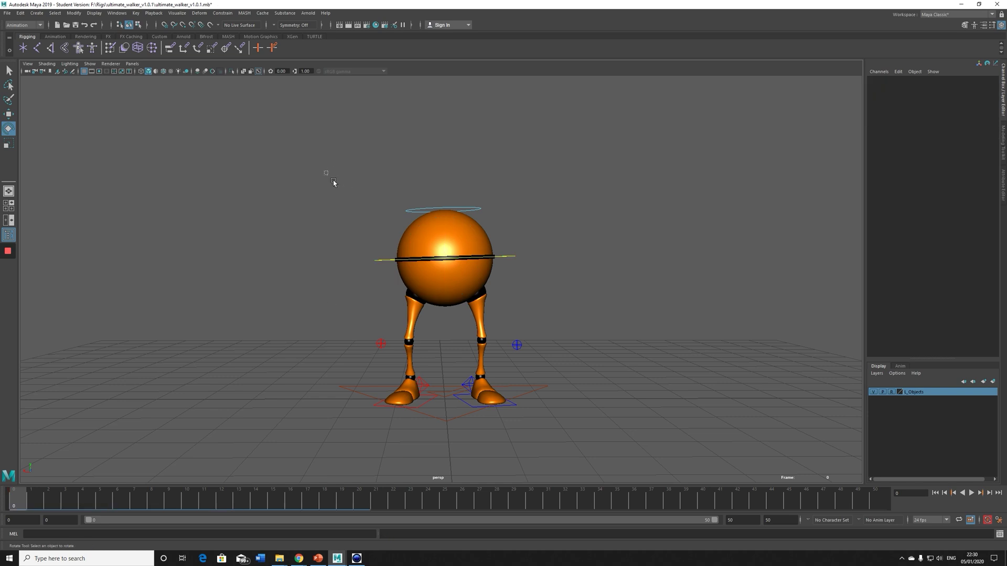
{"action": "left_click_drag", "start_coordinate": [332, 179], "coordinate": [609, 431]}
{"action": "key", "text": "w"}
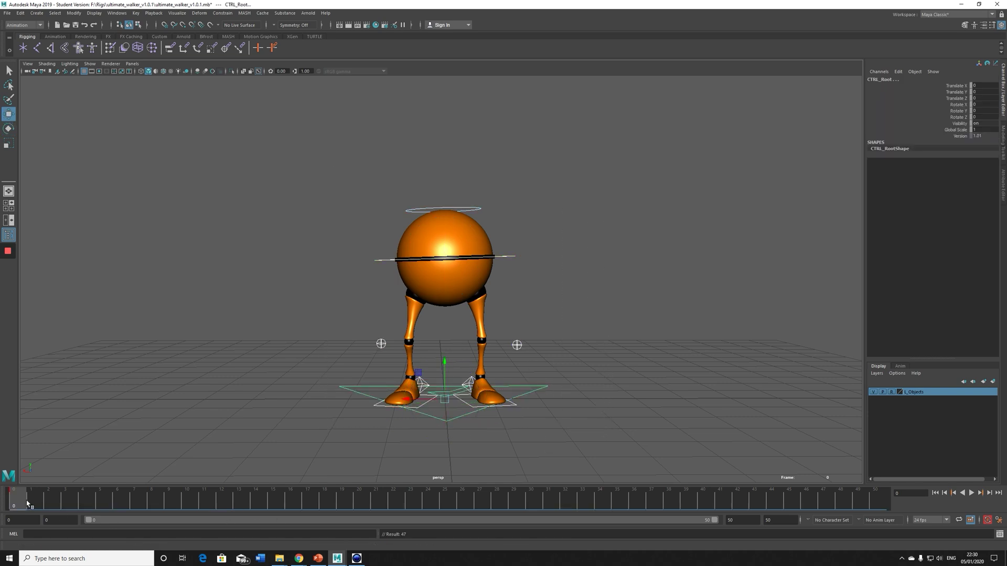
At frame 4, lower the main body control to Translate Y -0.177, shift it sideways, and set a key
{"action": "left_click_drag", "start_coordinate": [41, 503], "coordinate": [88, 501]}
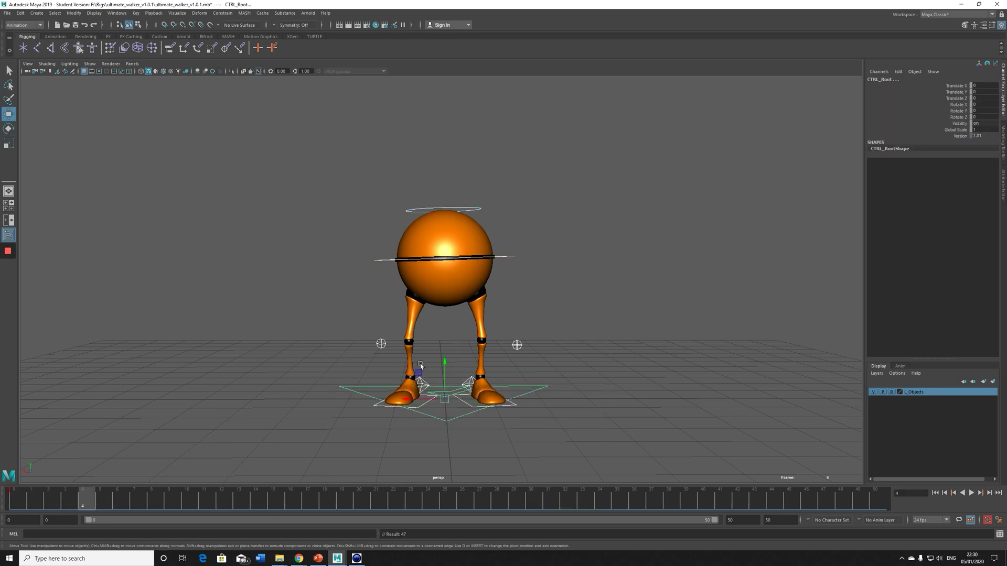
{"action": "left_click_drag", "start_coordinate": [476, 326], "coordinate": [471, 322], "text": "alt"}
{"action": "left_click_drag", "start_coordinate": [514, 265], "coordinate": [515, 266]}
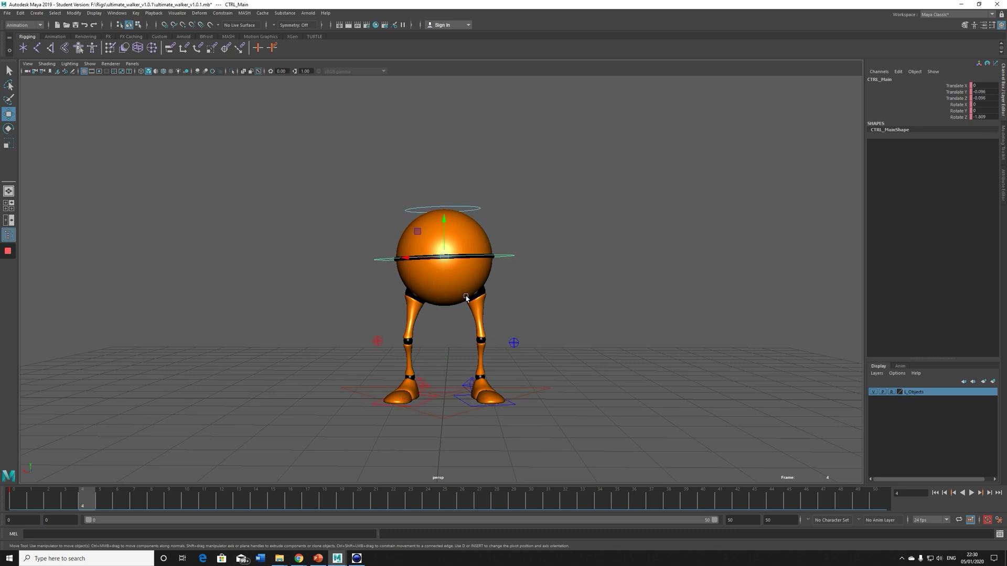
{"action": "left_click_drag", "start_coordinate": [445, 218], "coordinate": [445, 223]}
{"action": "key", "text": "s"}
{"action": "left_click_drag", "start_coordinate": [414, 265], "coordinate": [412, 266]}
{"action": "left_click_drag", "start_coordinate": [84, 504], "coordinate": [135, 507]}
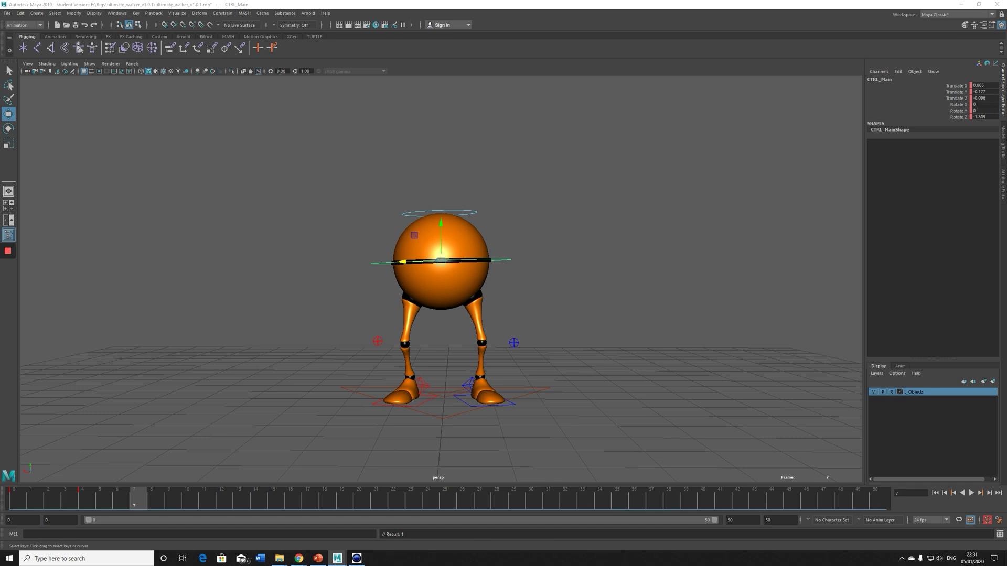
{"action": "left_click_drag", "start_coordinate": [86, 500], "coordinate": [48, 516]}
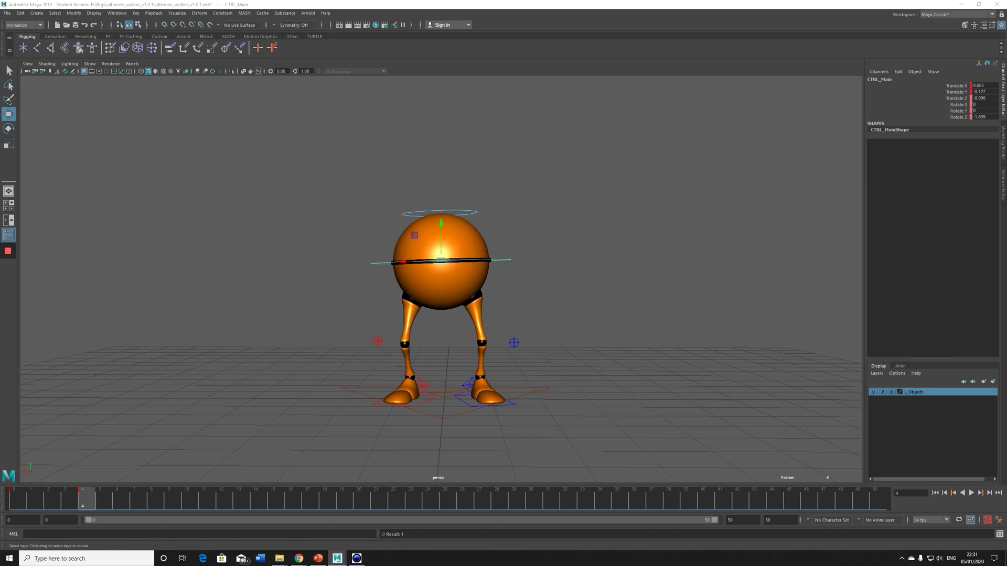
Delete the main body control's key at frame 4
{"action": "right_click", "coordinate": [95, 498]}
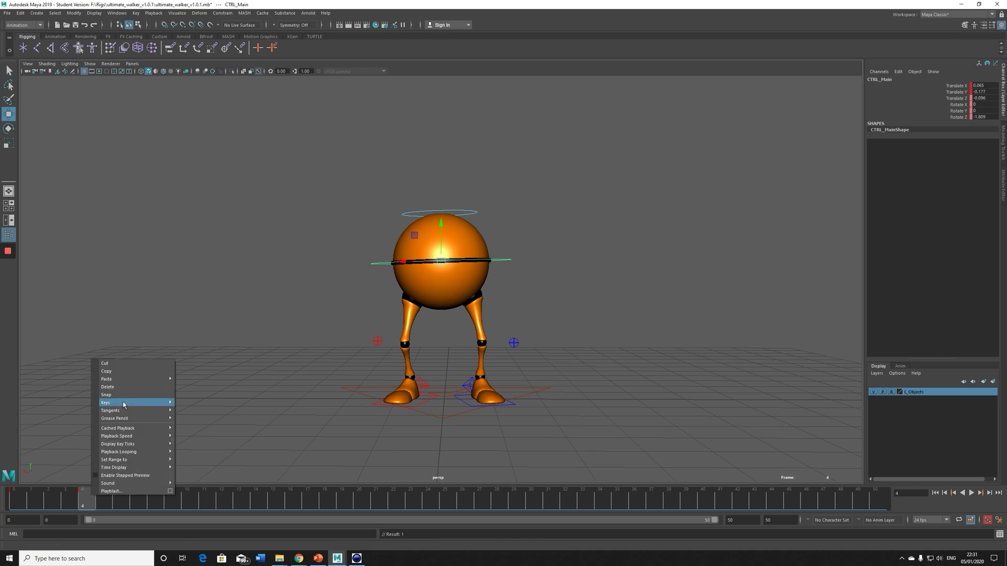
{"action": "left_click", "coordinate": [122, 401]}
{"action": "key", "text": "alt+v"}
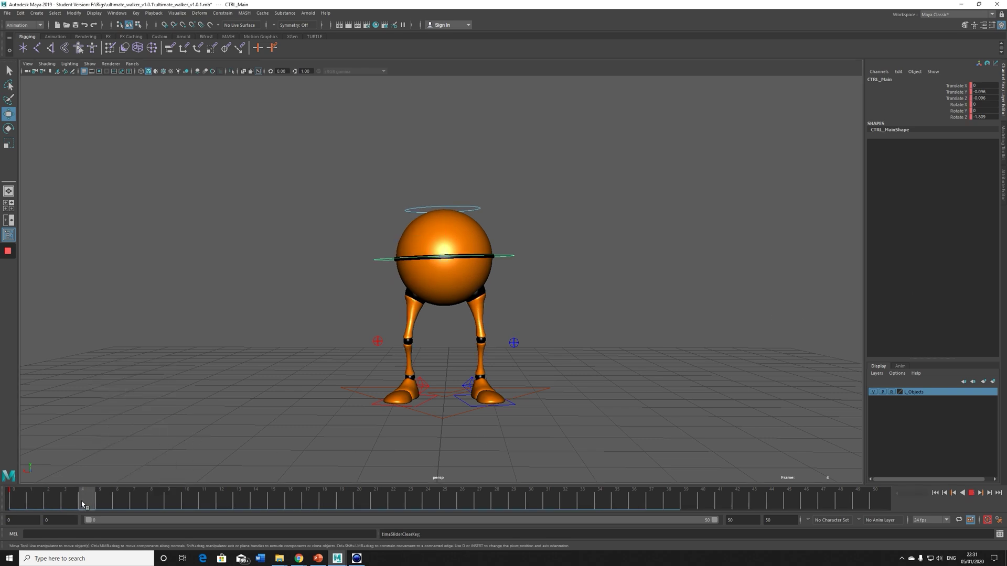
{"action": "key", "text": "alt+v"}
Lower the main body control to Translate Y -0.243 at frame 4 and key it
{"action": "left_click_drag", "start_coordinate": [445, 220], "coordinate": [442, 224]}
{"action": "key", "text": "s"}
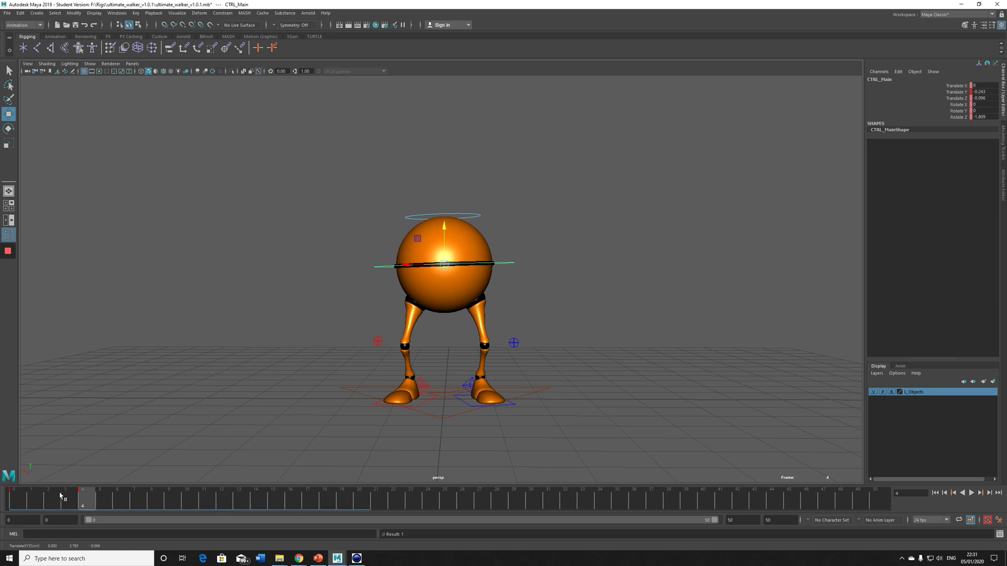
{"action": "left_click", "coordinate": [15, 498]}
{"action": "left_click", "coordinate": [82, 498]}
{"action": "left_click_drag", "start_coordinate": [407, 264], "coordinate": [404, 268]}
{"action": "key", "text": "ctrl+z"}
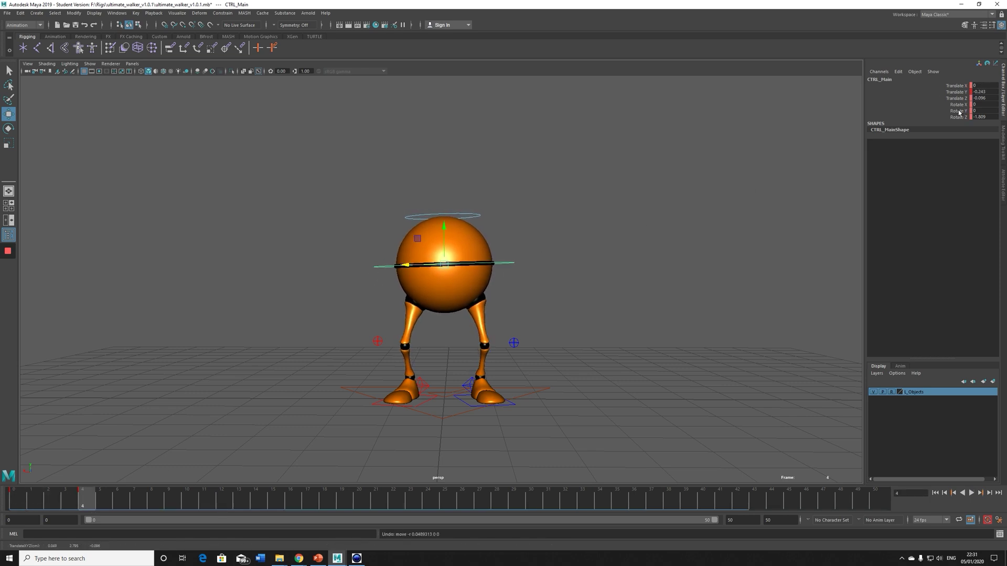
Shift the main body control at frame 4 to Translate X 0.108 and tilt it to Rotate Z -2.449
{"action": "left_click", "coordinate": [959, 111]}
{"action": "key", "text": "e"}
{"action": "left_click_drag", "start_coordinate": [461, 299], "coordinate": [465, 293]}
{"action": "key", "text": "w"}
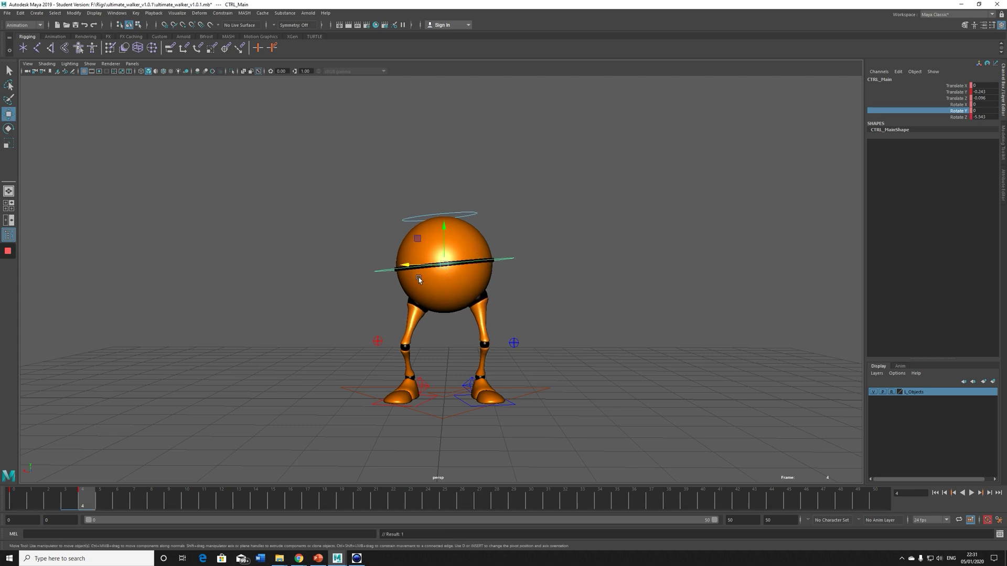
{"action": "left_click_drag", "start_coordinate": [408, 265], "coordinate": [407, 266]}
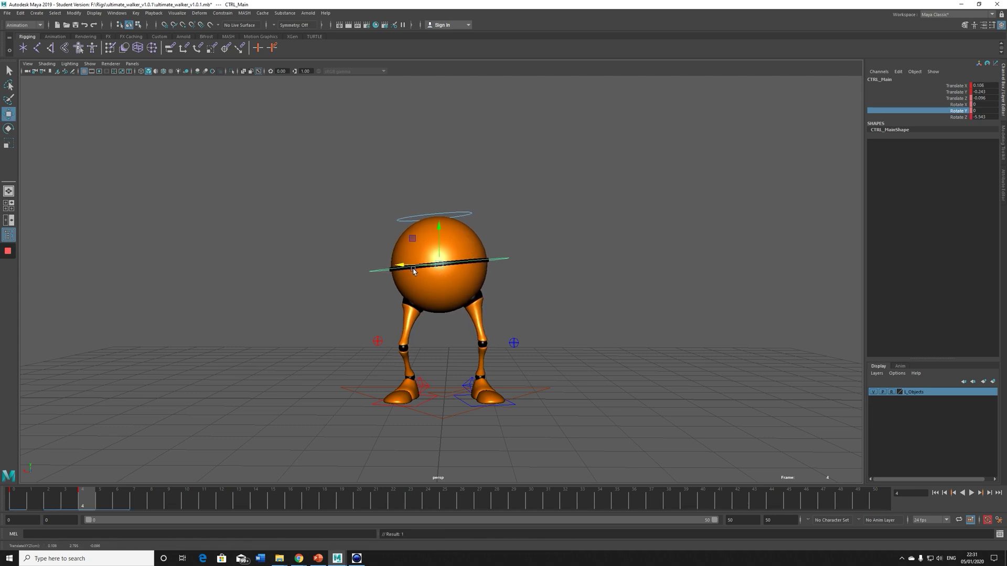
{"action": "key", "text": "e"}
{"action": "left_click_drag", "start_coordinate": [460, 288], "coordinate": [457, 291]}
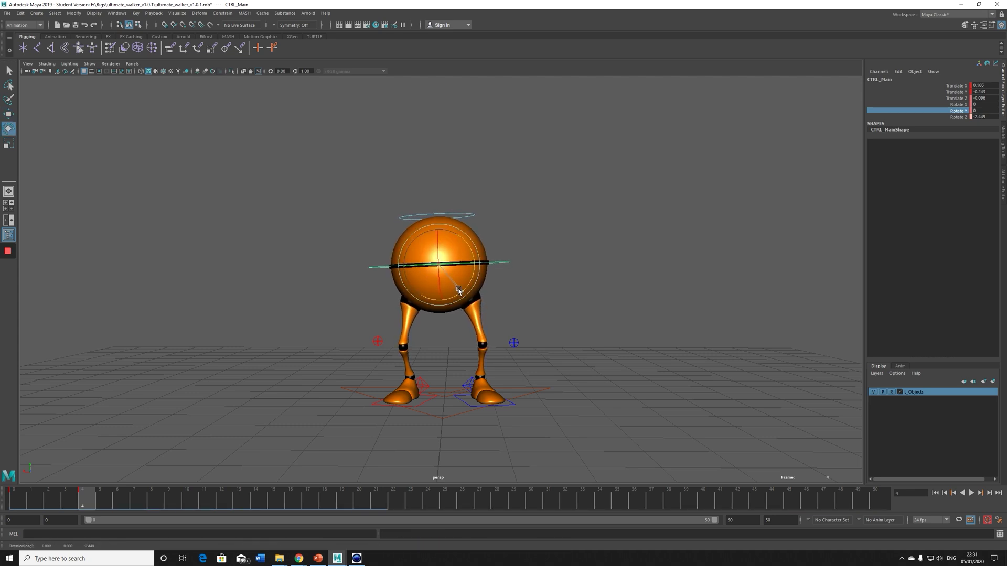
Preview the body's shift between frames 0 and 4, and key all rig controls at frame 4
{"action": "left_click", "coordinate": [7, 493]}
{"action": "key", "text": "alt+v"}
{"action": "left_click", "coordinate": [83, 496]}
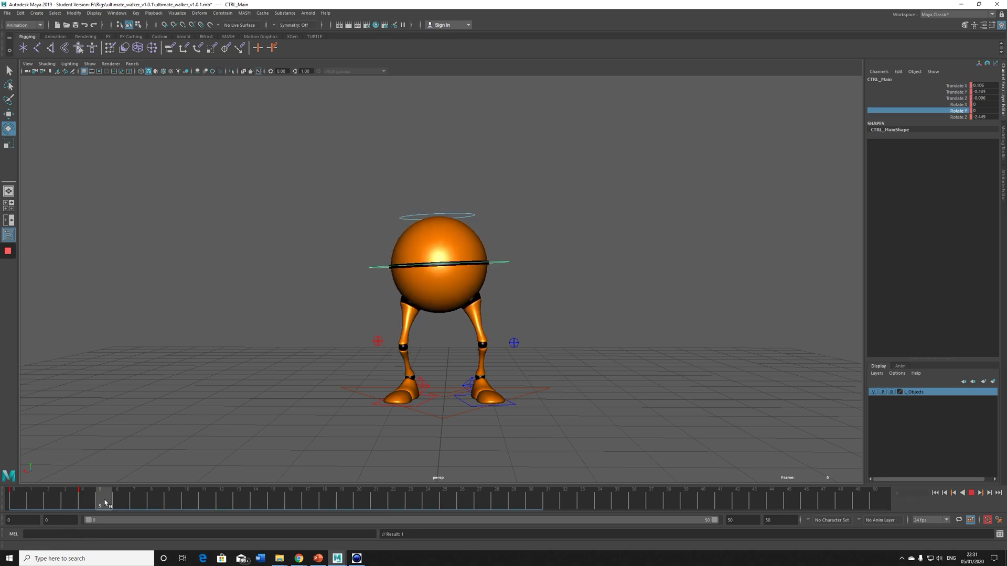
{"action": "left_click_drag", "start_coordinate": [246, 202], "coordinate": [612, 452]}
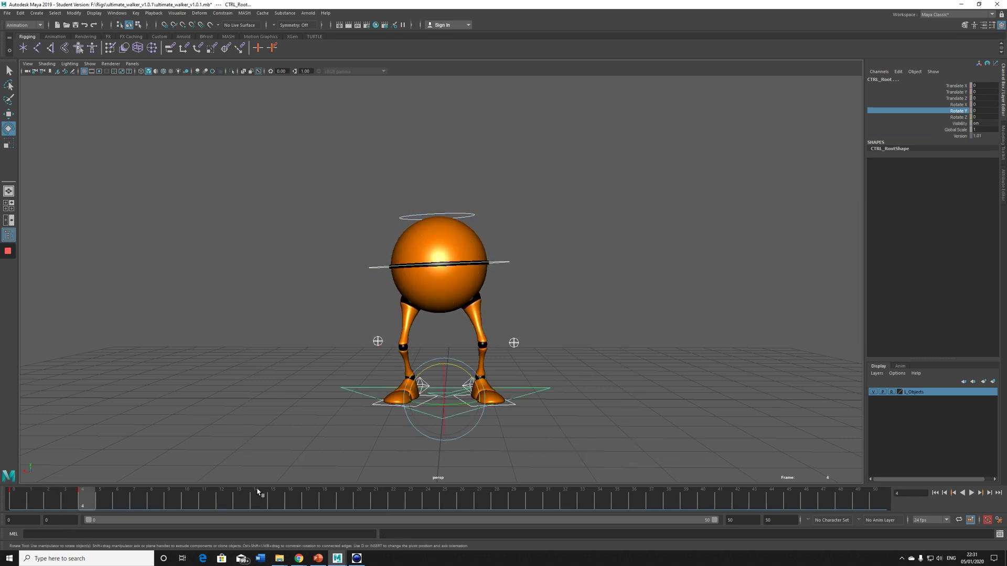
{"action": "key", "text": "w"}
At frame 8, move the main body control to Translate X -0.595, Y -0.145, and tilt it to Rotate Z 13.76
{"action": "key", "text": "alt+v"}
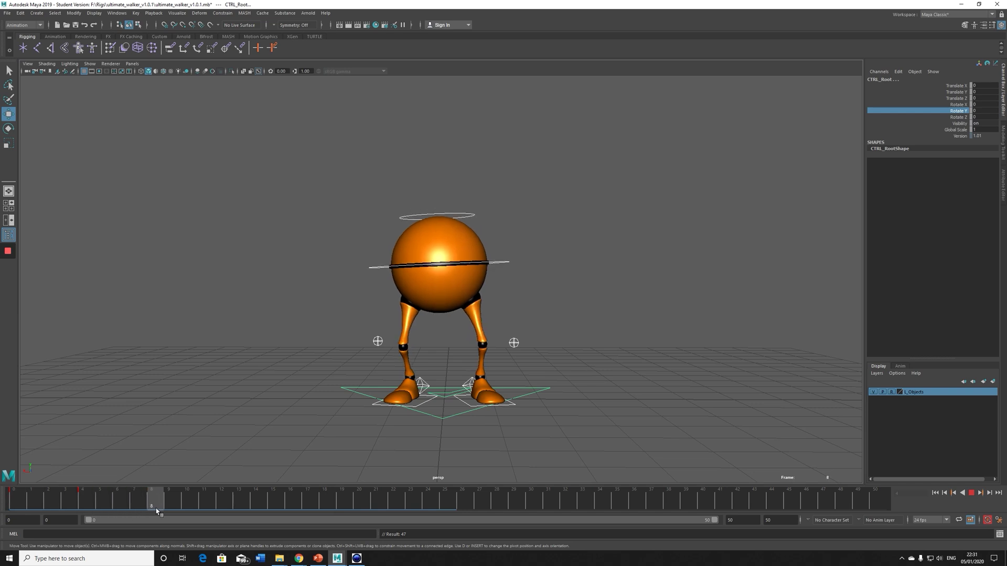
{"action": "key", "text": "Escape"}
{"action": "left_click", "coordinate": [454, 273]}
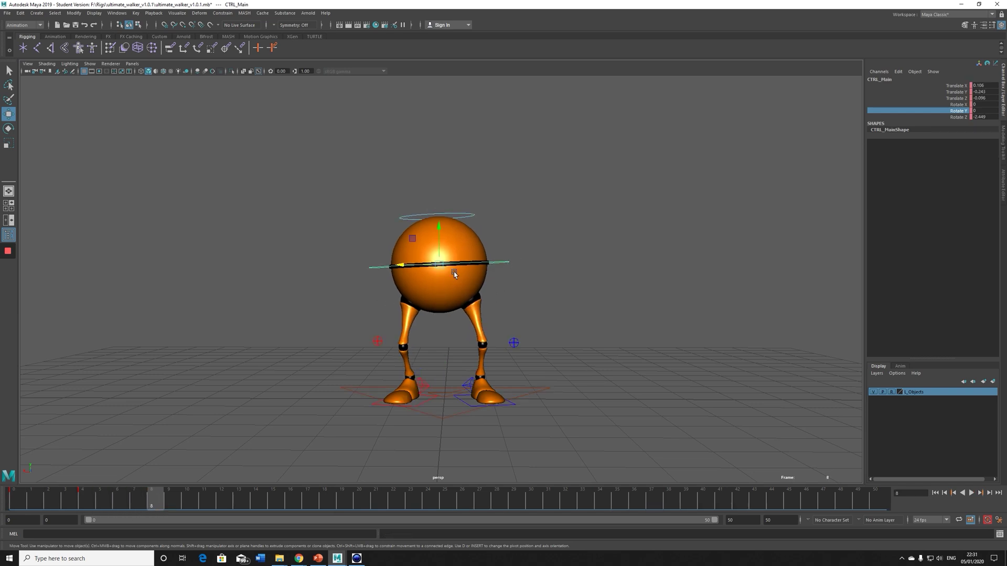
{"action": "left_click_drag", "start_coordinate": [404, 266], "coordinate": [434, 264]}
{"action": "key", "text": "e"}
{"action": "key", "text": "w"}
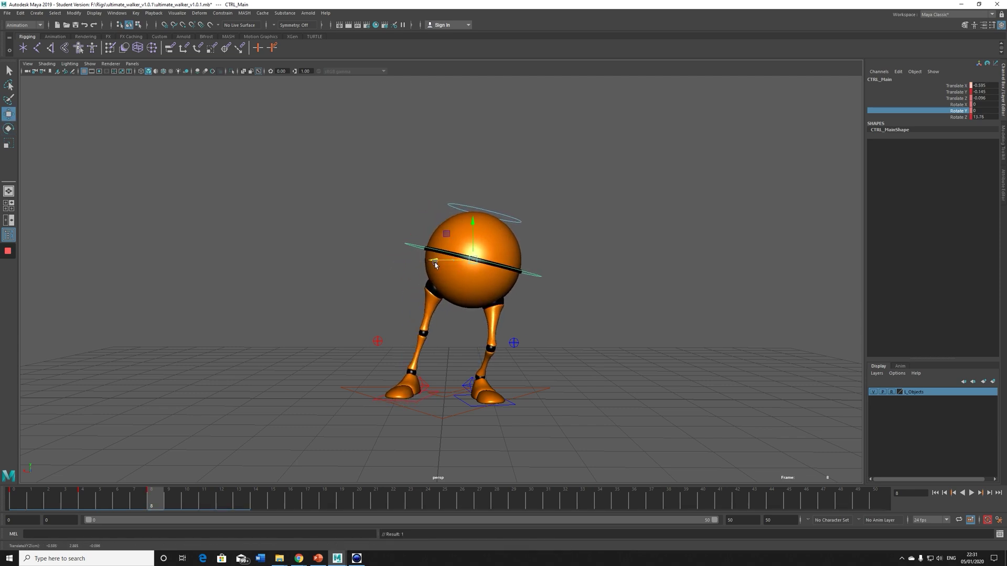
Lift the right heel control at frame 8 to Translate X -0.078, Y 0.517, and turn it to Rotate Y -30.145
{"action": "left_click", "coordinate": [427, 383]}
{"action": "mouse_move", "coordinate": [420, 385]}
{"action": "left_mouse_down"}
{"action": "mouse_move", "coordinate": [412, 340]}
{"action": "mouse_move", "coordinate": [424, 371]}
{"action": "left_mouse_up"}
{"action": "key", "text": "e"}
{"action": "key", "text": "w"}
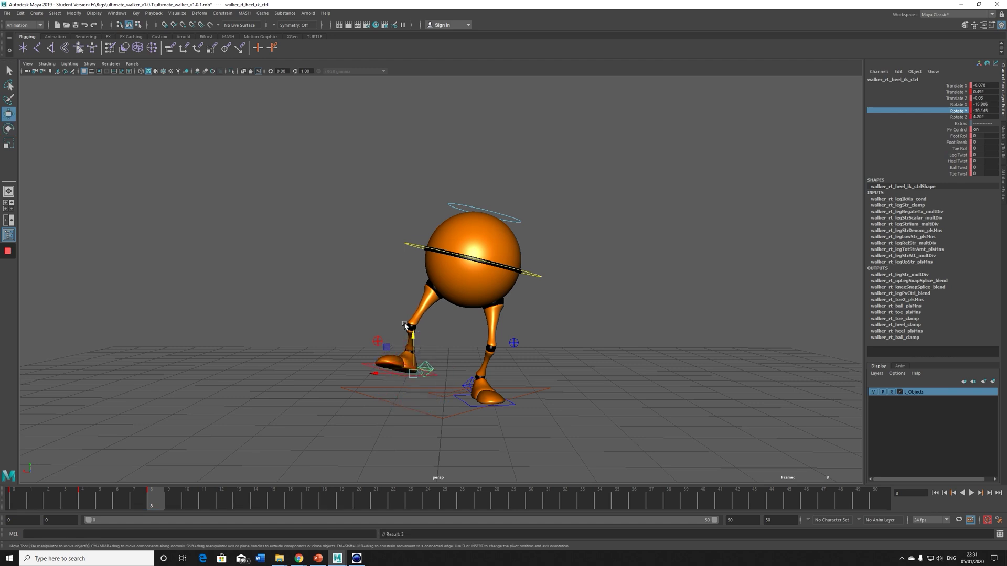
{"action": "left_click_drag", "start_coordinate": [413, 336], "coordinate": [415, 334]}
{"action": "key", "text": "alt+v"}
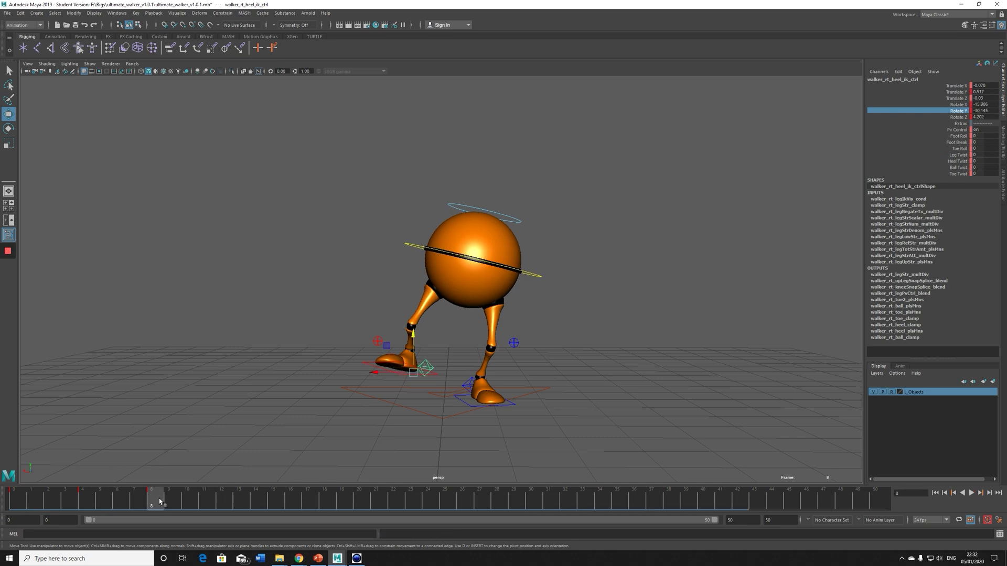
Select all rig controls and delete their keys at frame 4
{"action": "left_click_drag", "start_coordinate": [336, 135], "coordinate": [591, 414]}
{"action": "right_click", "coordinate": [91, 503]}
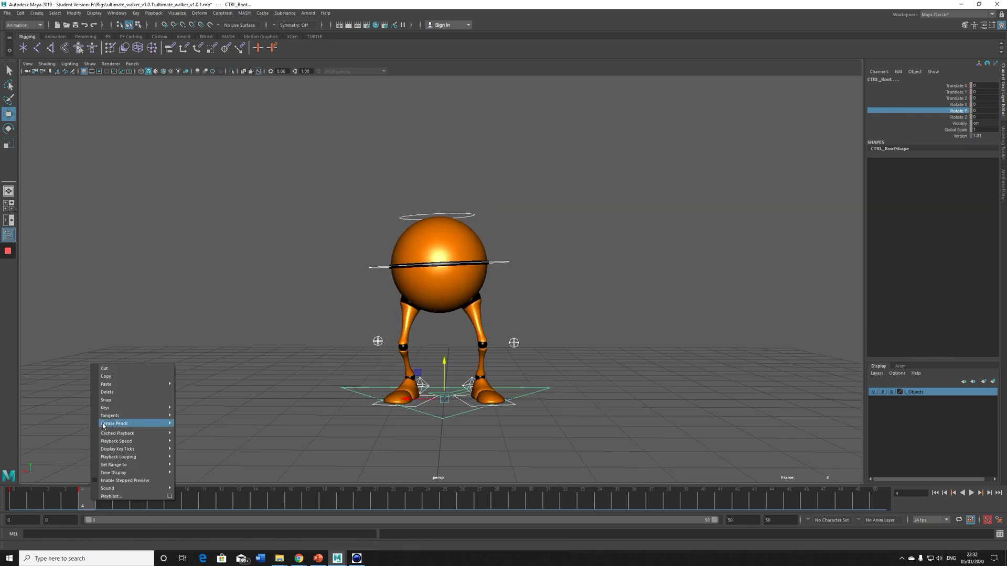
{"action": "left_click", "coordinate": [111, 397]}
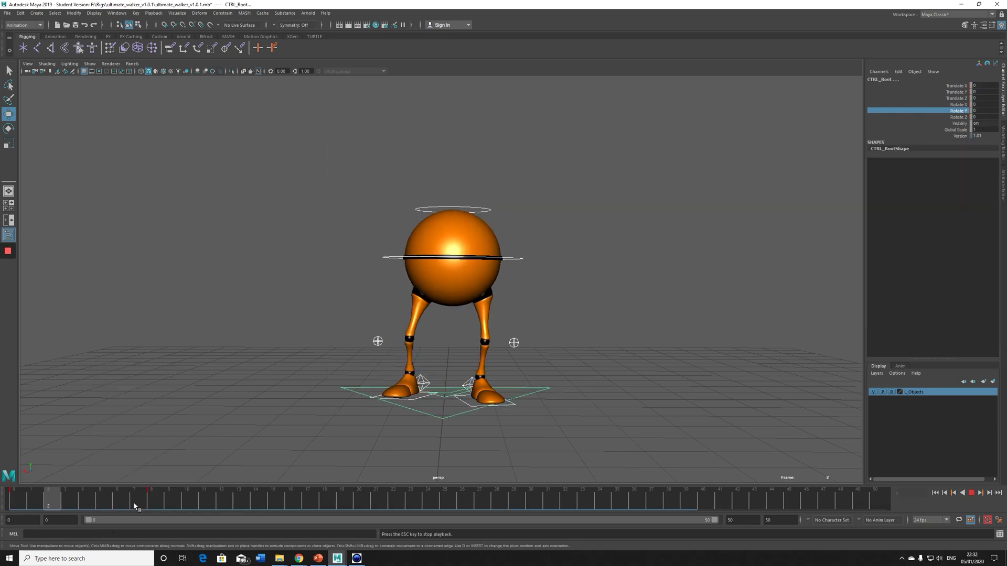
Shift the frame 8 keys of all controls to frame 4 and return to frame 0
{"action": "key", "text": "alt+v"}
{"action": "left_click_drag", "start_coordinate": [130, 505], "coordinate": [78, 505], "text": "shift"}
{"action": "left_click", "coordinate": [44, 506]}
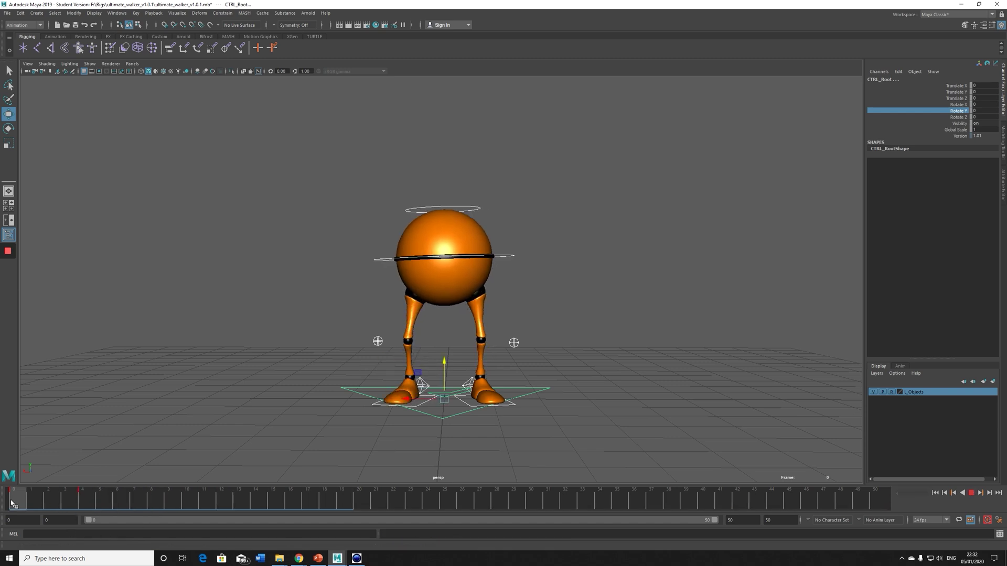
Play back the weight shift, key the held pose on all rig controls, and place the pose keys at frames 3 and 8
{"action": "key", "text": "alt+v"}
{"action": "left_click", "coordinate": [47, 506]}
{"action": "left_click", "coordinate": [74, 506]}
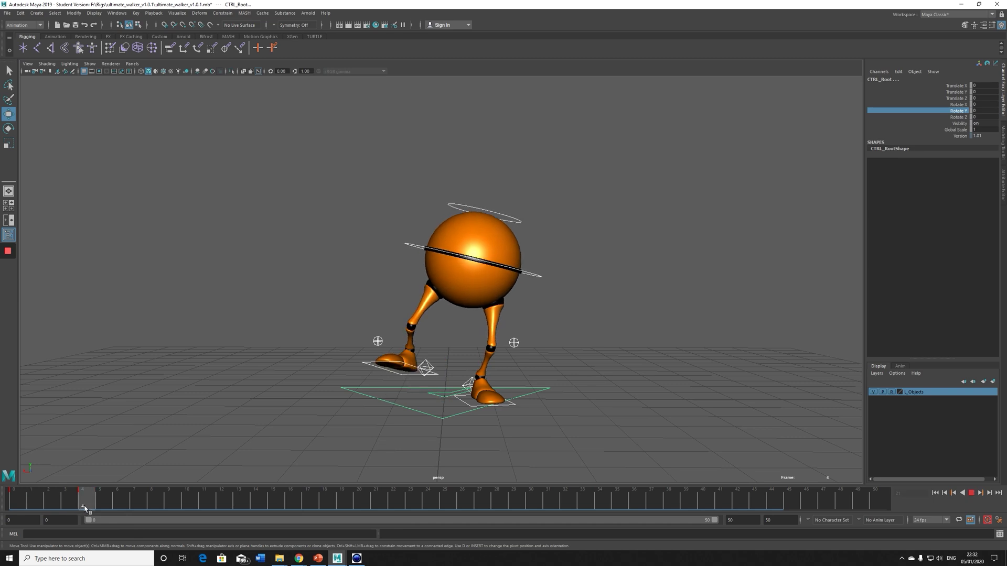
{"action": "left_click", "coordinate": [37, 506]}
{"action": "left_click_drag", "start_coordinate": [37, 506], "coordinate": [163, 508]}
{"action": "mouse_move", "coordinate": [99, 506]}
{"action": "left_mouse_down"}
{"action": "mouse_move", "coordinate": [133, 506]}
{"action": "mouse_move", "coordinate": [67, 503]}
{"action": "mouse_move", "coordinate": [139, 505]}
{"action": "mouse_move", "coordinate": [84, 502]}
{"action": "left_mouse_up"}
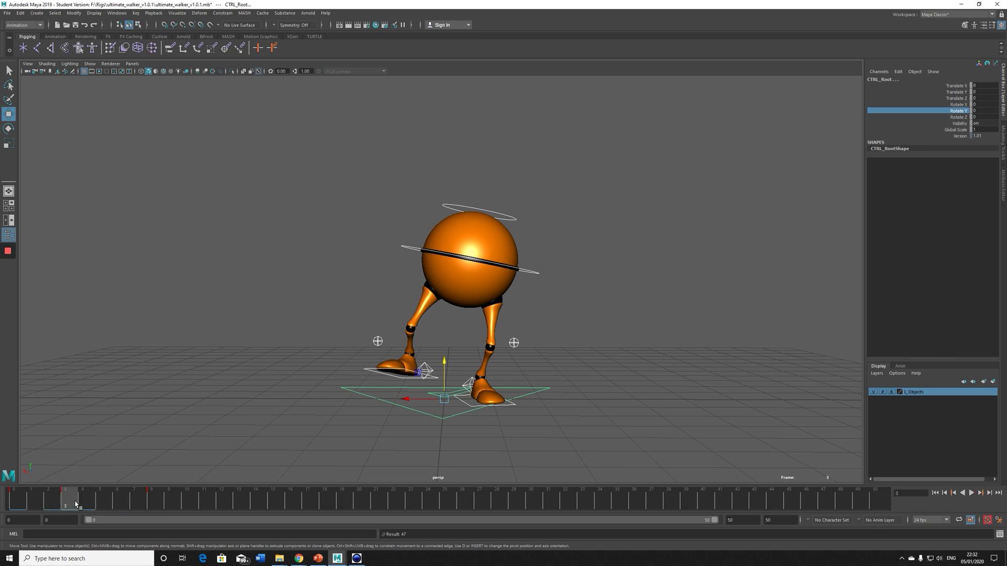
Move the keys at frames 3 and 8 one frame later, to frames 4 and 9, and go to frame 9
{"action": "key", "text": "e"}
{"action": "key", "text": "alt+v"}
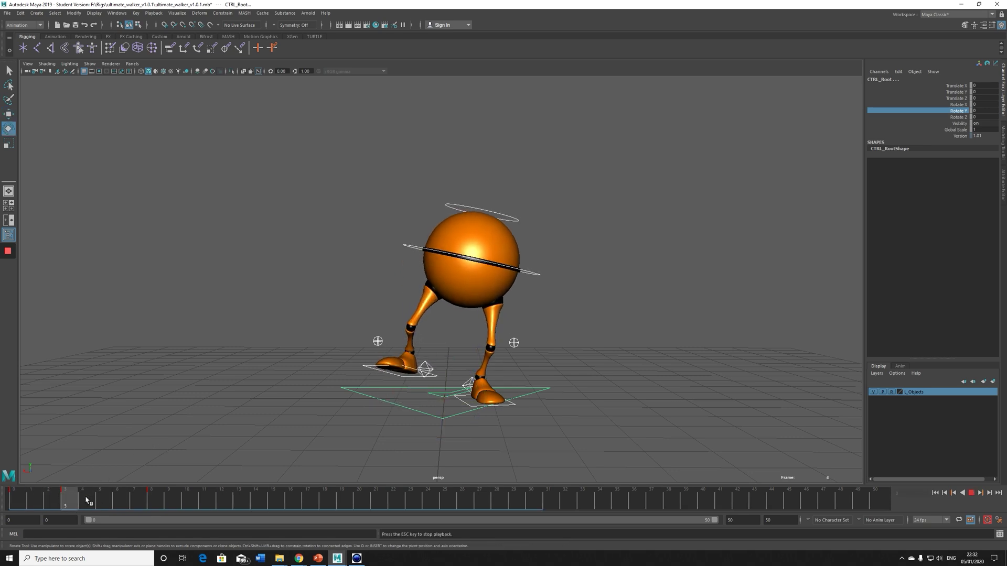
{"action": "left_click", "coordinate": [63, 503]}
{"action": "left_click_drag", "start_coordinate": [64, 504], "coordinate": [197, 503], "text": "shift"}
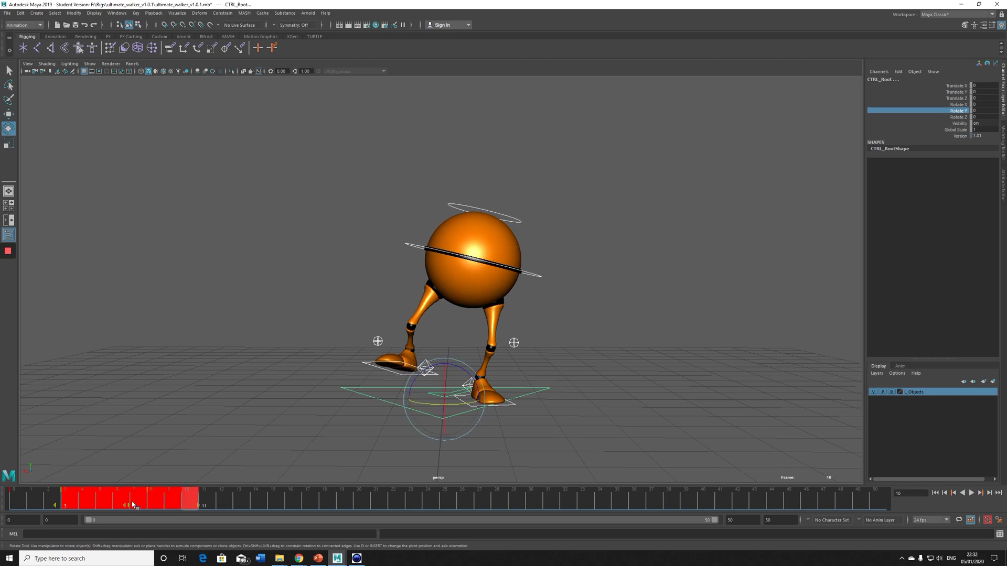
{"action": "left_click_drag", "start_coordinate": [128, 505], "coordinate": [146, 505]}
{"action": "left_click_drag", "start_coordinate": [32, 503], "coordinate": [168, 503]}
At frame 9, raise the right heel control to Translate Y 0.558 and turn it to Rotate X -19.515, Y -32.401, Z -0.353
{"action": "left_click", "coordinate": [370, 376]}
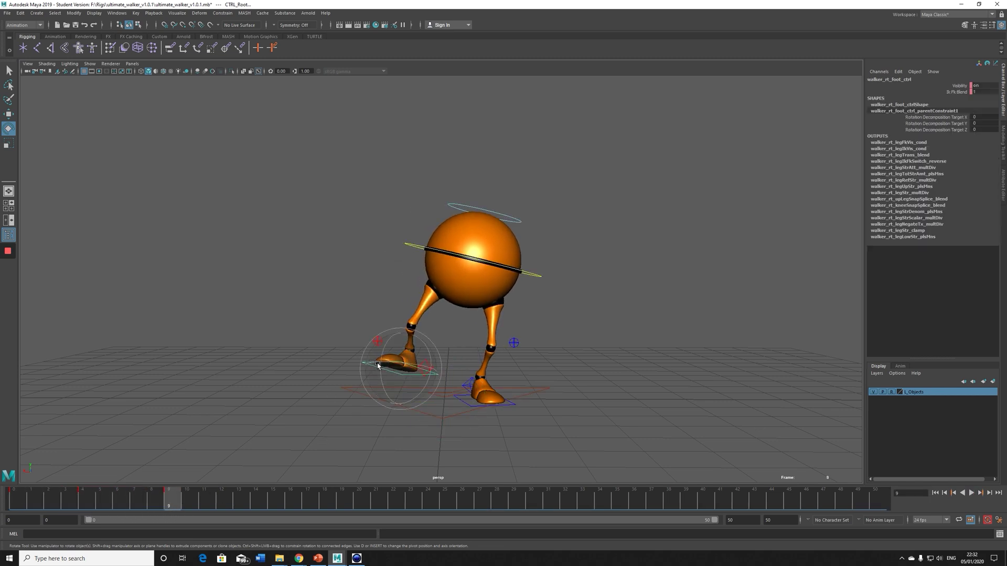
{"action": "left_click", "coordinate": [426, 357]}
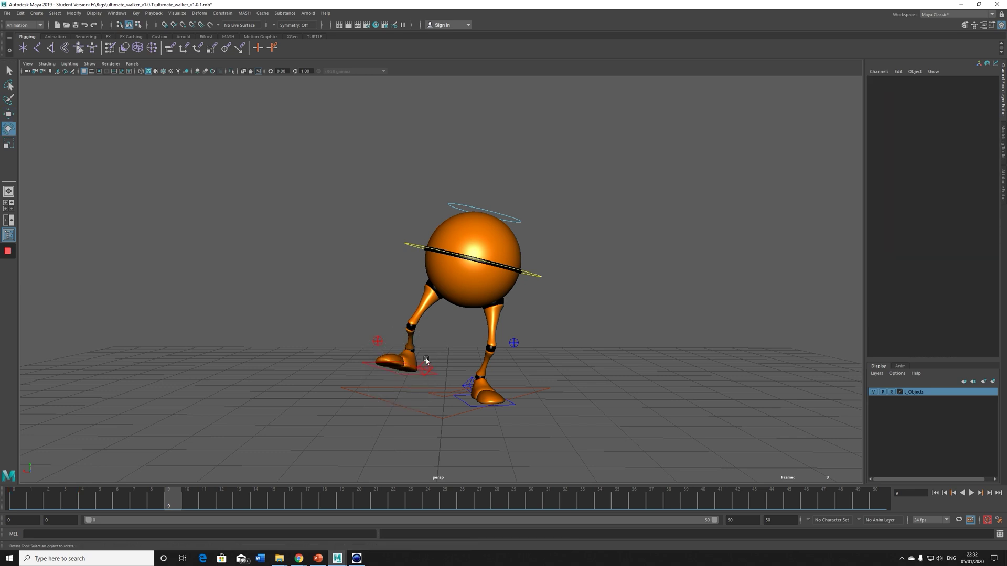
{"action": "left_click", "coordinate": [423, 360]}
{"action": "key", "text": "w"}
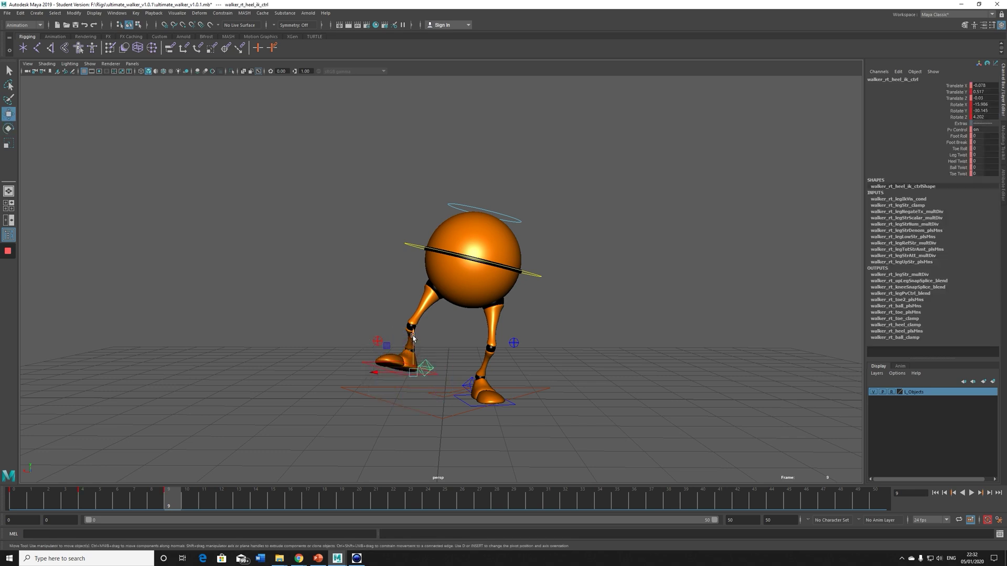
{"action": "left_click_drag", "start_coordinate": [413, 338], "coordinate": [418, 365]}
{"action": "key", "text": "e"}
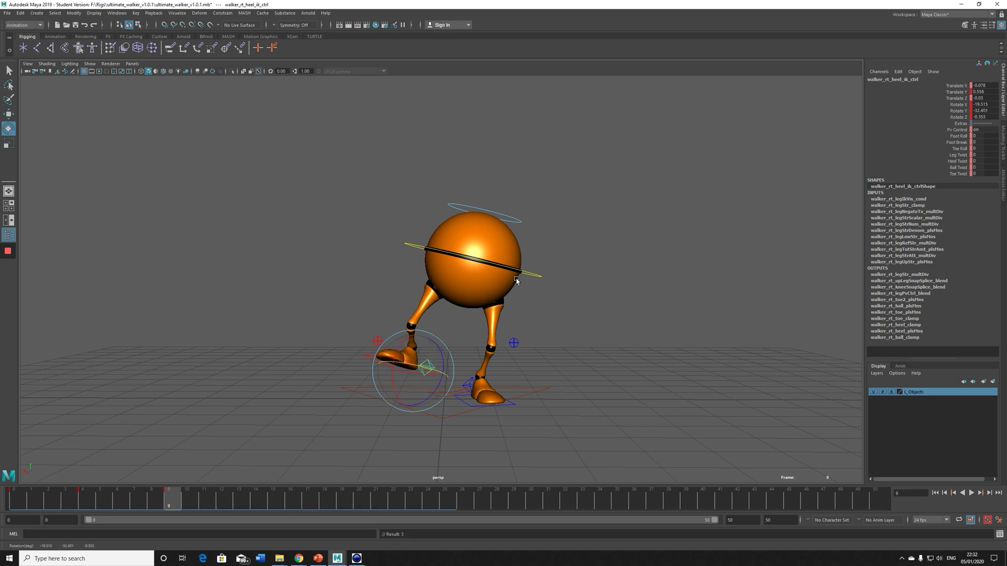
At frame 9, tilt the main body control to Rotate Z 19.659 and move it to Translate X -0.676
{"action": "left_click", "coordinate": [524, 272]}
{"action": "left_click", "coordinate": [960, 117]}
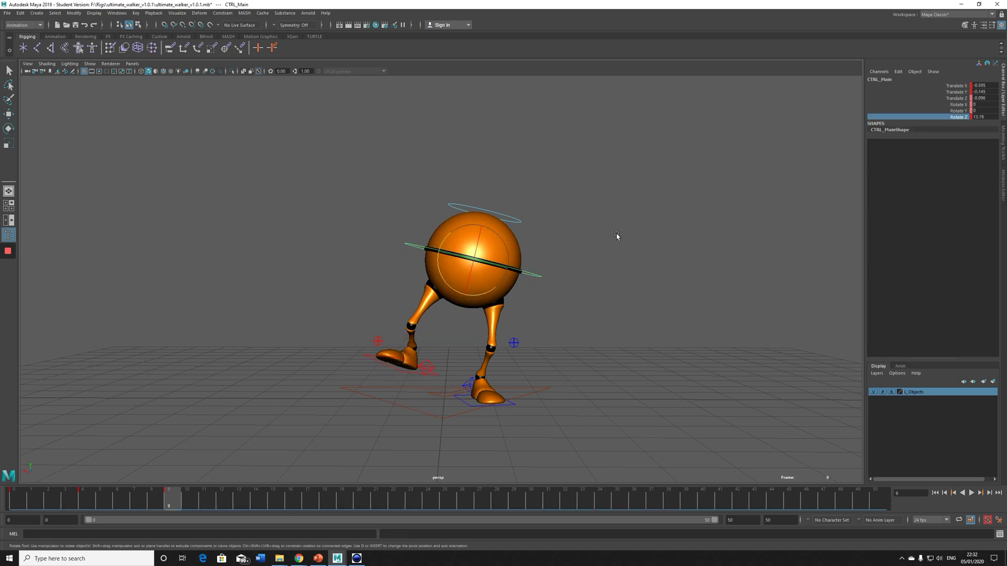
{"action": "left_click_drag", "start_coordinate": [443, 281], "coordinate": [450, 260]}
{"action": "key", "text": "w"}
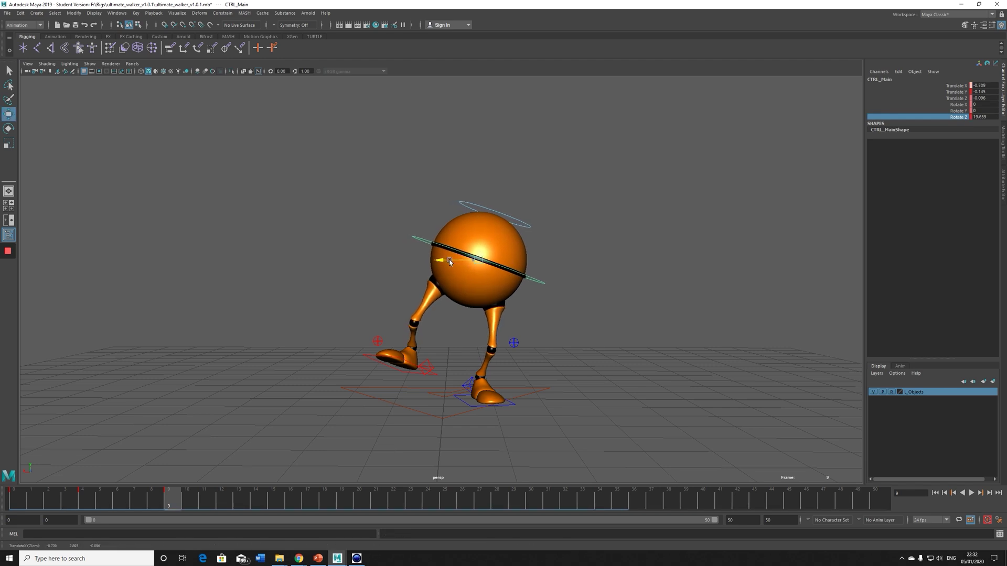
Play back the animation and shift the frame 9 keys of all rig controls to frame 13
{"action": "key", "text": "alt+v"}
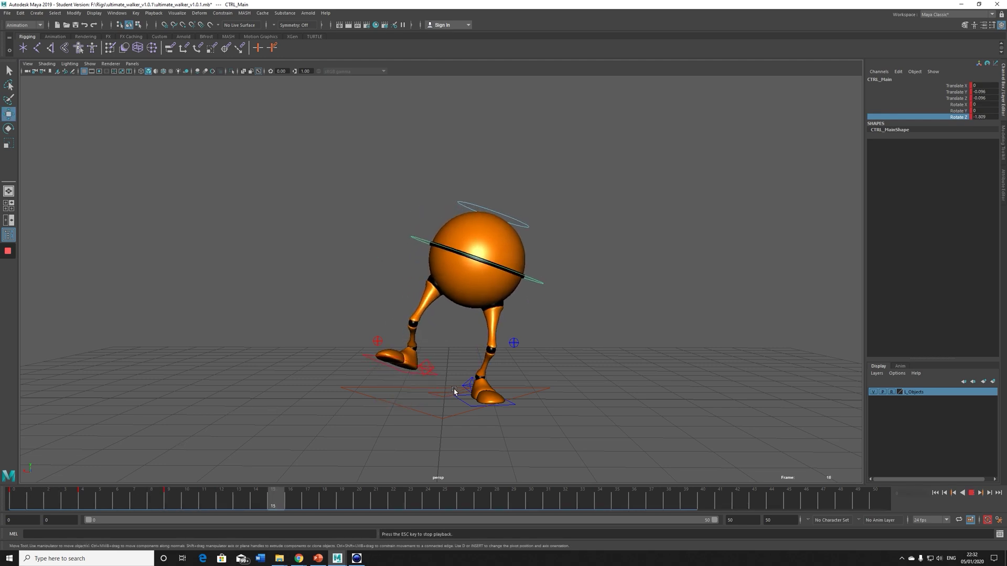
{"action": "left_click", "coordinate": [168, 497]}
{"action": "key", "text": "alt+v"}
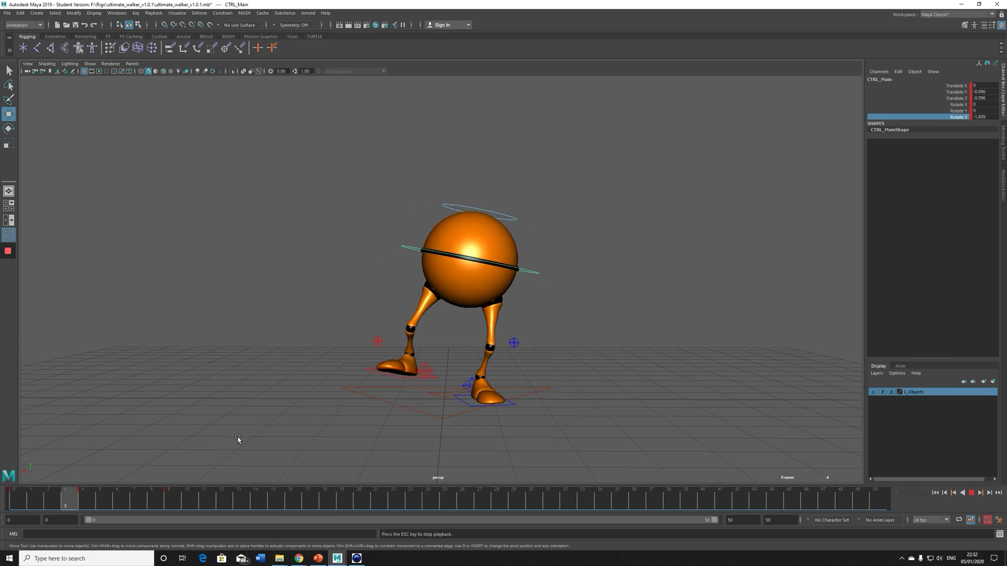
{"action": "left_click_drag", "start_coordinate": [52, 502], "coordinate": [243, 500]}
{"action": "left_click", "coordinate": [430, 414]}
{"action": "key", "text": "alt+v"}
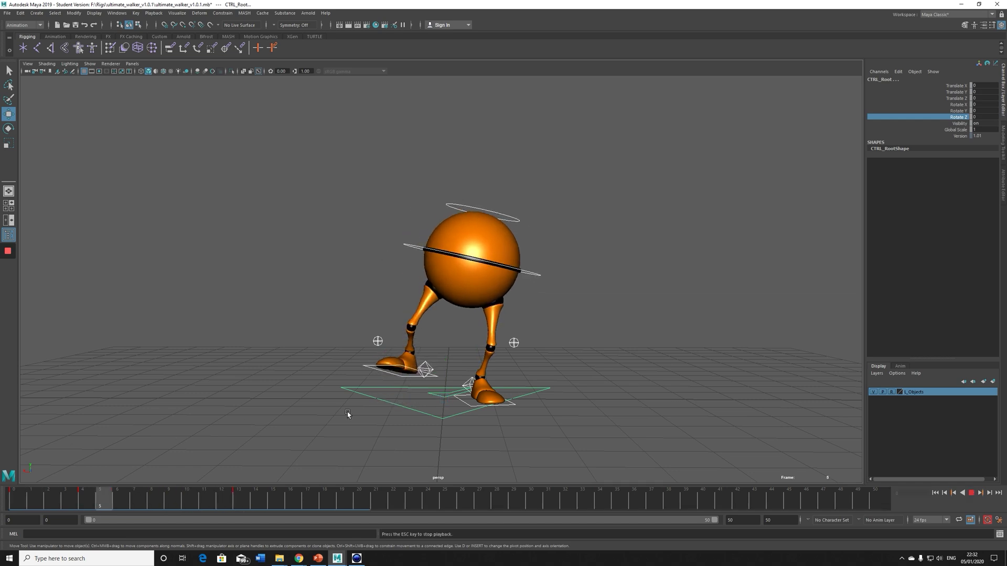
{"action": "left_click", "coordinate": [180, 505]}
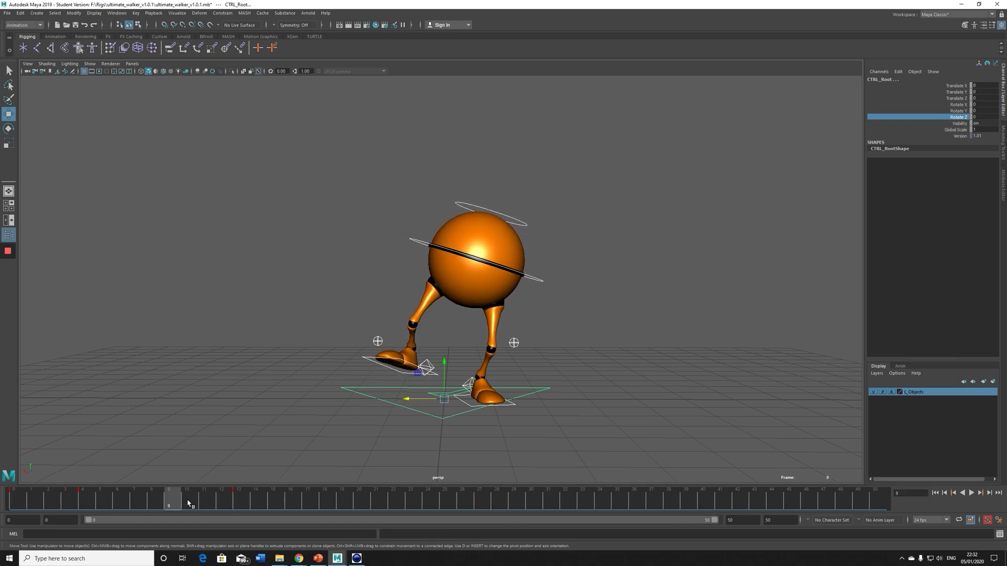
At frame 17, lower the right heel control and move it outward to Translate X -0.337, Y 0.3
{"action": "mouse_move", "coordinate": [109, 501]}
{"action": "left_mouse_down"}
{"action": "mouse_move", "coordinate": [21, 504]}
{"action": "mouse_move", "coordinate": [278, 519]}
{"action": "left_mouse_up"}
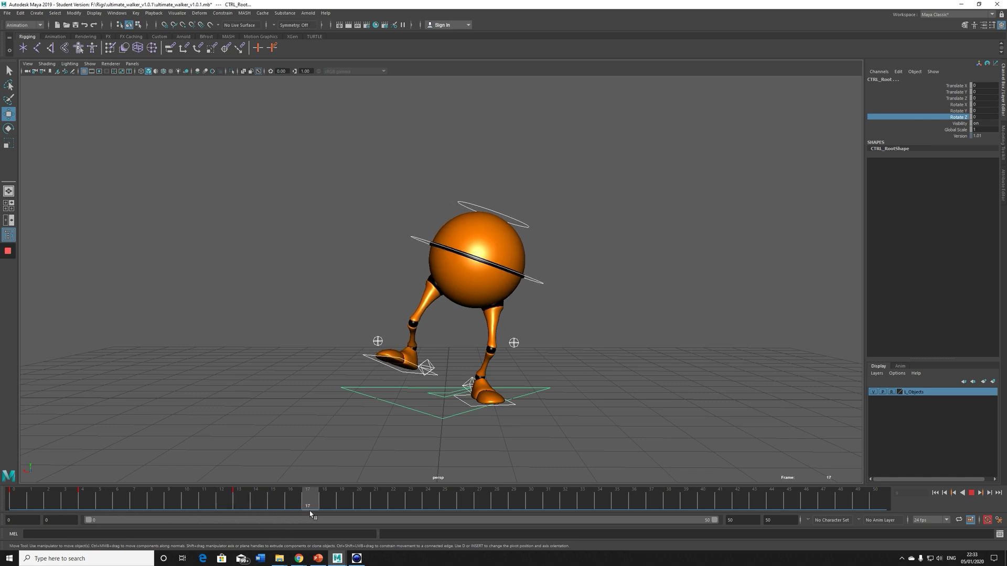
{"action": "left_click", "coordinate": [423, 363]}
{"action": "left_click_drag", "start_coordinate": [413, 330], "coordinate": [413, 339]}
{"action": "left_click_drag", "start_coordinate": [394, 379], "coordinate": [385, 378]}
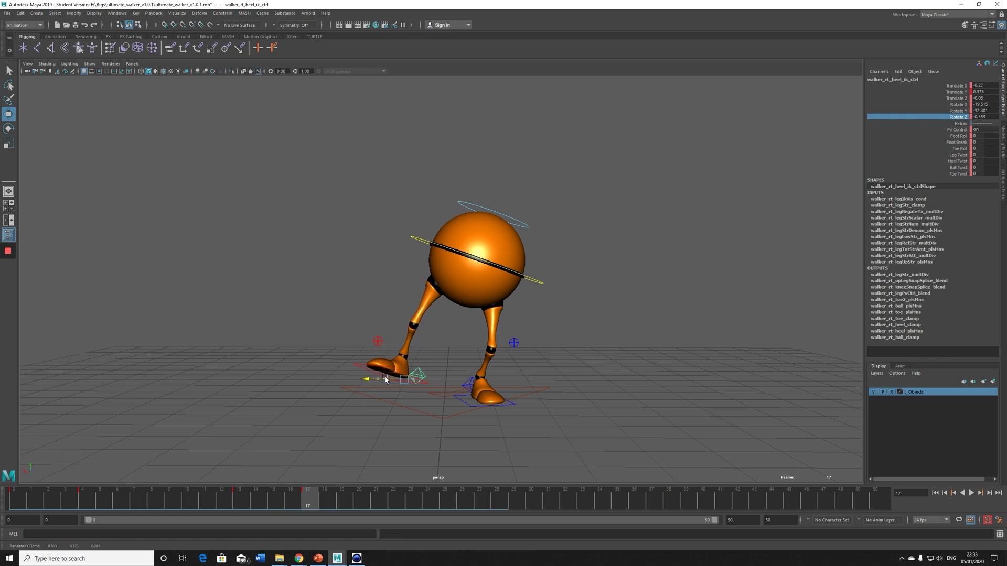
{"action": "left_click_drag", "start_coordinate": [404, 341], "coordinate": [403, 344]}
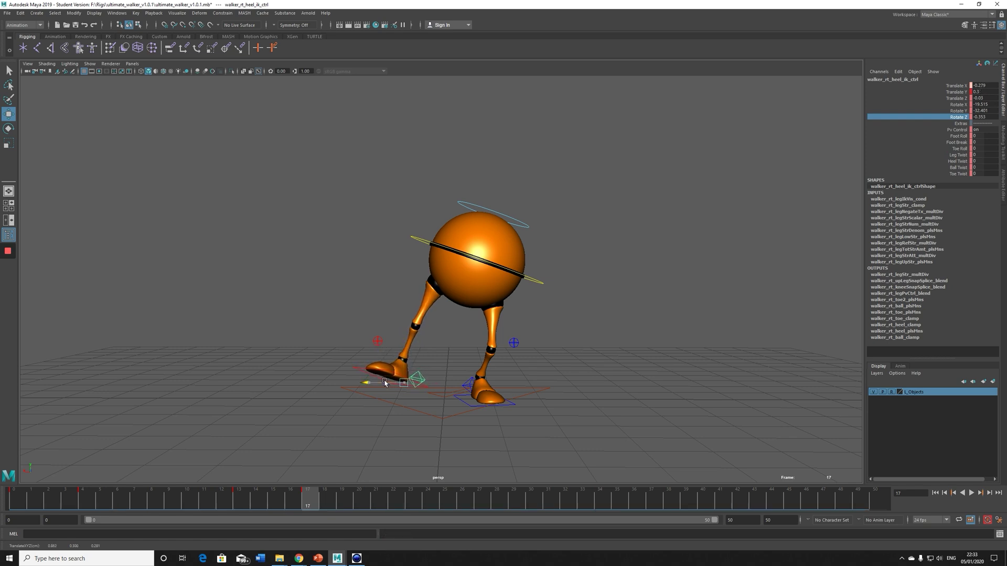
{"action": "left_click_drag", "start_coordinate": [382, 383], "coordinate": [383, 382]}
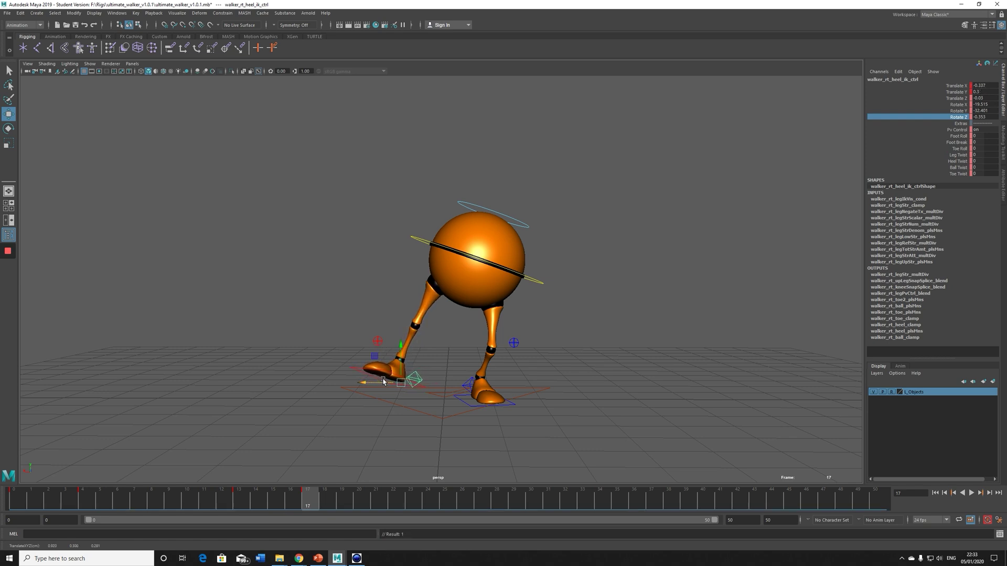
At frame 17, lower the main body control to Translate Y -0.287, tilt it to Rotate Z 23.246, and key it
{"action": "left_click", "coordinate": [535, 279]}
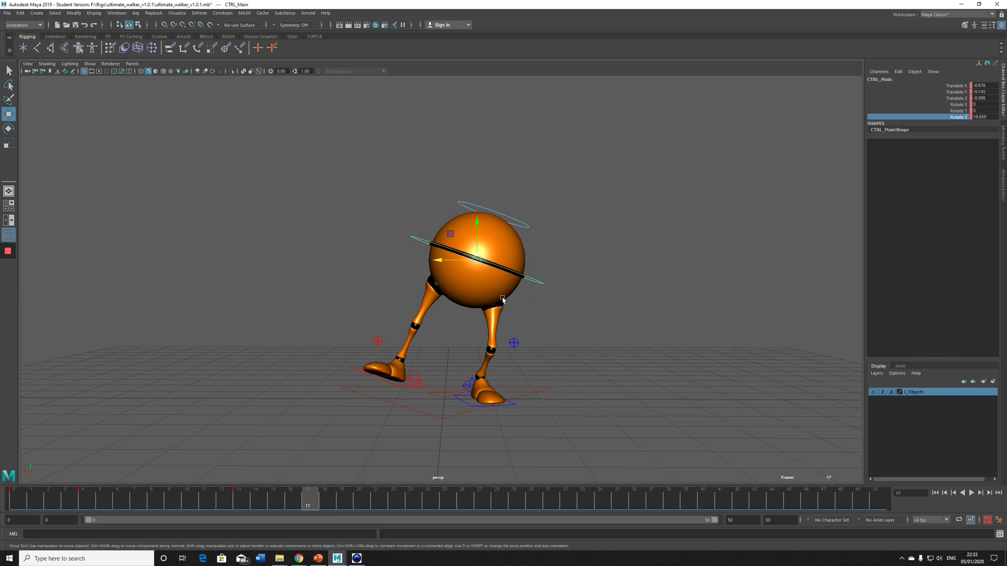
{"action": "key", "text": "e"}
{"action": "key", "text": "w"}
{"action": "mouse_move", "coordinate": [476, 240]}
{"action": "left_mouse_down"}
{"action": "mouse_move", "coordinate": [444, 270]}
{"action": "mouse_move", "coordinate": [465, 256]}
{"action": "left_mouse_up"}
{"action": "key", "text": "e"}
{"action": "key", "text": "w"}
{"action": "key", "text": "s"}
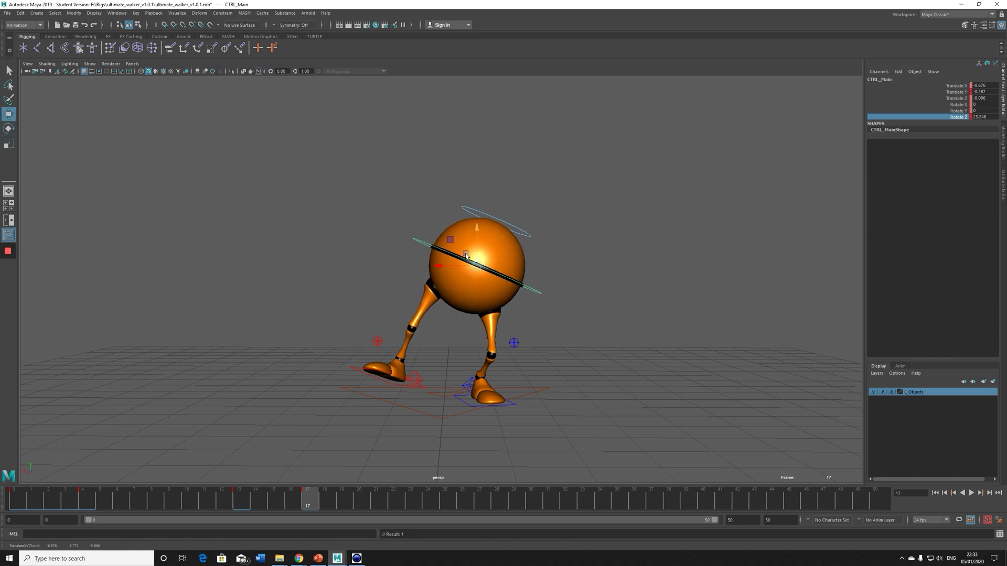
Play back the step motion and key all rig controls at frame 17
{"action": "left_click_drag", "start_coordinate": [306, 505], "coordinate": [135, 503]}
{"action": "key", "text": "alt+v"}
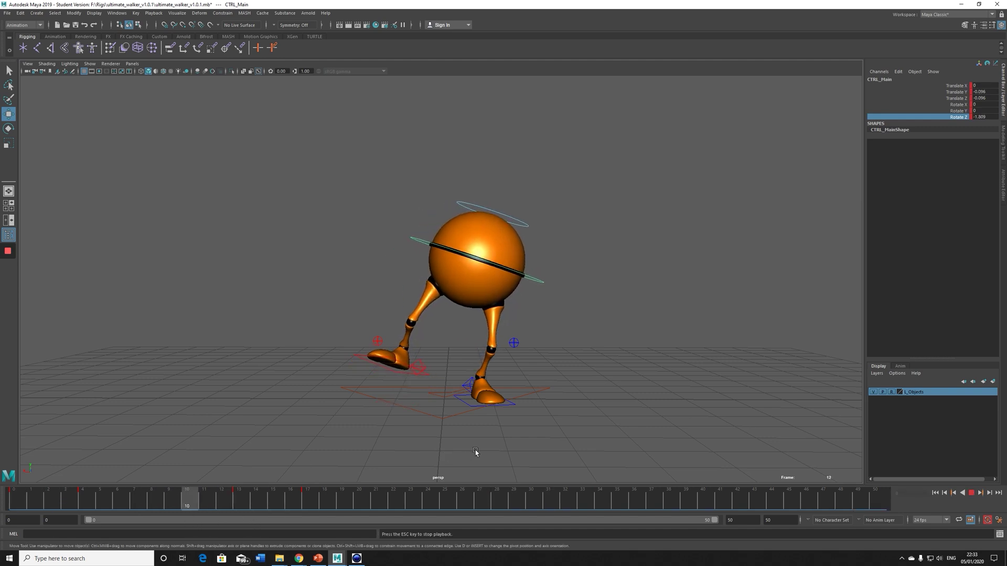
{"action": "left_click_drag", "start_coordinate": [218, 501], "coordinate": [309, 508]}
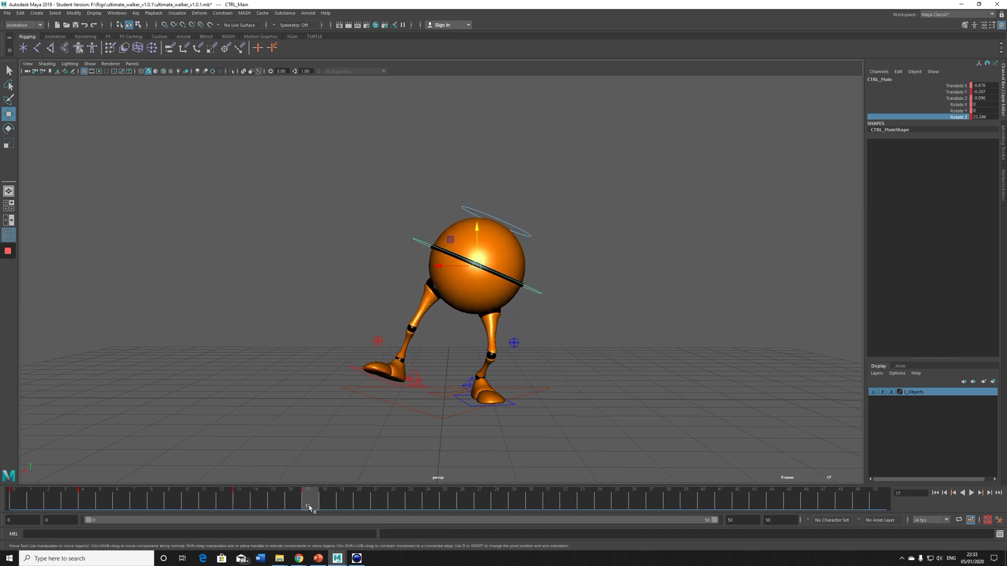
{"action": "left_click_drag", "start_coordinate": [305, 192], "coordinate": [524, 428]}
{"action": "key", "text": "s"}
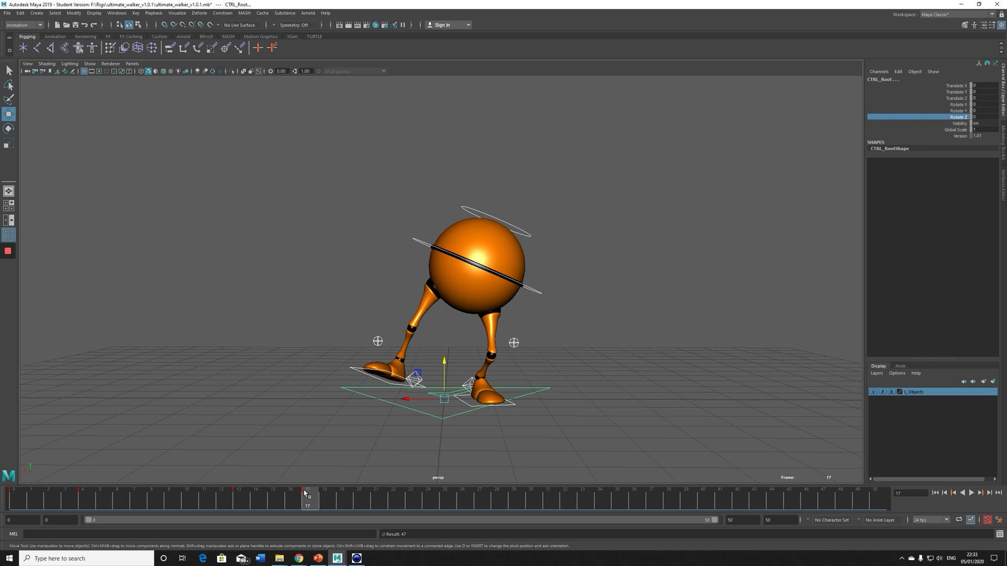
At frame 21, plant the right foot by setting the heel control's Translate Y and Rotate X to 0
{"action": "left_click_drag", "start_coordinate": [273, 496], "coordinate": [374, 499]}
{"action": "left_click", "coordinate": [415, 374]}
{"action": "left_click", "coordinate": [417, 380]}
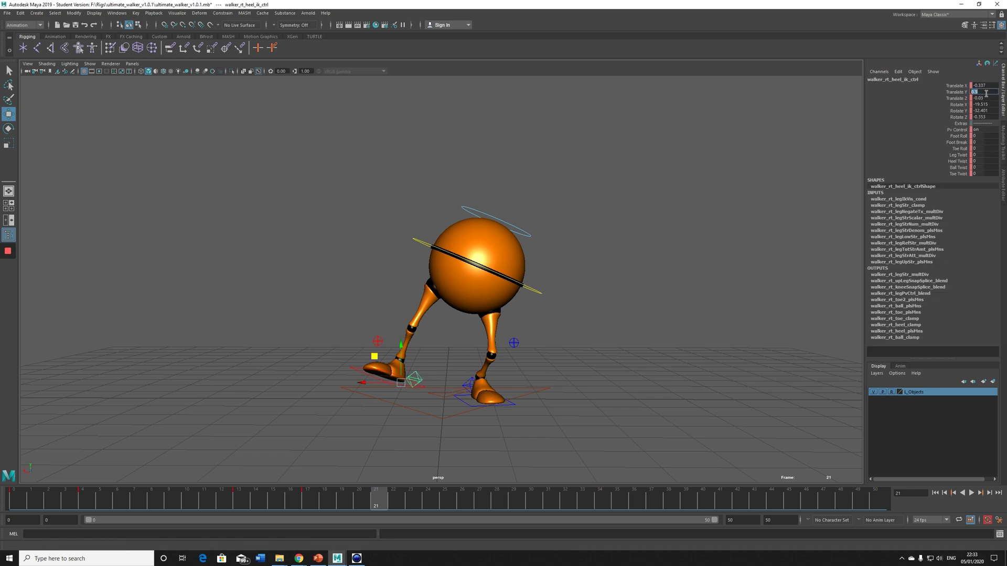
{"action": "key", "text": "Return"}
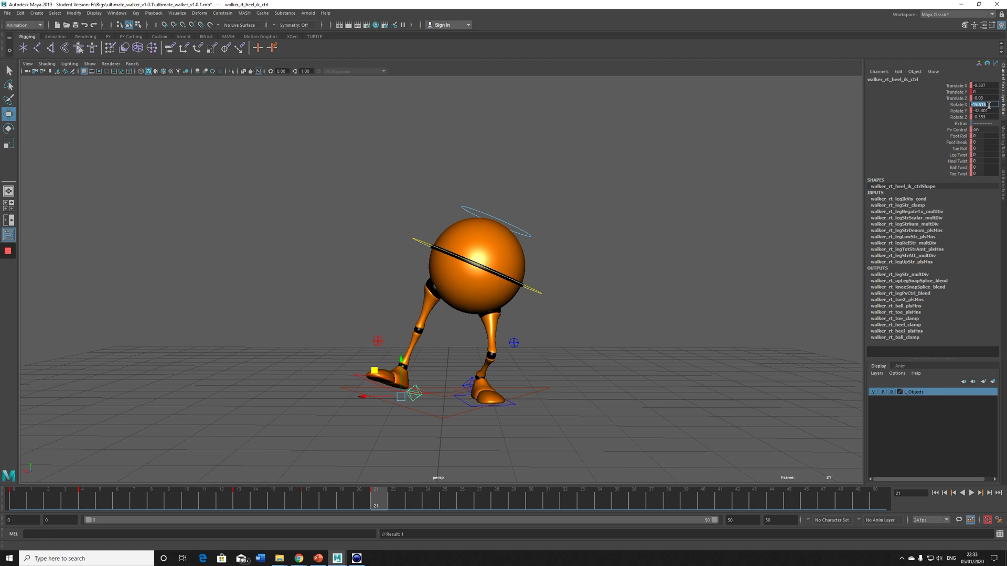
{"action": "type", "text": "0"}
{"action": "key", "text": "Return"}
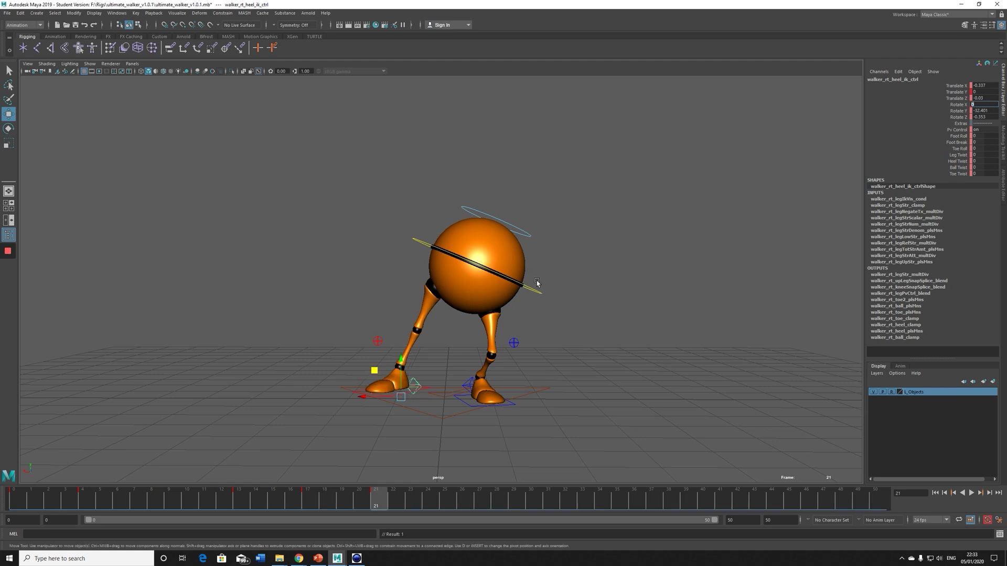
At frame 21, move the main body control to Translate X -0.22 and reduce its tilt to Rotate Z 10.615
{"action": "left_click", "coordinate": [537, 283]}
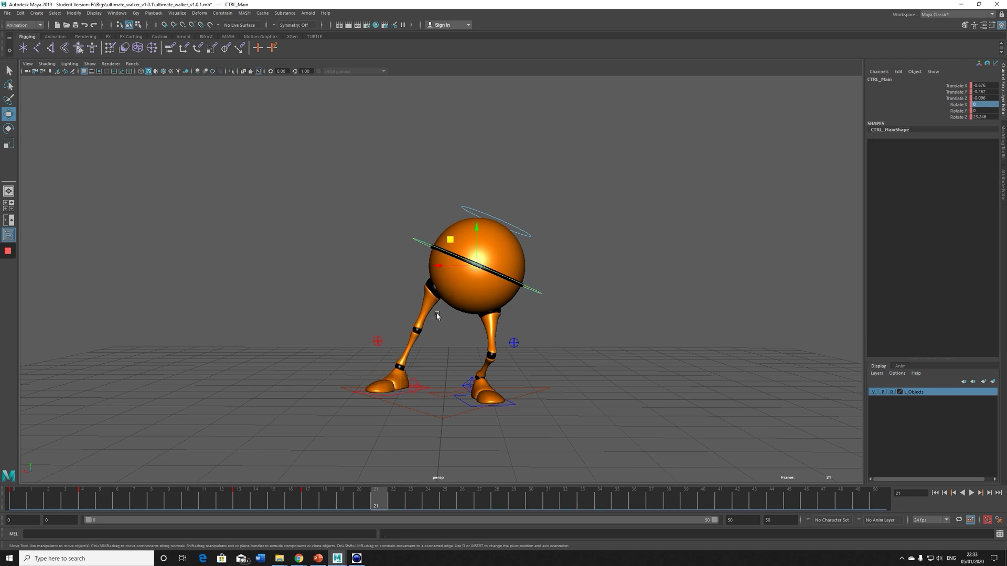
{"action": "left_click_drag", "start_coordinate": [443, 268], "coordinate": [414, 266]}
{"action": "key", "text": "e"}
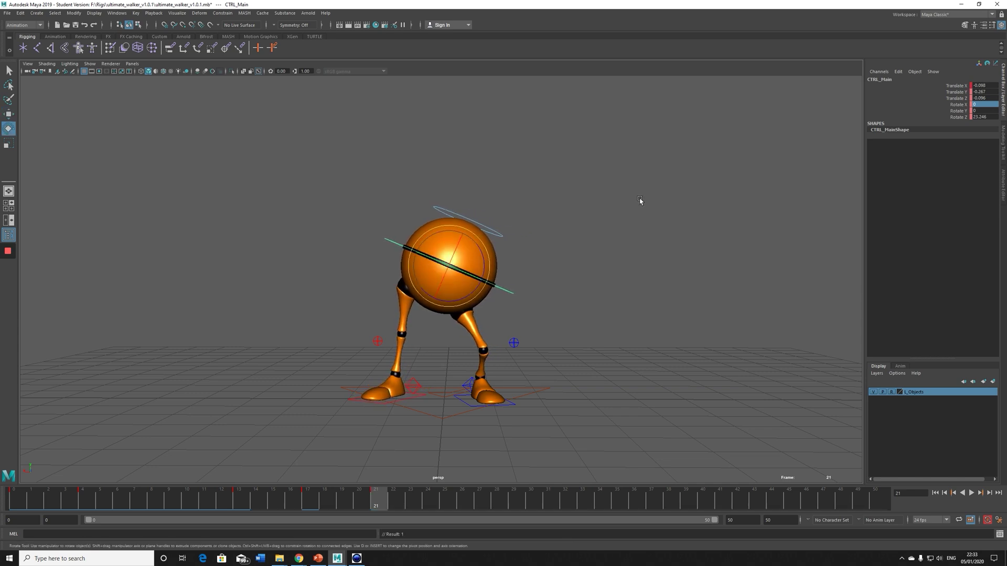
{"action": "left_click", "coordinate": [958, 111]}
{"action": "left_click_drag", "start_coordinate": [457, 300], "coordinate": [440, 268]}
{"action": "key", "text": "w"}
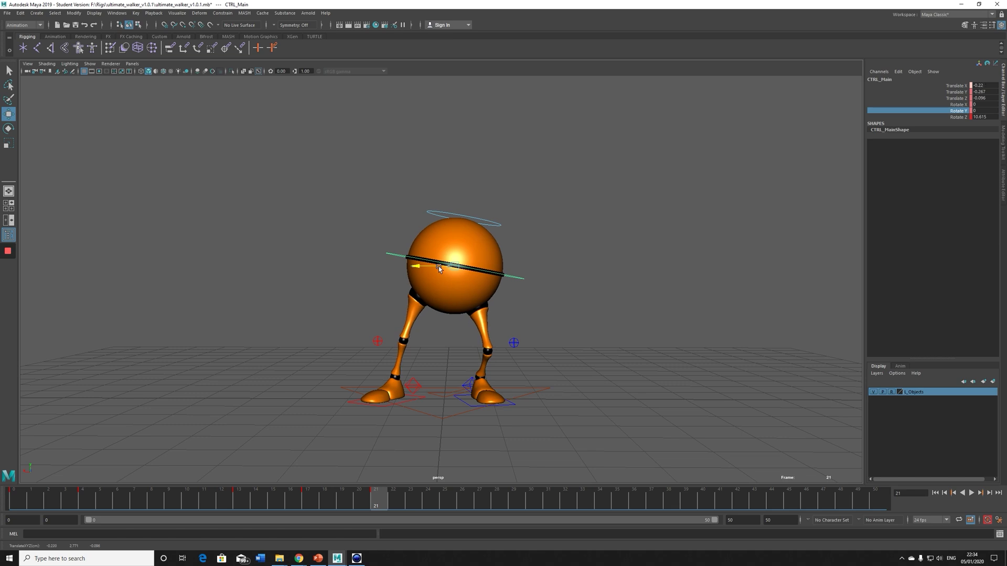
Key the pose at frame 21, select all rig controls, and play back the foot-plant motion
{"action": "key", "text": "s"}
{"action": "left_click", "coordinate": [321, 507]}
{"action": "left_click_drag", "start_coordinate": [322, 507], "coordinate": [375, 508]}
{"action": "left_click_drag", "start_coordinate": [290, 168], "coordinate": [613, 433]}
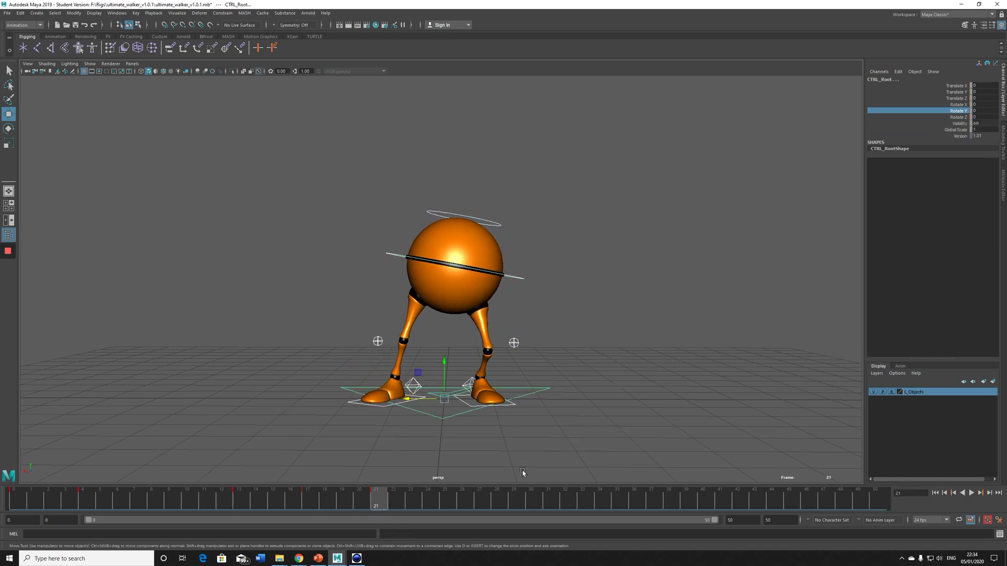
{"action": "key", "text": "alt+v"}
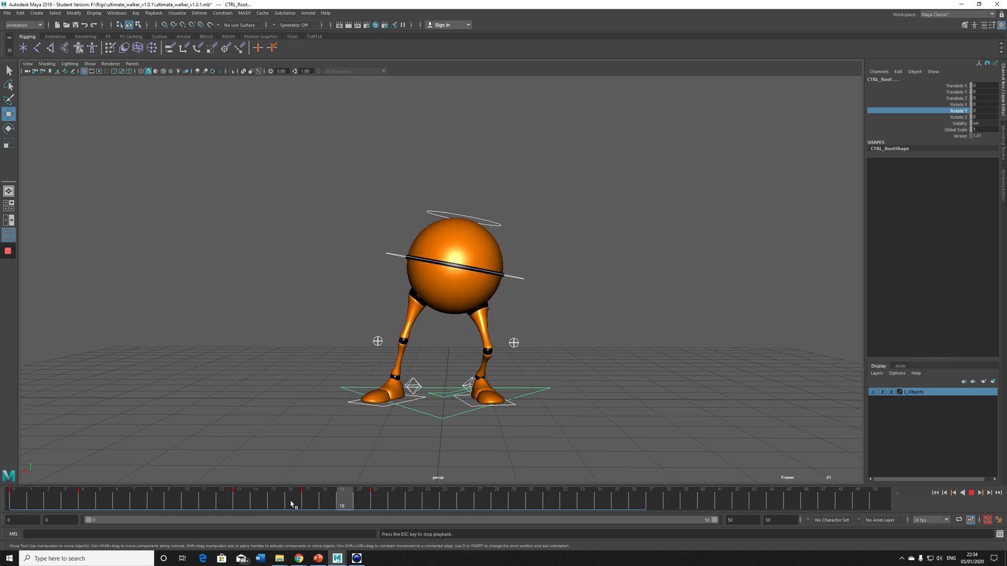
{"action": "left_click_drag", "start_coordinate": [225, 506], "coordinate": [301, 496]}
{"action": "key", "text": "alt+v"}
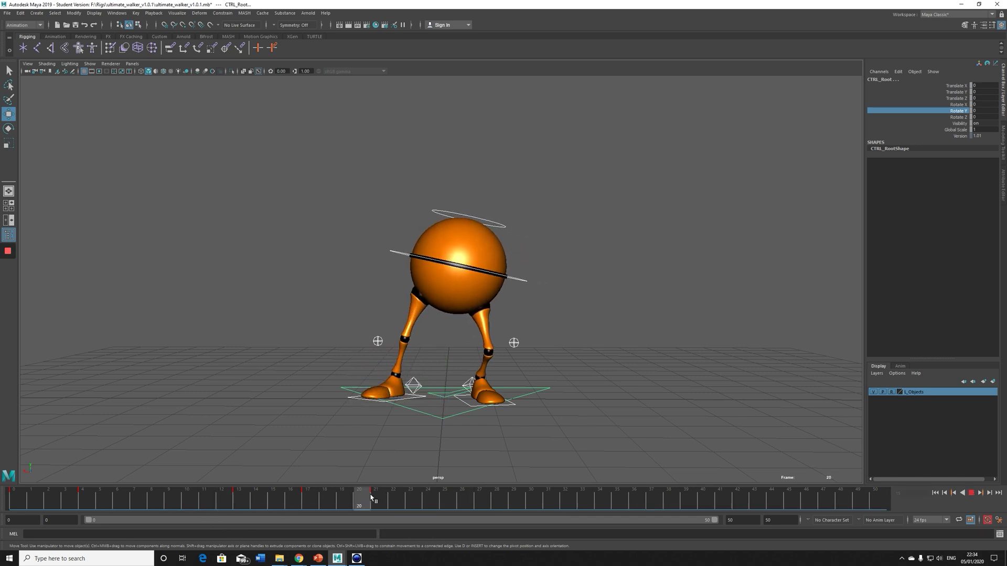
At frame 25, move the main body control to Translate X 0.473, tilt it to Rotate Z 4.119, and play back the result
{"action": "left_click", "coordinate": [517, 274]}
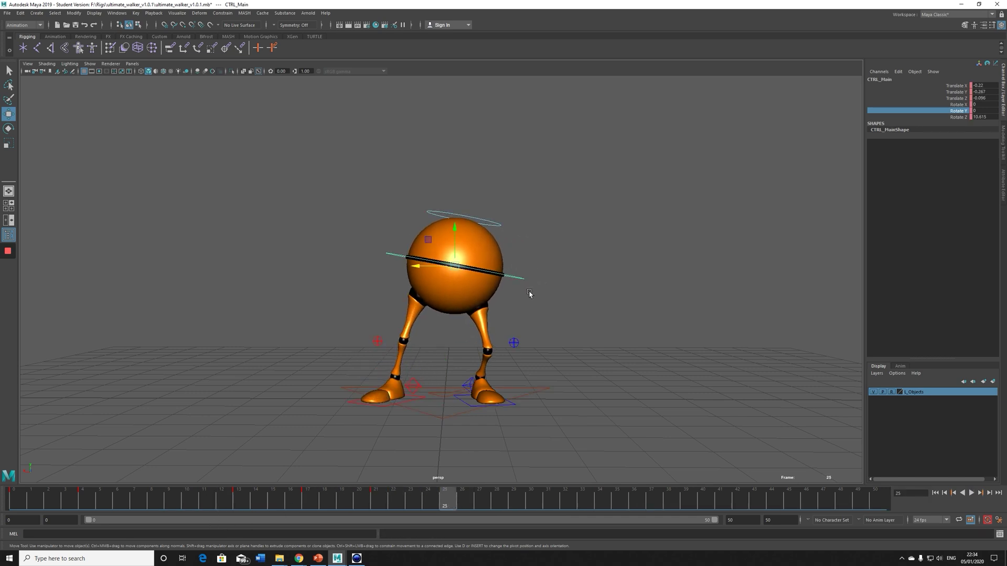
{"action": "left_click_drag", "start_coordinate": [430, 269], "coordinate": [462, 283]}
{"action": "key", "text": "e"}
{"action": "key", "text": "w"}
{"action": "left_click_drag", "start_coordinate": [402, 267], "coordinate": [391, 266]}
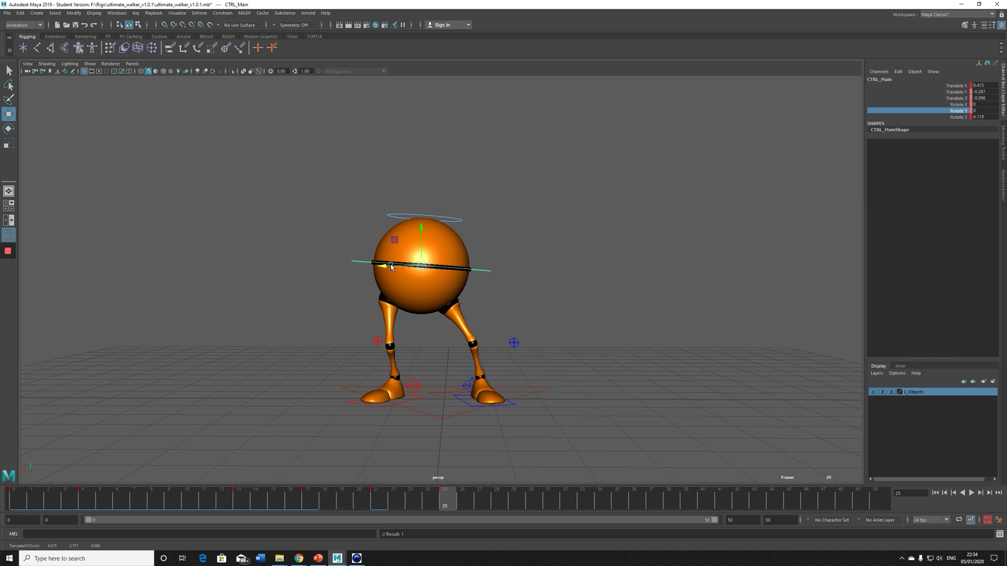
{"action": "key", "text": "alt+v"}
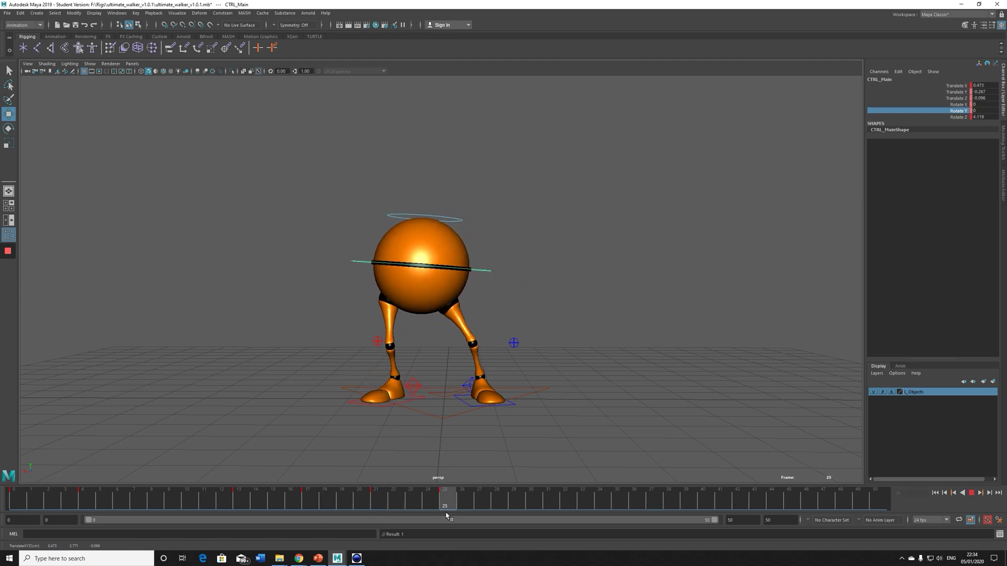
At frame 25, move the main body control to Translate X 0.498, select all rig controls and key the pose
{"action": "left_click", "coordinate": [444, 500]}
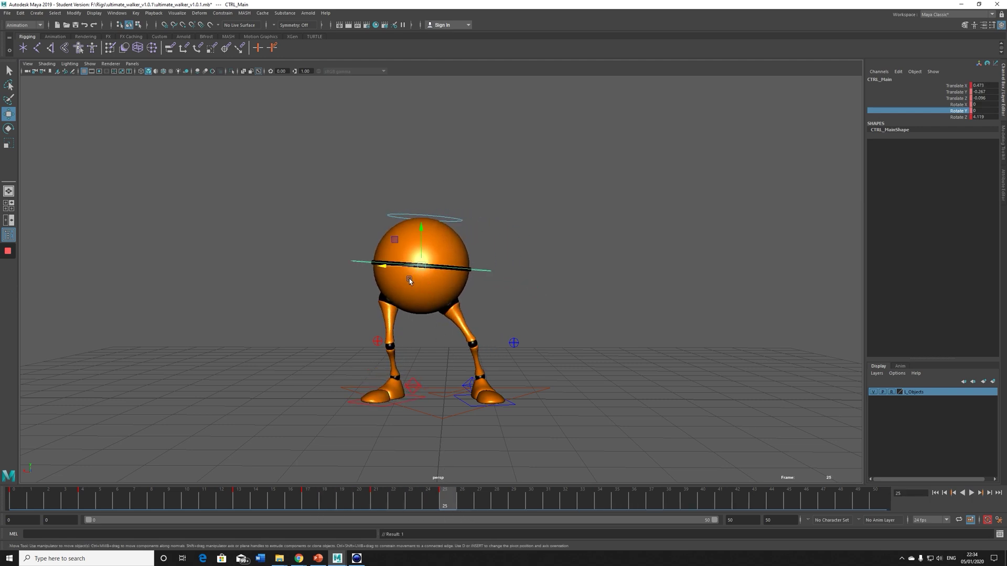
{"action": "left_click_drag", "start_coordinate": [386, 270], "coordinate": [383, 268]}
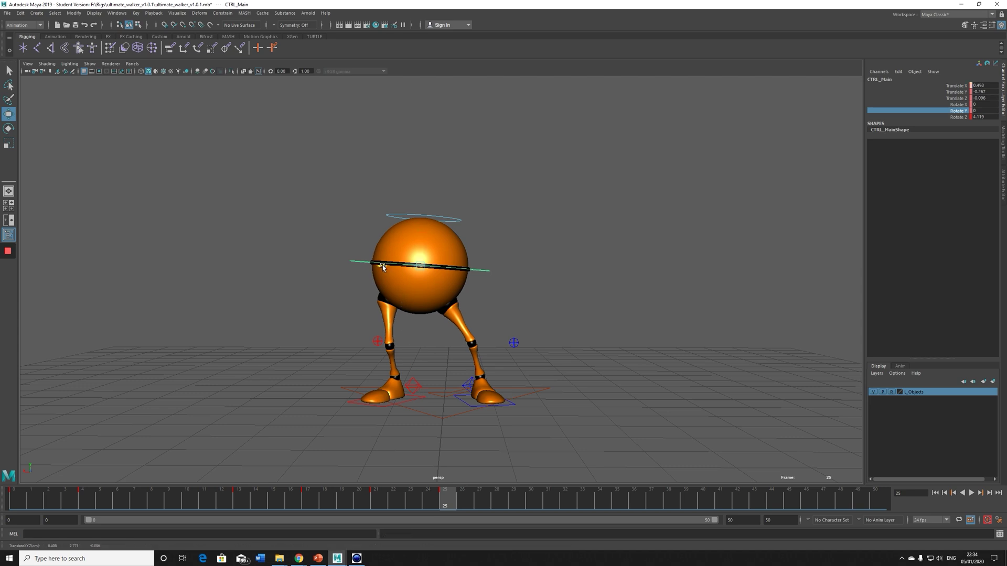
{"action": "left_click_drag", "start_coordinate": [296, 157], "coordinate": [615, 469]}
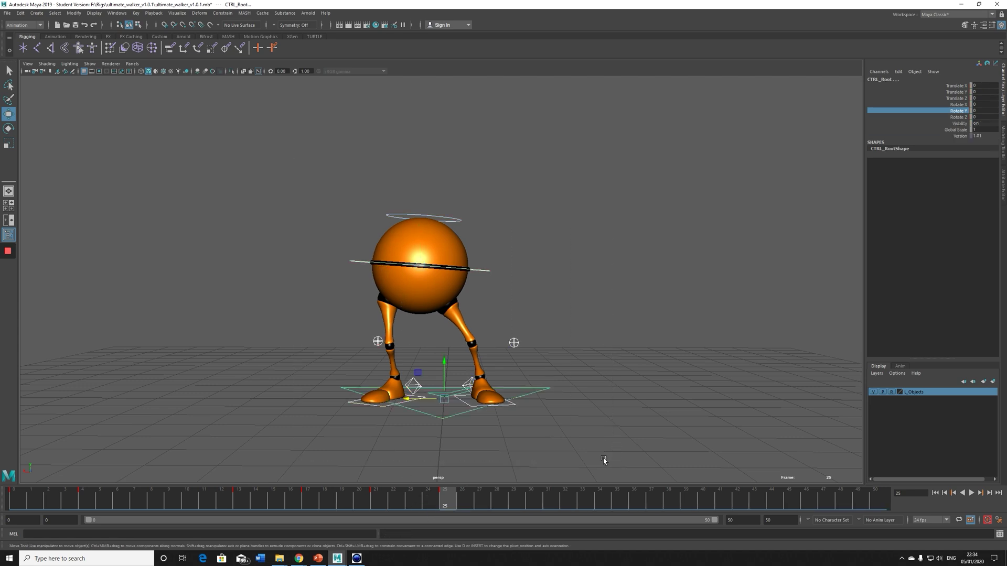
{"action": "key", "text": "s"}
{"action": "key", "text": "e"}
{"action": "key", "text": "w"}
At frame 29, move the main body control to Translate X 0.637 and tilt it to Rotate Z -1.529
{"action": "left_click", "coordinate": [373, 505]}
{"action": "left_click_drag", "start_coordinate": [373, 504], "coordinate": [516, 510]}
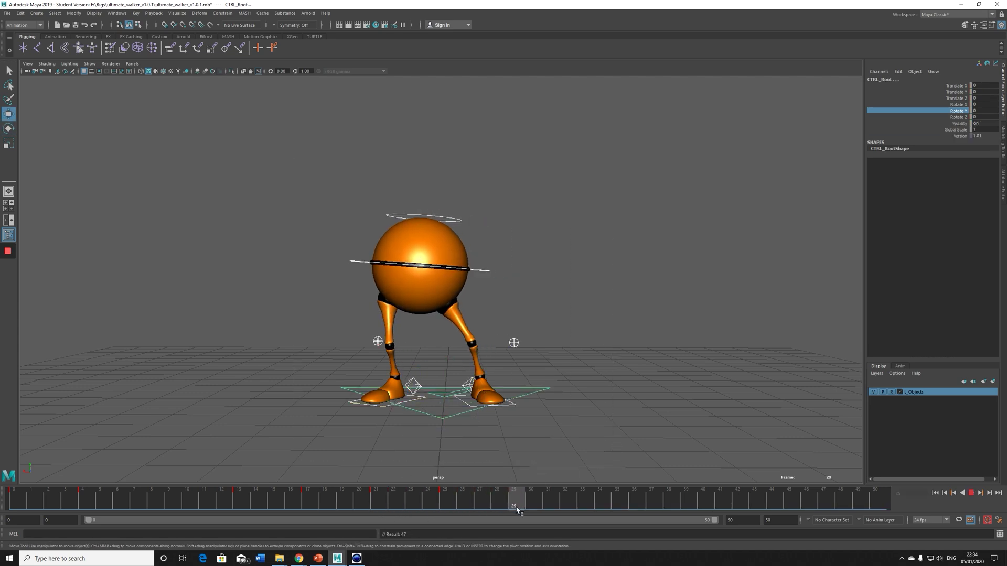
{"action": "left_click", "coordinate": [476, 270]}
{"action": "left_click_drag", "start_coordinate": [387, 266], "coordinate": [441, 284]}
{"action": "key", "text": "e"}
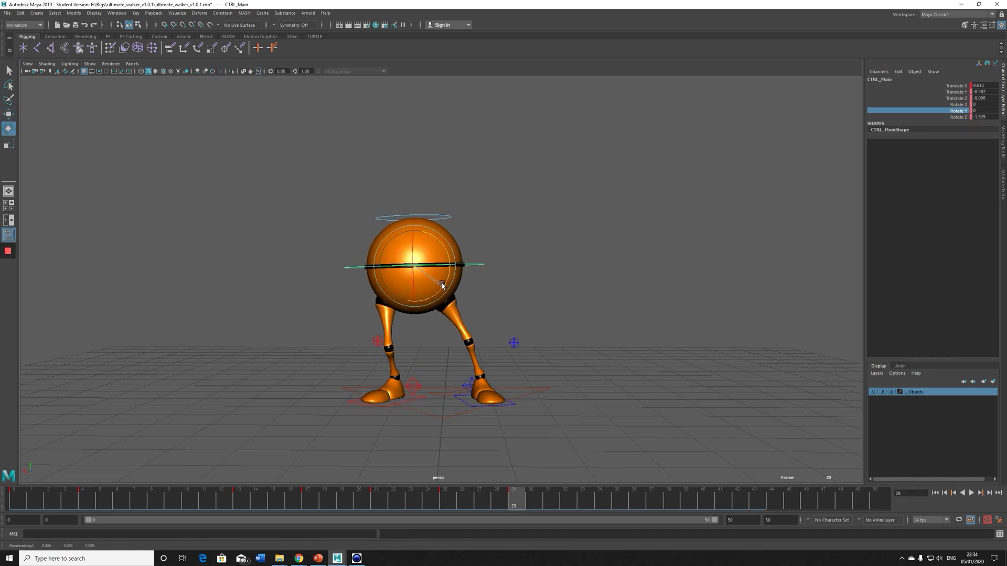
{"action": "key", "text": "w"}
{"action": "left_click_drag", "start_coordinate": [384, 266], "coordinate": [381, 266]}
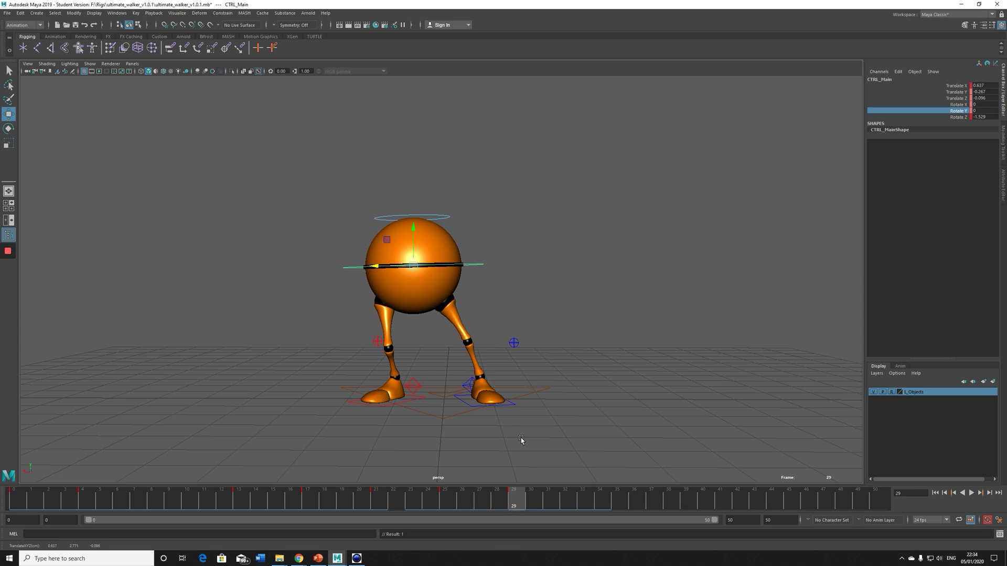
At frame 29, lift the left foot with the heel control at Translate X 0.067, Translate Y 0.117, Rotate X -19.821 and Rotate Y 23.322
{"action": "left_click", "coordinate": [472, 382]}
{"action": "key", "text": "e"}
{"action": "left_click_drag", "start_coordinate": [475, 381], "coordinate": [491, 378]}
{"action": "key", "text": "s"}
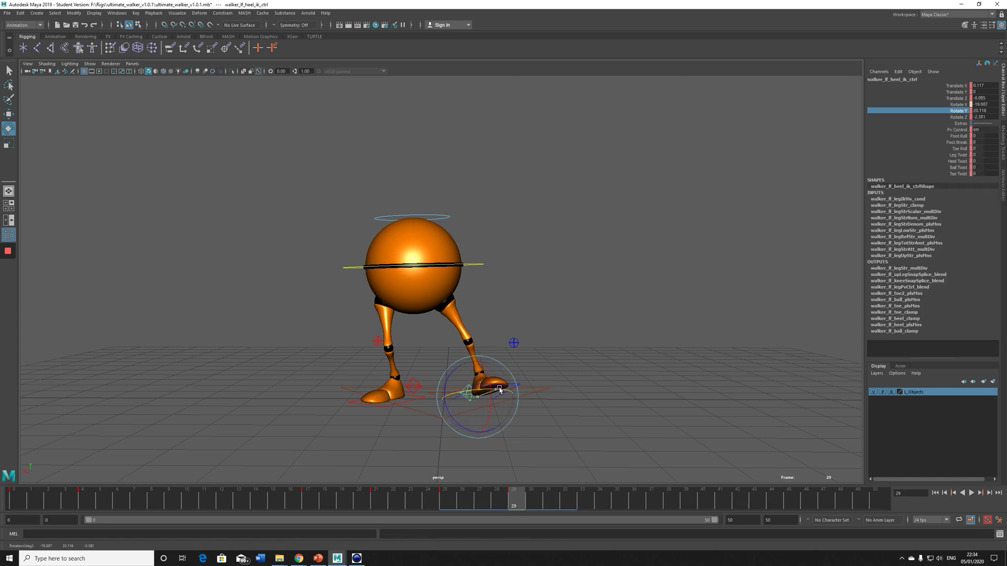
{"action": "key", "text": "w"}
{"action": "left_click_drag", "start_coordinate": [482, 370], "coordinate": [481, 360]}
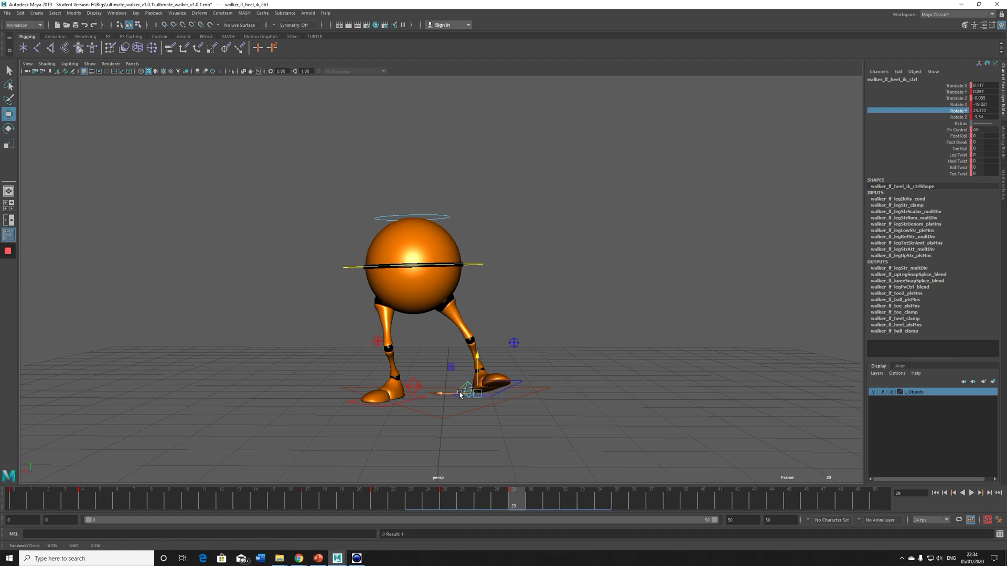
{"action": "left_click_drag", "start_coordinate": [460, 394], "coordinate": [455, 394]}
{"action": "left_click_drag", "start_coordinate": [477, 359], "coordinate": [477, 355]}
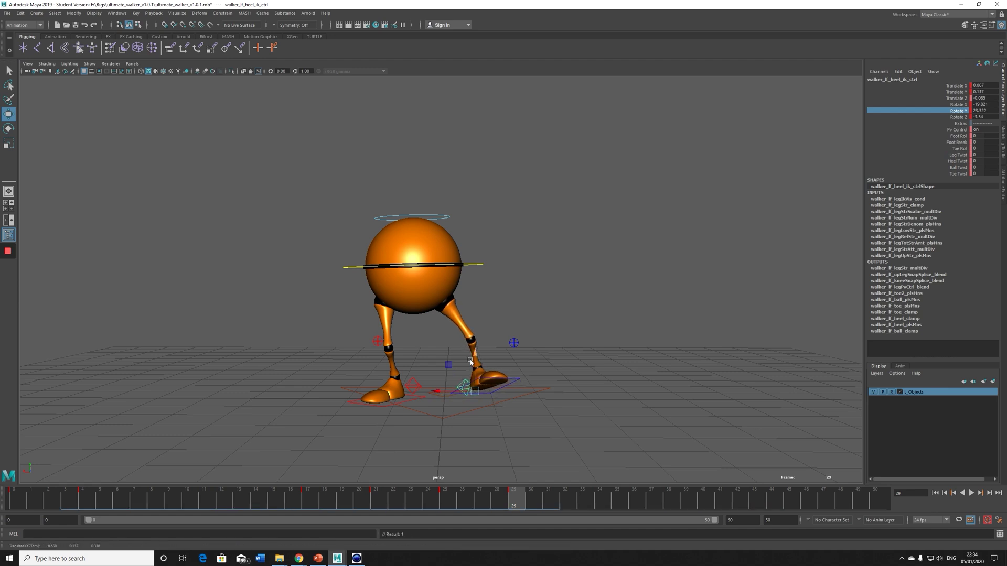
{"action": "mouse_move", "coordinate": [514, 506]}
{"action": "left_mouse_down"}
{"action": "mouse_move", "coordinate": [375, 510]}
{"action": "mouse_move", "coordinate": [545, 512]}
{"action": "mouse_move", "coordinate": [521, 516]}
{"action": "left_mouse_up"}
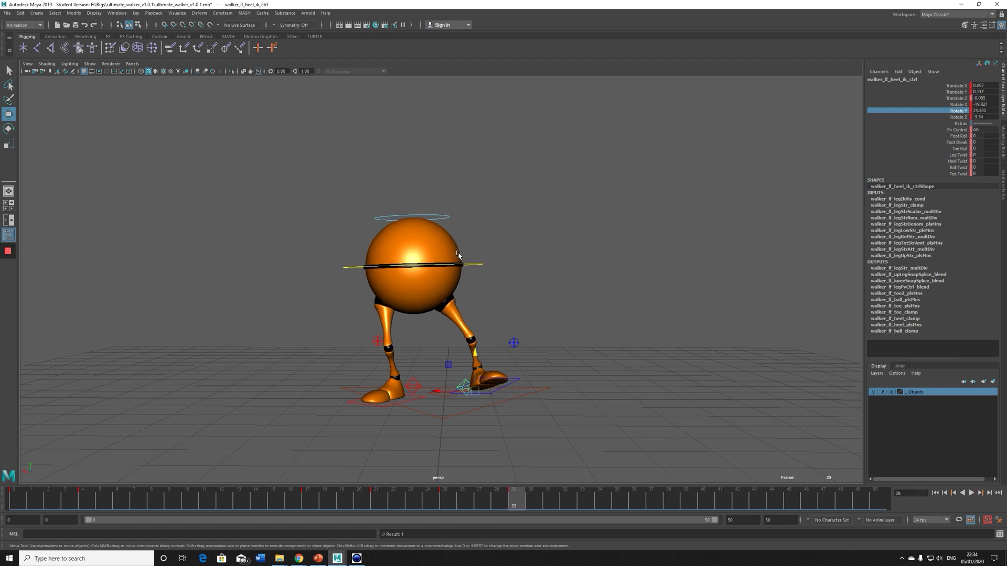
At frame 29, move the main body control to Translate X 0.686 and Translate Y -0.251, and scrub the motion
{"action": "left_click", "coordinate": [476, 273]}
{"action": "left_click_drag", "start_coordinate": [383, 267], "coordinate": [381, 267]}
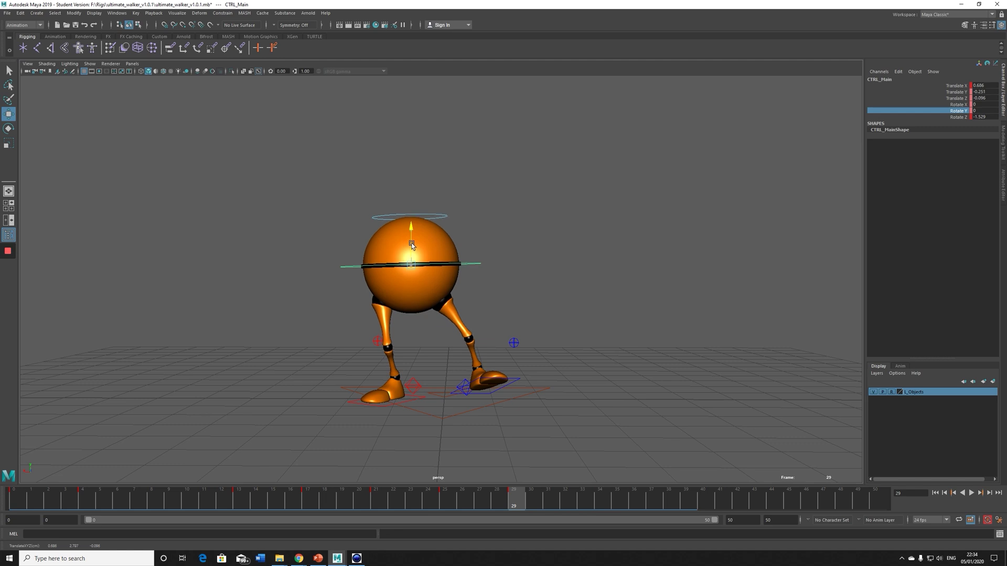
{"action": "mouse_move", "coordinate": [523, 500]}
{"action": "left_mouse_down"}
{"action": "mouse_move", "coordinate": [561, 500]}
{"action": "mouse_move", "coordinate": [315, 491]}
{"action": "mouse_move", "coordinate": [514, 518]}
{"action": "left_mouse_up"}
Shift the left heel control slightly inward at frame 29 and to Translate X -0.284 at frame 33
{"action": "left_click", "coordinate": [466, 387]}
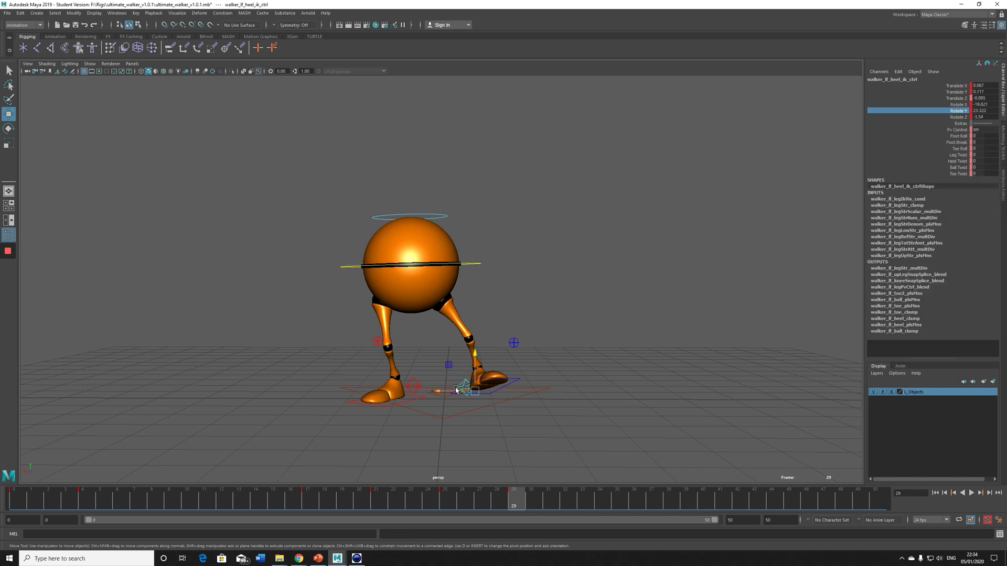
{"action": "left_click_drag", "start_coordinate": [456, 390], "coordinate": [453, 390]}
{"action": "left_click_drag", "start_coordinate": [522, 501], "coordinate": [581, 501]}
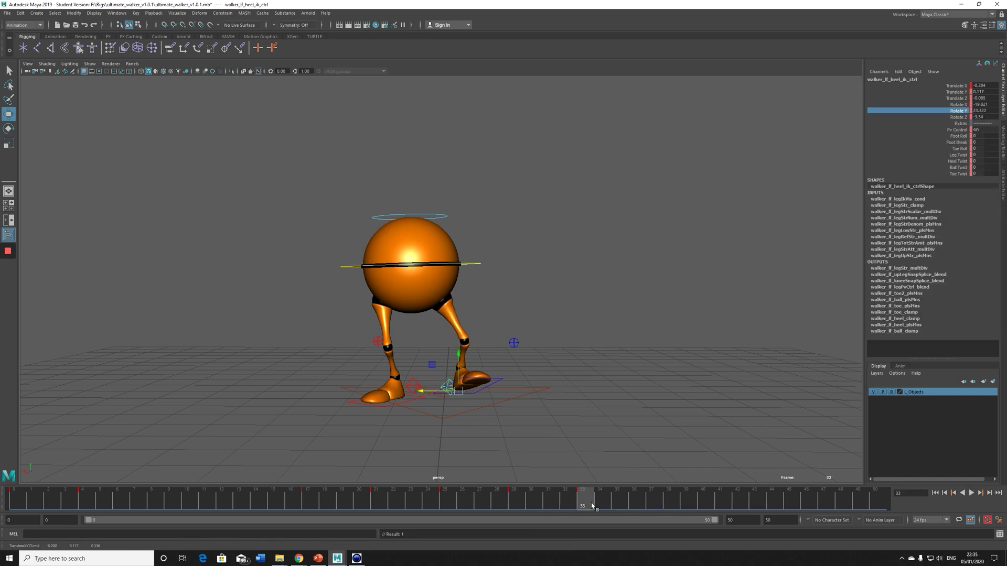
At frame 37, plant the left foot by setting the heel control's Rotate X and Translate Y to 0
{"action": "left_click_drag", "start_coordinate": [485, 504], "coordinate": [651, 507]}
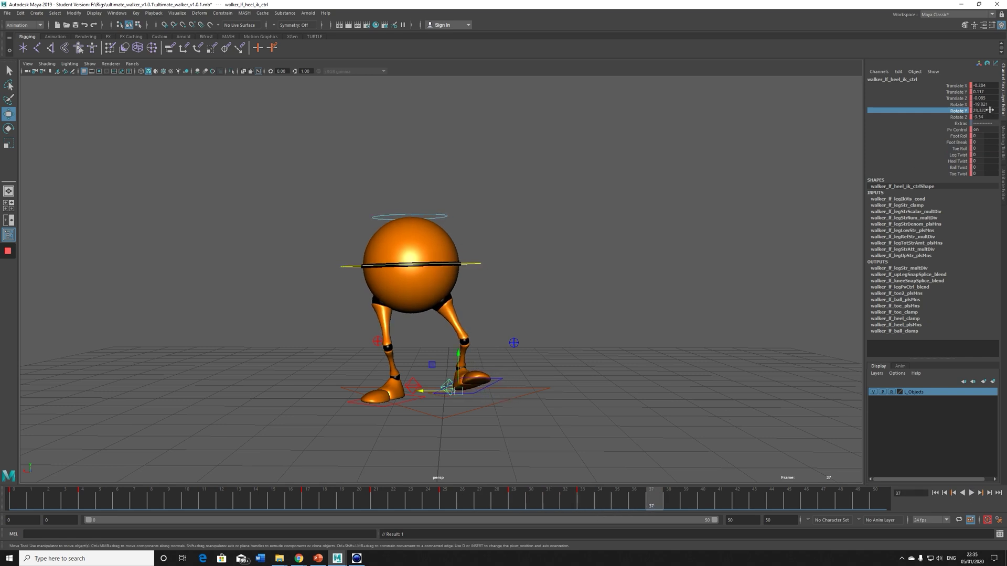
{"action": "type", "text": "0"}
{"action": "key", "text": "Return"}
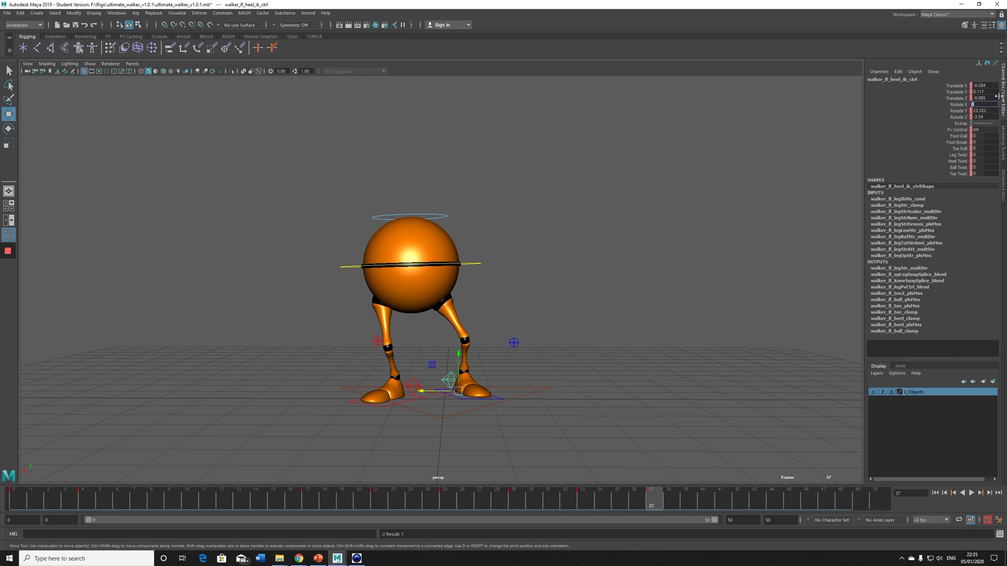
{"action": "type", "text": "0"}
{"action": "key", "text": "Return"}
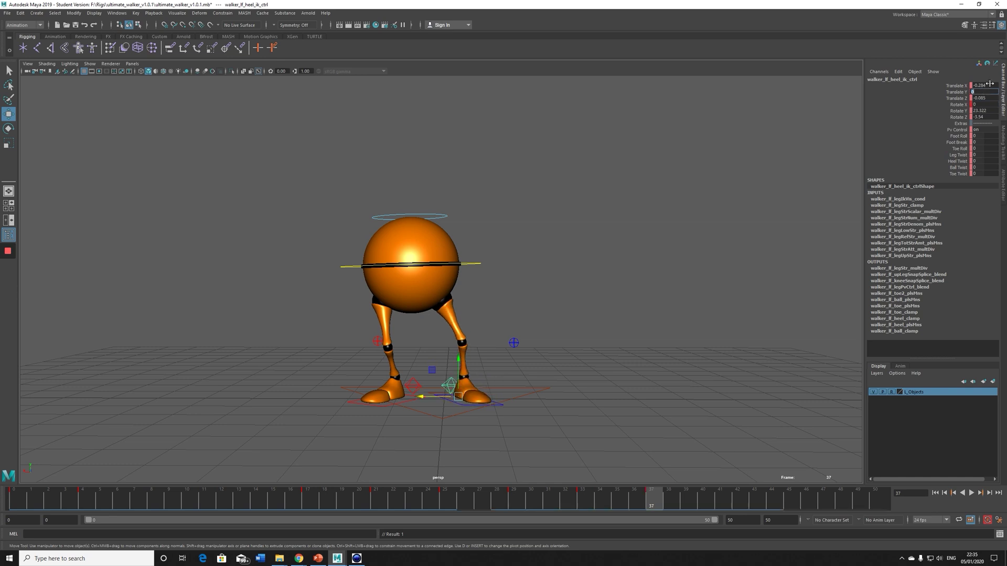
Move the main body control to Translate X 0.735, Translate Y -0.202 at frame 33, and to Translate X about 0.77 at frame 29
{"action": "left_click_drag", "start_coordinate": [549, 508], "coordinate": [589, 505]}
{"action": "left_click", "coordinate": [475, 264]}
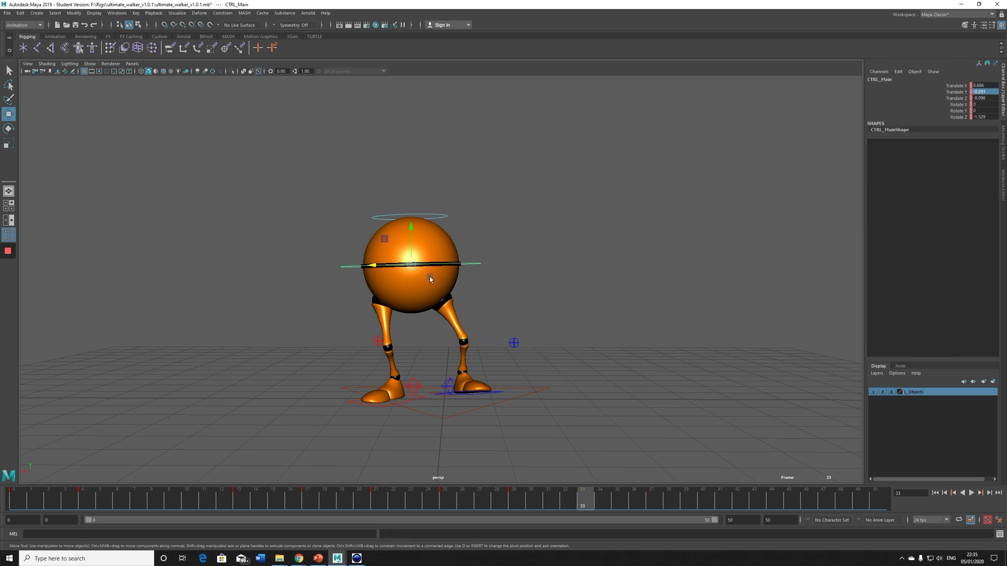
{"action": "left_click_drag", "start_coordinate": [380, 266], "coordinate": [410, 245]}
{"action": "left_click_drag", "start_coordinate": [555, 497], "coordinate": [514, 498]}
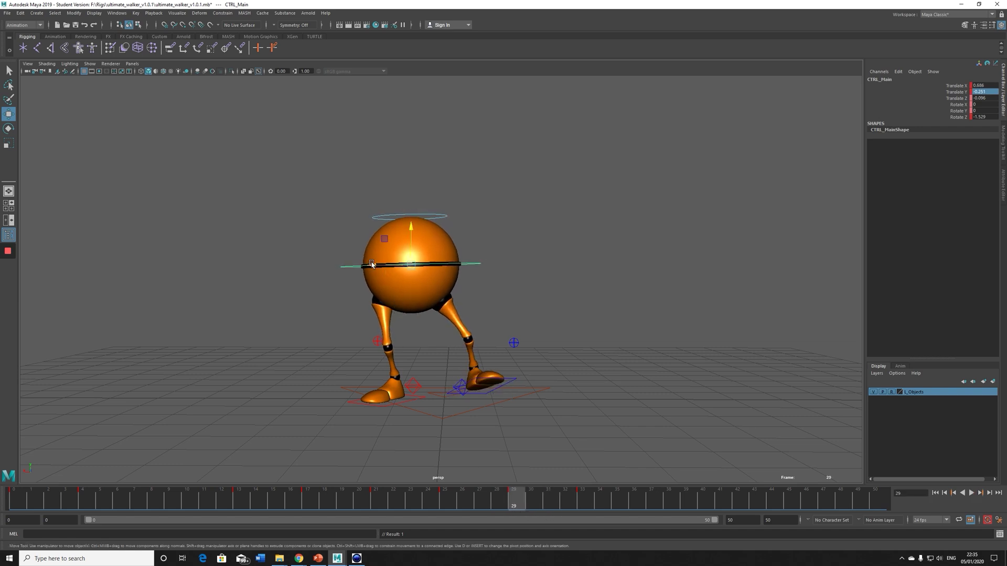
{"action": "left_click_drag", "start_coordinate": [373, 265], "coordinate": [369, 265]}
{"action": "left_click_drag", "start_coordinate": [415, 498], "coordinate": [584, 506]}
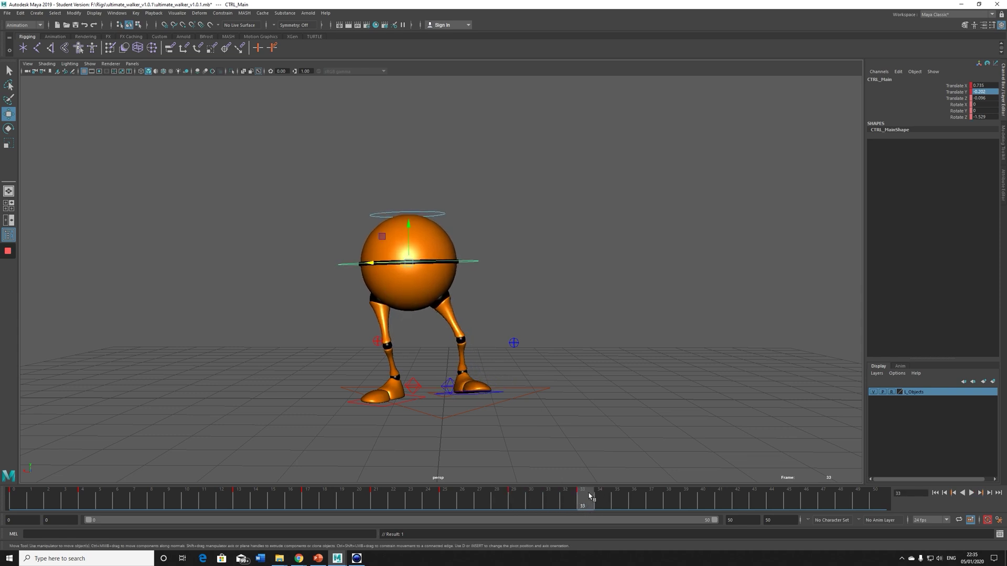
Key all rig controls at frame 37 and move the main body control there to Translate X 0.547, Translate Y -0.161
{"action": "left_click_drag", "start_coordinate": [589, 495], "coordinate": [650, 509]}
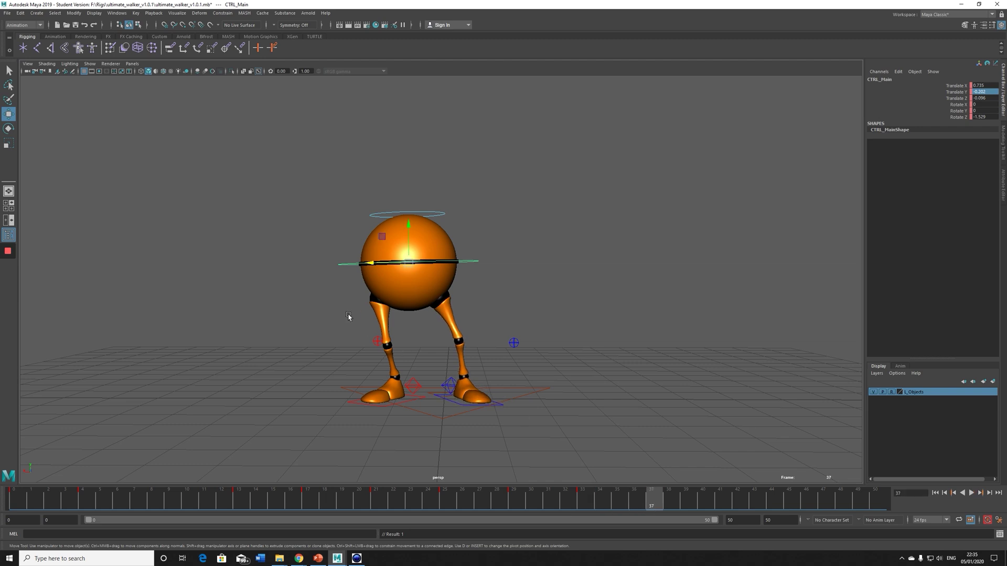
{"action": "key", "text": "Up"}
{"action": "key", "text": "alt+v"}
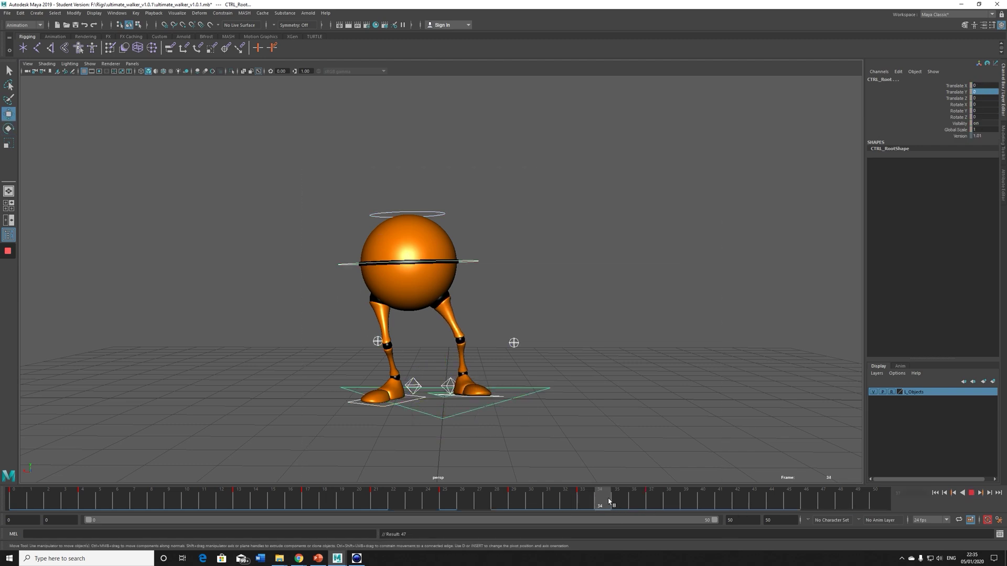
{"action": "left_click", "coordinate": [471, 262]}
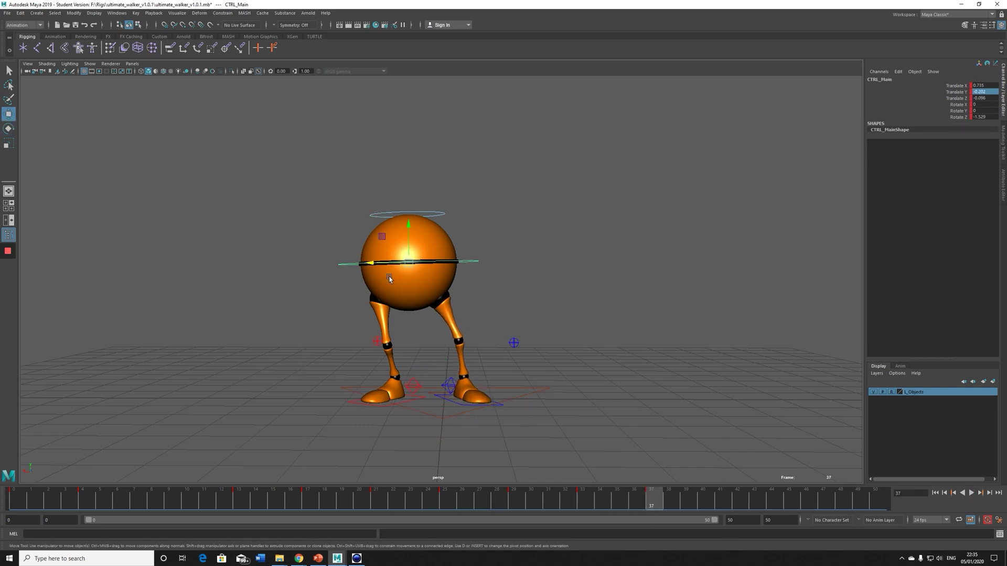
{"action": "left_click_drag", "start_coordinate": [374, 265], "coordinate": [383, 266]}
At frame 41, move the main body control to Translate X 0.302 and play back the full animation several times
{"action": "mouse_move", "coordinate": [651, 504]}
{"action": "left_mouse_down"}
{"action": "mouse_move", "coordinate": [531, 505]}
{"action": "mouse_move", "coordinate": [720, 512]}
{"action": "left_mouse_up"}
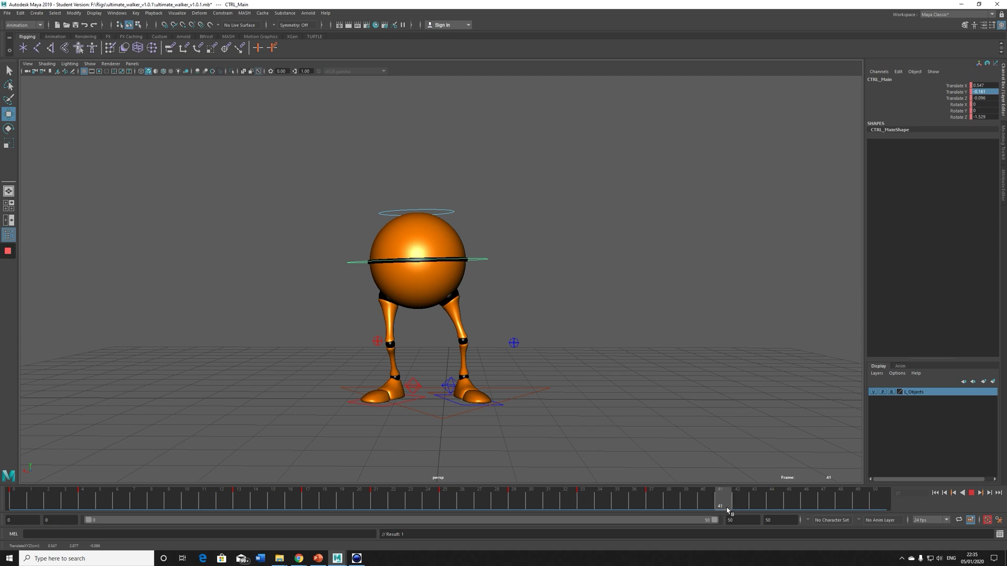
{"action": "left_click_drag", "start_coordinate": [385, 263], "coordinate": [396, 266]}
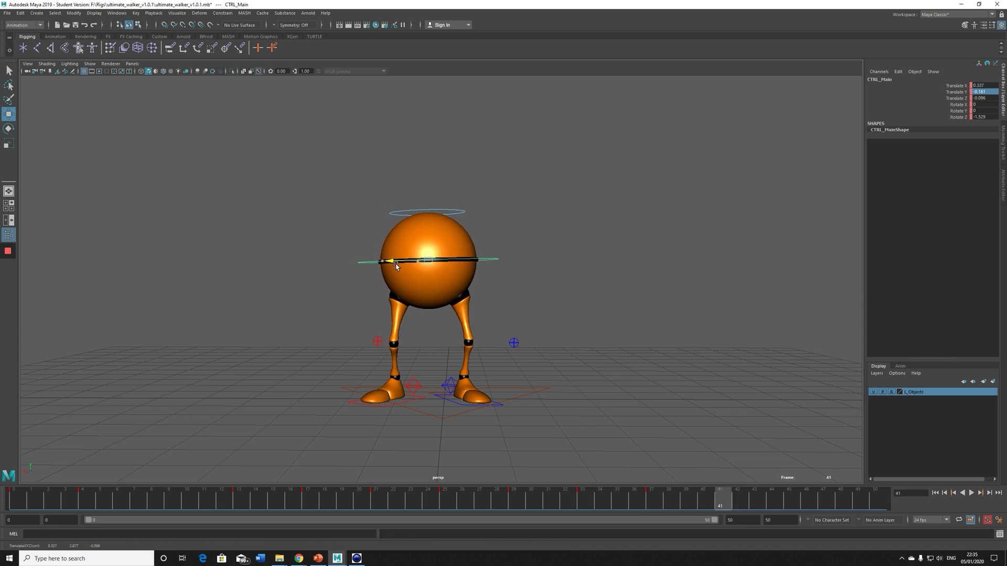
{"action": "key", "text": "alt+v"}
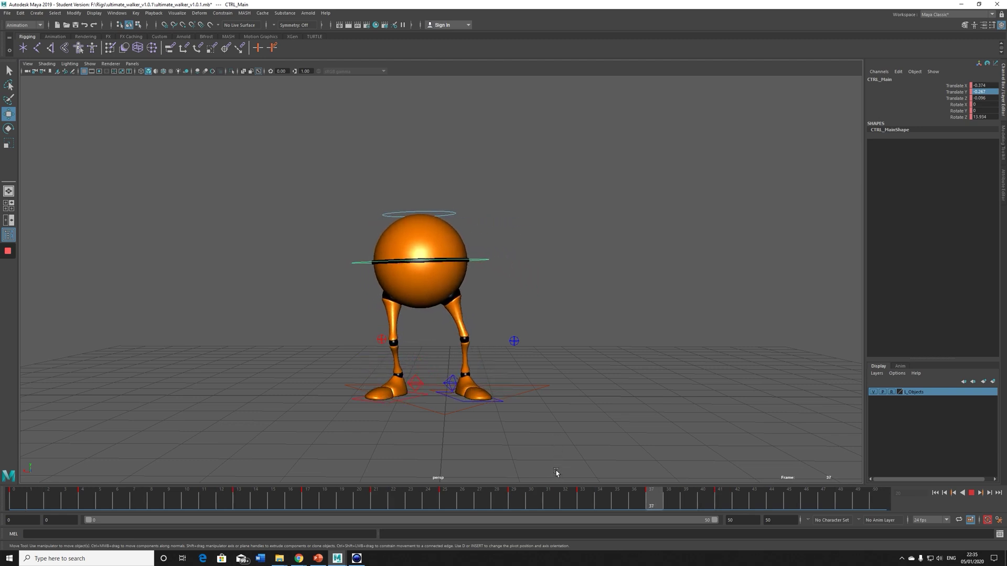
{"action": "key", "text": "Escape"}
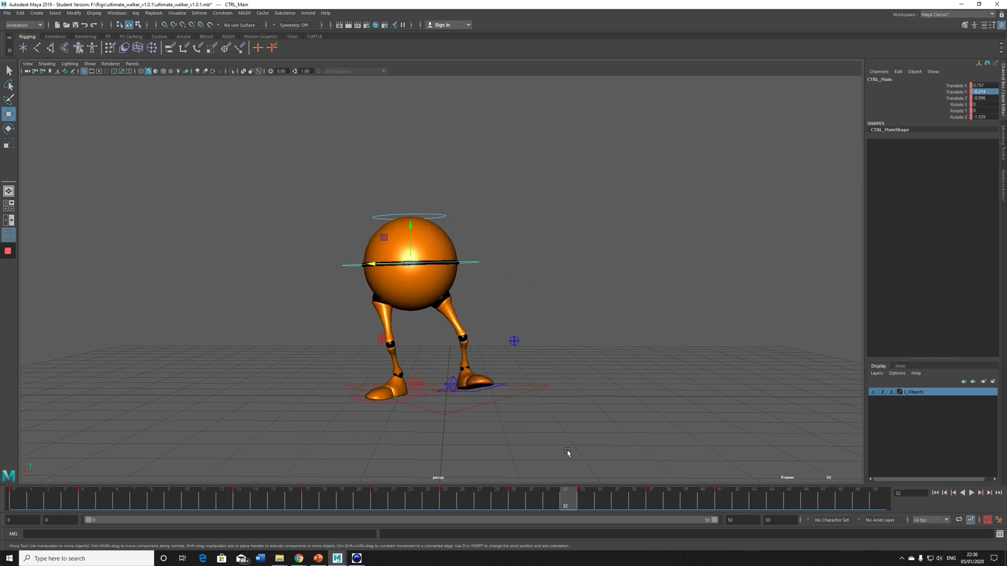
{"action": "key", "text": "alt+v"}
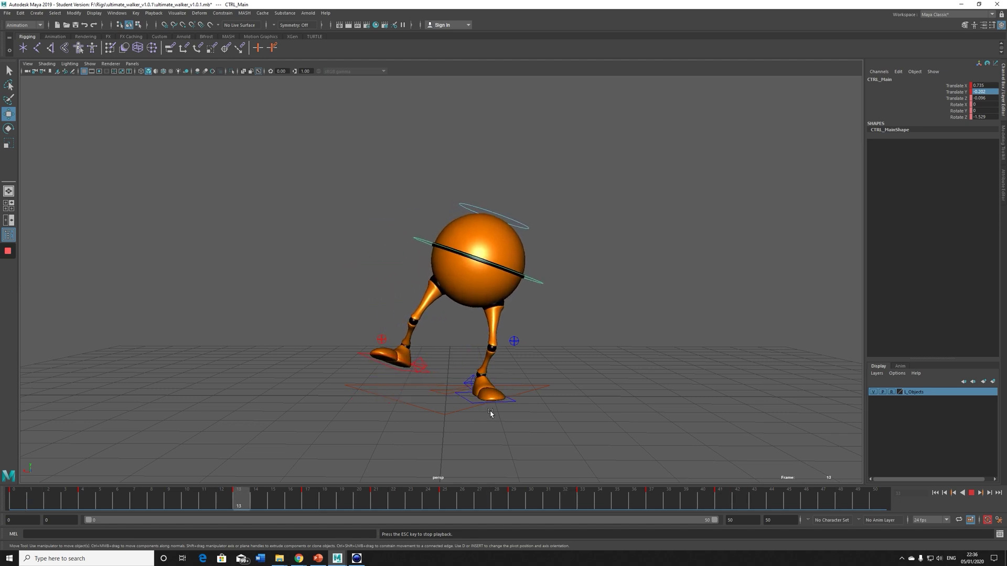
{"action": "key", "text": "Escape"}
{"action": "key", "text": "alt+v"}
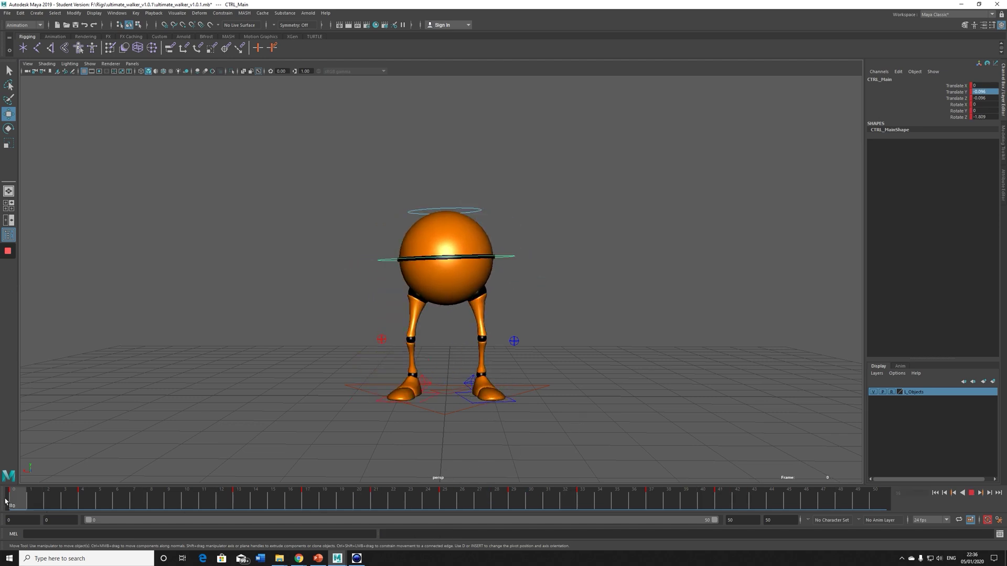
At frame 29, increase the main body control's tilt to Rotate Z -6.598
{"action": "mouse_move", "coordinate": [388, 512]}
{"action": "left_mouse_down"}
{"action": "mouse_move", "coordinate": [582, 513]}
{"action": "mouse_move", "coordinate": [519, 513]}
{"action": "left_mouse_up"}
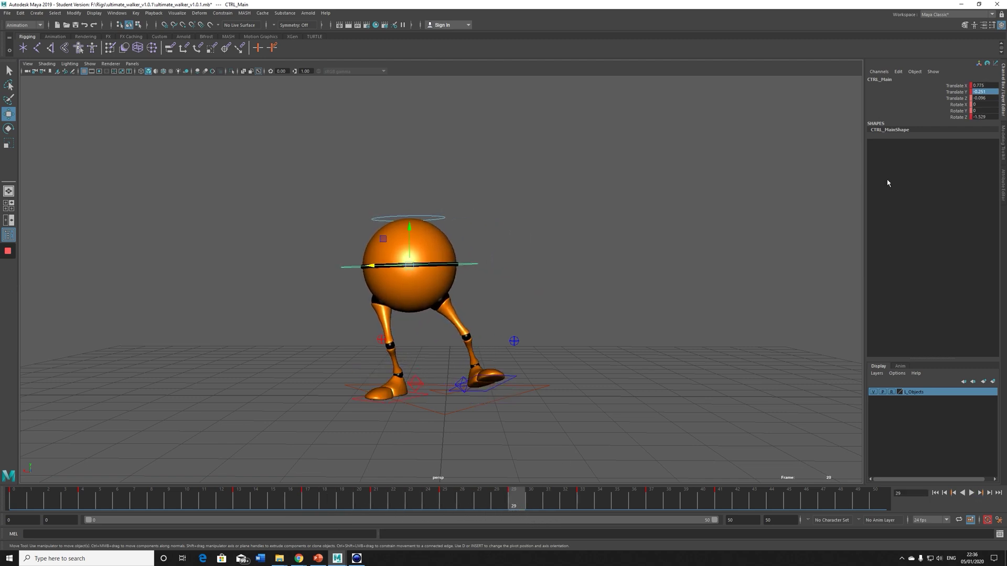
{"action": "left_click", "coordinate": [959, 117]}
{"action": "key", "text": "e"}
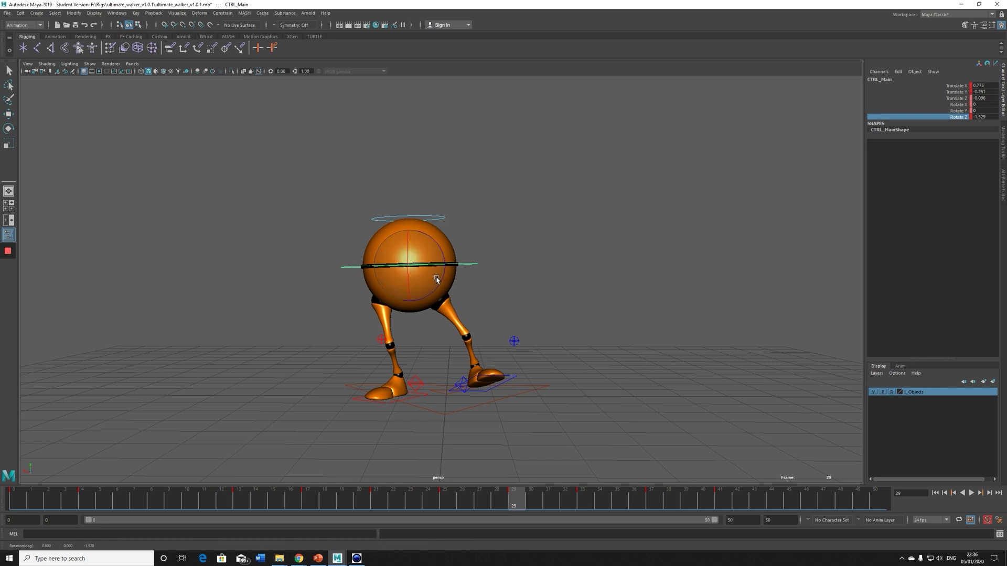
{"action": "left_click", "coordinate": [437, 288]}
{"action": "left_click_drag", "start_coordinate": [437, 289], "coordinate": [438, 285]}
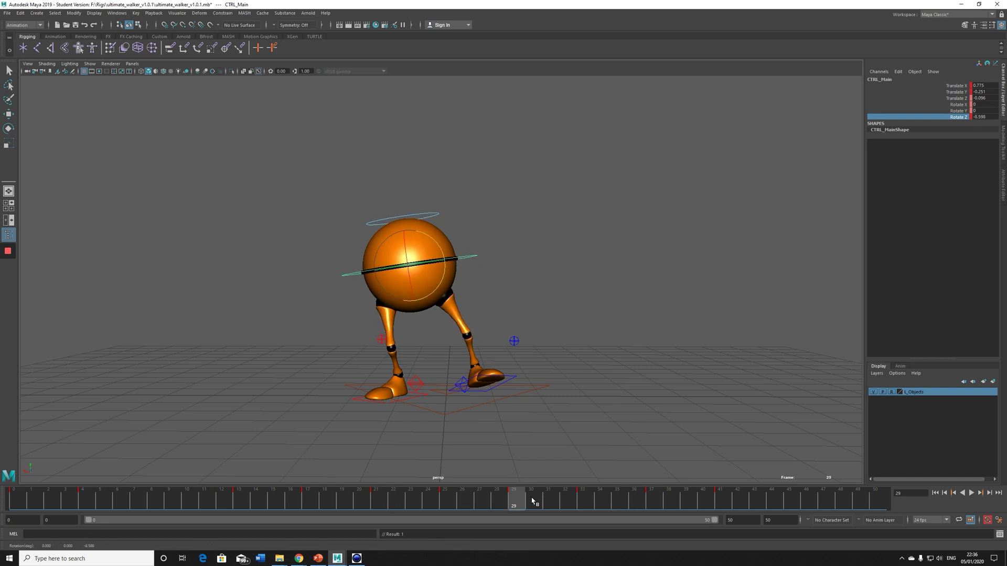
Adjust the main body control's Rotate Z tilt at frame 33, and set it to about -3.37 at frame 37
{"action": "left_click_drag", "start_coordinate": [533, 501], "coordinate": [582, 501]}
{"action": "left_click_drag", "start_coordinate": [443, 291], "coordinate": [441, 286]}
{"action": "left_click_drag", "start_coordinate": [586, 502], "coordinate": [651, 501]}
{"action": "left_click", "coordinate": [438, 292]}
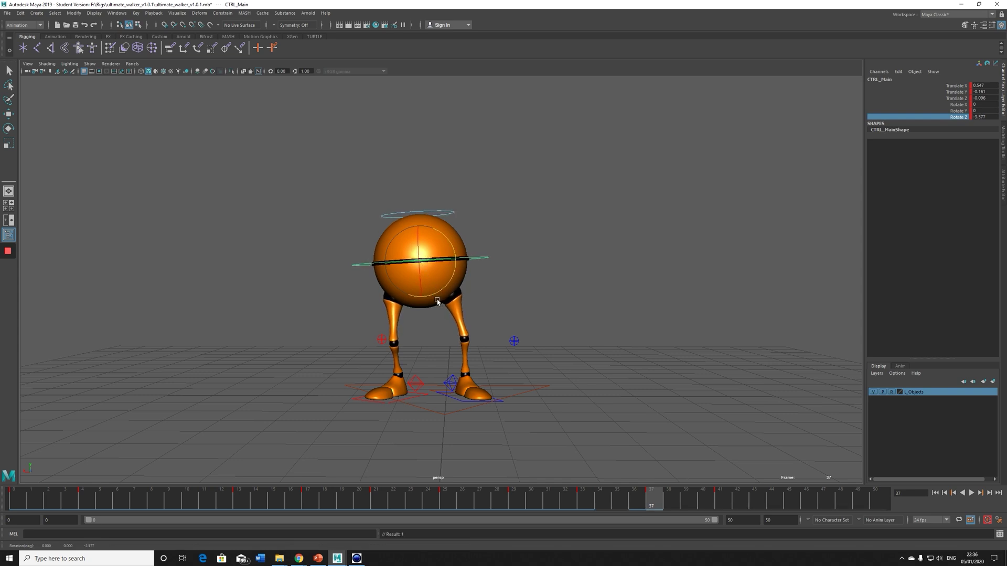
At frame 41, tilt the main body control the opposite way to a small positive Rotate Z and play back the animation
{"action": "left_click_drag", "start_coordinate": [663, 503], "coordinate": [703, 503]}
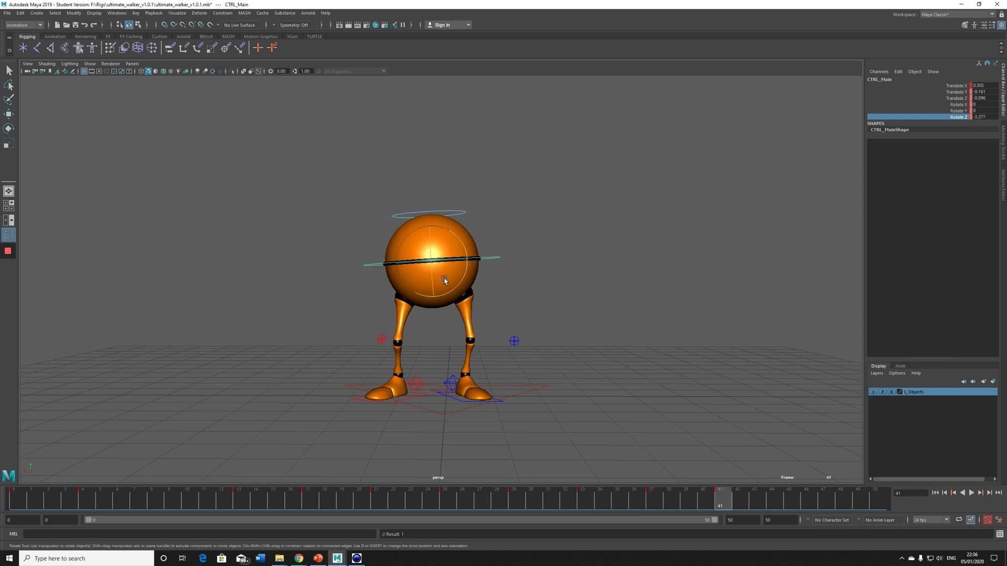
{"action": "left_click_drag", "start_coordinate": [462, 281], "coordinate": [461, 283]}
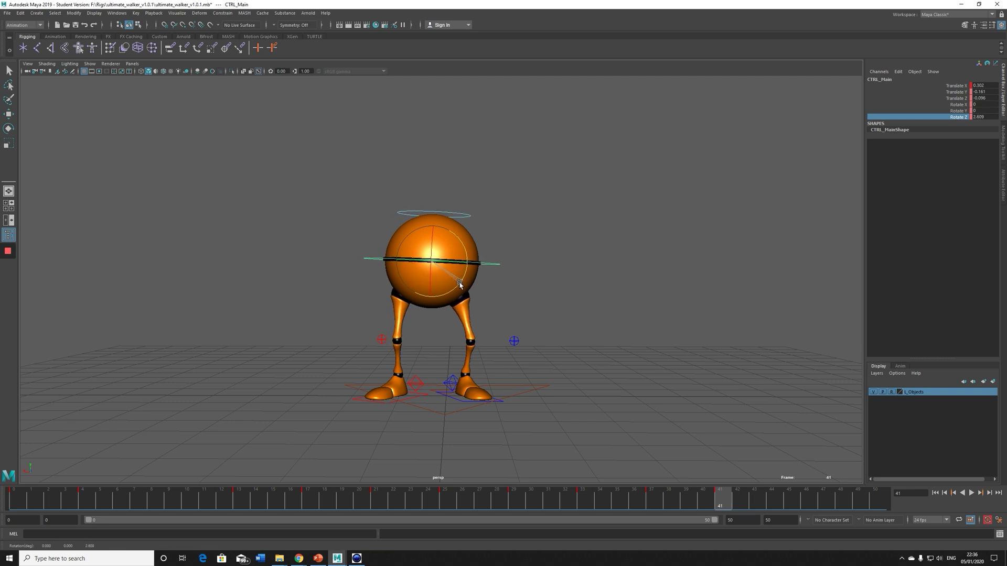
{"action": "key", "text": "alt+v"}
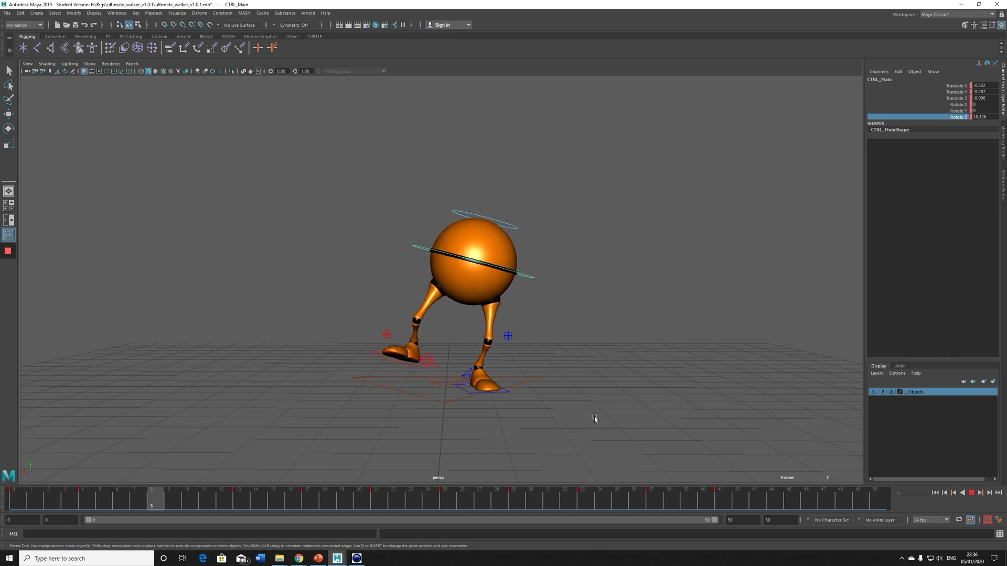
Try to retime the right foot control's landing key from frame 21 to frame 19 and play back the animation
{"action": "key", "text": "Escape"}
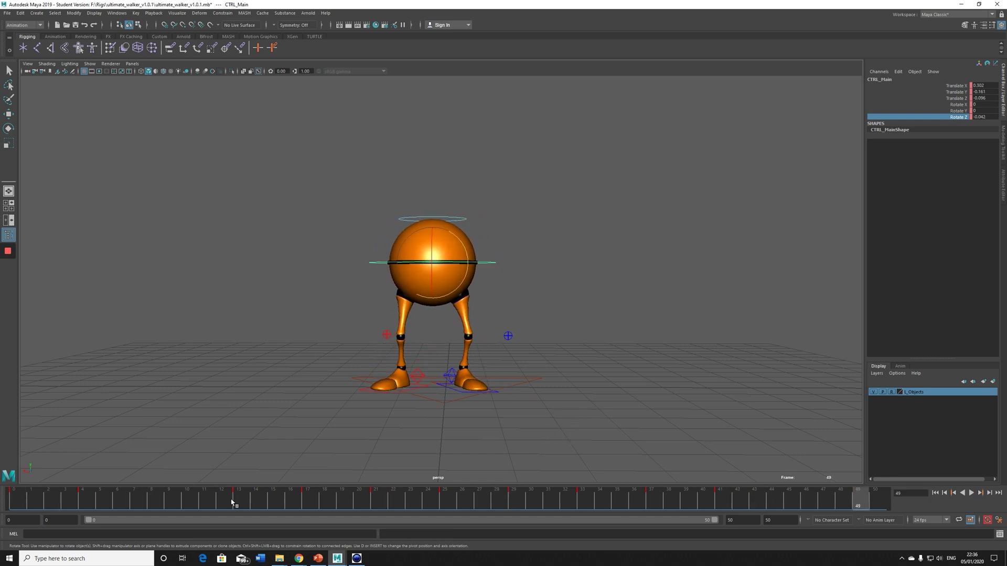
{"action": "key", "text": "alt+v"}
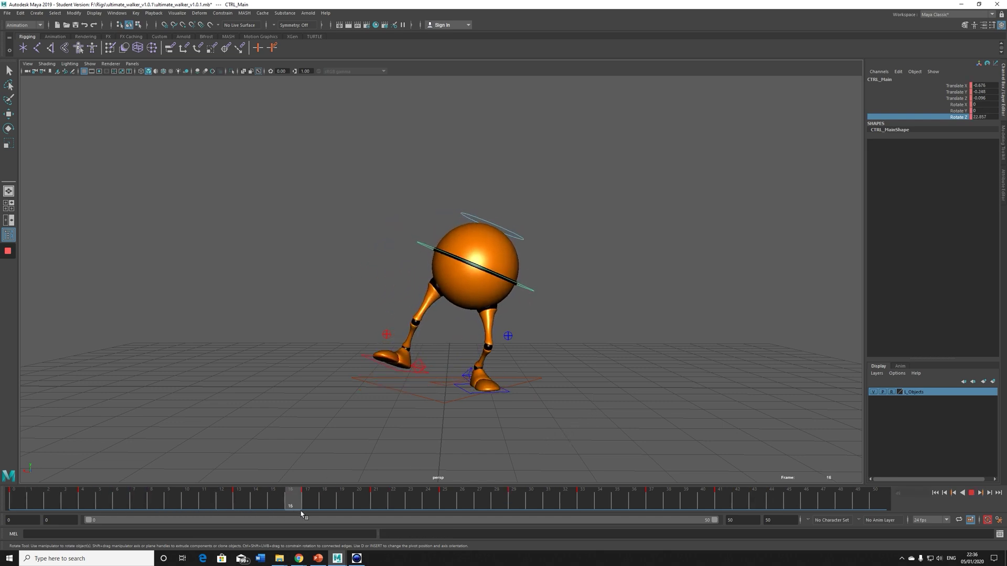
{"action": "mouse_move", "coordinate": [302, 515]}
{"action": "left_mouse_down"}
{"action": "mouse_move", "coordinate": [379, 515]}
{"action": "mouse_move", "coordinate": [323, 505]}
{"action": "mouse_move", "coordinate": [360, 505]}
{"action": "left_mouse_up"}
{"action": "left_click", "coordinate": [365, 499], "text": "shift"}
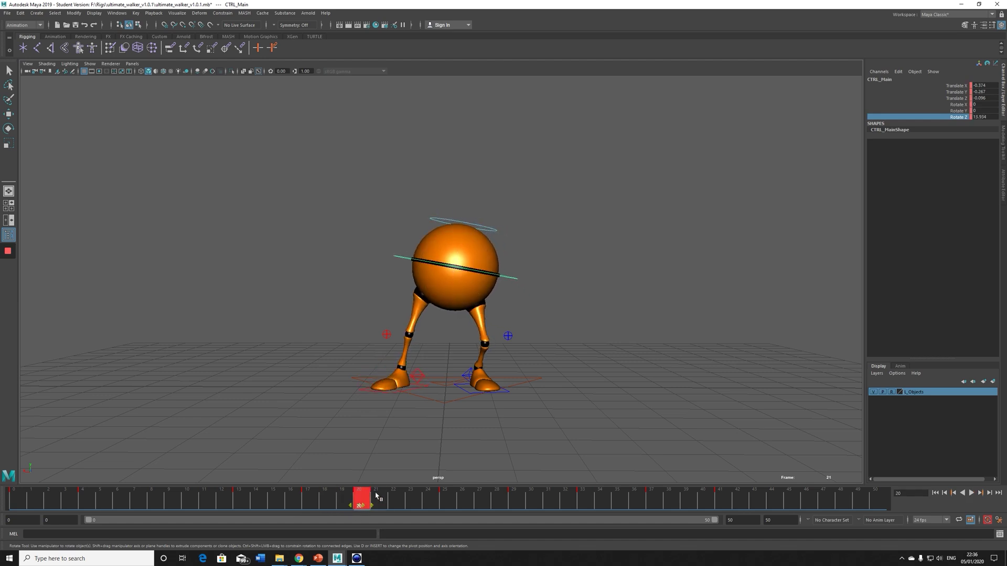
{"action": "left_click", "coordinate": [421, 372]}
{"action": "left_click_drag", "start_coordinate": [375, 500], "coordinate": [348, 503]}
{"action": "key", "text": "alt+v"}
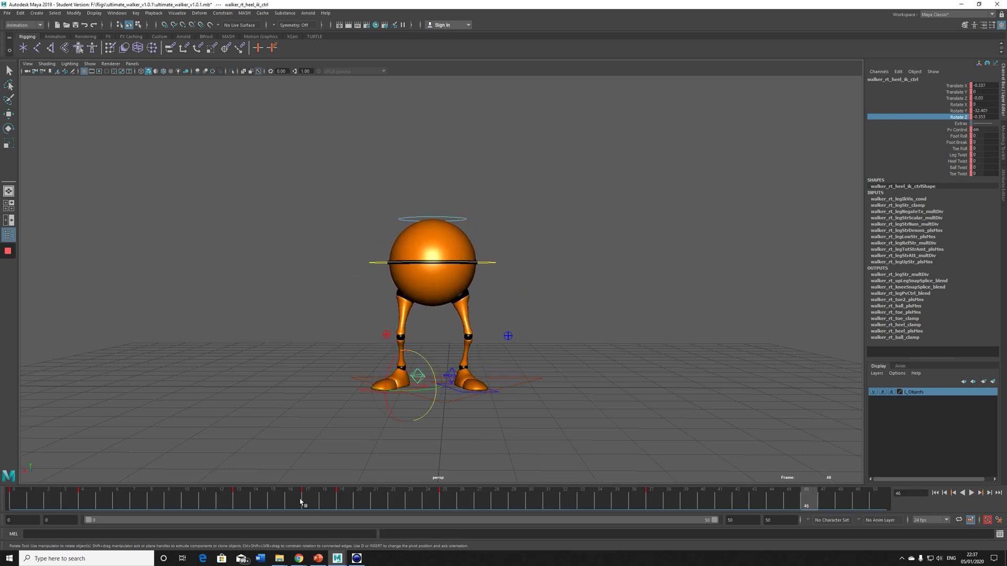
Try adjusting the right foot control's Foot Roll at frames 18 and 19
{"action": "left_click", "coordinate": [340, 503]}
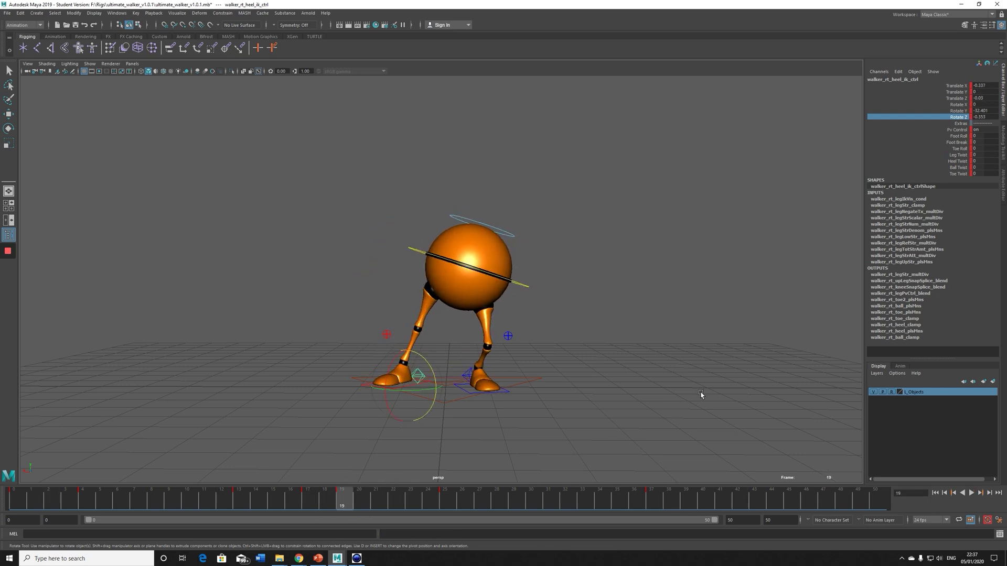
{"action": "left_click", "coordinate": [959, 136]}
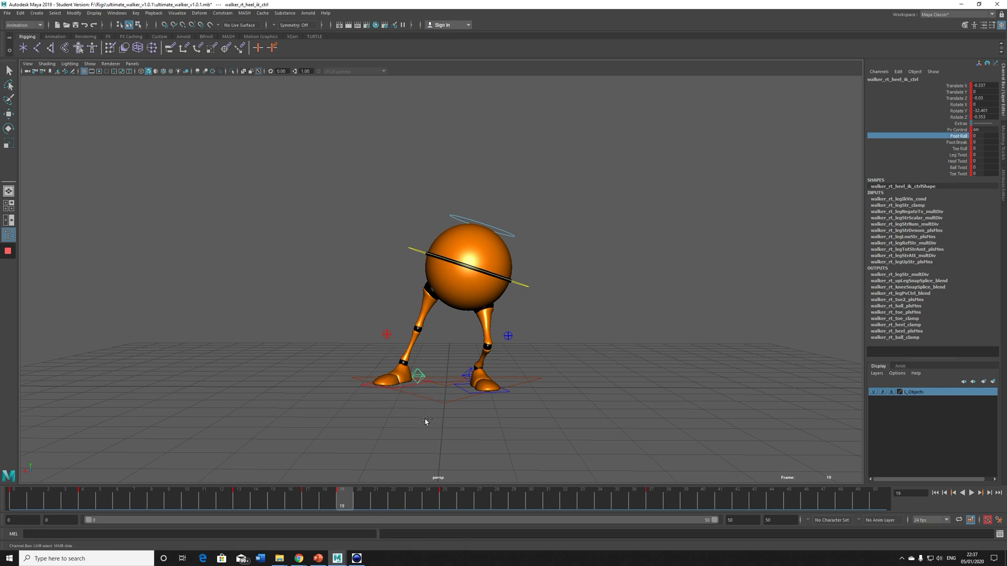
{"action": "left_click", "coordinate": [333, 500]}
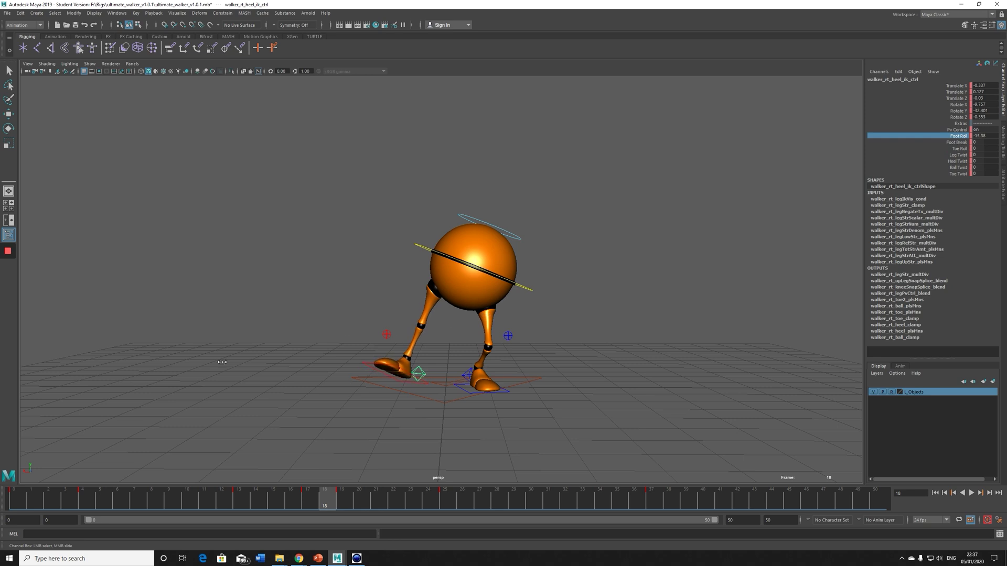
{"action": "middle_click_drag", "start_coordinate": [778, 338], "coordinate": [737, 340]}
{"action": "key", "text": "ctrl+z"}
{"action": "mouse_move", "coordinate": [329, 502]}
{"action": "left_mouse_down"}
{"action": "mouse_move", "coordinate": [311, 500]}
{"action": "mouse_move", "coordinate": [347, 502]}
{"action": "left_mouse_up"}
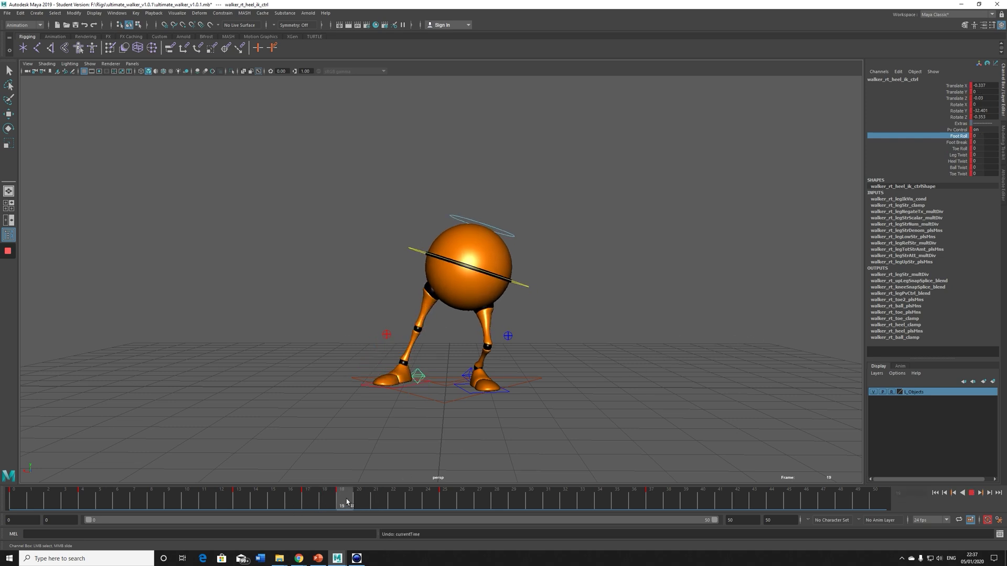
{"action": "middle_click_drag", "start_coordinate": [416, 442], "coordinate": [411, 443]}
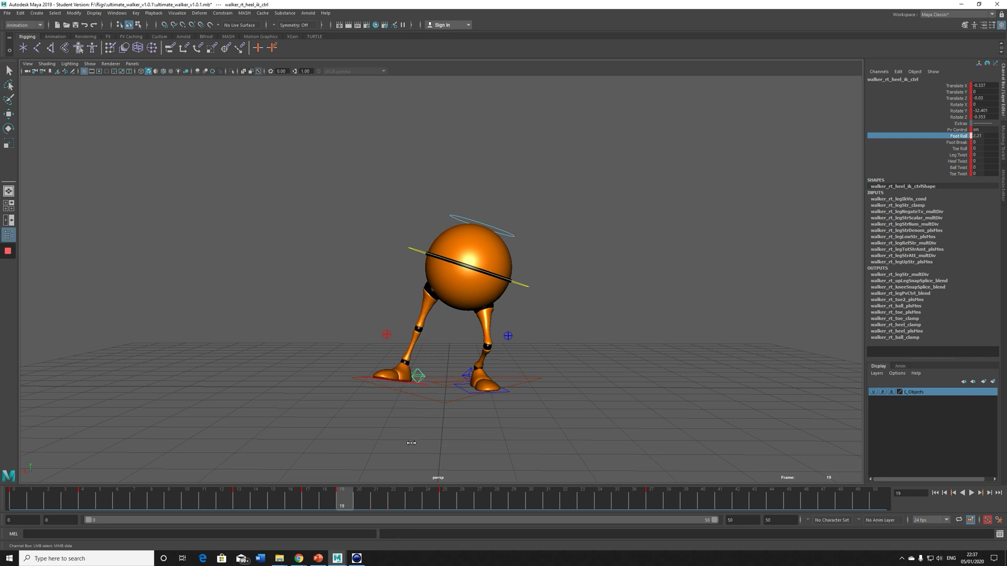
Undo the Foot Roll changes and the right foot key's retiming, and play back the animation
{"action": "key", "text": "ctrl+z"}
{"action": "key", "text": "ctrl+z"}
{"action": "key", "text": "ctrl+z"}
{"action": "key", "text": "ctrl+z"}
{"action": "key", "text": "ctrl+z"}
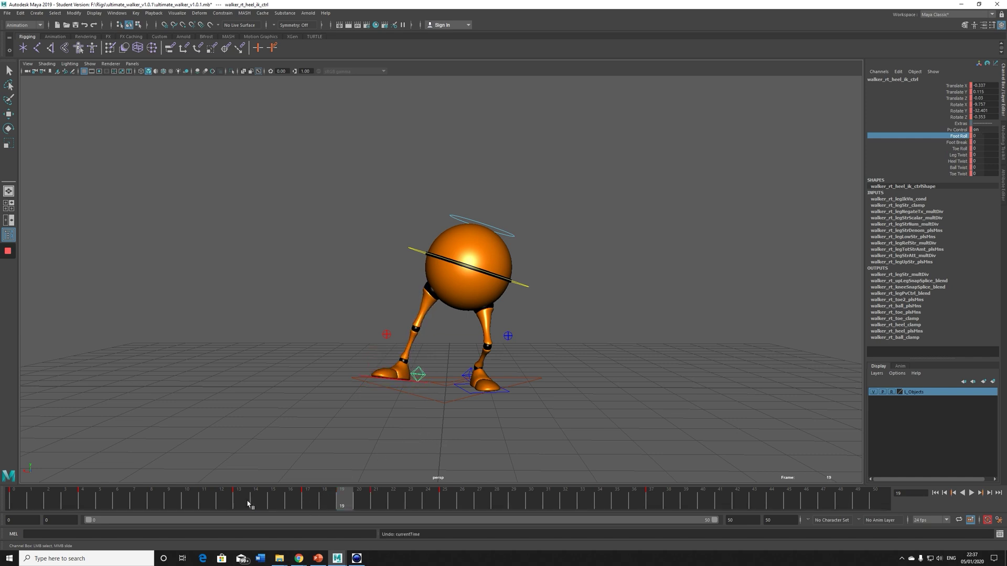
{"action": "left_click_drag", "start_coordinate": [247, 501], "coordinate": [317, 502]}
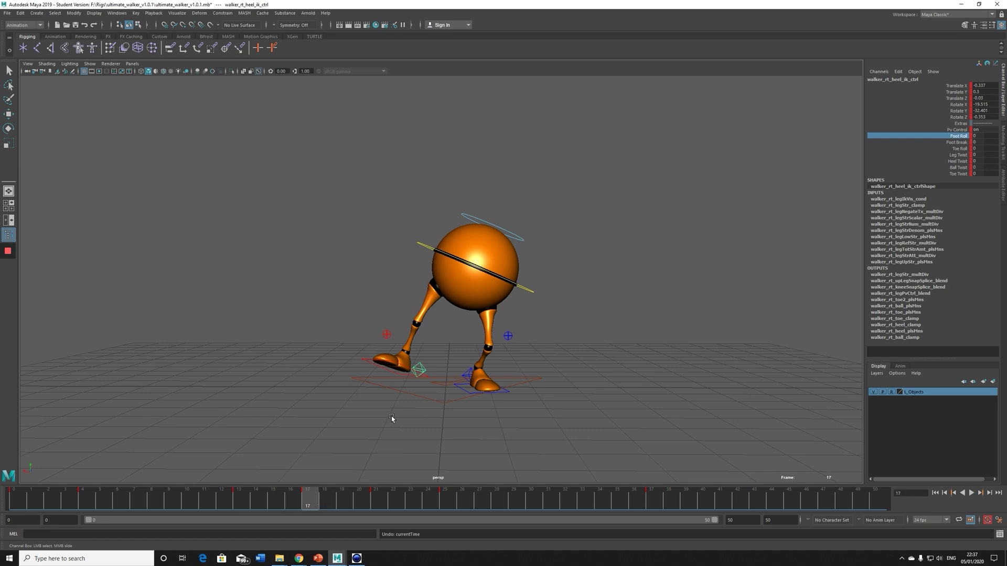
{"action": "key", "text": "alt+v"}
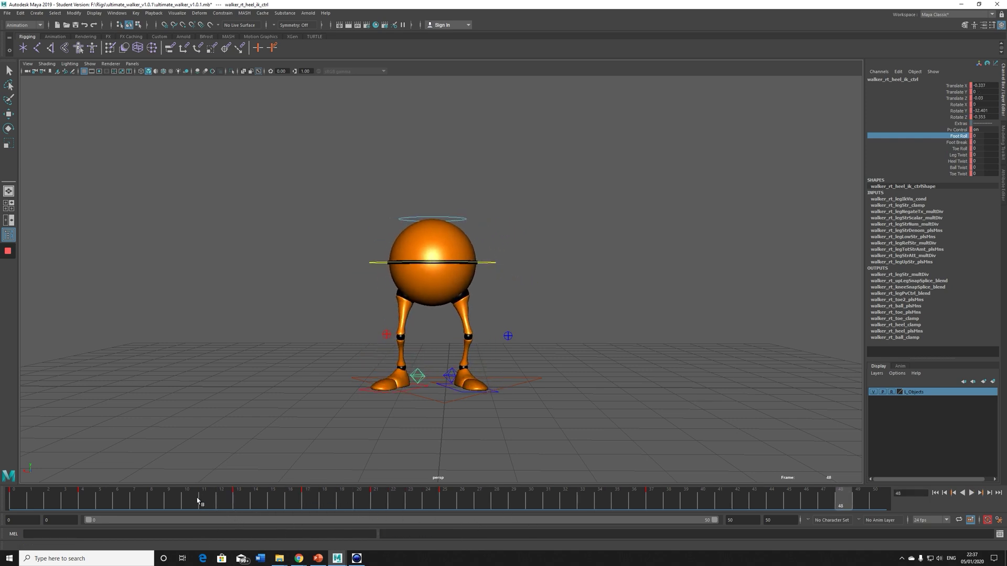
Scrub back through the first steps, and undo the recent changes to before the main body control's tilt at frame 41
{"action": "left_click", "coordinate": [250, 504]}
{"action": "mouse_move", "coordinate": [250, 505]}
{"action": "left_mouse_down"}
{"action": "mouse_move", "coordinate": [318, 504]}
{"action": "mouse_move", "coordinate": [205, 503]}
{"action": "mouse_move", "coordinate": [326, 526]}
{"action": "mouse_move", "coordinate": [479, 530]}
{"action": "mouse_move", "coordinate": [140, 505]}
{"action": "left_mouse_up"}
{"action": "key", "text": "ctrl+z"}
{"action": "key", "text": "ctrl+z"}
{"action": "key", "text": "ctrl+z"}
{"action": "key", "text": "ctrl+z"}
{"action": "key", "text": "ctrl+z"}
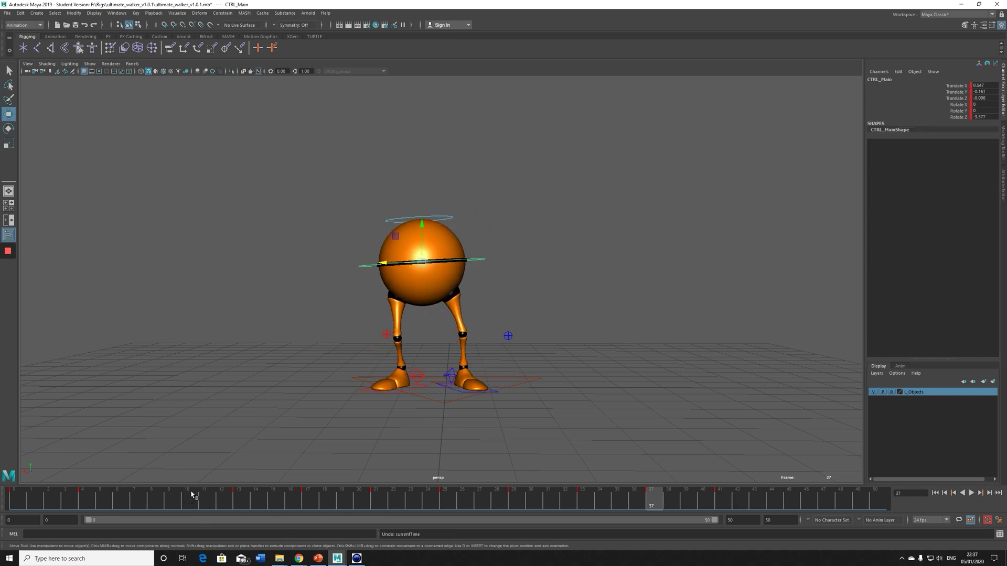
At frame 41, tilt the main body control to a Rotate Z of about 0.74 and play back the animation
{"action": "key", "text": "alt+v"}
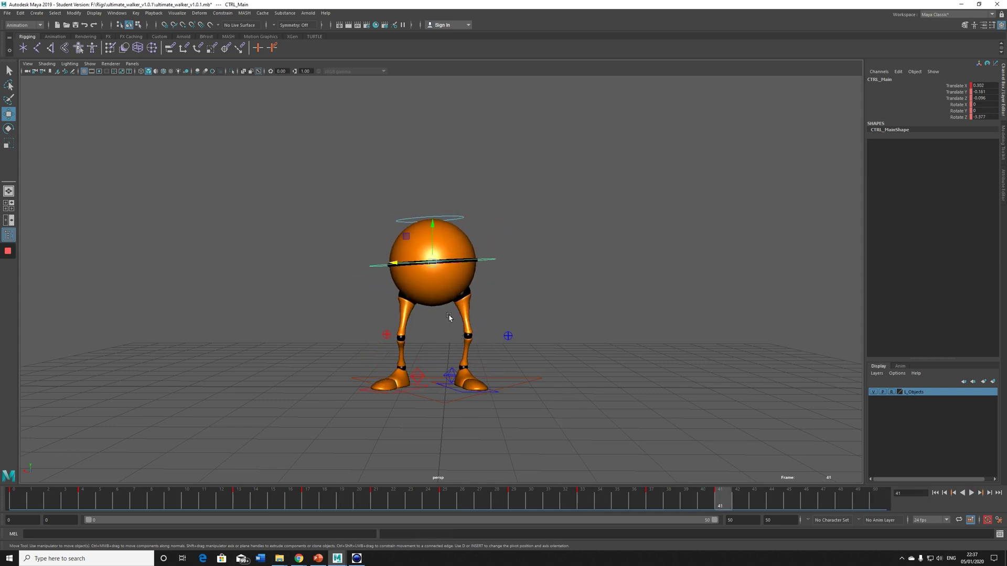
{"action": "key", "text": "e"}
{"action": "left_click_drag", "start_coordinate": [465, 275], "coordinate": [464, 277]}
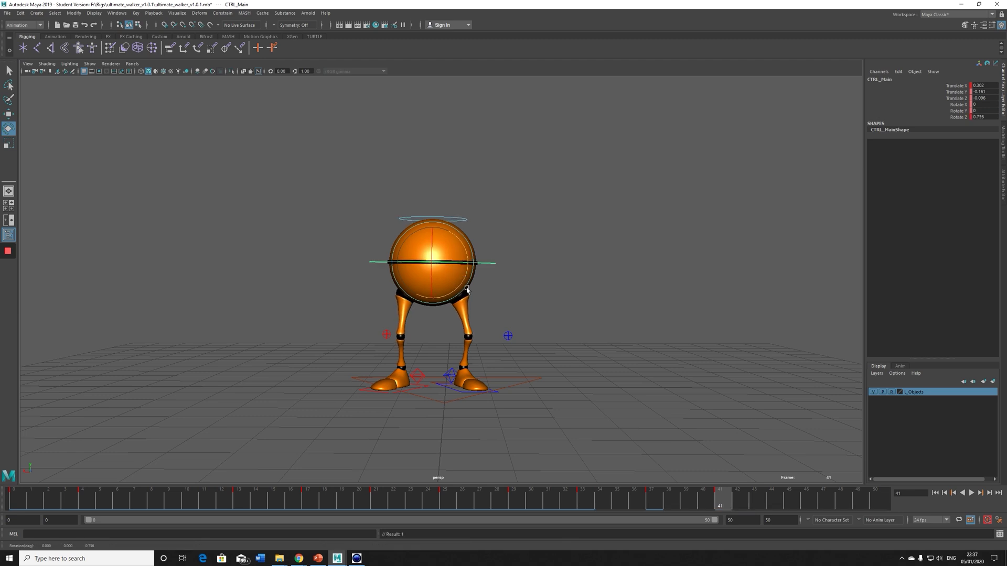
{"action": "key", "text": "alt+v"}
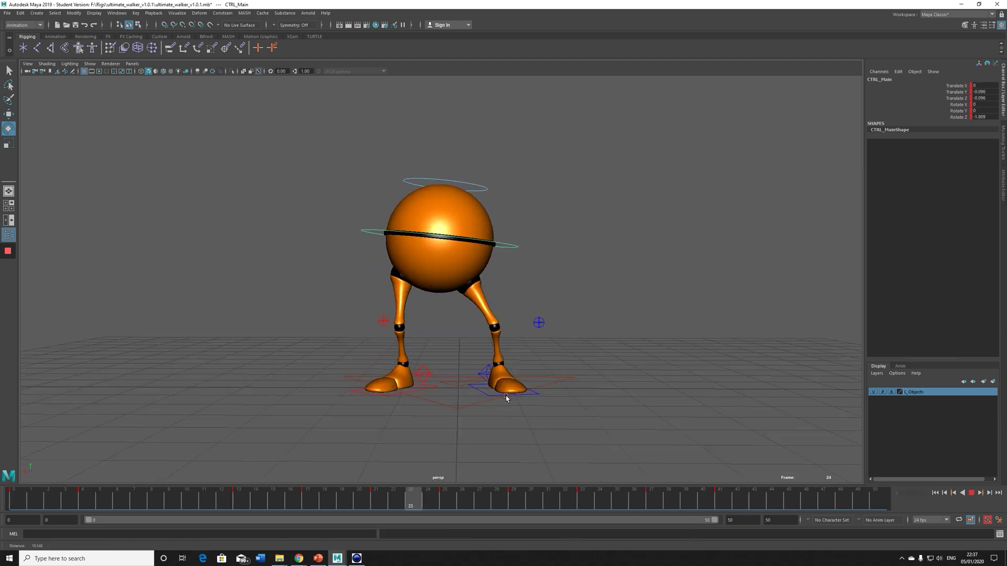
With all rig controls selected, shift the keys from frame 17 through frame 41 two frames earlier and play back the animation
{"action": "left_click_drag", "start_coordinate": [521, 403], "coordinate": [479, 412], "text": "alt"}
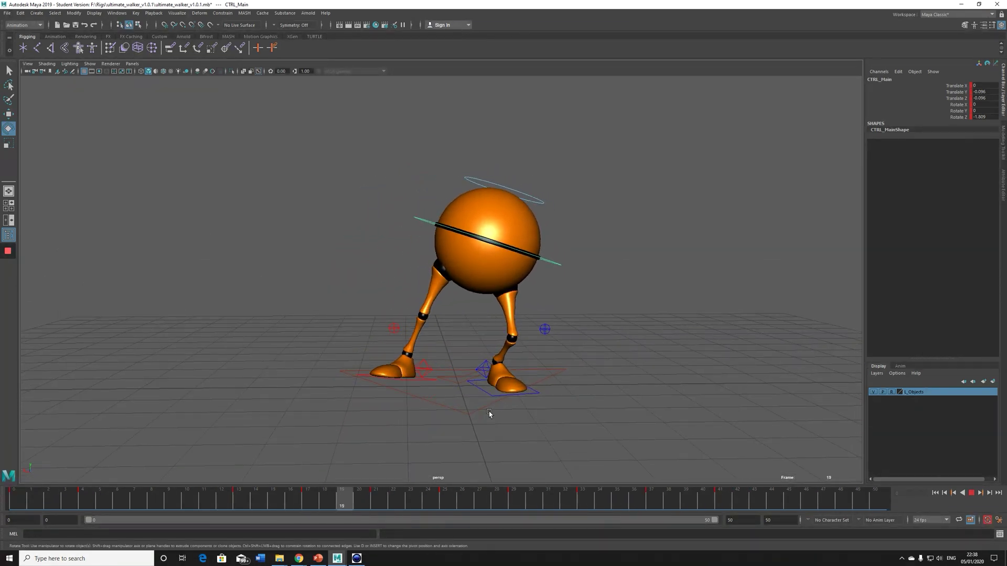
{"action": "key", "text": "Escape"}
{"action": "key", "text": "Up"}
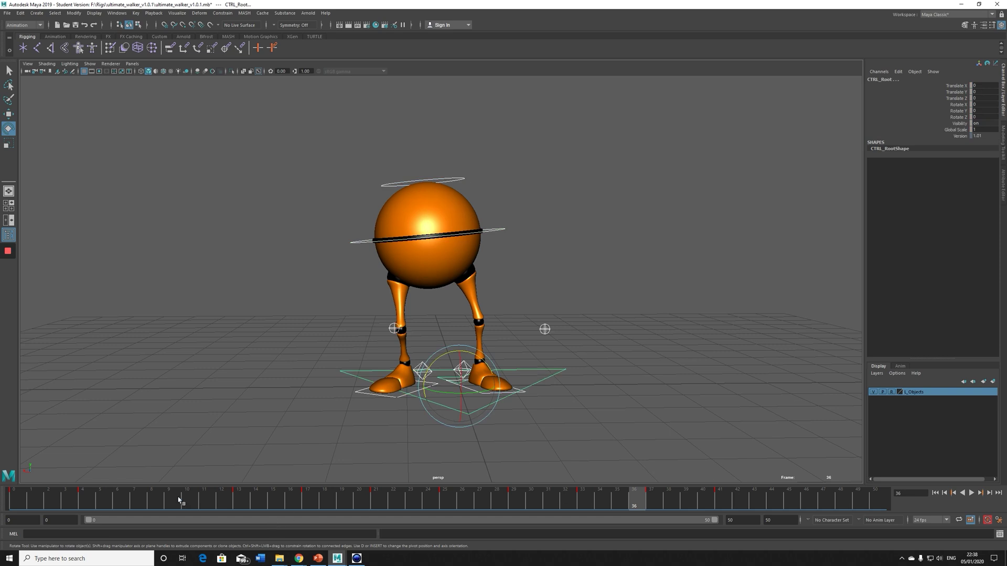
{"action": "left_click_drag", "start_coordinate": [76, 502], "coordinate": [758, 501]}
{"action": "left_click_drag", "start_coordinate": [533, 507], "coordinate": [512, 511]}
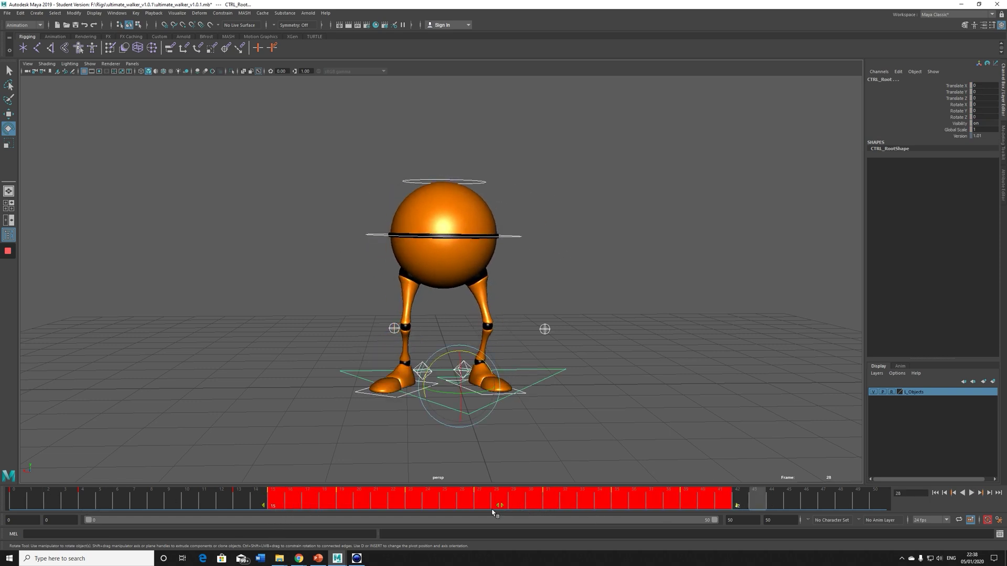
{"action": "left_click", "coordinate": [492, 511]}
{"action": "key", "text": "alt+v"}
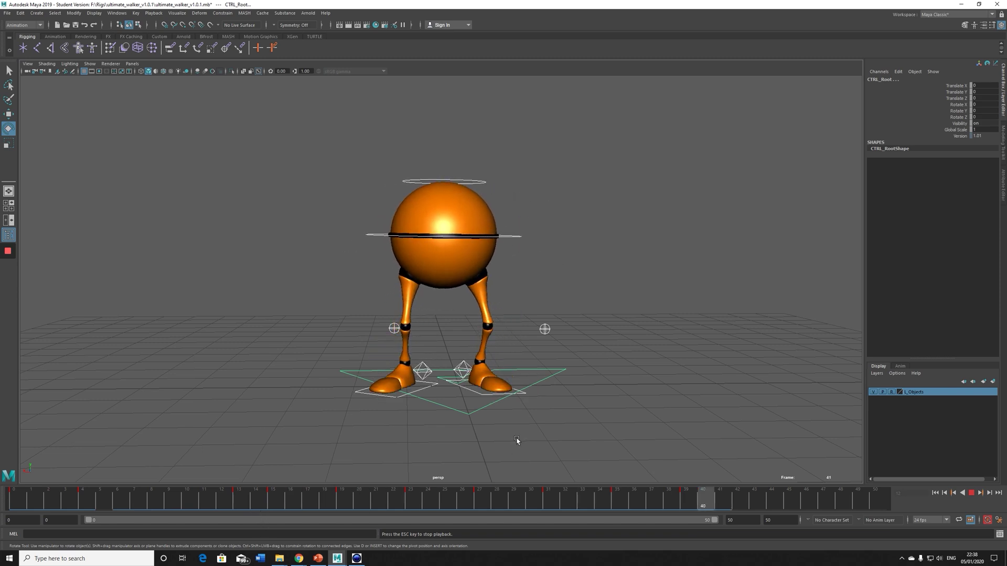
{"action": "key", "text": "Escape"}
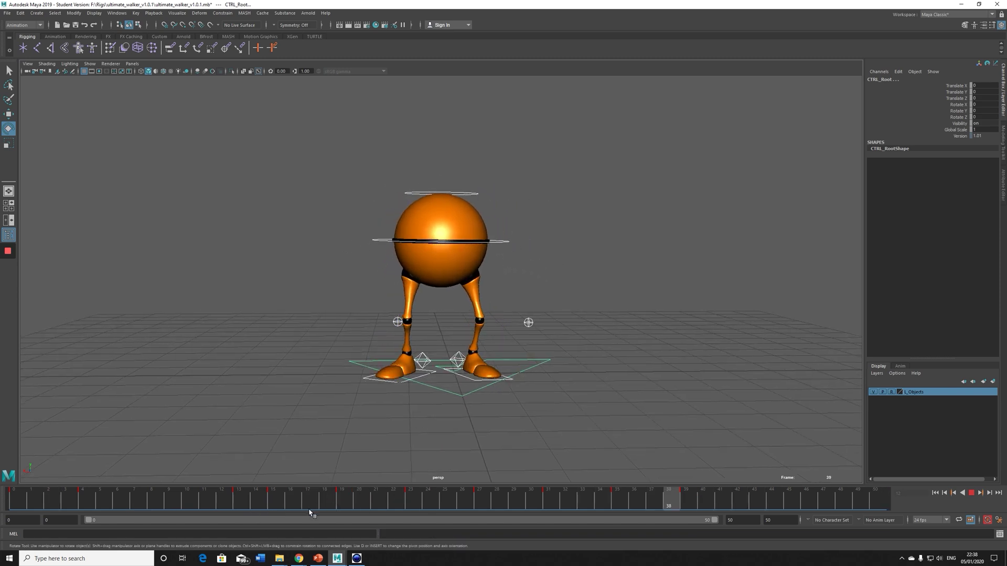
At frame 17, lower the main body control slightly and play back the animation
{"action": "left_click_drag", "start_coordinate": [225, 503], "coordinate": [273, 502]}
{"action": "left_click", "coordinate": [385, 406]}
{"action": "left_click", "coordinate": [306, 507]}
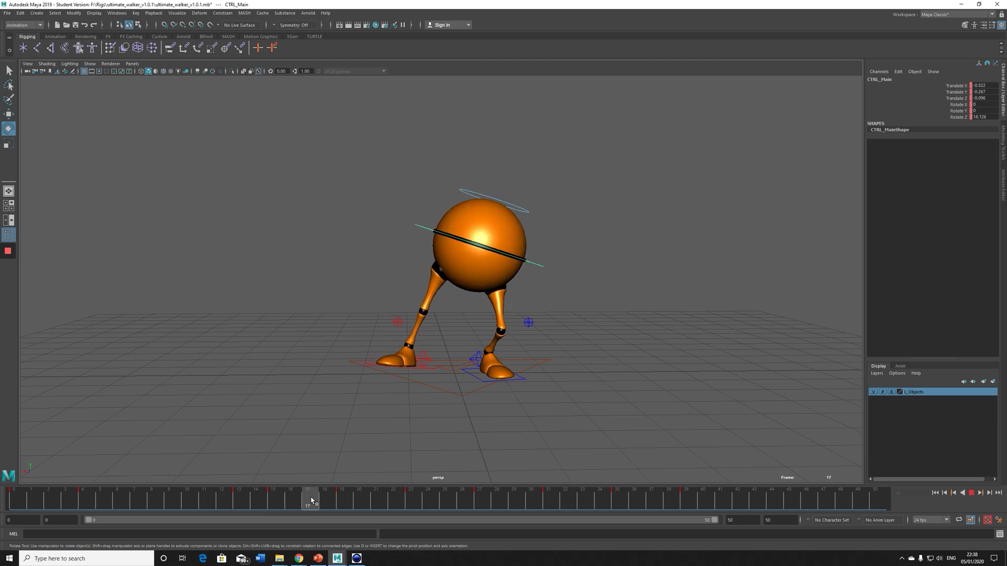
{"action": "key", "text": "w"}
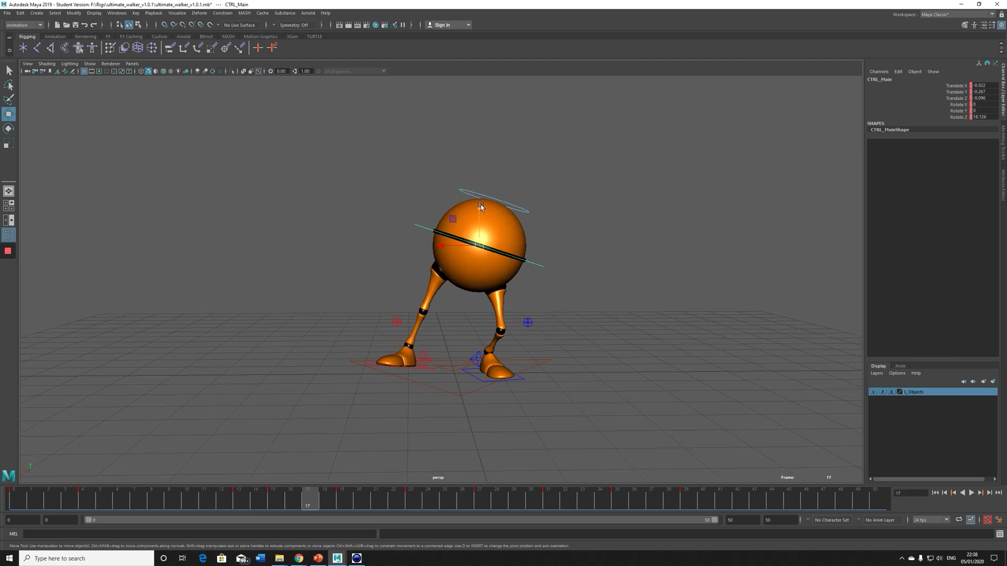
{"action": "left_click_drag", "start_coordinate": [481, 207], "coordinate": [479, 210]}
{"action": "left_click_drag", "start_coordinate": [315, 487], "coordinate": [340, 517]}
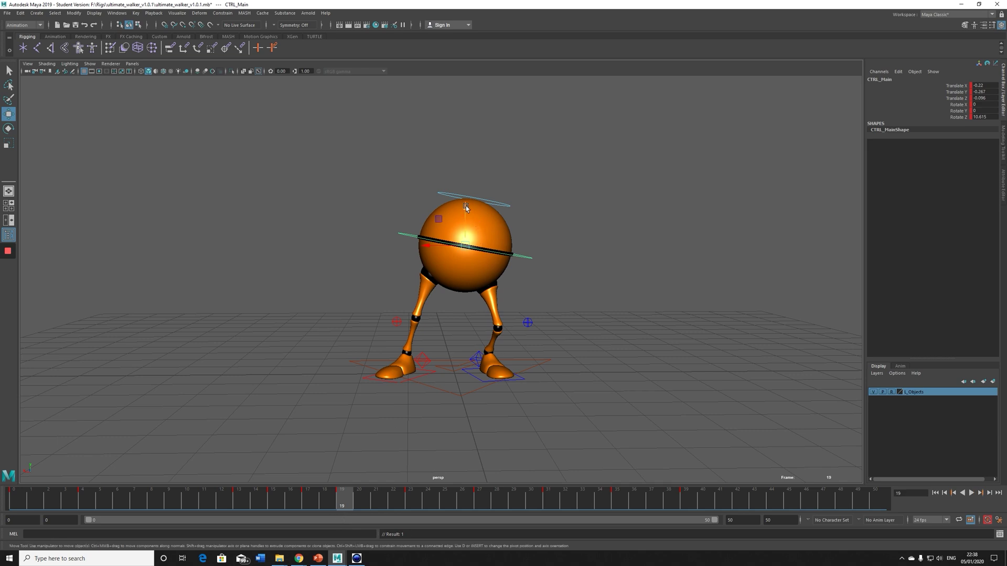
{"action": "key", "text": "alt+v"}
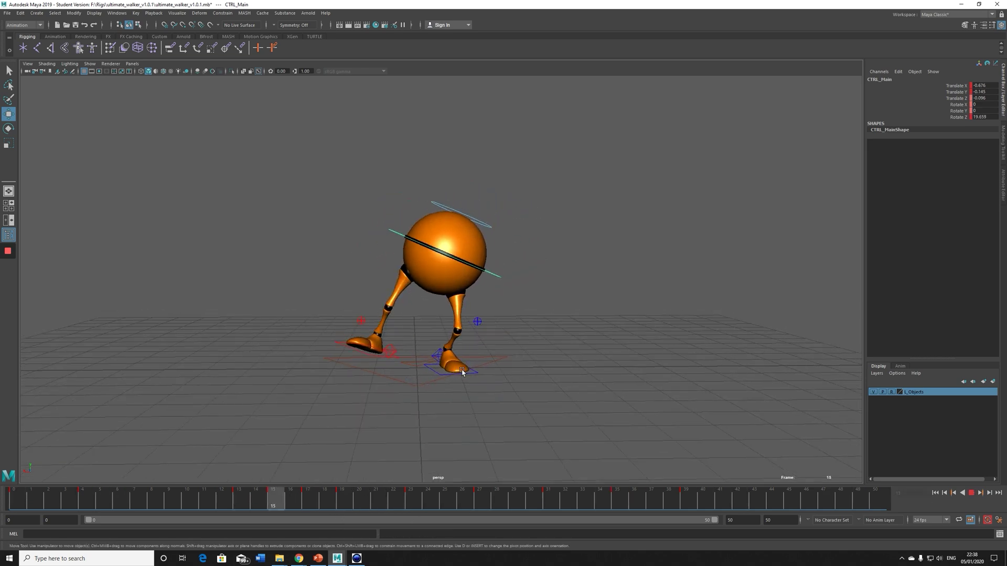
{"action": "key", "text": "Escape"}
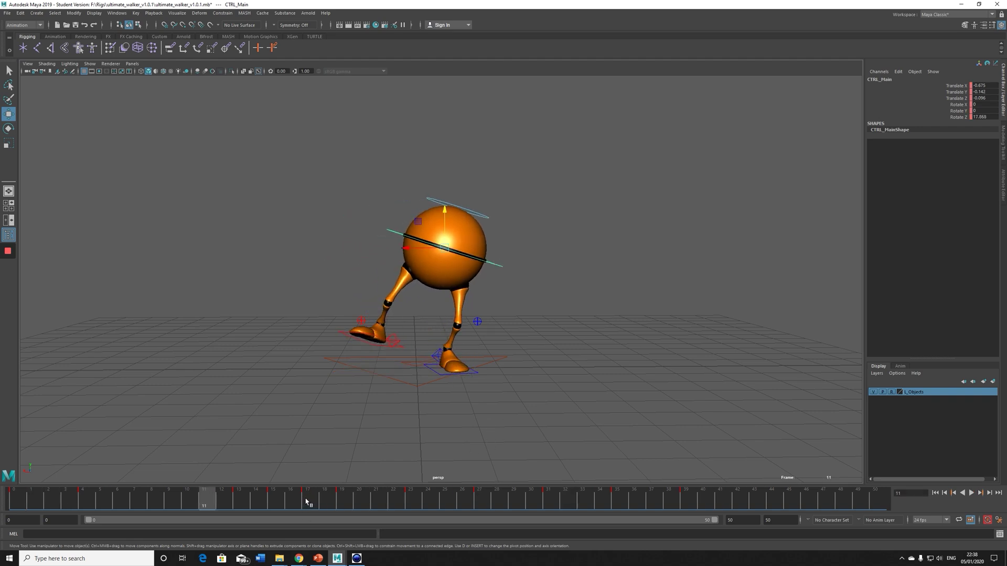
Delete the main body control's key at frame 17 and review the landing in playback
{"action": "left_click", "coordinate": [308, 501]}
{"action": "right_click", "coordinate": [309, 502]}
{"action": "left_click", "coordinate": [340, 393]}
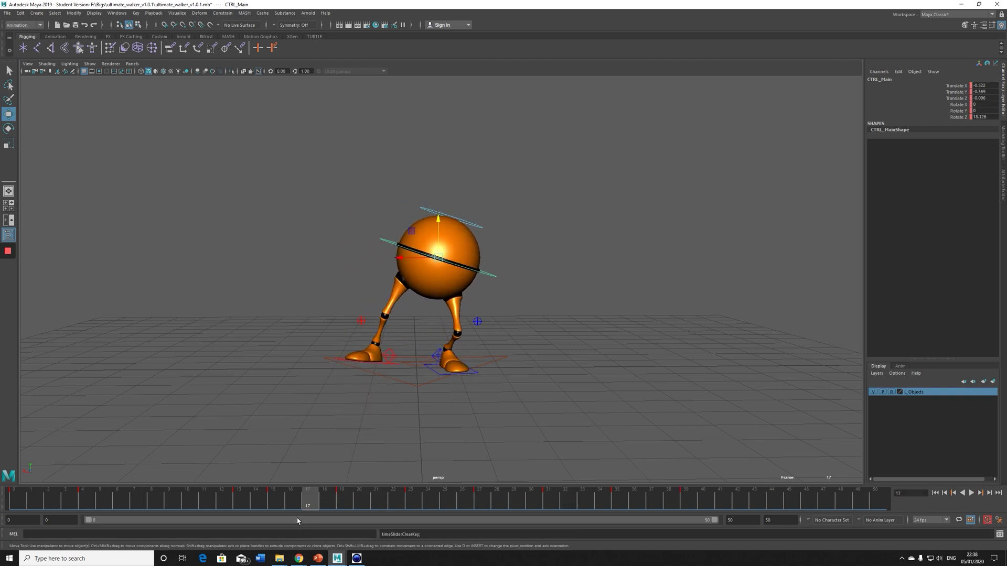
{"action": "key", "text": "alt+v"}
{"action": "left_click_drag", "start_coordinate": [227, 504], "coordinate": [354, 520]}
{"action": "key", "text": "alt+v"}
At frame 19, lower the main body control to Translate Y -0.509, nudge it towards the right foot, and play back the animation
{"action": "left_click_drag", "start_coordinate": [290, 505], "coordinate": [339, 509]}
{"action": "left_click_drag", "start_coordinate": [426, 221], "coordinate": [423, 228]}
{"action": "key", "text": "alt+v"}
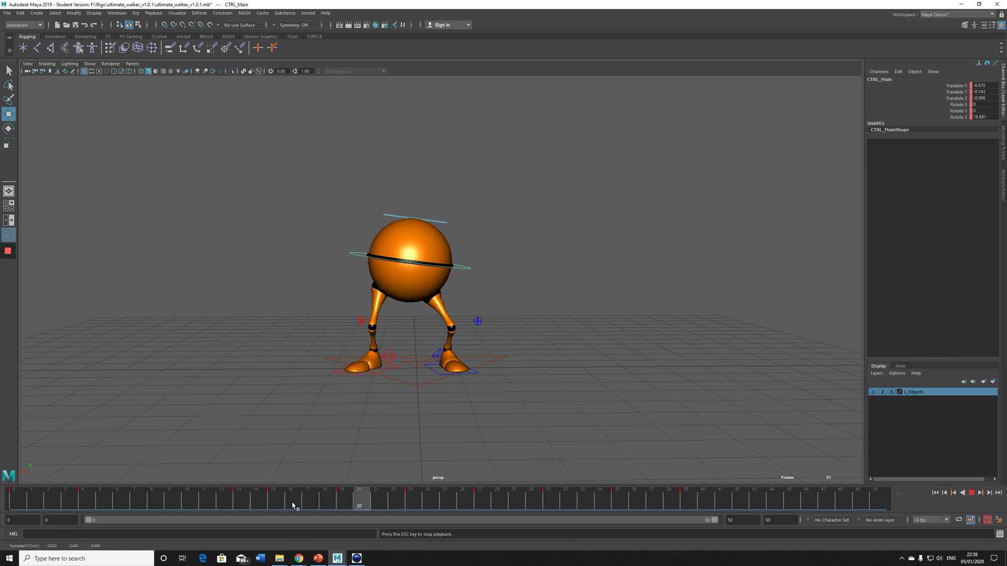
{"action": "left_click_drag", "start_coordinate": [300, 505], "coordinate": [342, 507]}
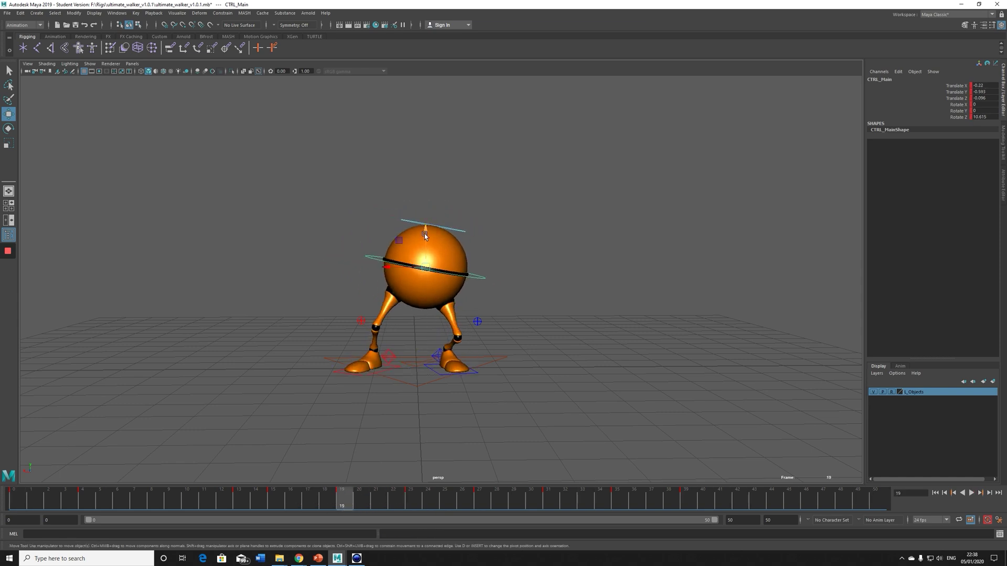
{"action": "left_click_drag", "start_coordinate": [425, 236], "coordinate": [426, 227]}
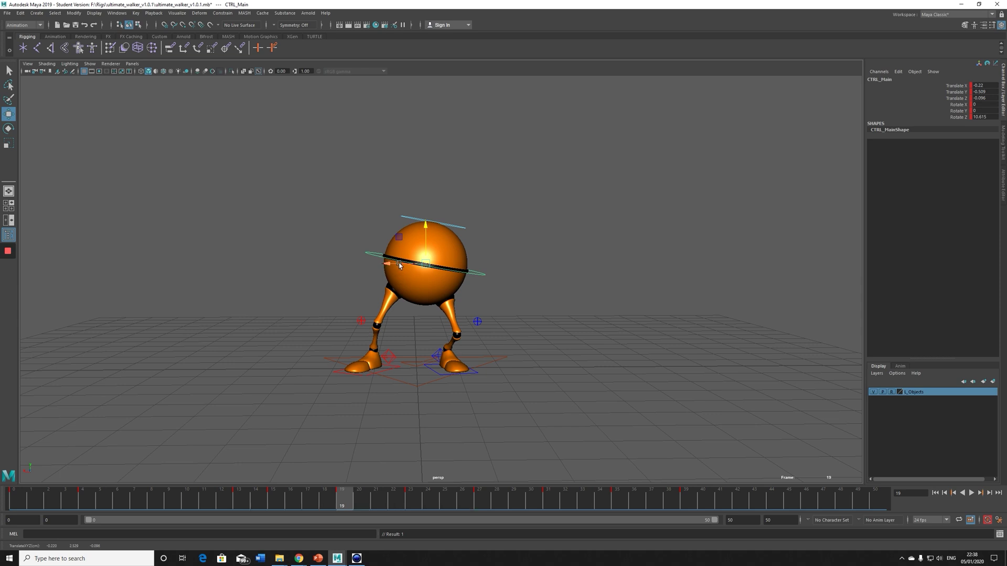
{"action": "left_click_drag", "start_coordinate": [399, 265], "coordinate": [396, 265]}
{"action": "left_click_drag", "start_coordinate": [343, 502], "coordinate": [427, 496]}
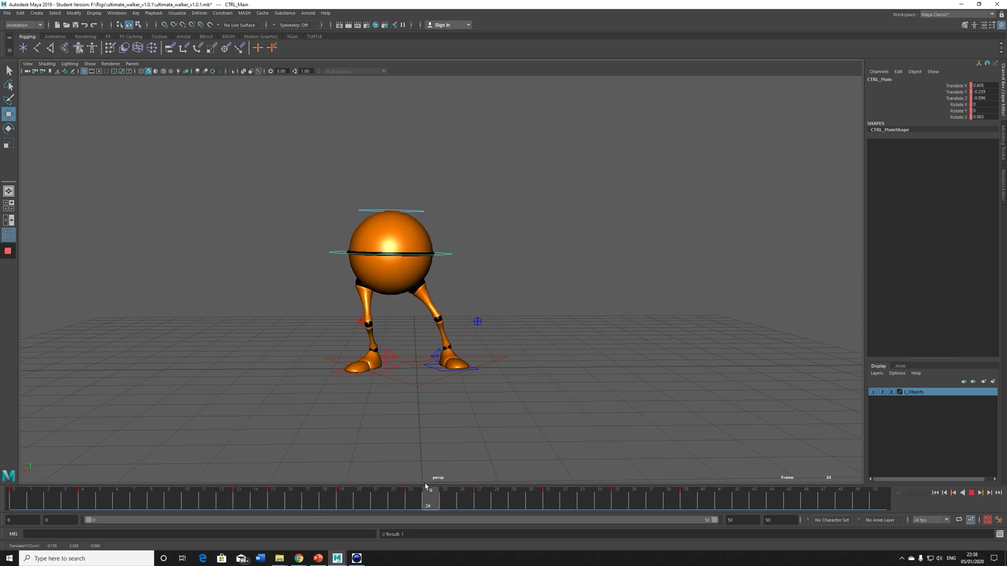
{"action": "key", "text": "alt+v"}
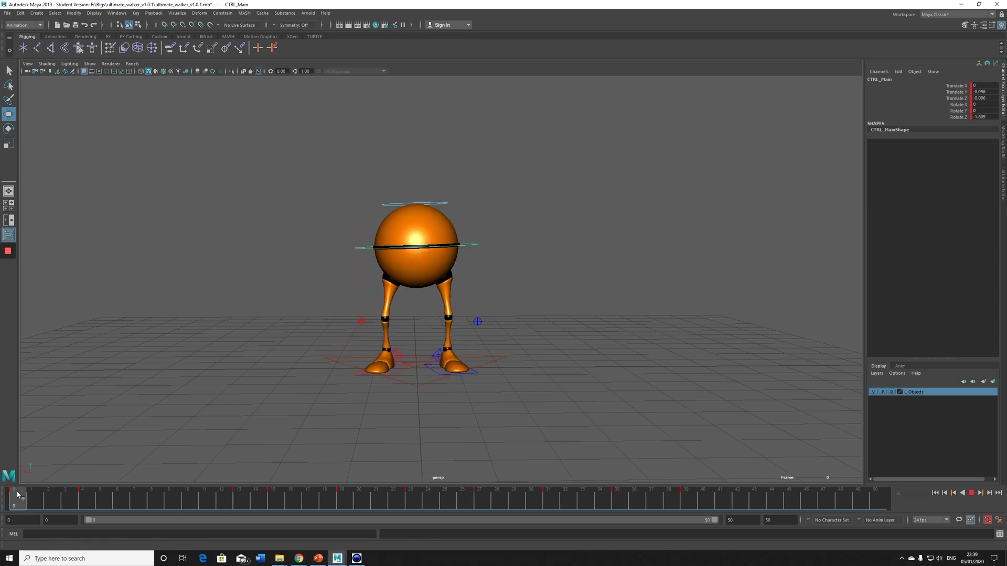
{"action": "key", "text": "Escape"}
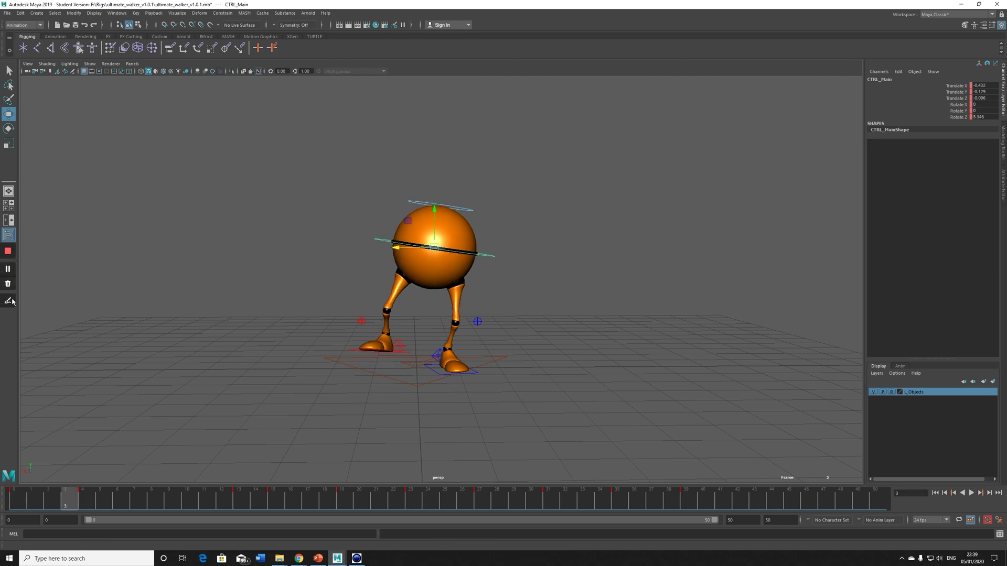
{"action": "left_click", "coordinate": [10, 301]}
{"action": "left_click_drag", "start_coordinate": [442, 241], "coordinate": [446, 239]}
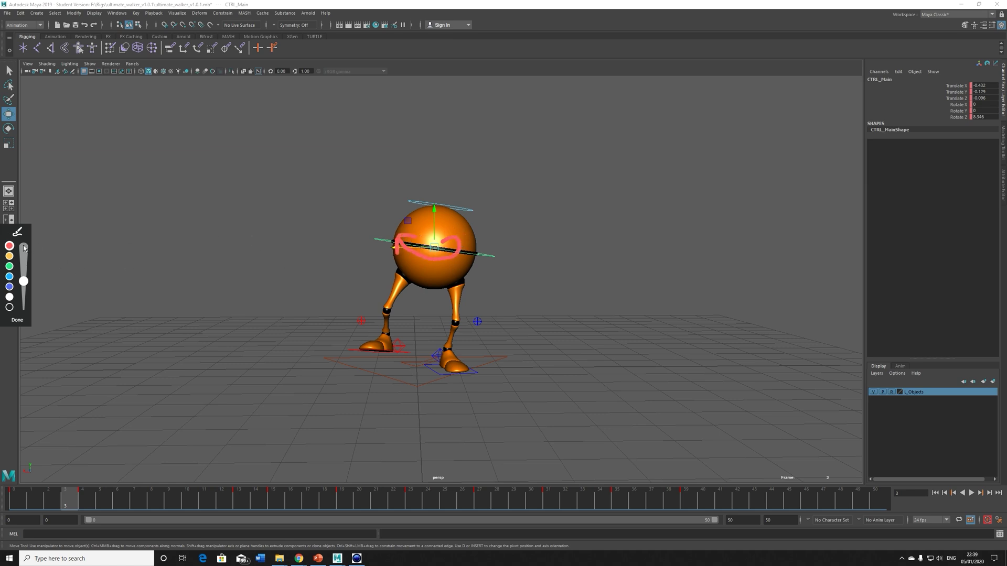
{"action": "left_click", "coordinate": [17, 320]}
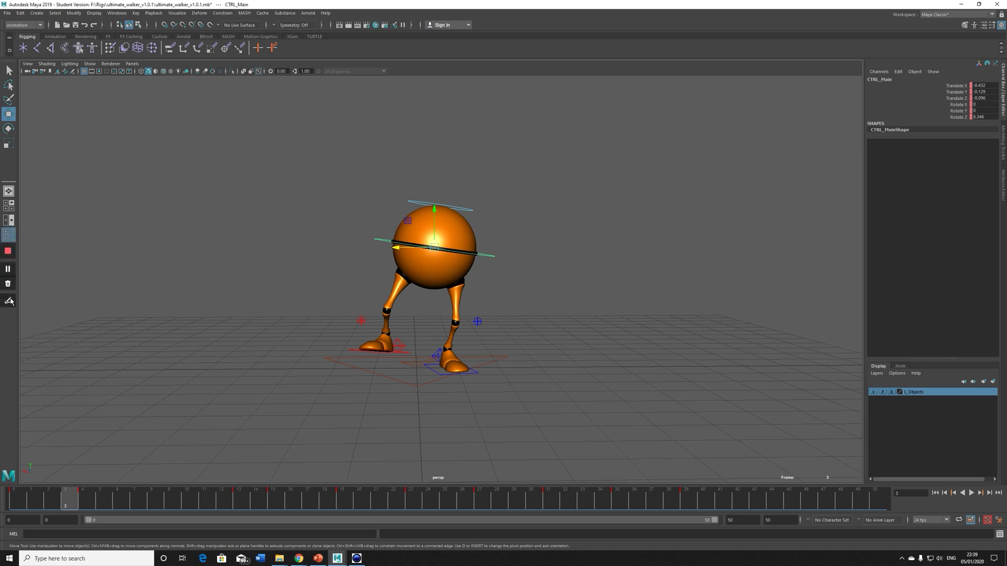
Review the main body control's key poses one after another across the timeline and play back the animation
{"action": "left_click", "coordinate": [8, 301]}
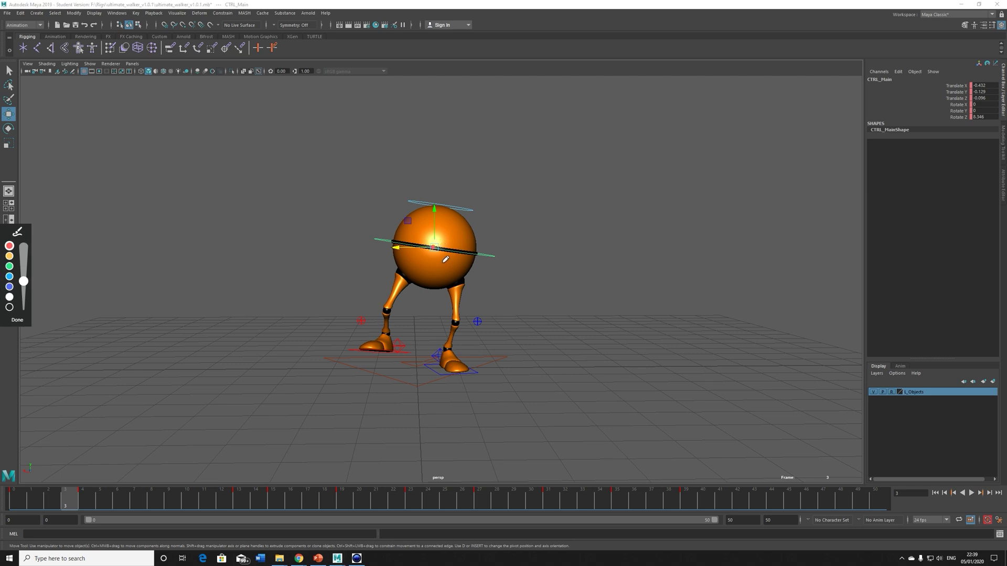
{"action": "left_click", "coordinate": [18, 322]}
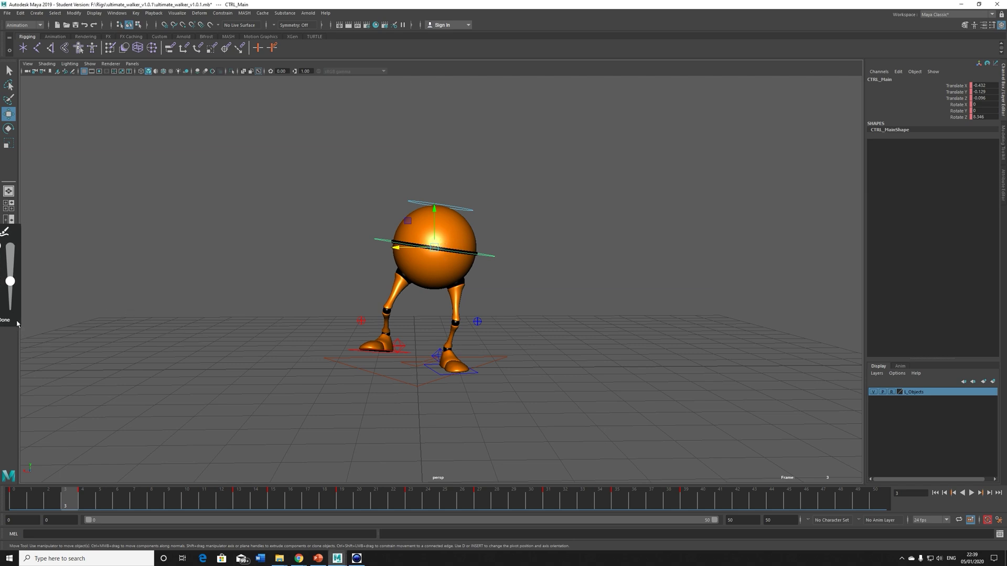
{"action": "key", "text": "comma"}
{"action": "key", "text": "comma"}
{"action": "key", "text": "comma"}
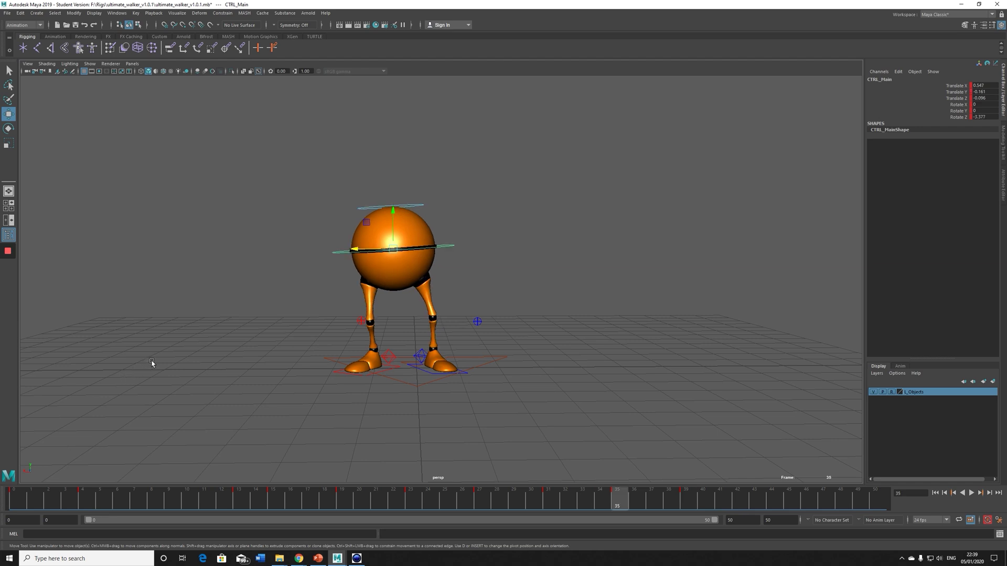
{"action": "key", "text": "period"}
{"action": "key", "text": "period"}
{"action": "key", "text": "period"}
{"action": "key", "text": "period"}
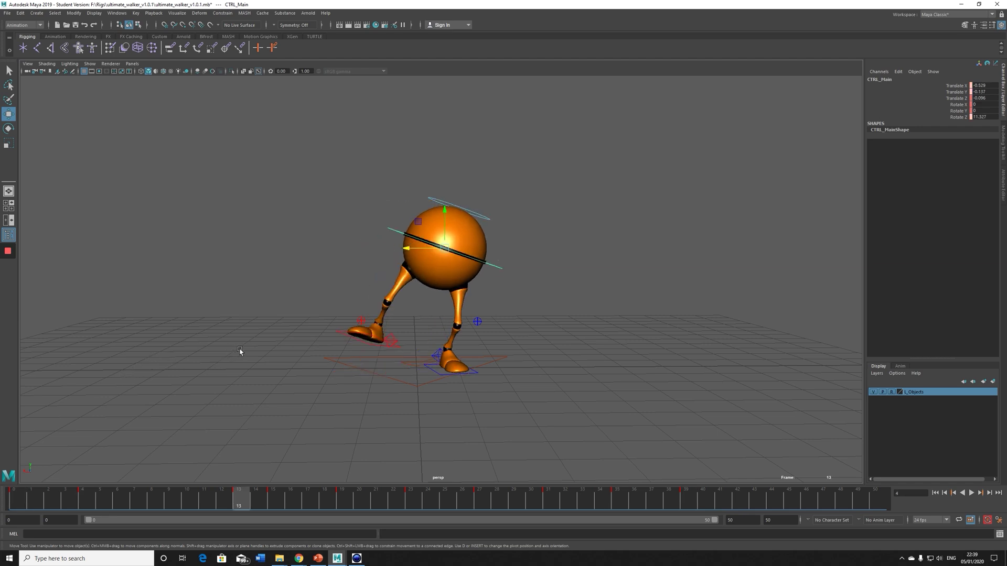
{"action": "key", "text": "period"}
{"action": "key", "text": "period"}
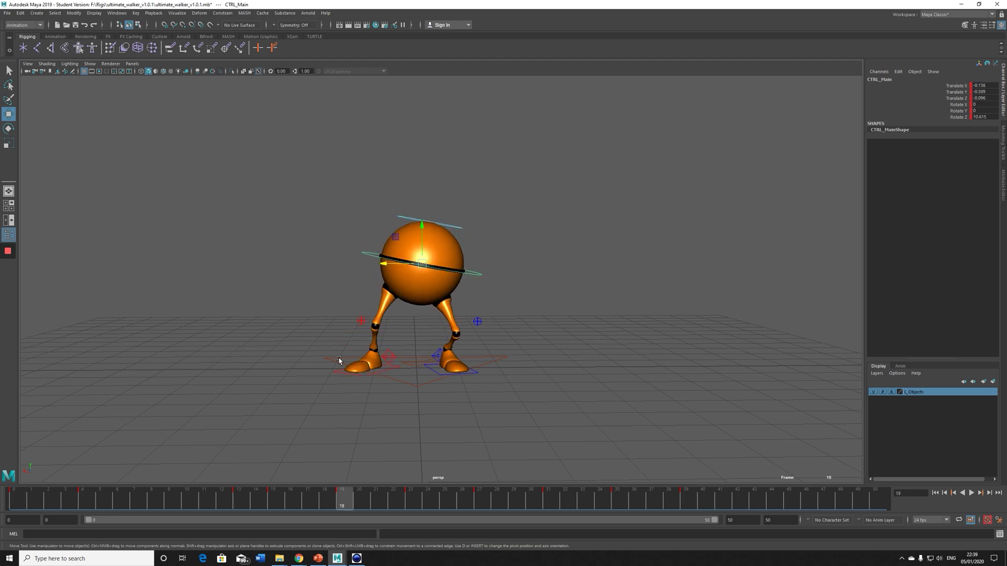
{"action": "key", "text": "period"}
{"action": "key", "text": "period"}
{"action": "key", "text": "period"}
{"action": "key", "text": "period"}
{"action": "key", "text": "period"}
{"action": "key", "text": "period"}
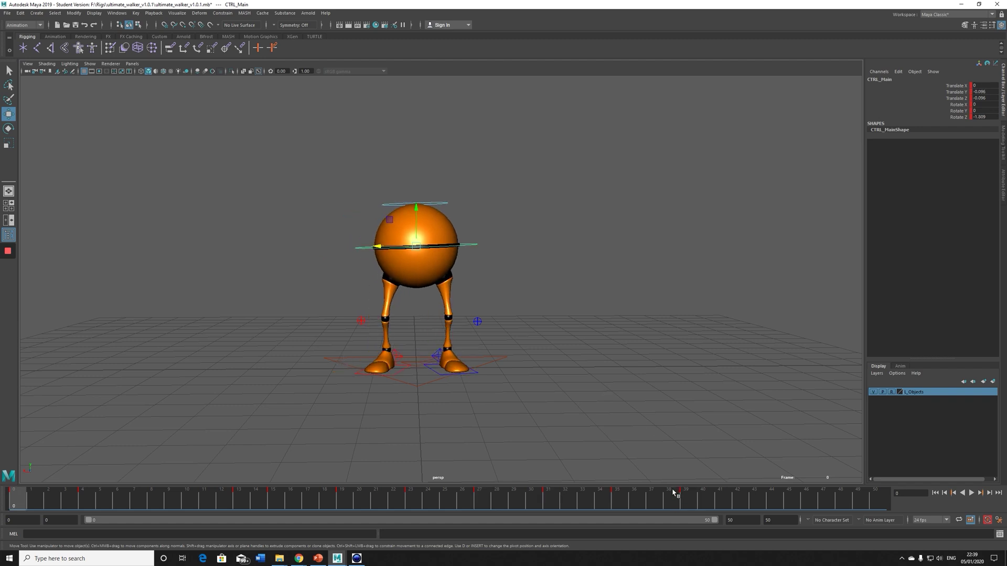
{"action": "left_click", "coordinate": [634, 498]}
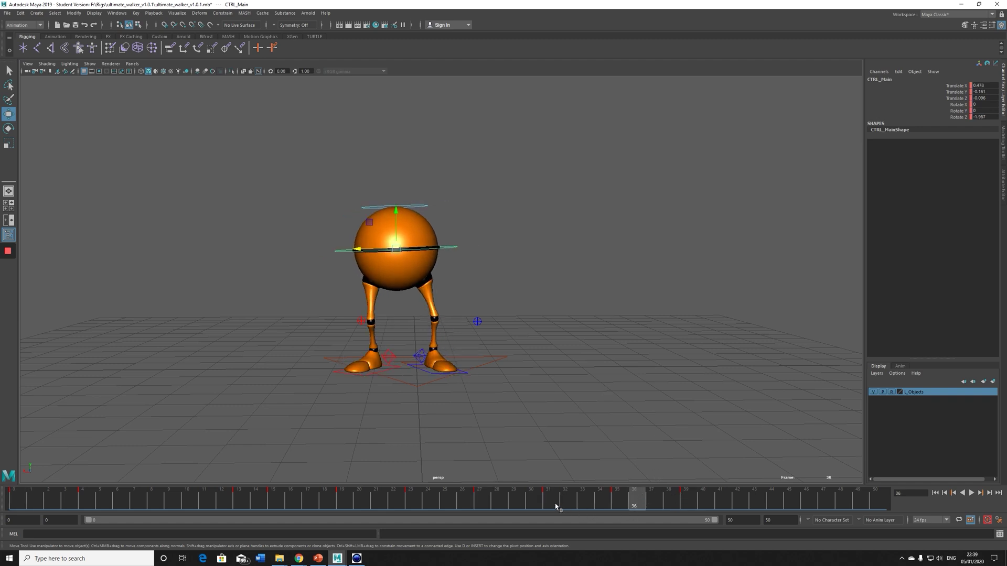
{"action": "key", "text": "alt+v"}
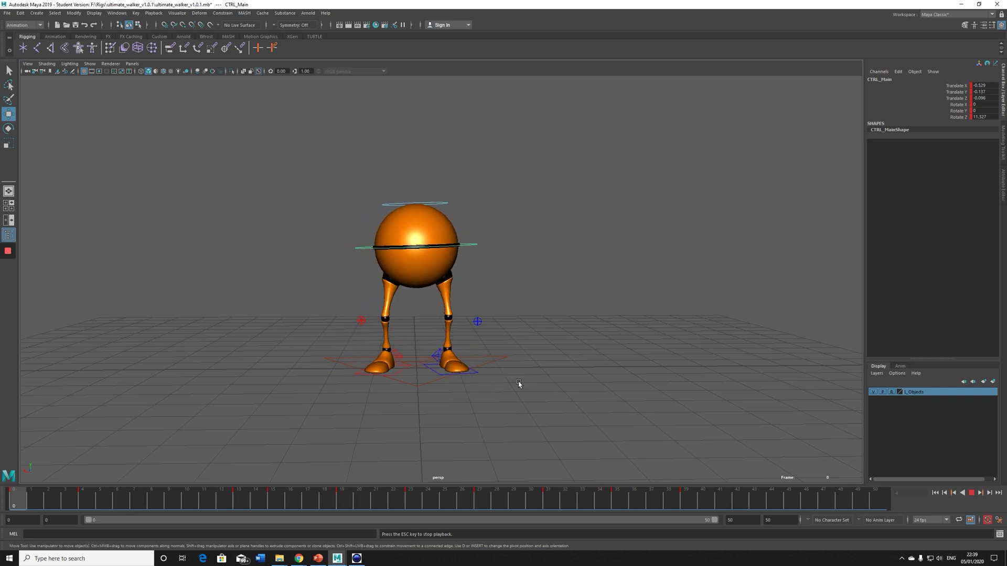
With all rig controls selected, shift the keys from frame 12 through frame 40 three frames earlier and play back the animation
{"action": "left_click_drag", "start_coordinate": [279, 166], "coordinate": [530, 406]}
{"action": "left_click_drag", "start_coordinate": [87, 501], "coordinate": [710, 507]}
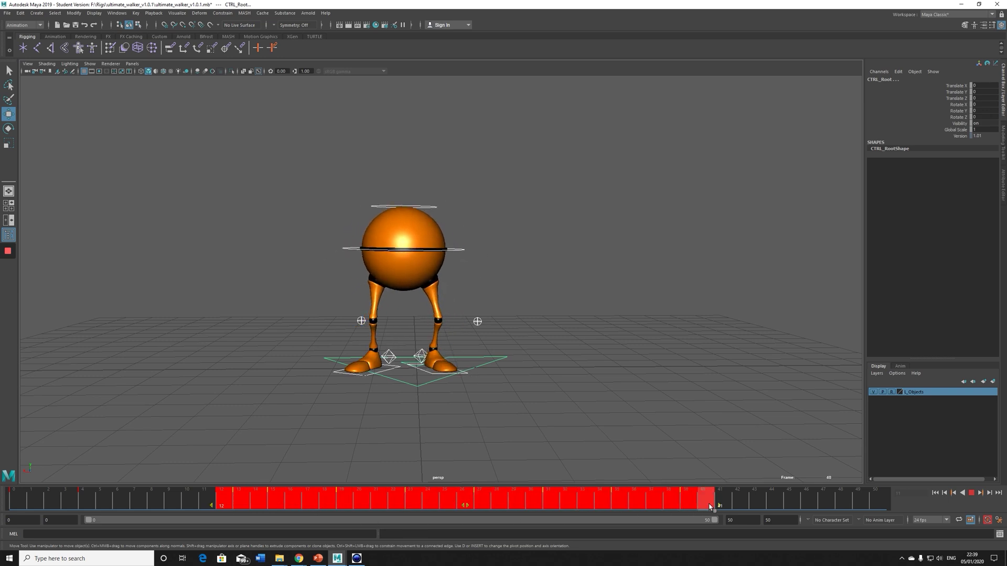
{"action": "left_click_drag", "start_coordinate": [473, 512], "coordinate": [456, 508]}
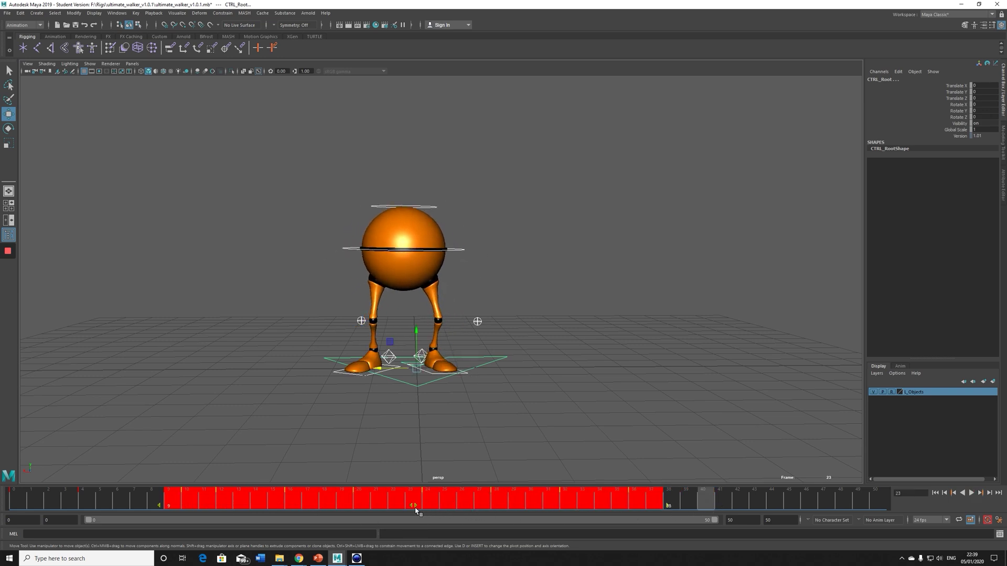
{"action": "key", "text": "alt+v"}
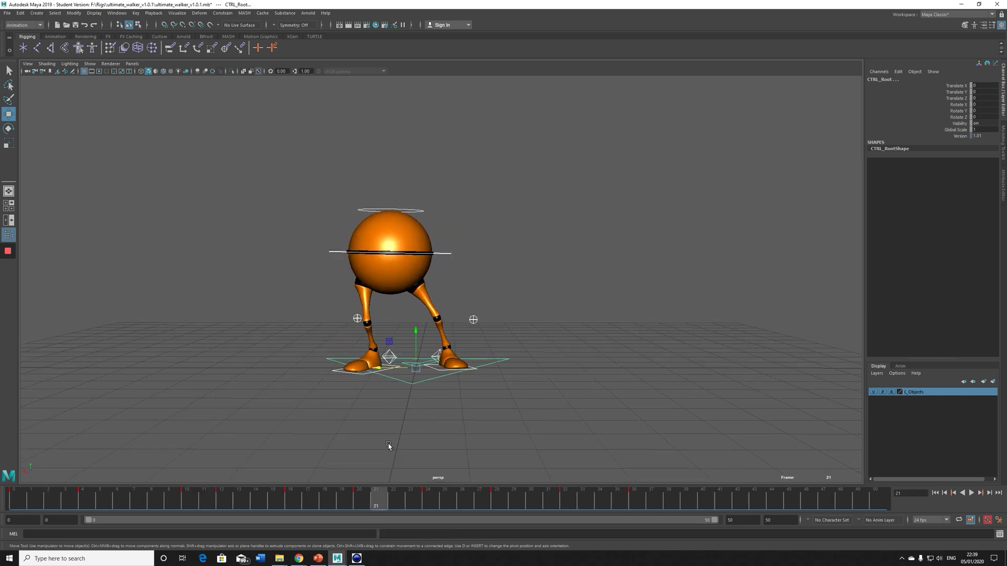
Shift all controls' keys from frame 8 through frame 37 two frames later and play back the animation
{"action": "left_click_drag", "start_coordinate": [150, 496], "coordinate": [649, 498], "text": "shift"}
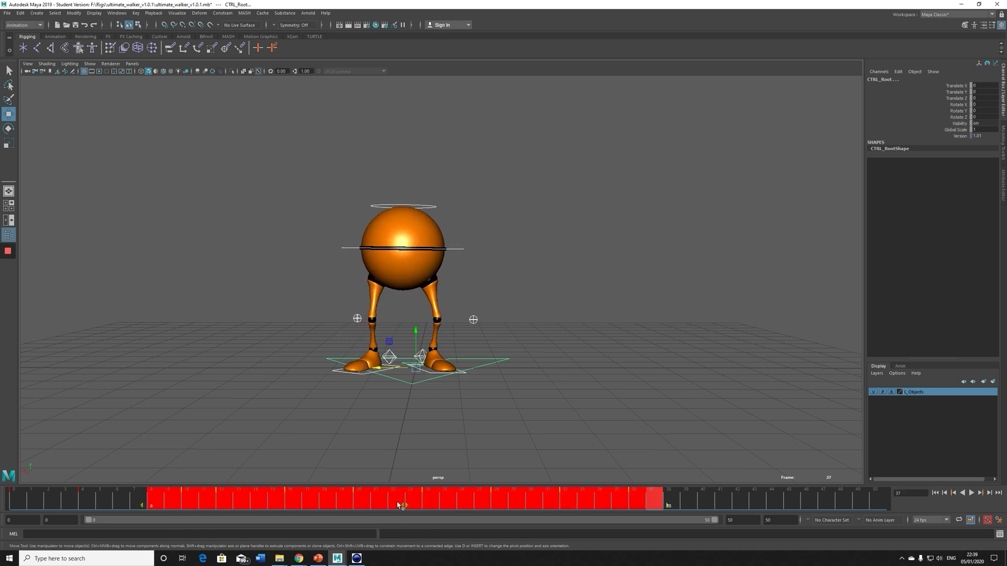
{"action": "left_click", "coordinate": [135, 501]}
{"action": "key", "text": "alt+v"}
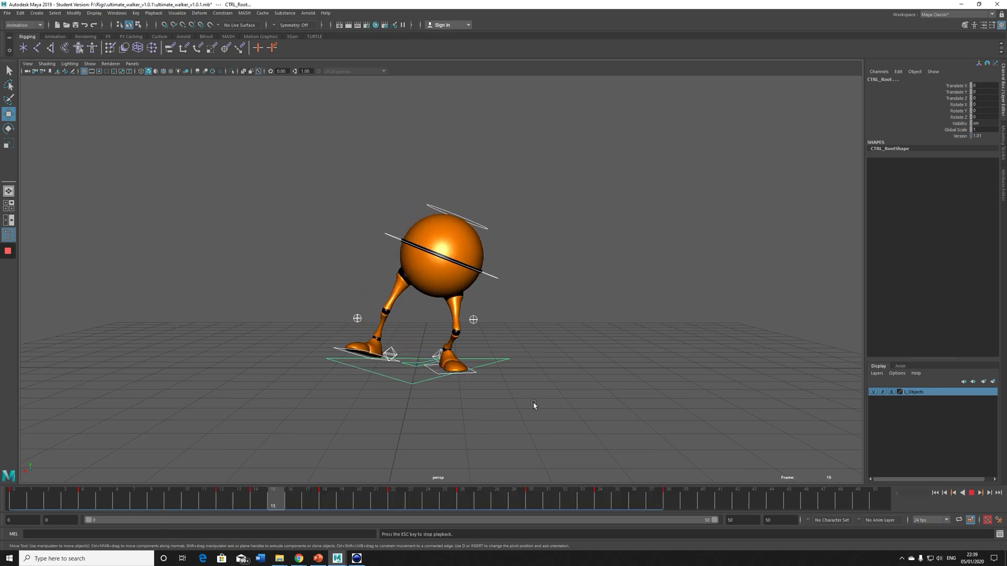
Shift all controls' keys from frame 11 through frame 38 one frame earlier and play back the animation
{"action": "left_click_drag", "start_coordinate": [205, 501], "coordinate": [676, 508], "text": "shift"}
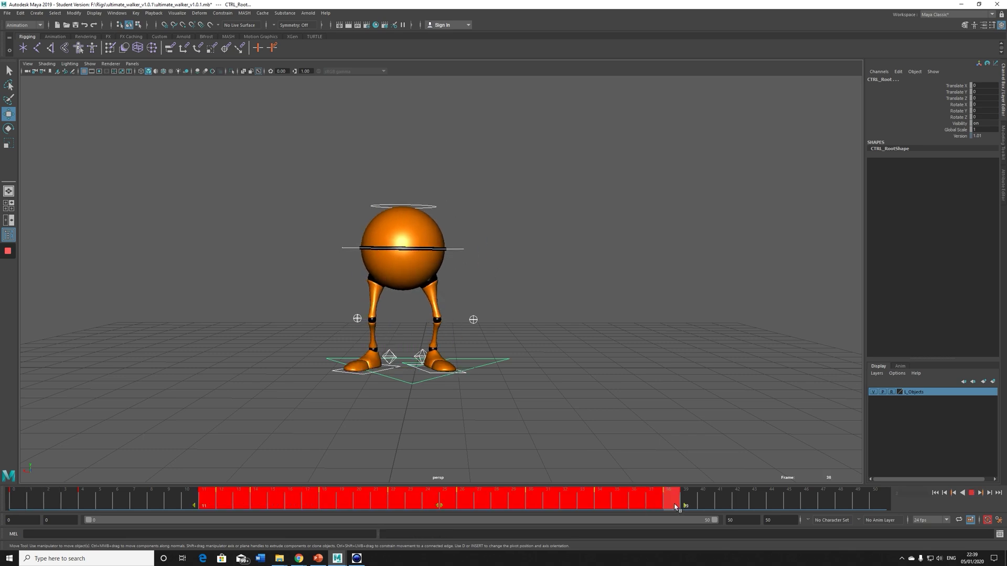
{"action": "left_click", "coordinate": [65, 493]}
{"action": "key", "text": "alt+v"}
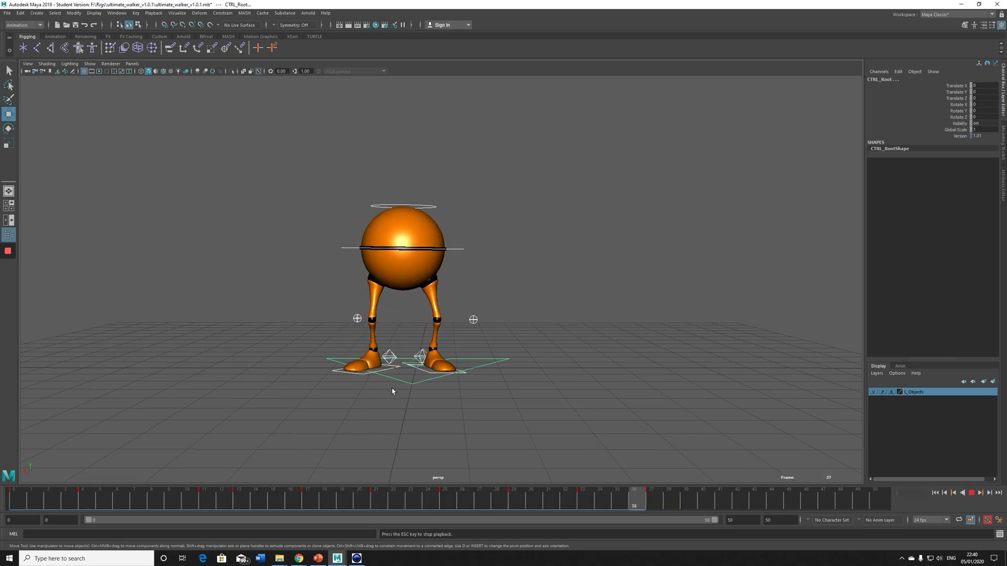
{"action": "key", "text": "alt+v"}
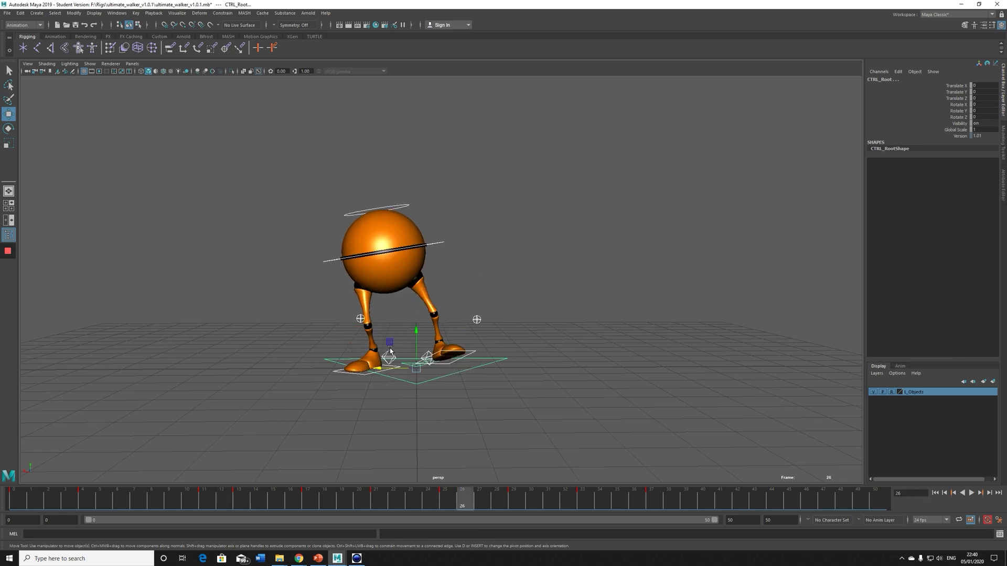
Key the right heel control flat on the ground at frame 15, with Translate Y and Rotate X at 0, and play back the animation
{"action": "left_click", "coordinate": [391, 350]}
{"action": "left_click_drag", "start_coordinate": [59, 493], "coordinate": [270, 505]}
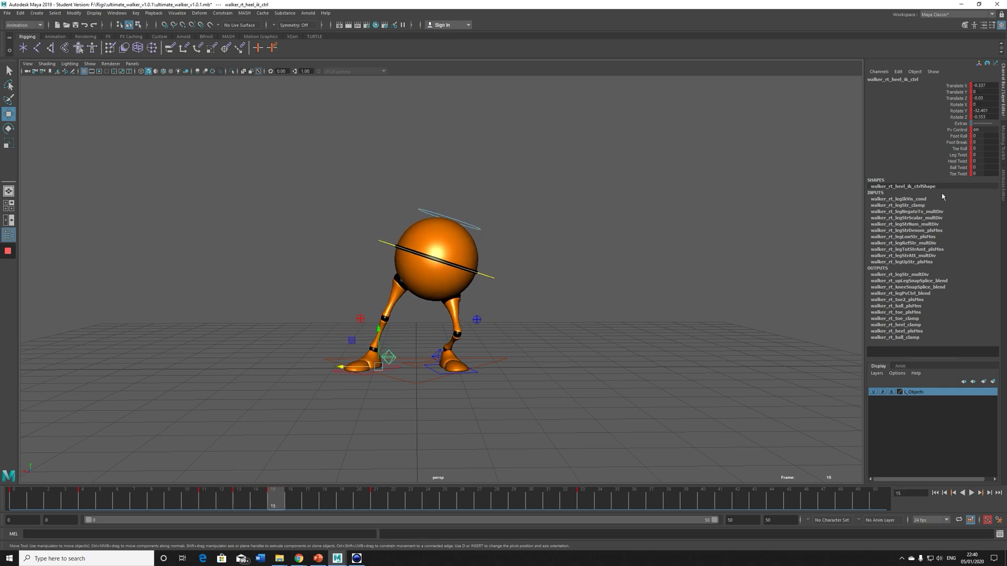
{"action": "key", "text": "alt+v"}
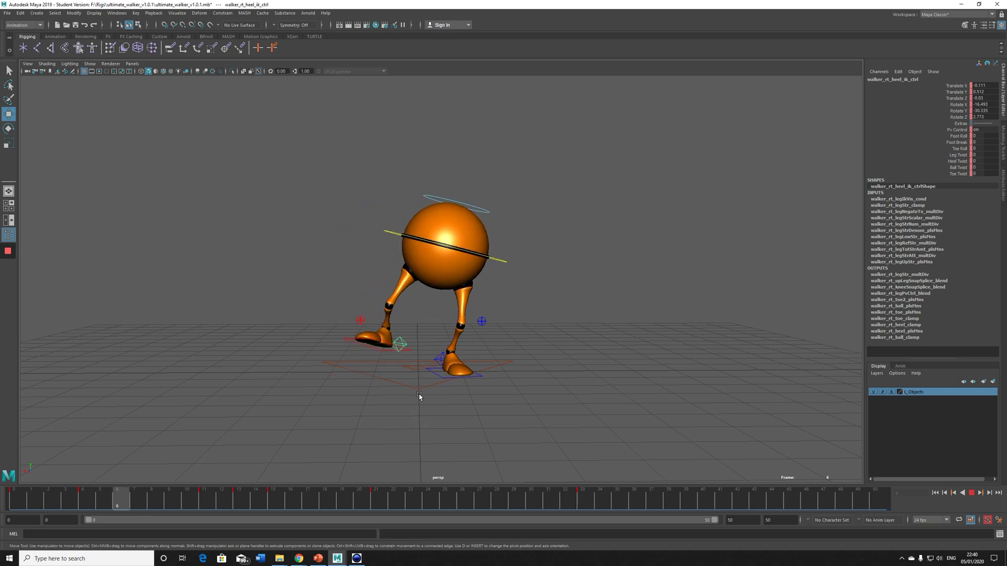
{"action": "key", "text": "Escape"}
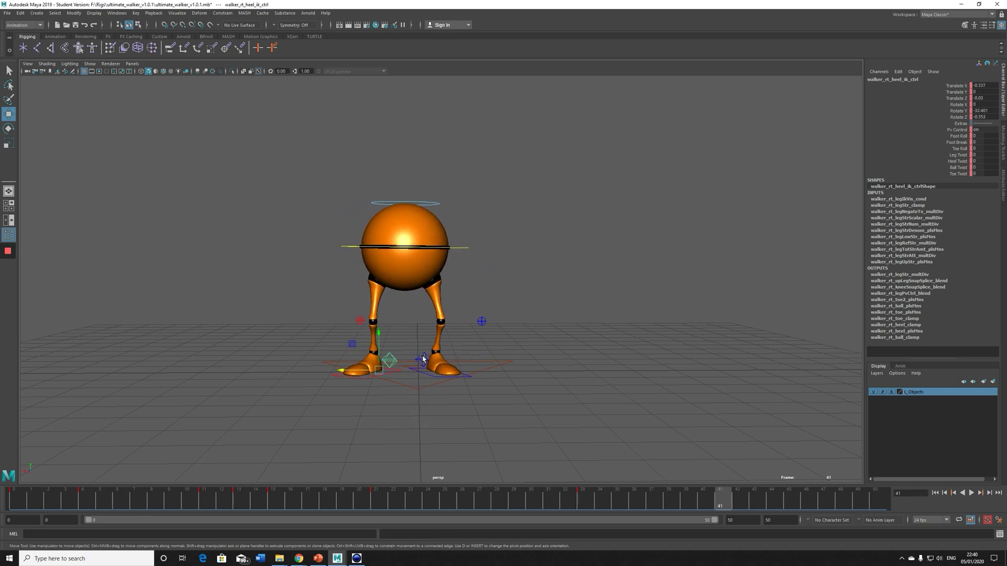
Key the left heel control at frame 27 so the left foot plants sooner, and play back the animation
{"action": "left_click", "coordinate": [427, 367]}
{"action": "left_click_drag", "start_coordinate": [294, 505], "coordinate": [548, 505]}
{"action": "left_click_drag", "start_coordinate": [484, 504], "coordinate": [568, 503]}
{"action": "left_click_drag", "start_coordinate": [363, 503], "coordinate": [294, 503]}
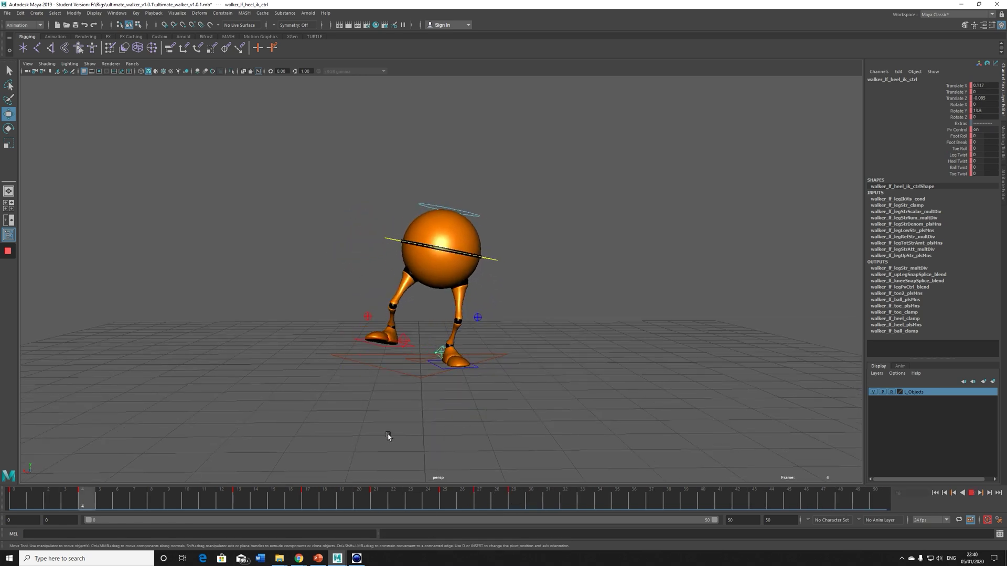
{"action": "right_click_drag", "start_coordinate": [389, 433], "coordinate": [460, 427], "text": "alt"}
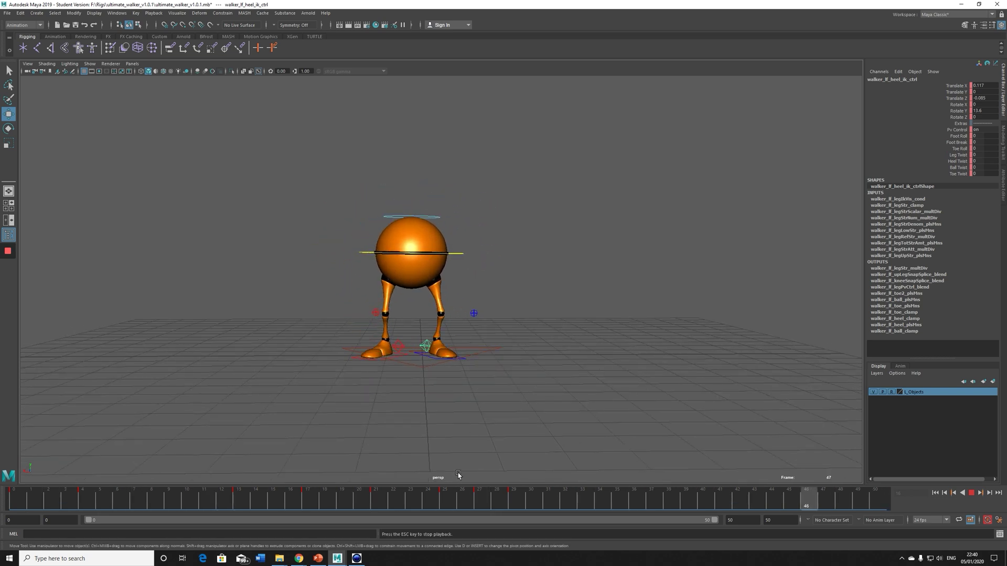
At frame 25, move the left heel control to Translate X -0.008 and Translate Y 0.117, adjust its tilt, and play back the animation
{"action": "left_click", "coordinate": [472, 501]}
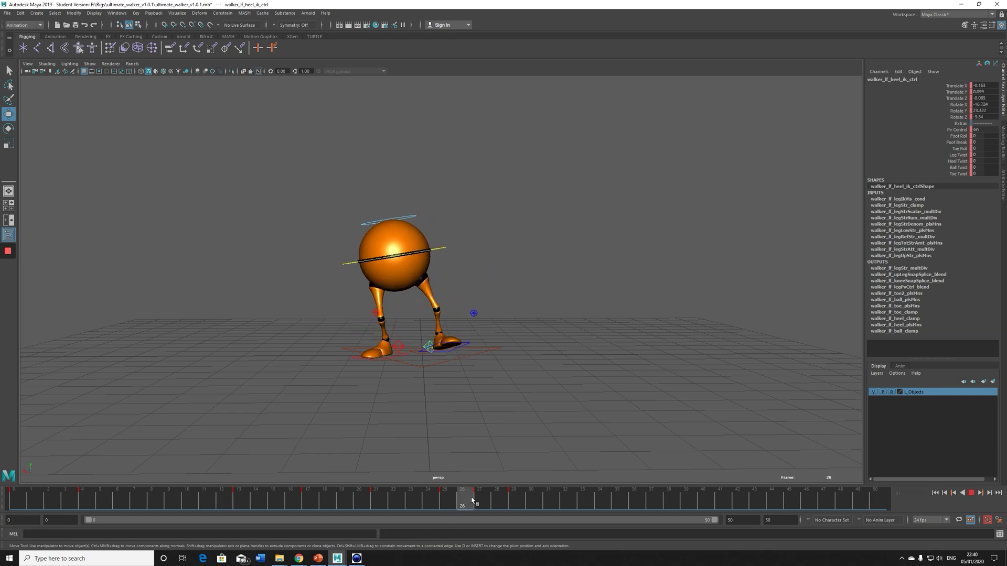
{"action": "left_click_drag", "start_coordinate": [472, 501], "coordinate": [447, 506]}
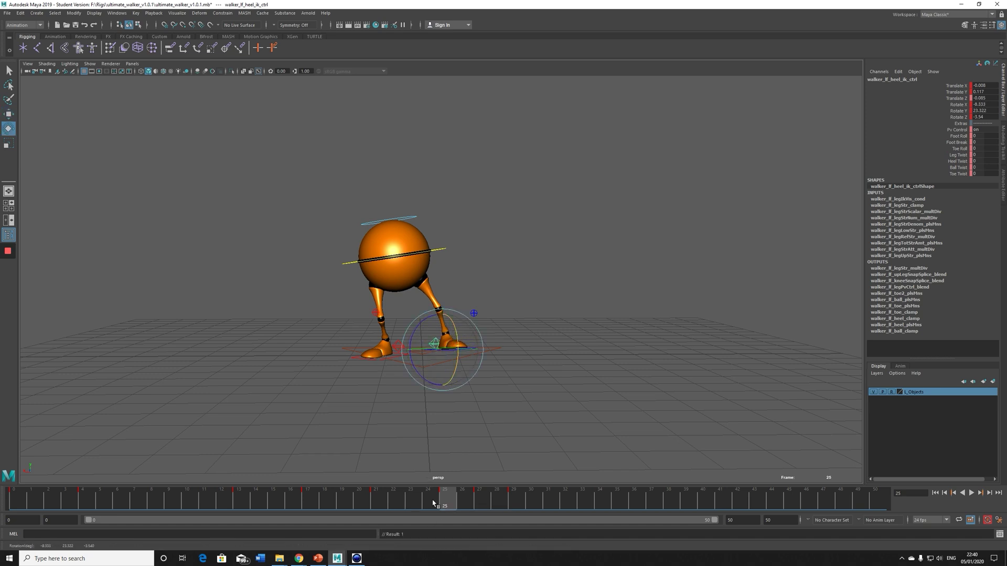
{"action": "key", "text": "alt+v"}
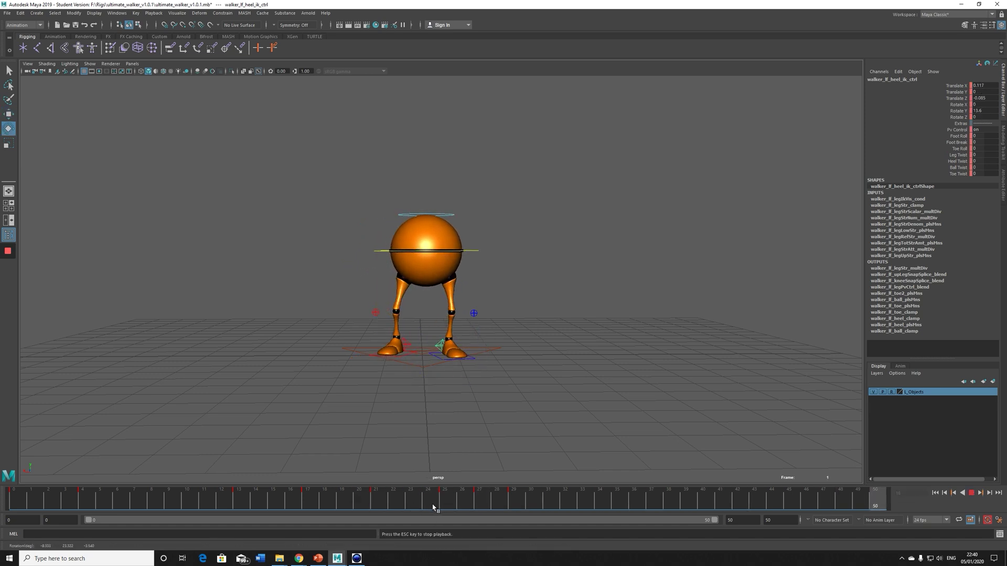
{"action": "left_click", "coordinate": [373, 505]}
{"action": "key", "text": "alt+v"}
At frame 25, move the main body control sideways to Translate X 0.874, raise it slightly, and play back the animation
{"action": "left_click_drag", "start_coordinate": [357, 504], "coordinate": [444, 508]}
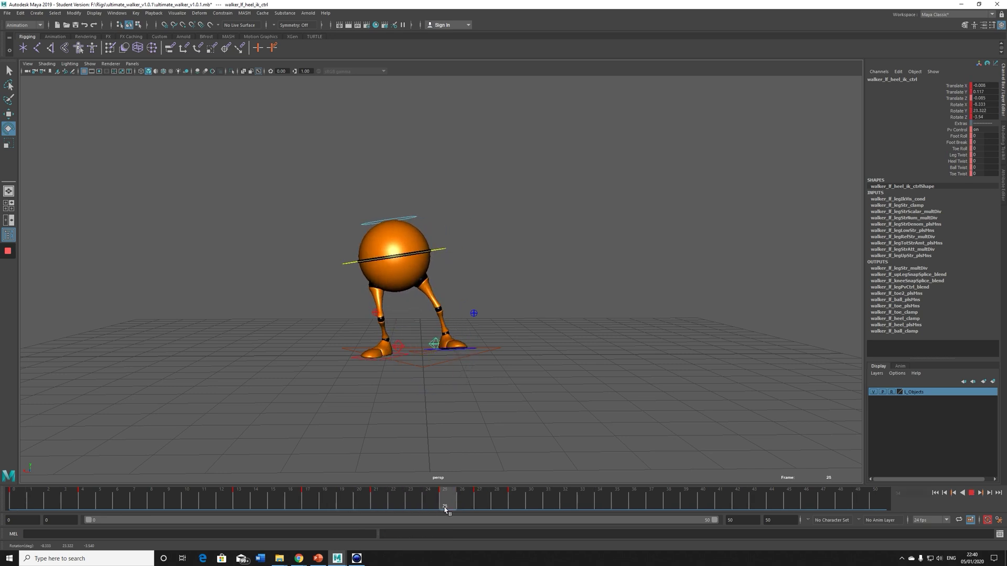
{"action": "left_click", "coordinate": [440, 271]}
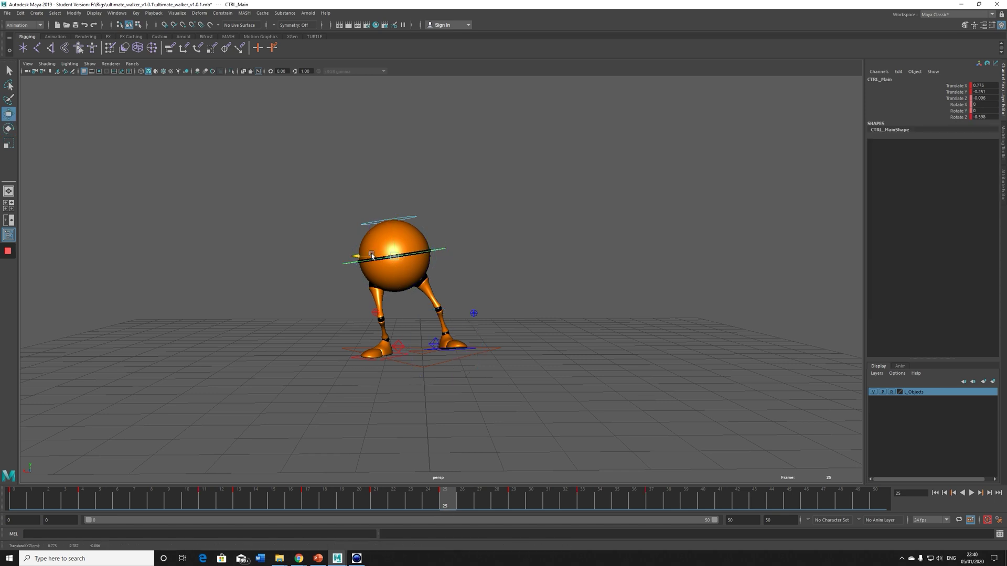
{"action": "left_click_drag", "start_coordinate": [371, 256], "coordinate": [369, 255]}
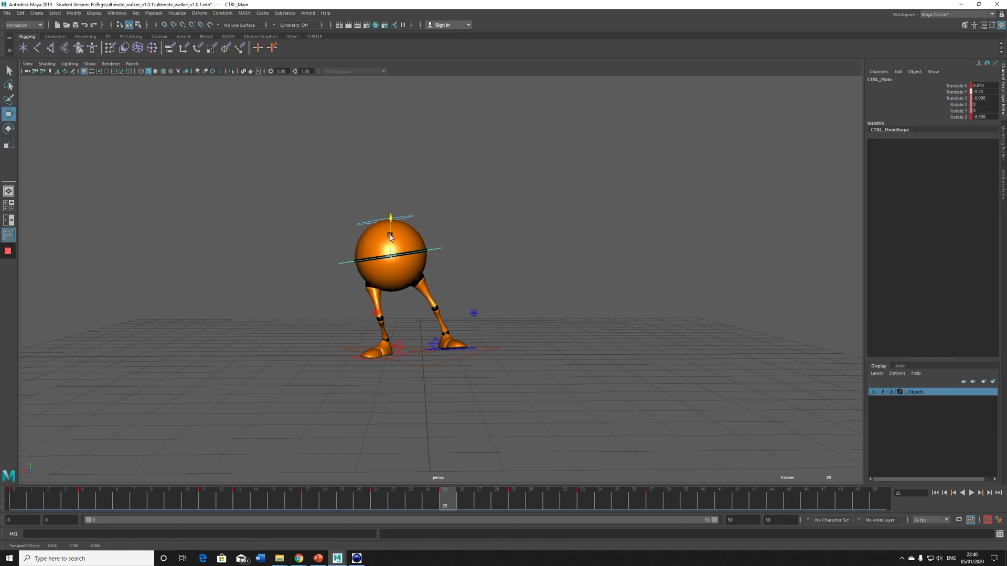
{"action": "key", "text": "alt+v"}
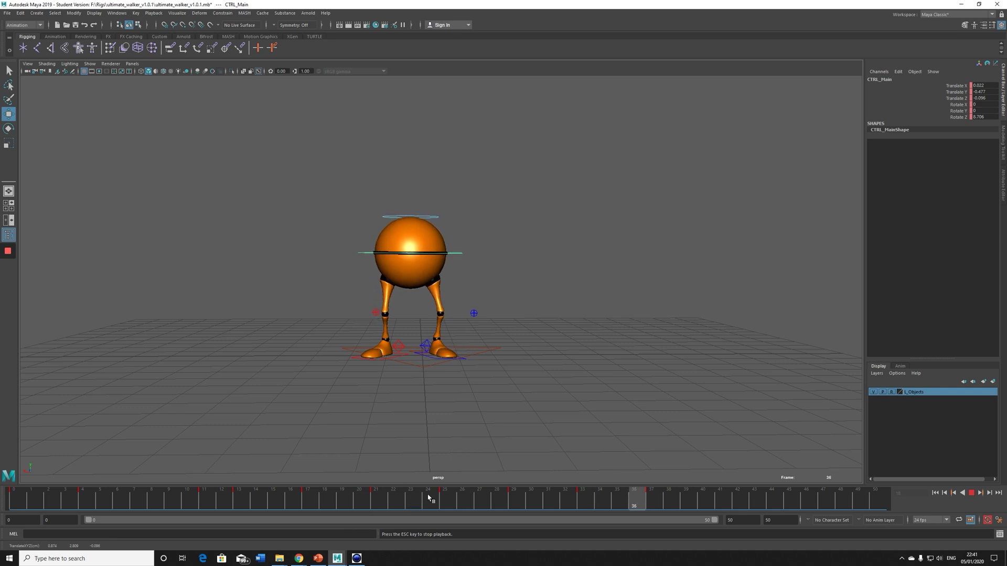
At frame 33, move the main body control back towards the centre to Translate X about 0.427 and play back the animation
{"action": "left_click_drag", "start_coordinate": [397, 501], "coordinate": [595, 508]}
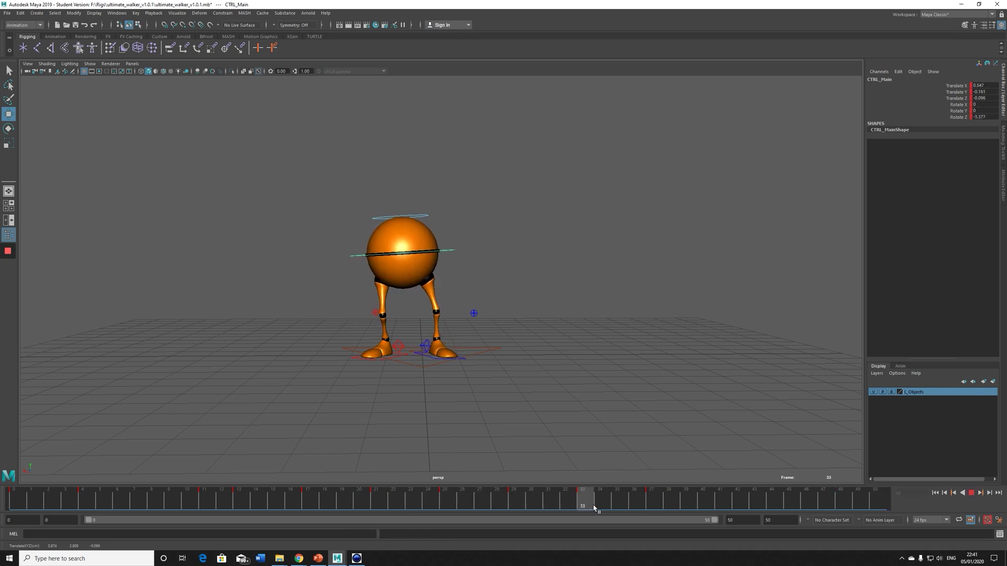
{"action": "left_click_drag", "start_coordinate": [377, 257], "coordinate": [377, 254]}
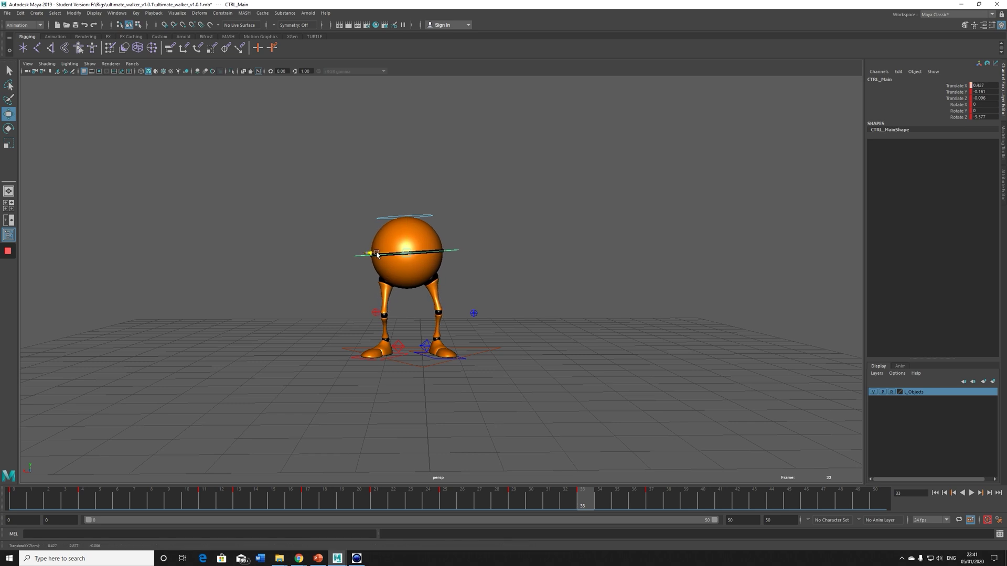
{"action": "key", "text": "alt+v"}
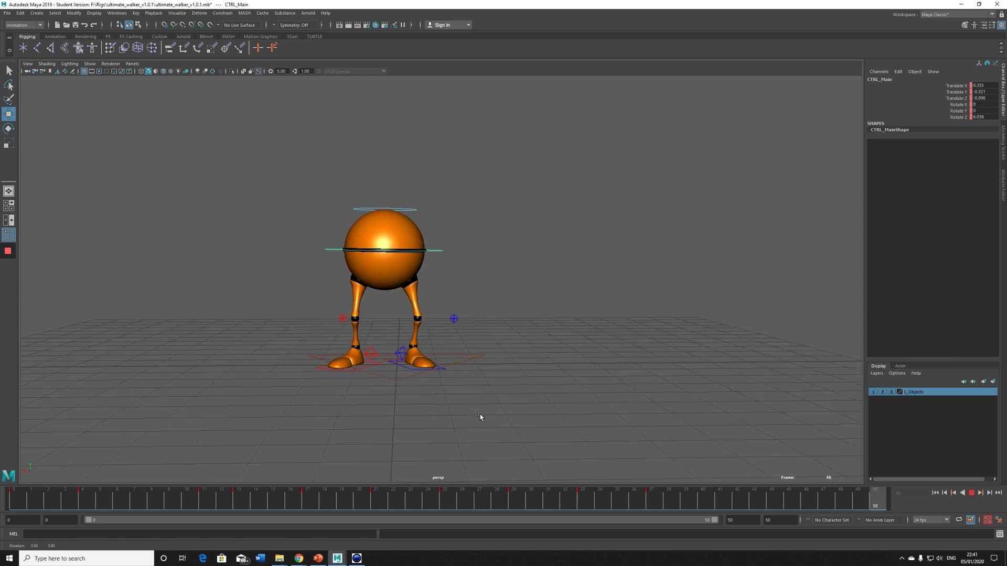
{"action": "key", "text": "Escape"}
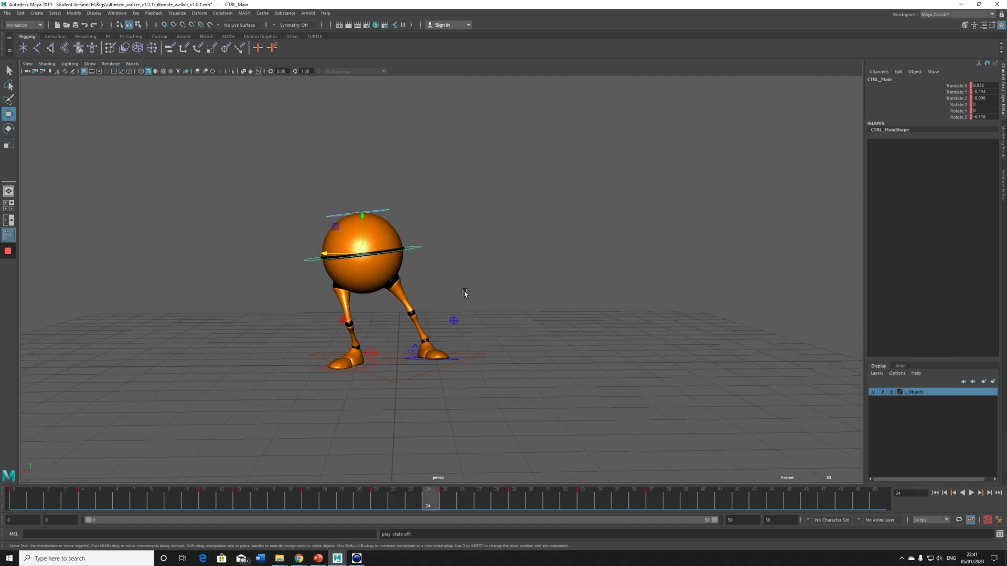
Replay the whole weight shift and step animation, and return to frame 1 to examine its start
{"action": "key", "text": "alt+v"}
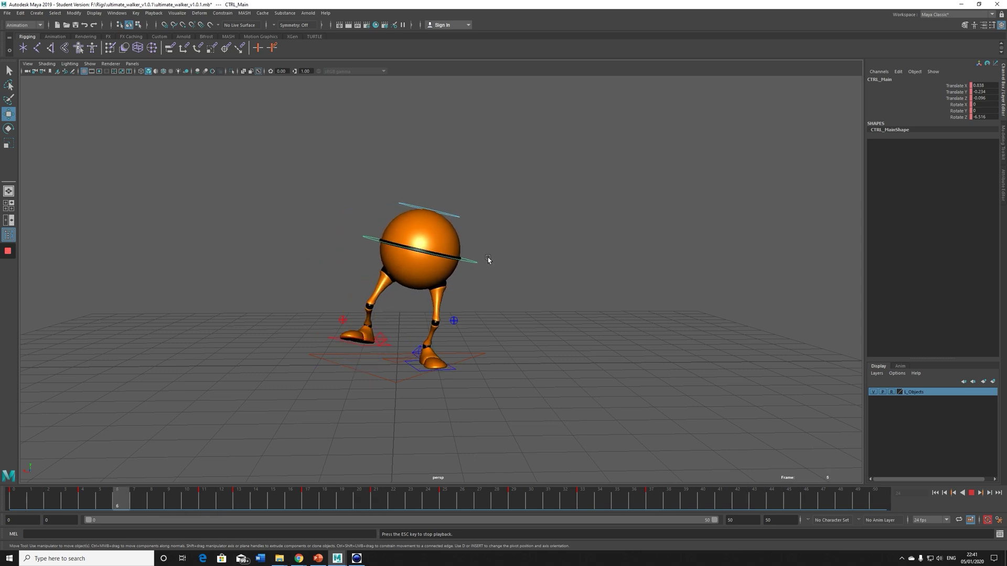
{"action": "key", "text": "Escape"}
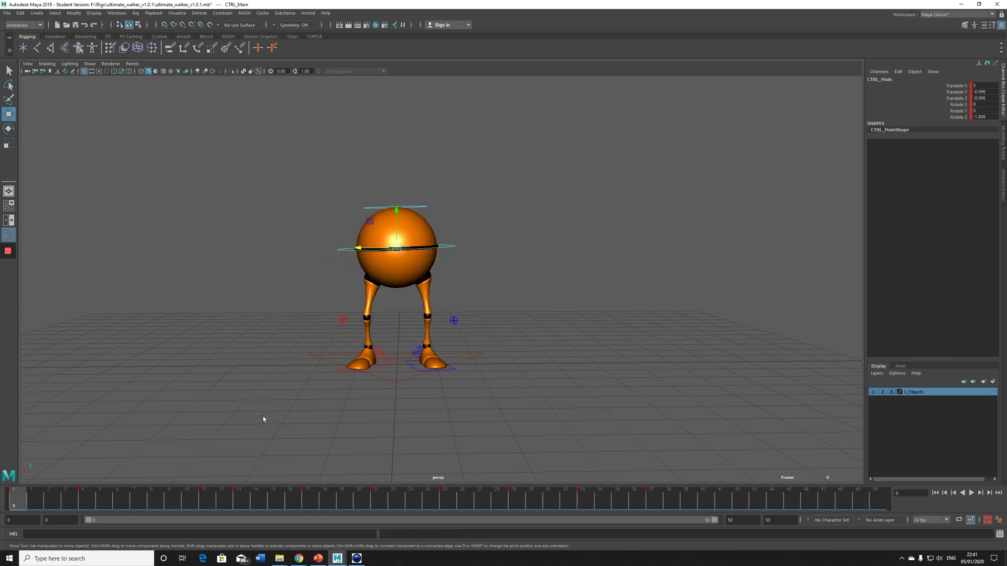
{"action": "key", "text": "alt+v"}
{"action": "left_click", "coordinate": [36, 502]}
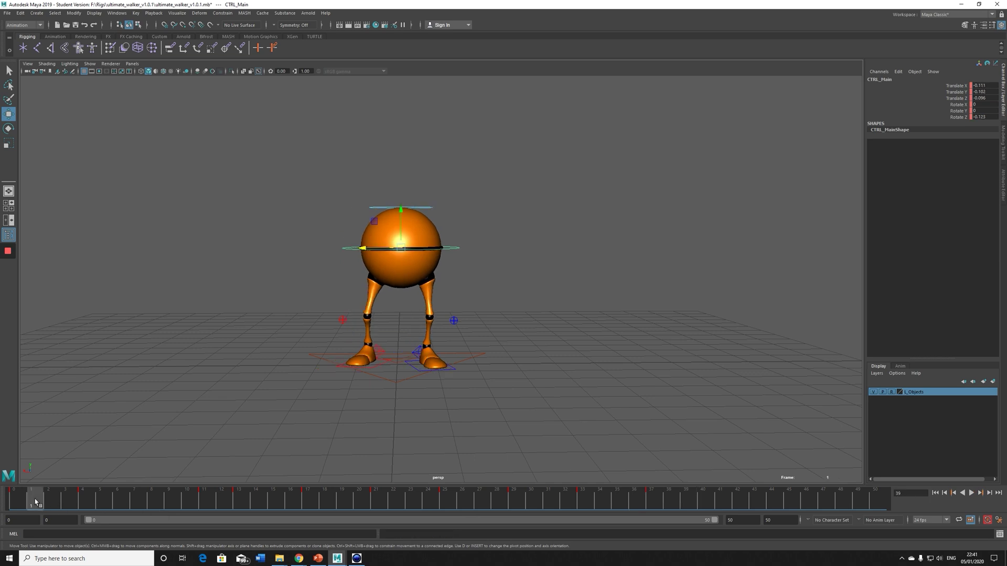
At frame 11, shift the main body control sideways to Translate X -0.851 over the standing foot and play back the animation
{"action": "left_click_drag", "start_coordinate": [36, 501], "coordinate": [204, 502]}
{"action": "left_click_drag", "start_coordinate": [390, 253], "coordinate": [399, 254]}
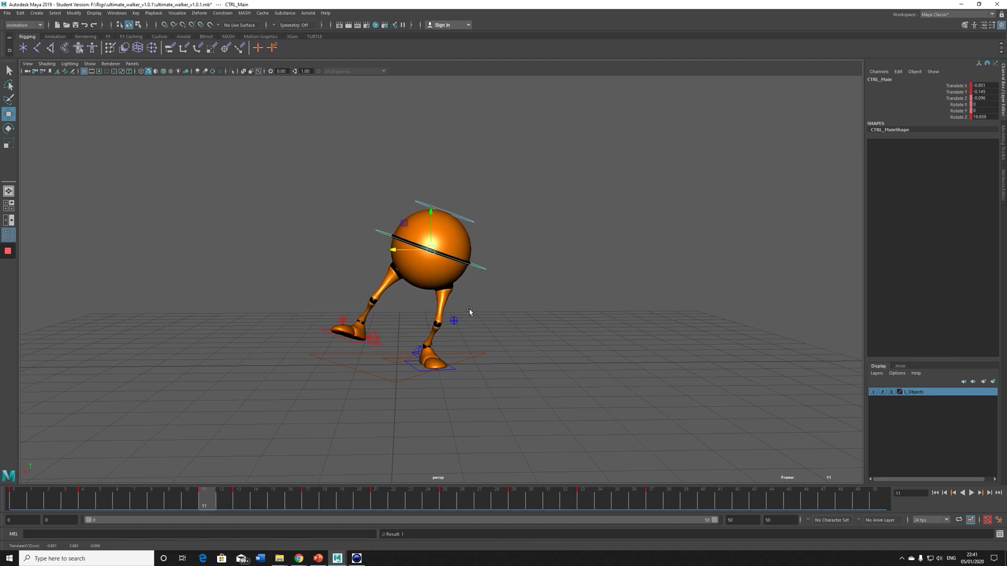
{"action": "left_click", "coordinate": [8, 300]}
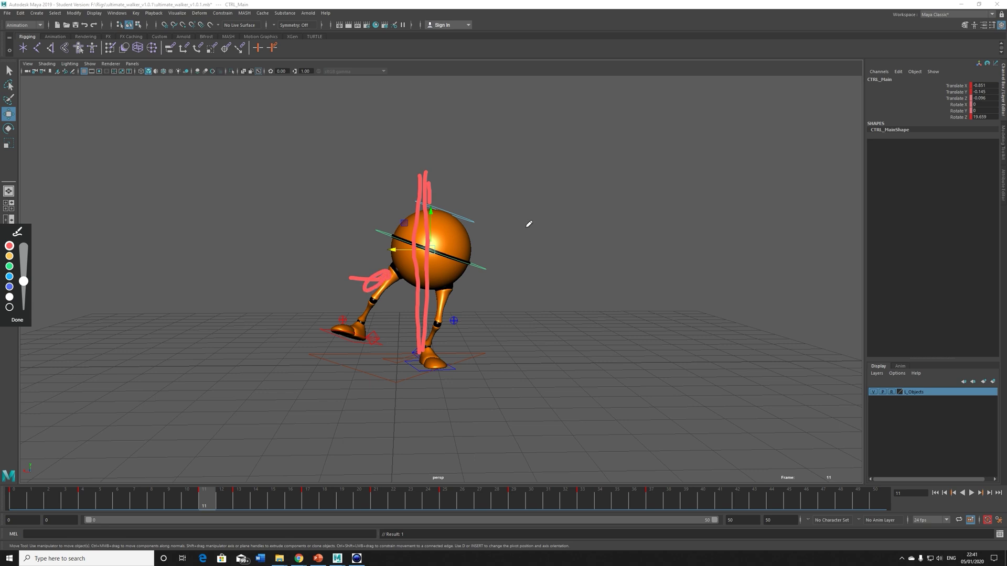
{"action": "left_click", "coordinate": [17, 320]}
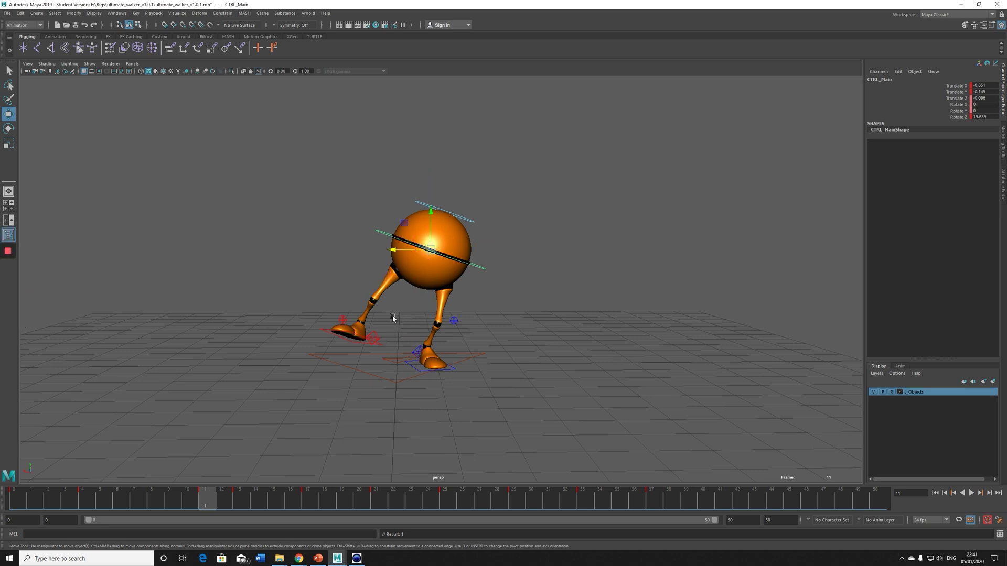
{"action": "left_click", "coordinate": [8, 301]}
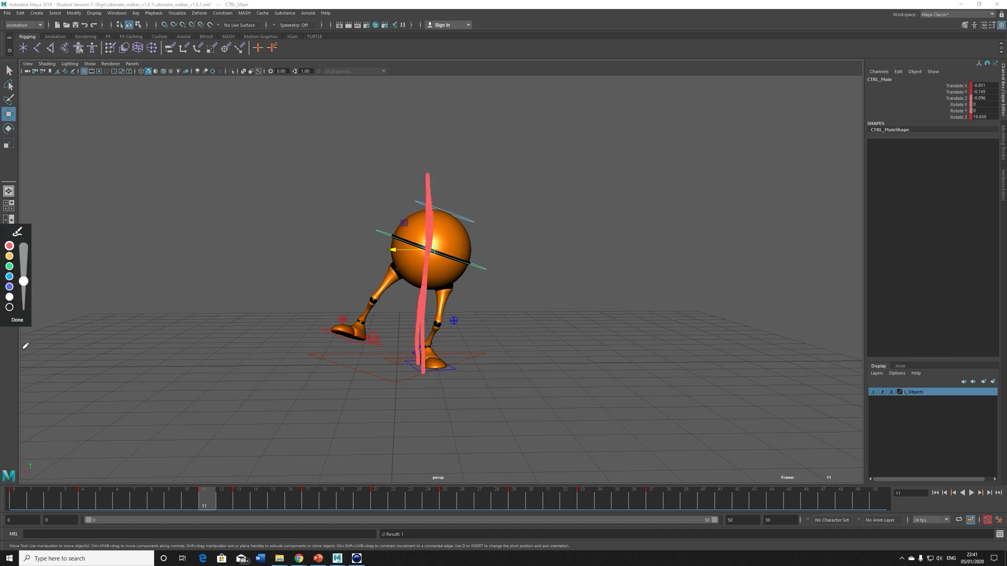
{"action": "left_click", "coordinate": [17, 320]}
{"action": "key", "text": "alt+v"}
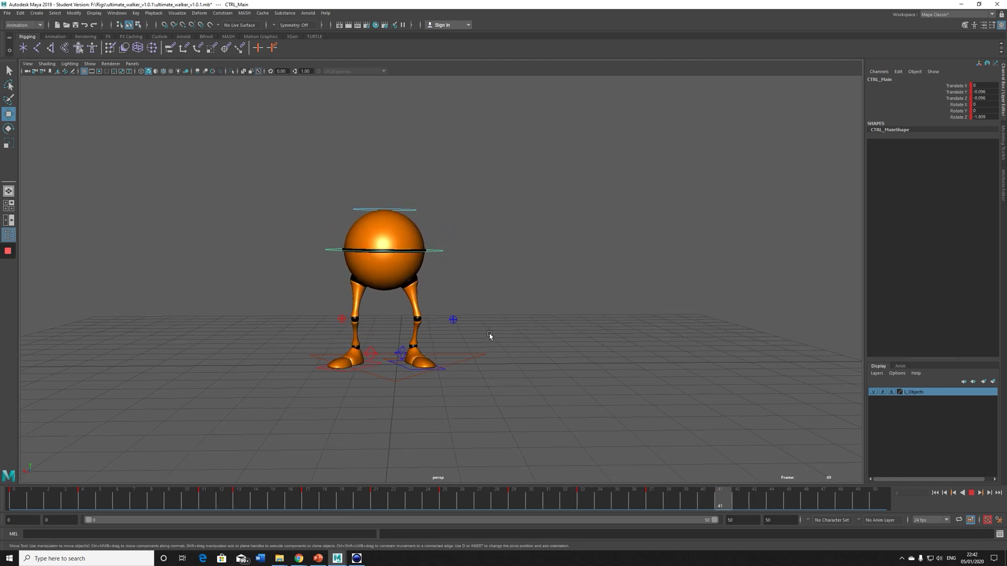
{"action": "key", "text": "Escape"}
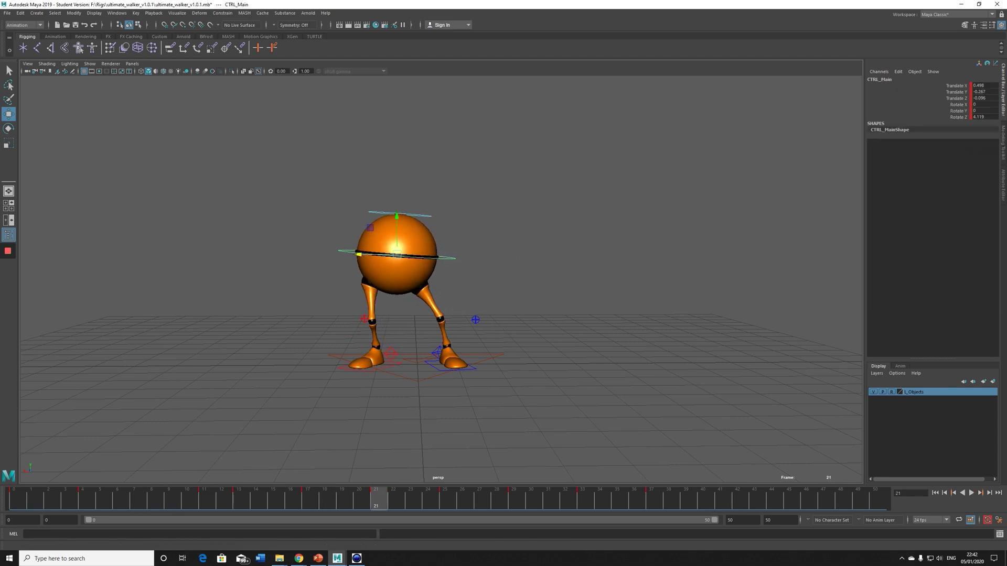
Open the Graph Editor above the character and isolate and frame the main body control's Translate Y curve
{"action": "middle_click_drag", "start_coordinate": [294, 299], "coordinate": [307, 370], "text": "alt"}
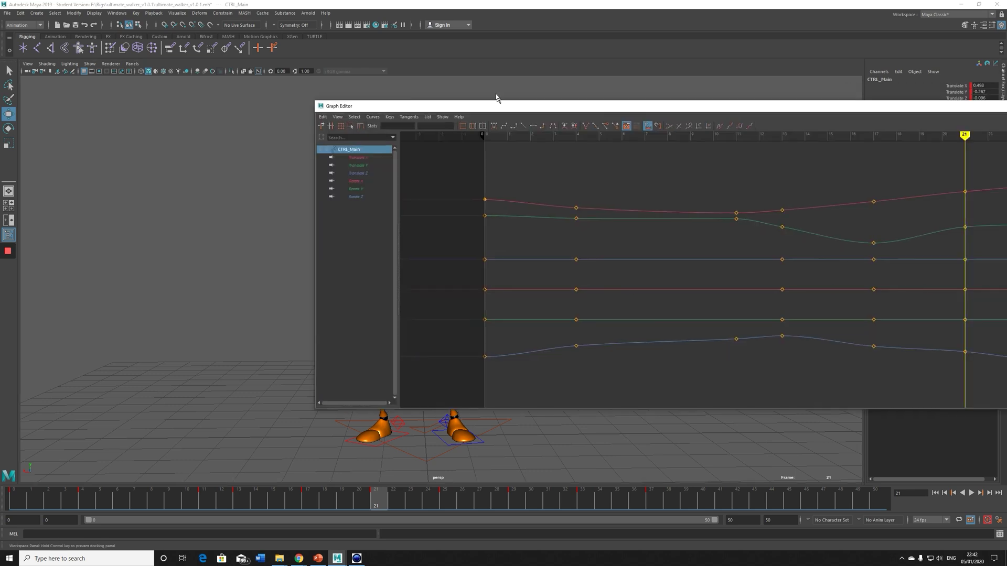
{"action": "left_click_drag", "start_coordinate": [495, 95], "coordinate": [338, 85]}
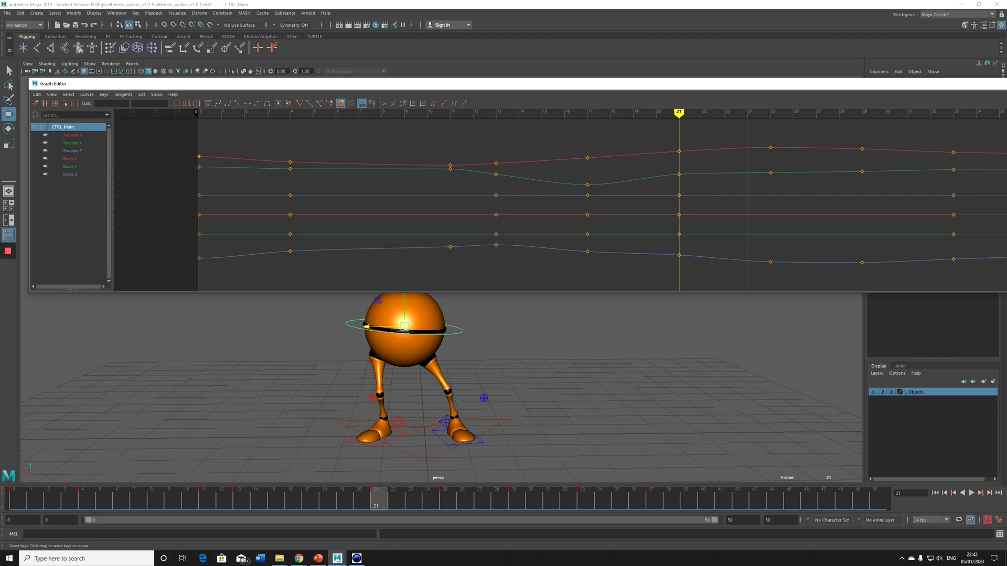
{"action": "left_click_drag", "start_coordinate": [1005, 130], "coordinate": [925, 153]}
{"action": "left_click_drag", "start_coordinate": [683, 85], "coordinate": [668, 53]}
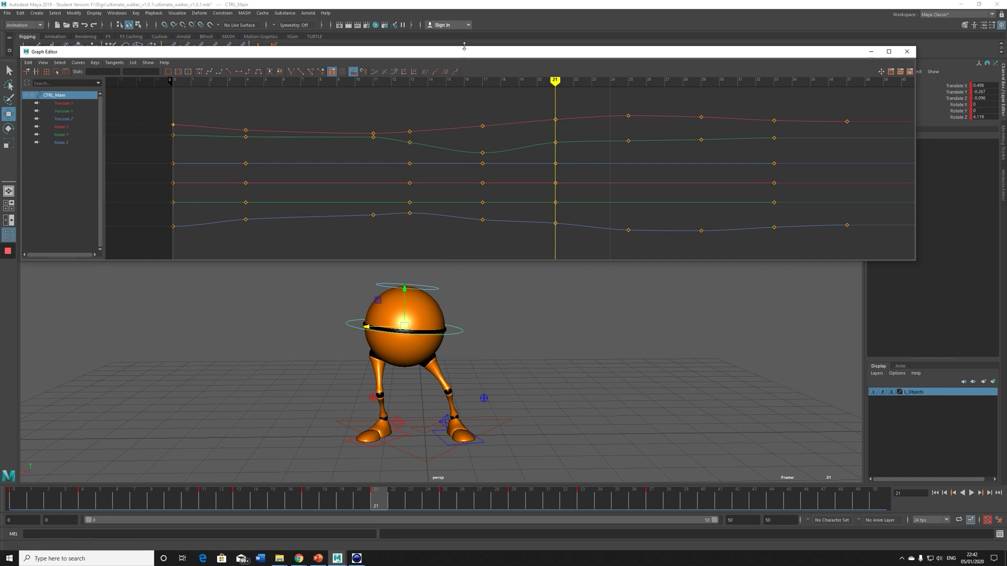
{"action": "left_click_drag", "start_coordinate": [464, 47], "coordinate": [464, 5]}
{"action": "left_click", "coordinate": [64, 70]}
{"action": "key", "text": "f"}
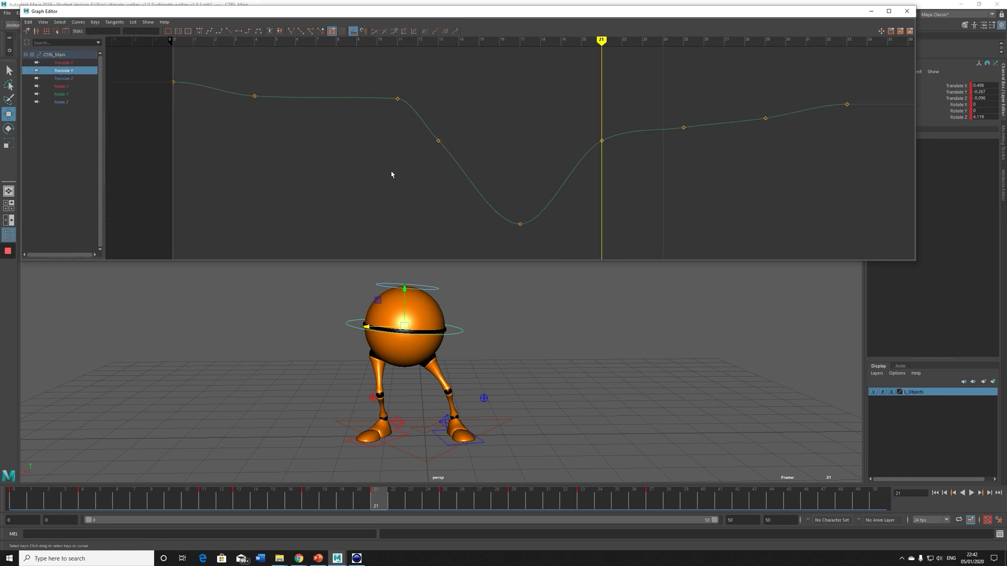
Raise the body's Translate Y key at frame 11 to about -0.08, tilt its tangent to round the peak, and play back the animation
{"action": "left_click_drag", "start_coordinate": [13, 502], "coordinate": [152, 523]}
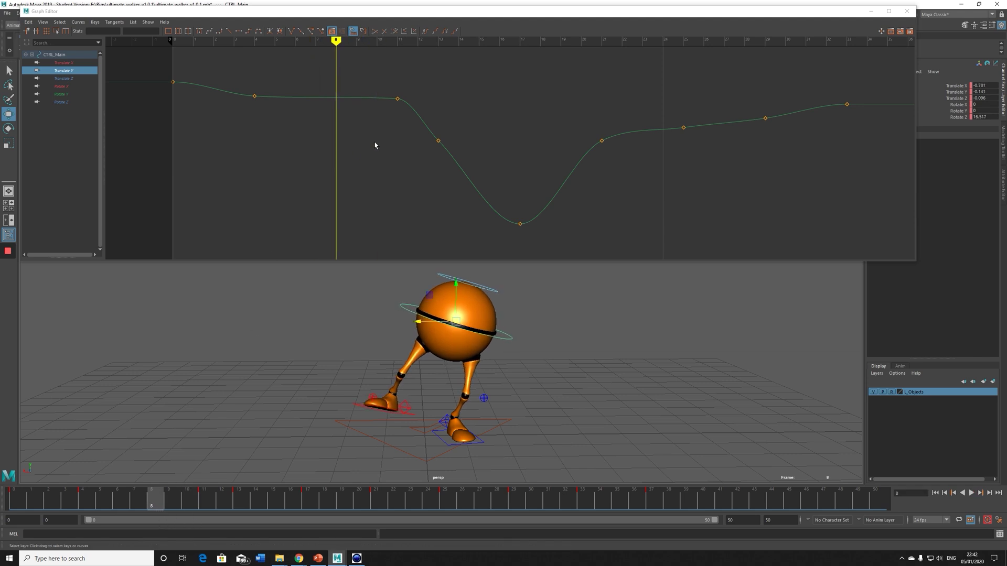
{"action": "left_click_drag", "start_coordinate": [395, 92], "coordinate": [400, 155]}
{"action": "middle_click_drag", "start_coordinate": [400, 156], "coordinate": [368, 137], "text": "shift"}
{"action": "key", "text": "ctrl+z"}
{"action": "left_click_drag", "start_coordinate": [239, 86], "coordinate": [300, 129]}
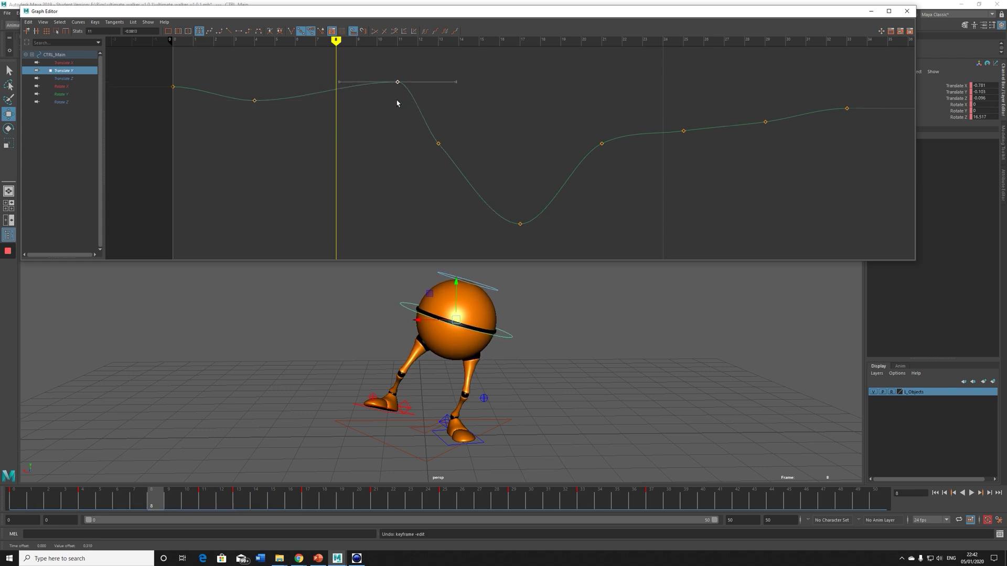
{"action": "key", "text": "alt+v"}
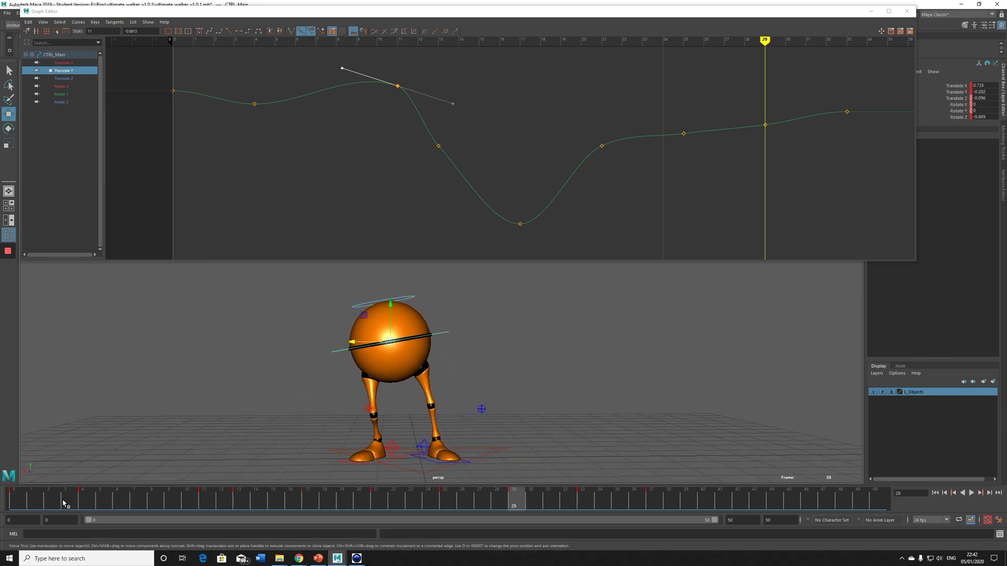
Lower the body's Translate Y key at frame 4 to about -0.213 to deepen the first dip, and play back the animation
{"action": "mouse_move", "coordinate": [63, 504]}
{"action": "left_mouse_down"}
{"action": "mouse_move", "coordinate": [79, 504]}
{"action": "mouse_move", "coordinate": [16, 505]}
{"action": "mouse_move", "coordinate": [82, 505]}
{"action": "left_mouse_up"}
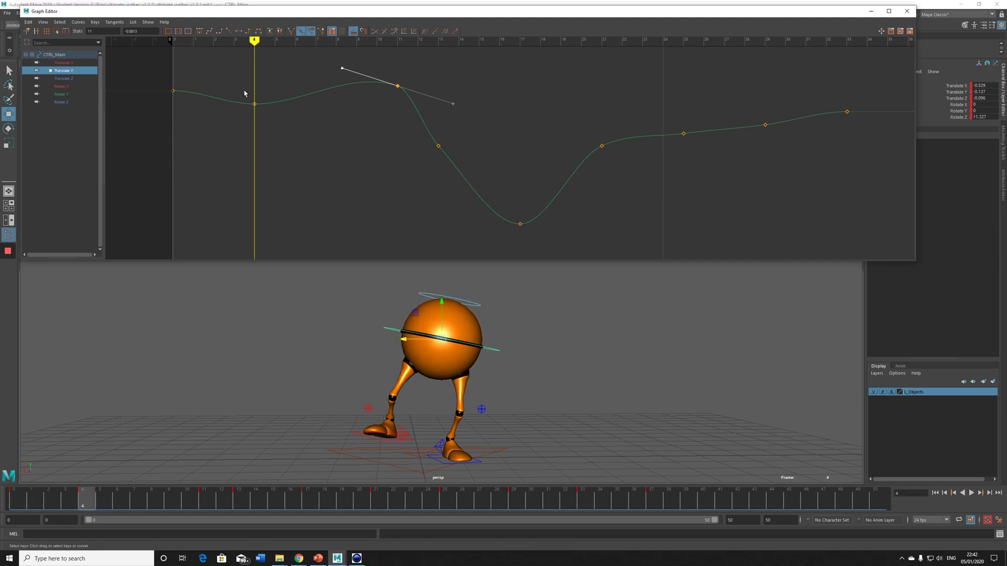
{"action": "left_click", "coordinate": [254, 106]}
{"action": "middle_click_drag", "start_coordinate": [274, 177], "coordinate": [275, 180]}
{"action": "left_click", "coordinate": [2, 503]}
{"action": "key", "text": "alt+v"}
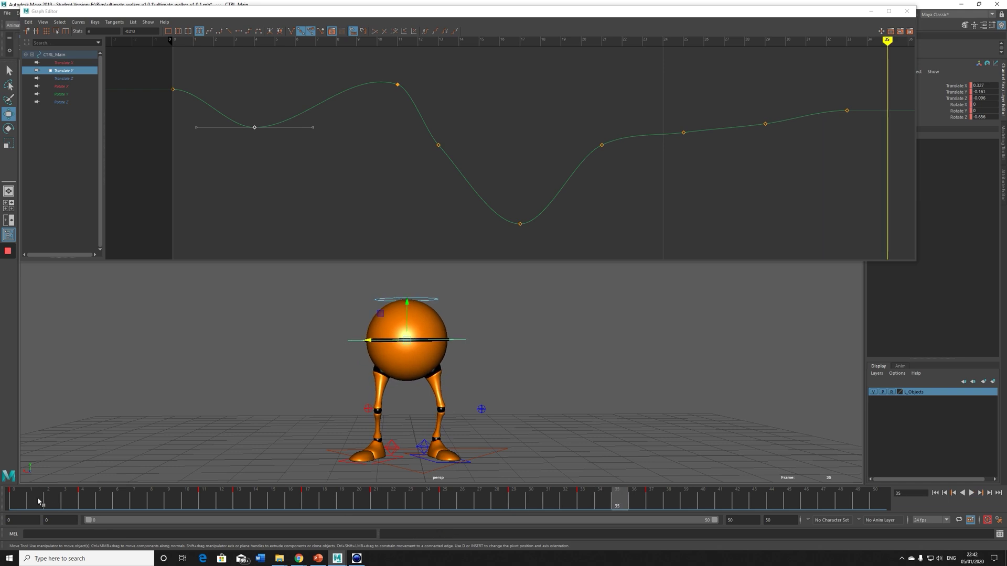
Delete the body's Translate Y key at frame 13 to smooth the descent, and play back the animation
{"action": "left_click_drag", "start_coordinate": [47, 505], "coordinate": [247, 520]}
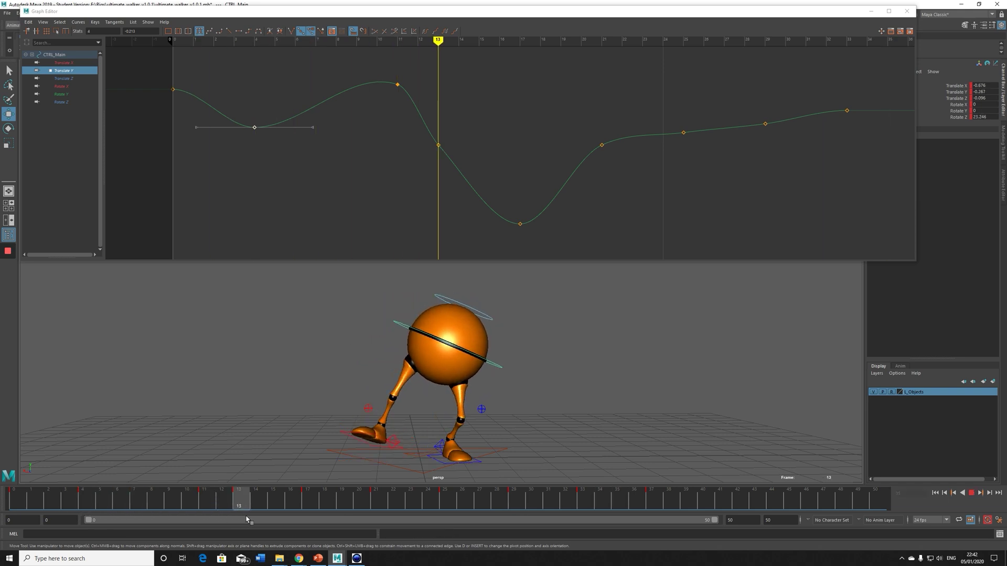
{"action": "left_click", "coordinate": [438, 146]}
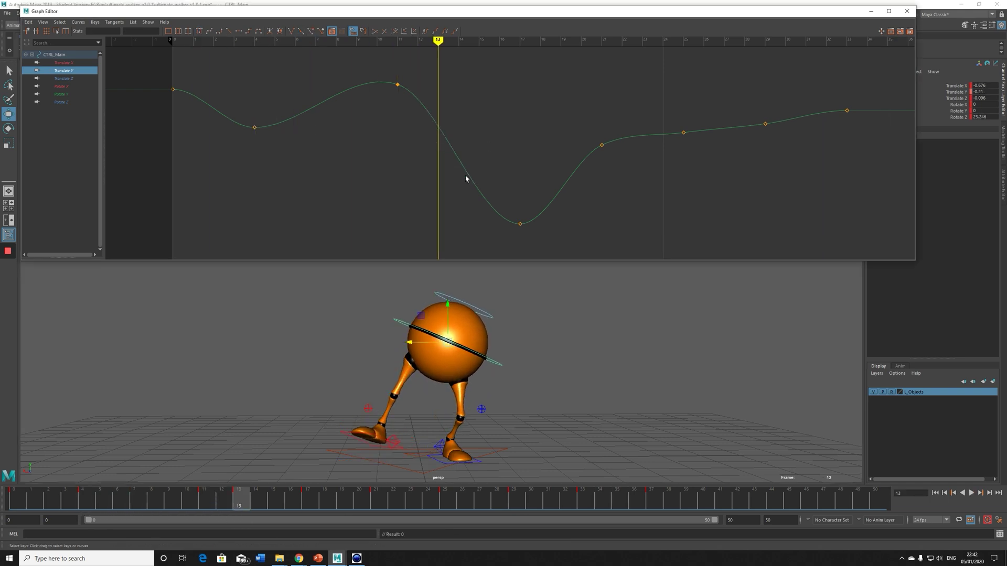
{"action": "key", "text": "alt+v"}
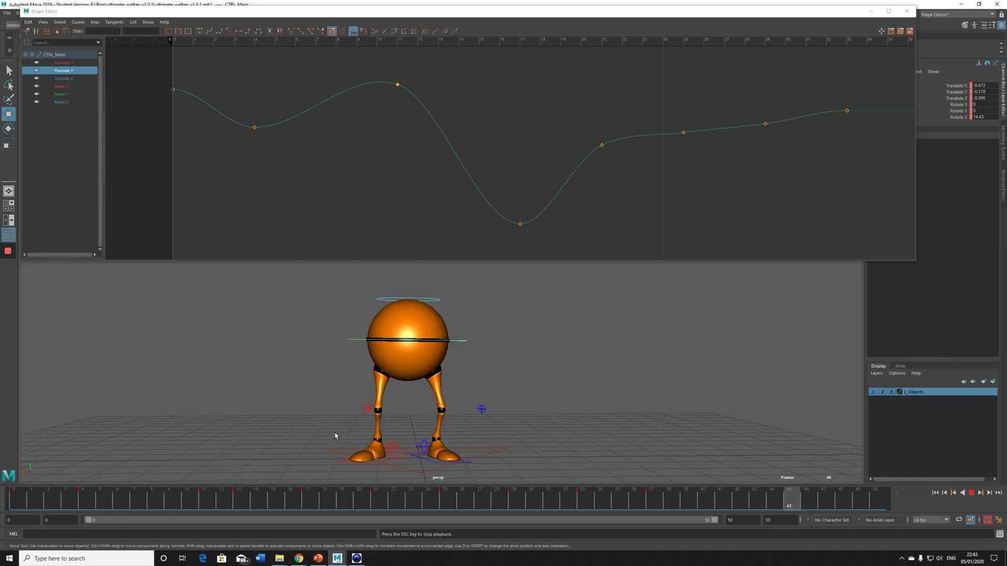
{"action": "key", "text": "Escape"}
Delete the body's Translate Y keys at frames 25 and 29 to smooth the final rise, and play back the animation
{"action": "left_click", "coordinate": [256, 505]}
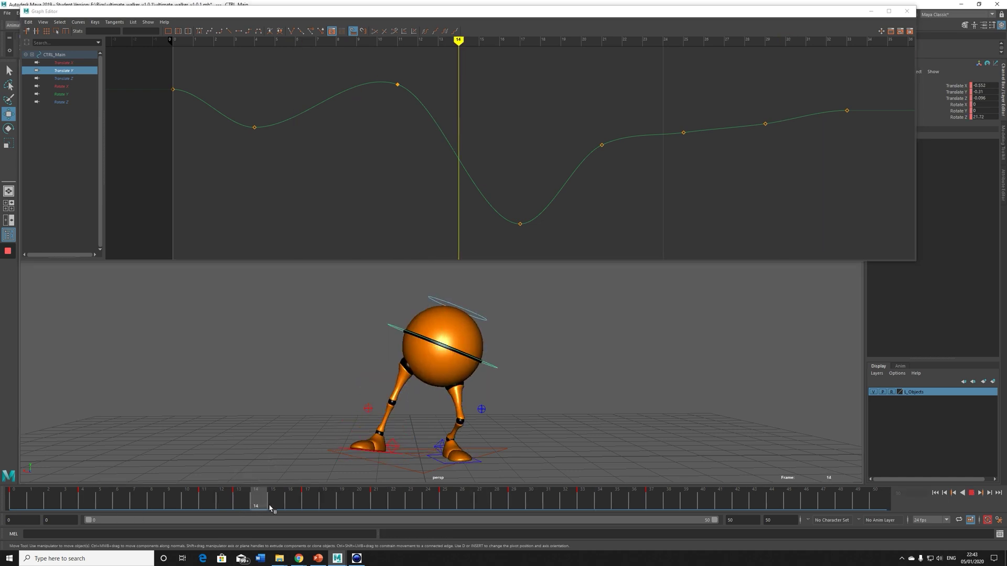
{"action": "left_click_drag", "start_coordinate": [269, 507], "coordinate": [544, 493]}
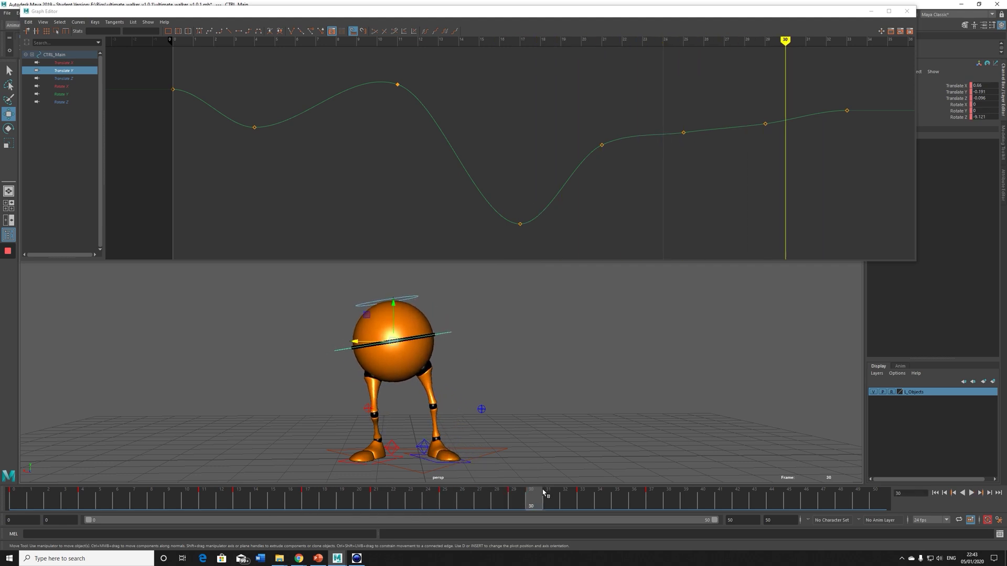
{"action": "left_click_drag", "start_coordinate": [669, 72], "coordinate": [677, 113]}
{"action": "left_click_drag", "start_coordinate": [801, 192], "coordinate": [802, 192]}
{"action": "key", "text": "Delete"}
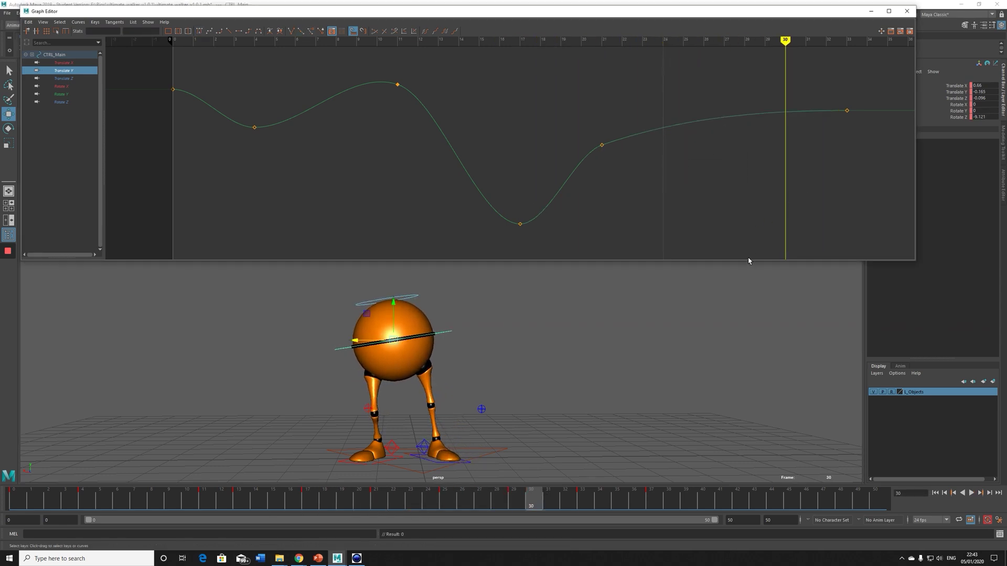
{"action": "key", "text": "alt+v"}
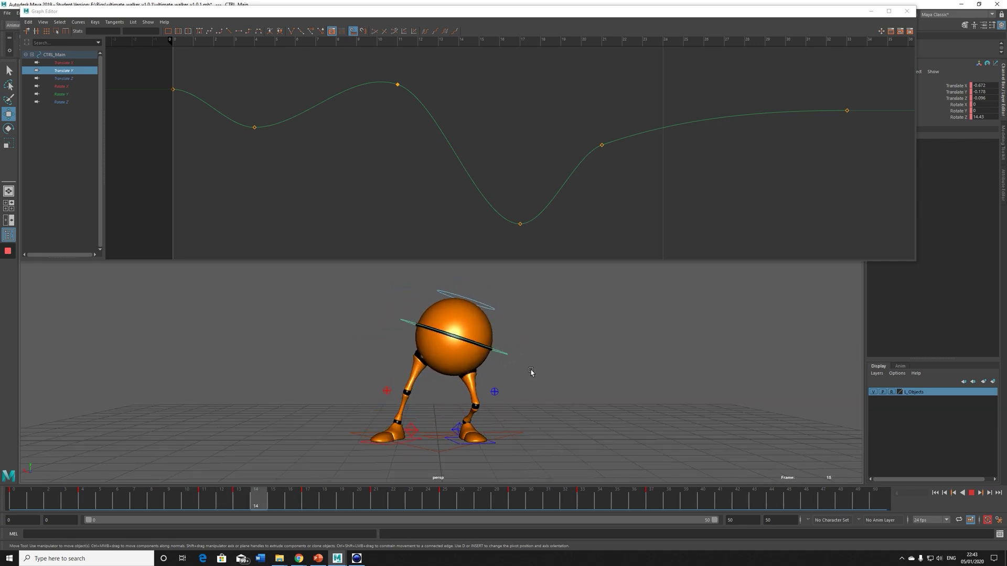
{"action": "key", "text": "Escape"}
{"action": "left_click_drag", "start_coordinate": [464, 329], "coordinate": [465, 331]}
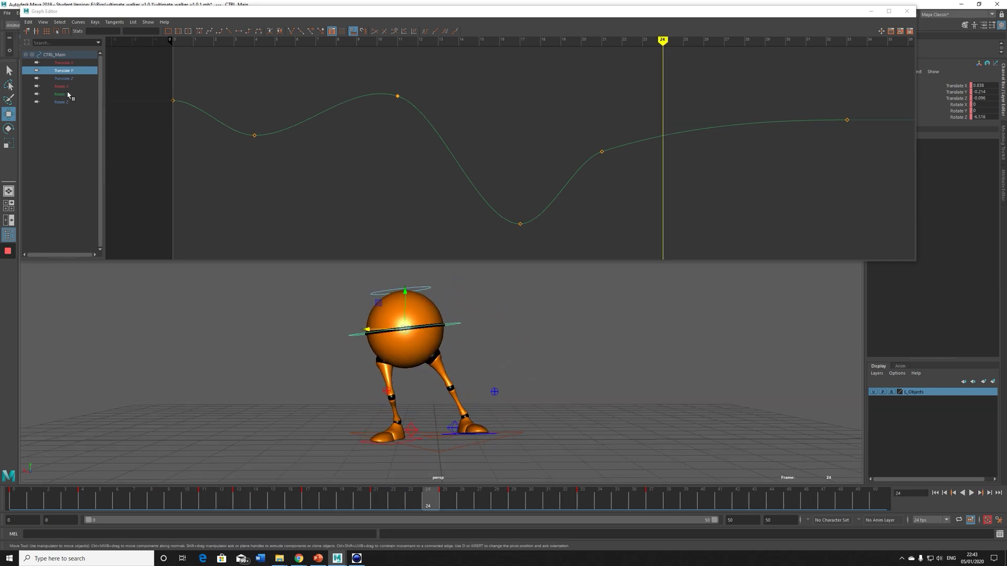
Isolate the body's Rotate Z curve, delete its key at frame 11, and play back the animation
{"action": "left_click", "coordinate": [958, 117]}
{"action": "key", "text": "e"}
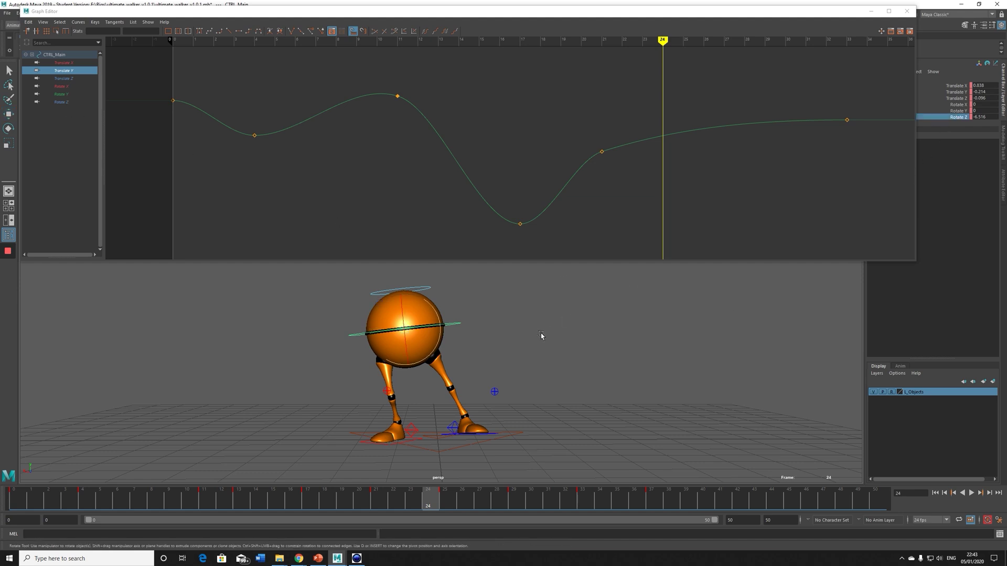
{"action": "left_click", "coordinate": [62, 102]}
{"action": "left_click", "coordinate": [39, 506]}
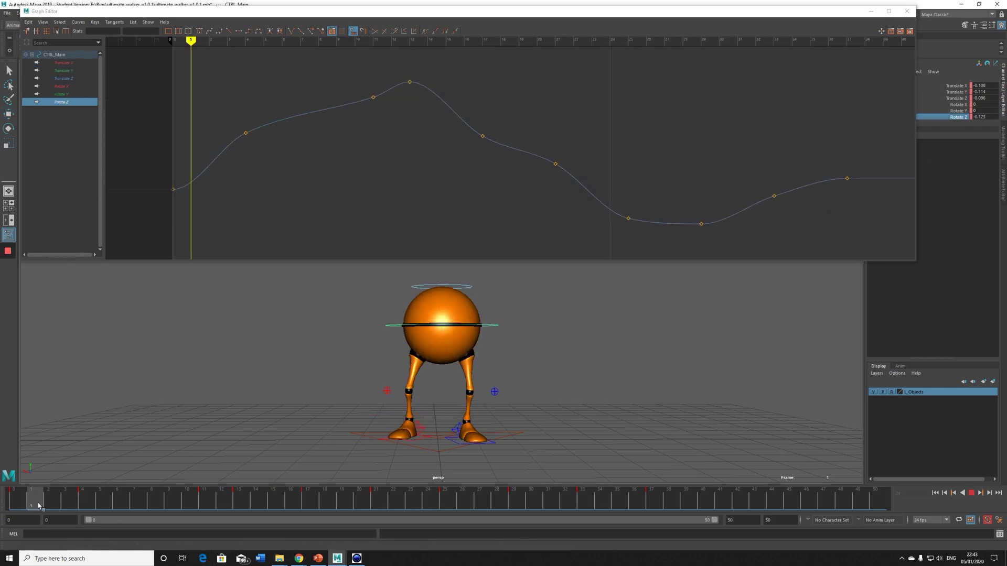
{"action": "key", "text": "alt+v"}
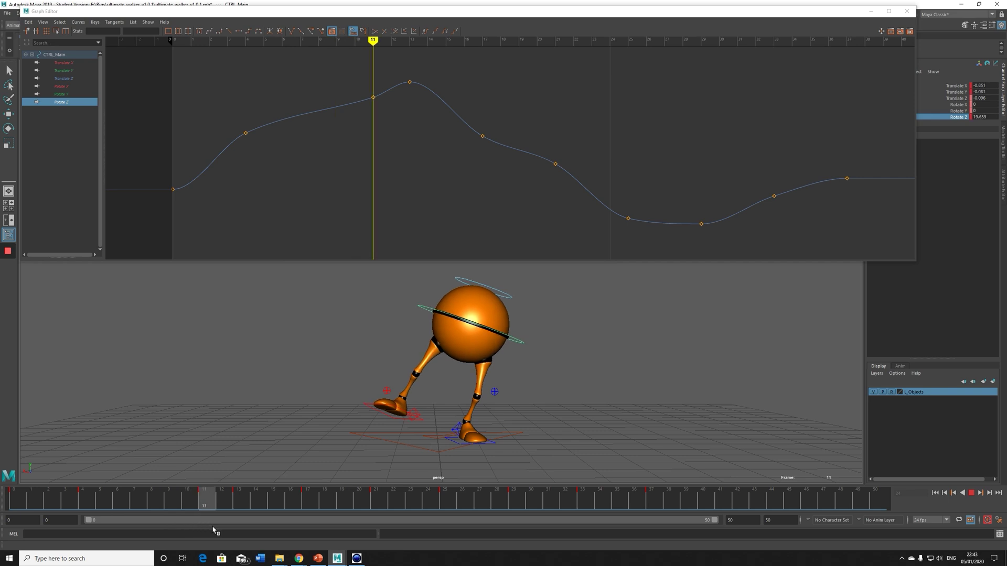
{"action": "left_click_drag", "start_coordinate": [355, 86], "coordinate": [381, 114]}
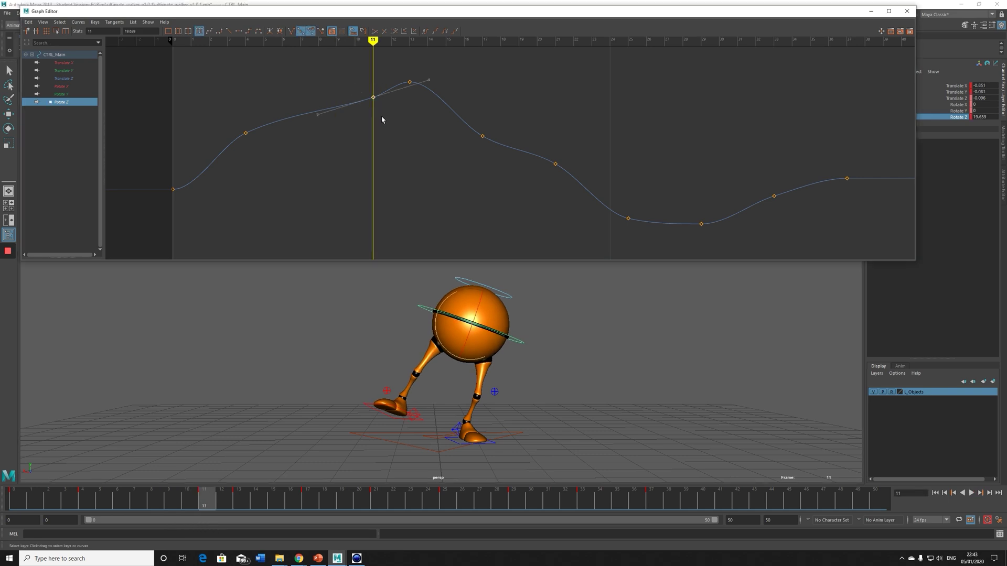
{"action": "middle_click_drag", "start_coordinate": [382, 120], "coordinate": [379, 112]}
{"action": "key", "text": "Delete"}
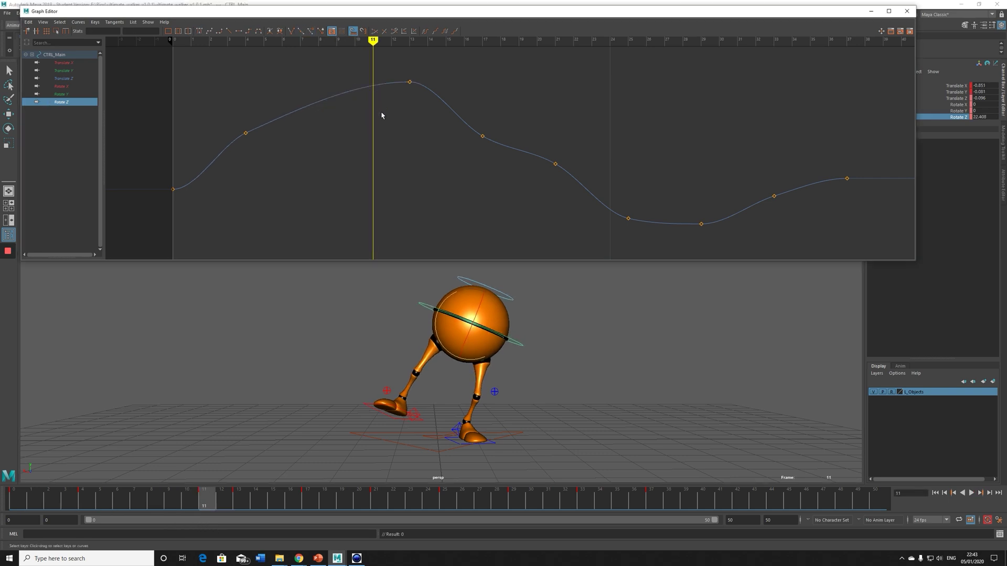
{"action": "left_click", "coordinate": [89, 500]}
{"action": "key", "text": "alt+v"}
Raise the body's Rotate Z key at frame 17 to about 17.95 and scrub through to frame 28 to check the tilt
{"action": "left_click_drag", "start_coordinate": [89, 500], "coordinate": [303, 518]}
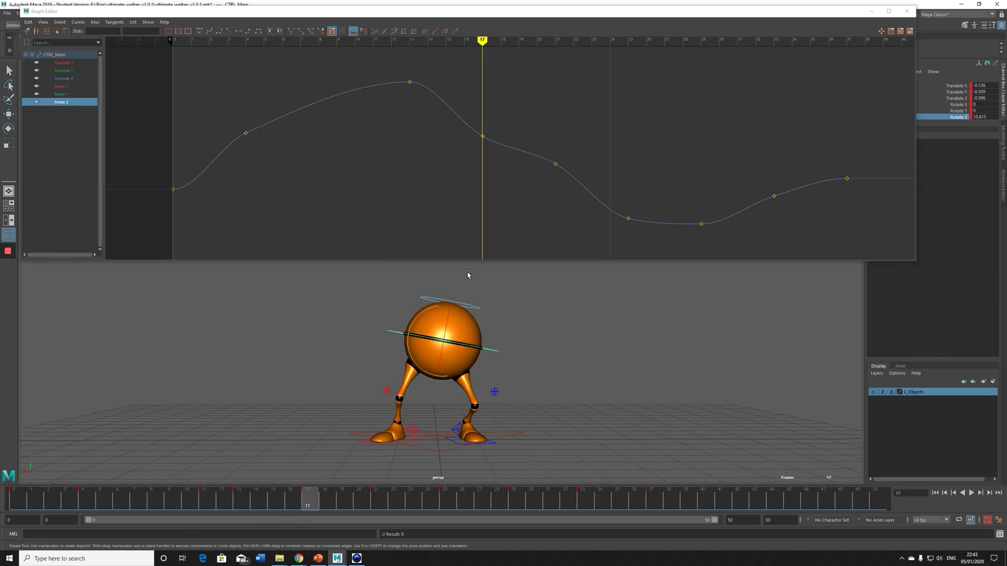
{"action": "left_click_drag", "start_coordinate": [459, 127], "coordinate": [496, 158]}
{"action": "middle_click_drag", "start_coordinate": [517, 178], "coordinate": [522, 148]}
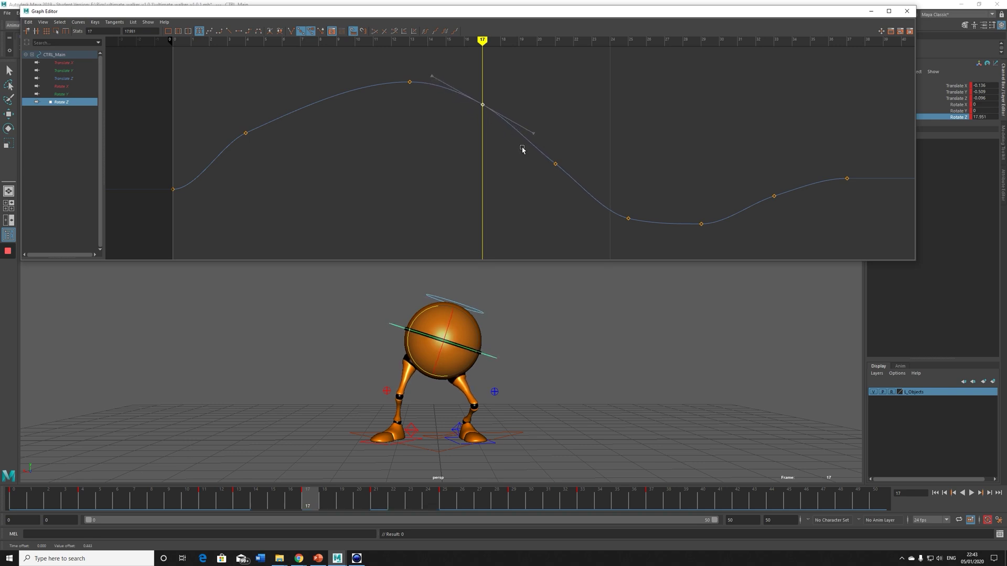
{"action": "left_click_drag", "start_coordinate": [236, 504], "coordinate": [501, 537]}
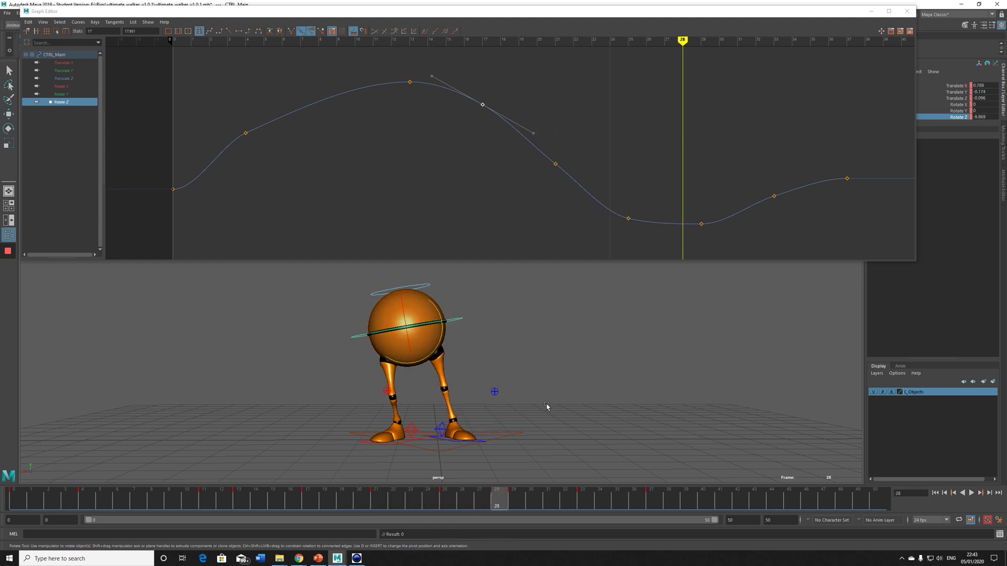
Angle the Rotate Z tangents at frames 25 and 29 into a rounded valley, nudge both keys upward slightly, and play back the animation
{"action": "left_click", "coordinate": [628, 218]}
{"action": "middle_click_drag", "start_coordinate": [597, 222], "coordinate": [631, 208]}
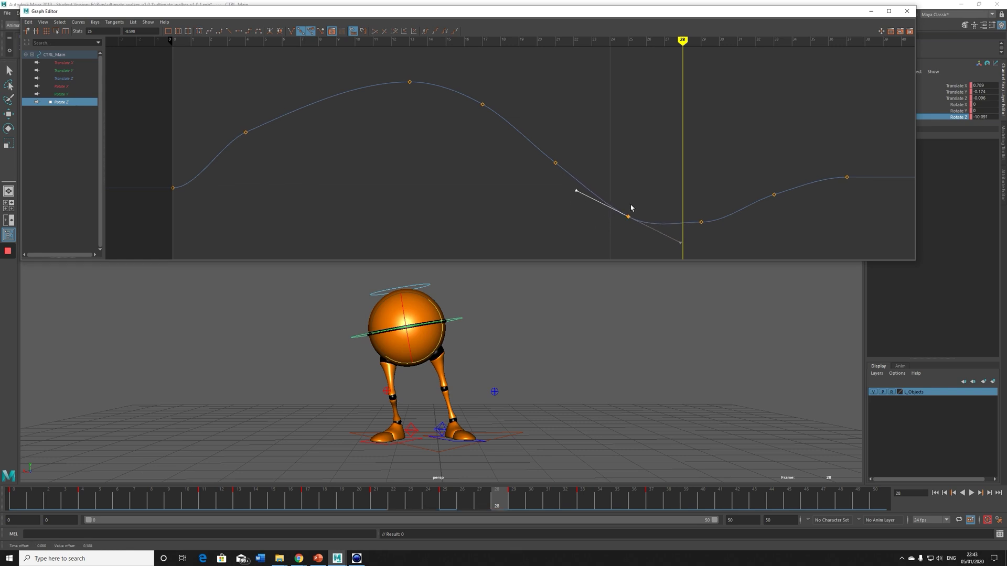
{"action": "middle_click_drag", "start_coordinate": [684, 243], "coordinate": [688, 265]}
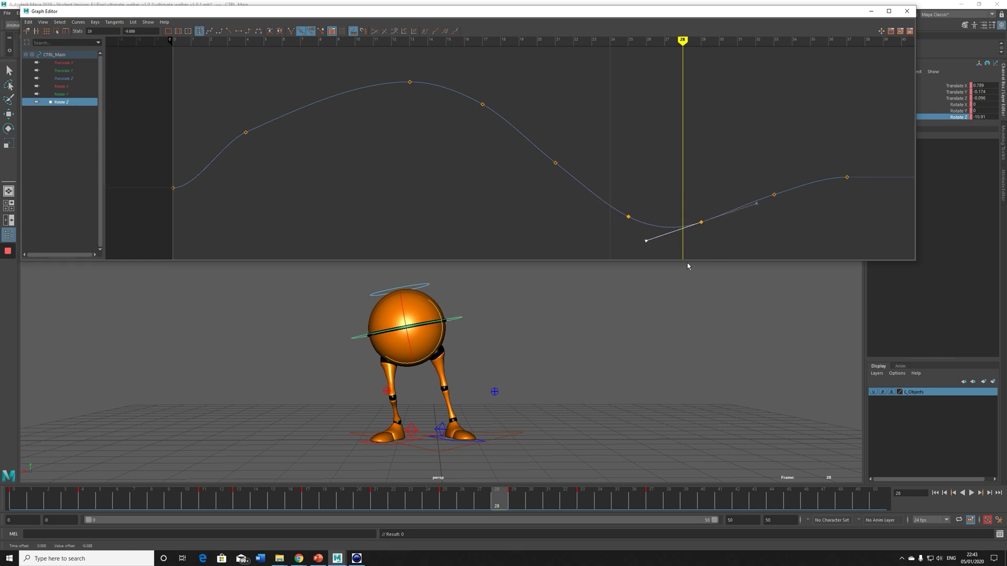
{"action": "left_click_drag", "start_coordinate": [618, 190], "coordinate": [731, 246]}
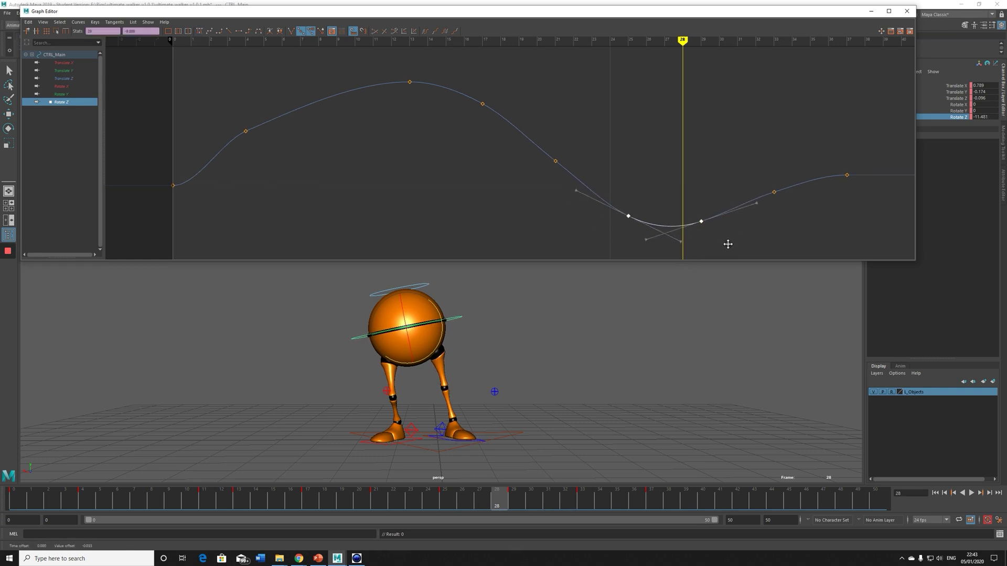
{"action": "middle_click_drag", "start_coordinate": [728, 244], "coordinate": [727, 242]}
{"action": "left_click_drag", "start_coordinate": [478, 500], "coordinate": [276, 511]}
{"action": "key", "text": "alt+v"}
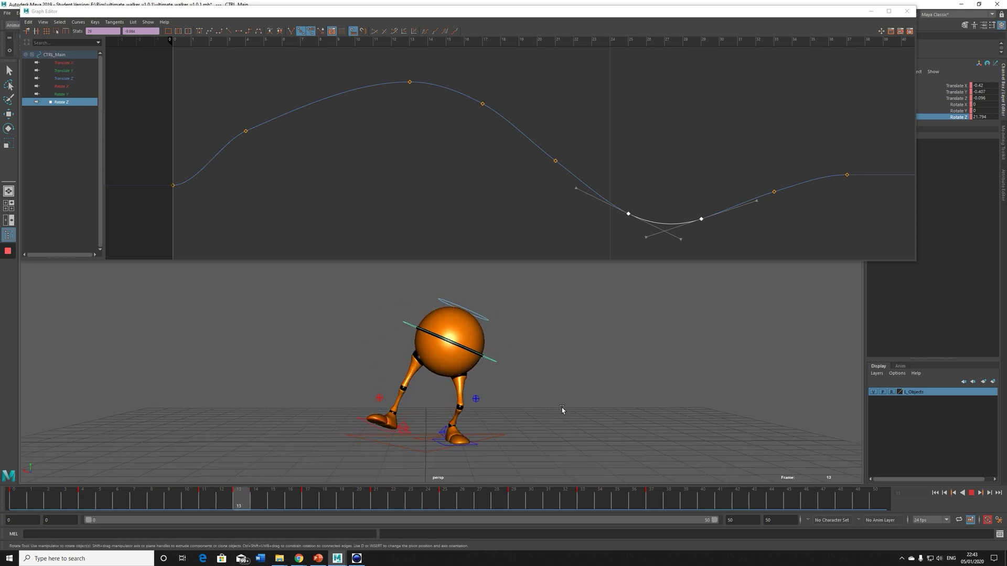
Shift the body's whole Rotate Z curve two frames later, move it back one frame, and play back the animation
{"action": "key", "text": "Escape"}
{"action": "left_click_drag", "start_coordinate": [461, 496], "coordinate": [255, 496]}
{"action": "scroll", "coordinate": [397, 157], "scroll_direction": "down", "scroll_amount": 2}
{"action": "left_click_drag", "start_coordinate": [259, 80], "coordinate": [794, 243]}
{"action": "key", "text": "f"}
{"action": "middle_click_drag", "start_coordinate": [500, 209], "coordinate": [514, 212], "text": "shift"}
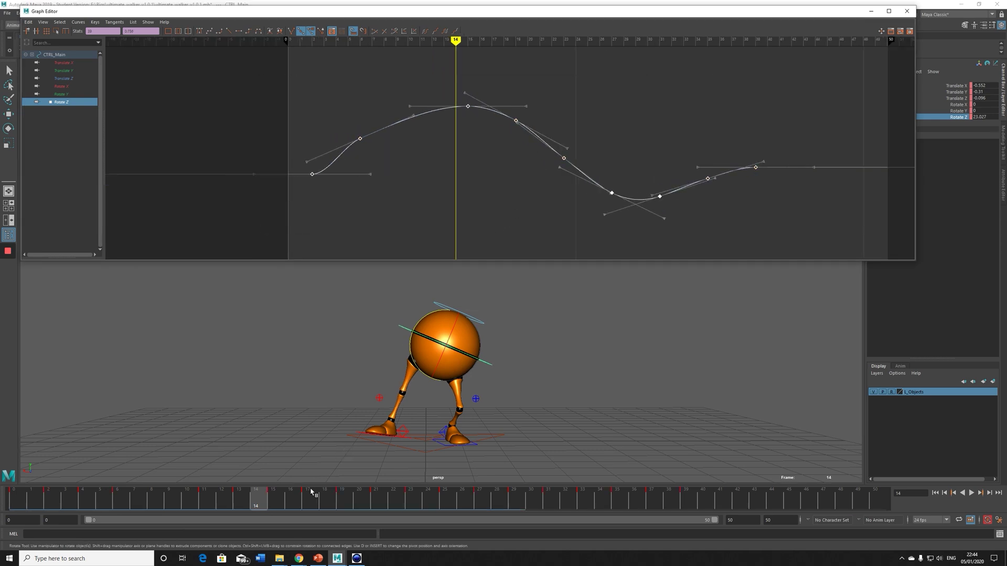
{"action": "key", "text": "alt+v"}
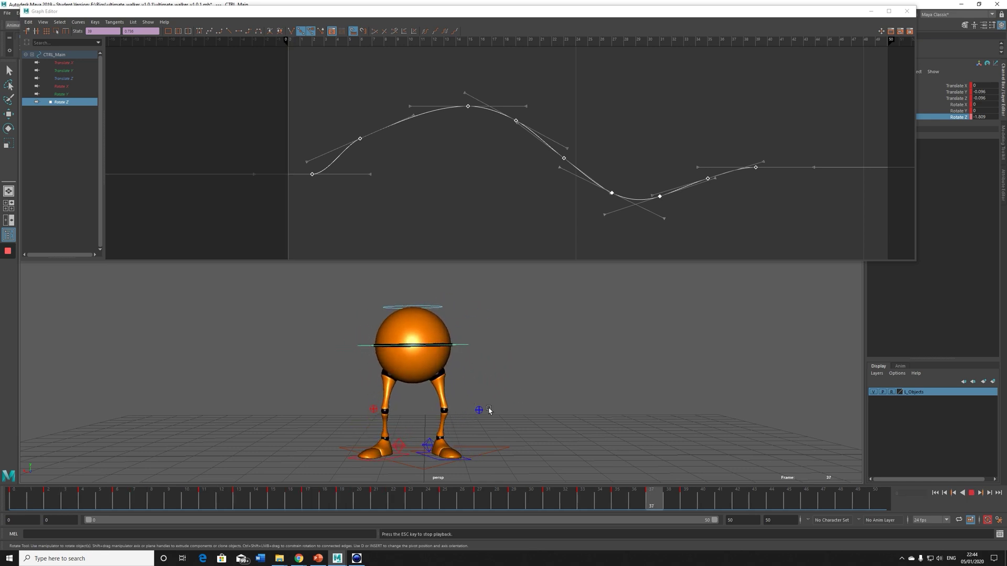
{"action": "middle_click_drag", "start_coordinate": [440, 228], "coordinate": [436, 231], "text": "shift"}
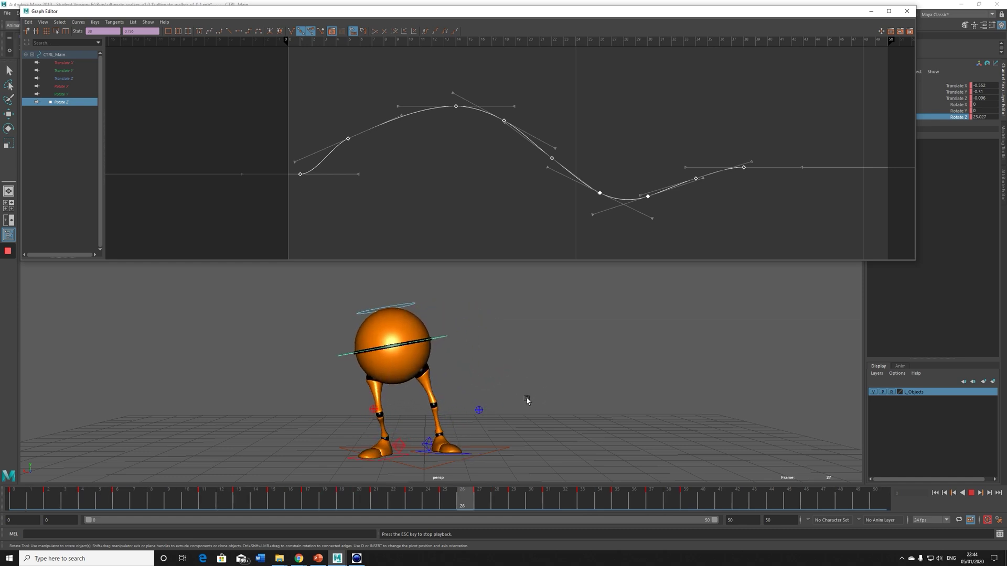
{"action": "key", "text": "Escape"}
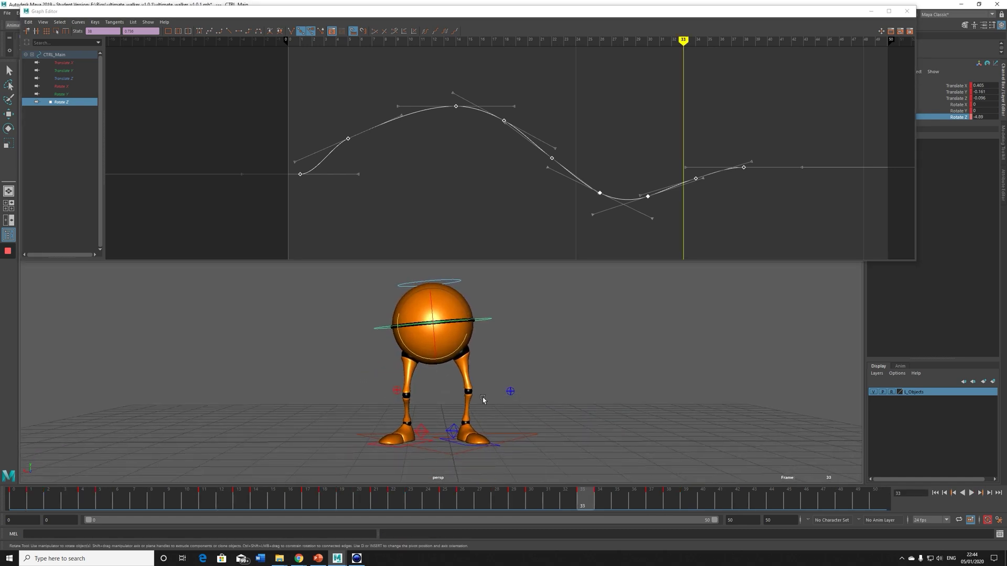
Raise the right foot's toes at frame 14 with a negative Toe Roll, key Toe Roll at 0 on frame 16, and play back
{"action": "left_click", "coordinate": [383, 440]}
{"action": "mouse_move", "coordinate": [337, 501]}
{"action": "left_mouse_down"}
{"action": "mouse_move", "coordinate": [13, 513]}
{"action": "mouse_move", "coordinate": [290, 517]}
{"action": "mouse_move", "coordinate": [223, 517]}
{"action": "mouse_move", "coordinate": [268, 524]}
{"action": "left_mouse_up"}
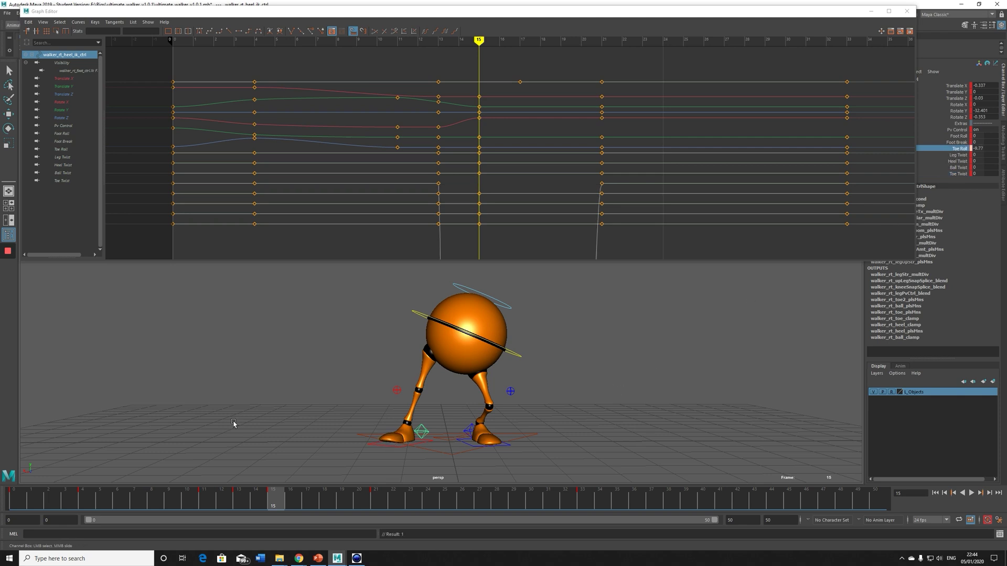
{"action": "key", "text": "ctrl+z"}
{"action": "left_click_drag", "start_coordinate": [283, 505], "coordinate": [258, 505]}
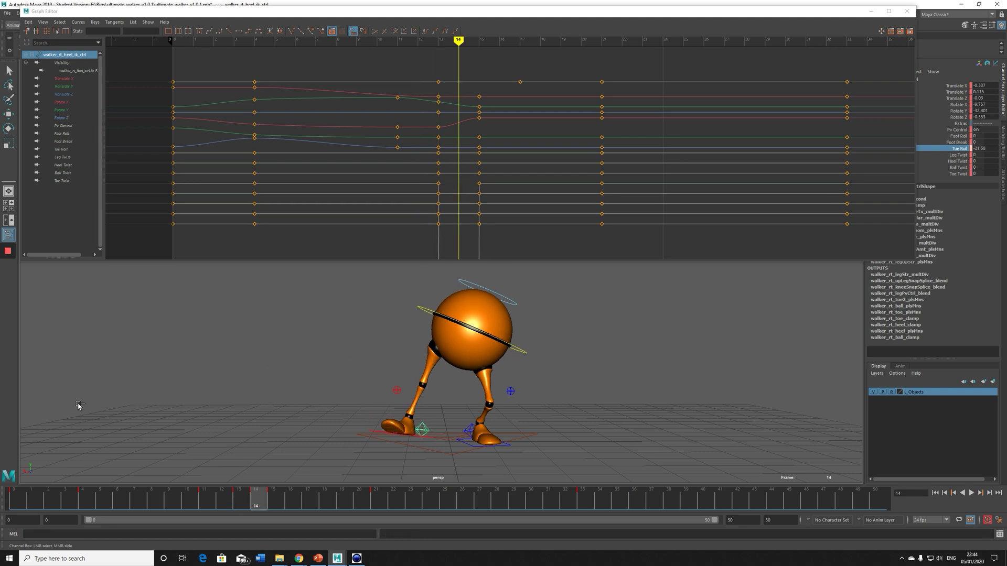
{"action": "left_click_drag", "start_coordinate": [259, 495], "coordinate": [274, 497]}
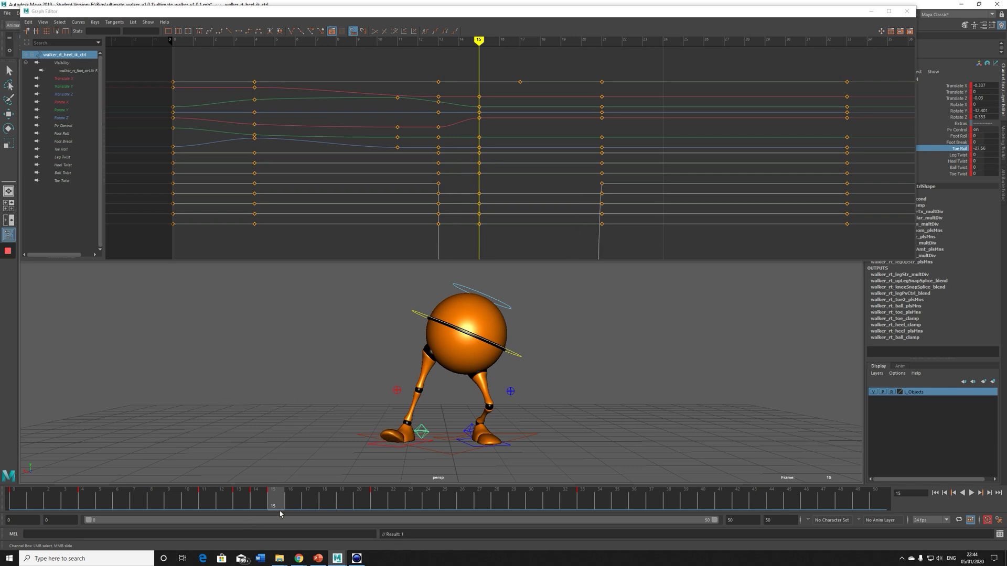
{"action": "left_click", "coordinate": [300, 500]}
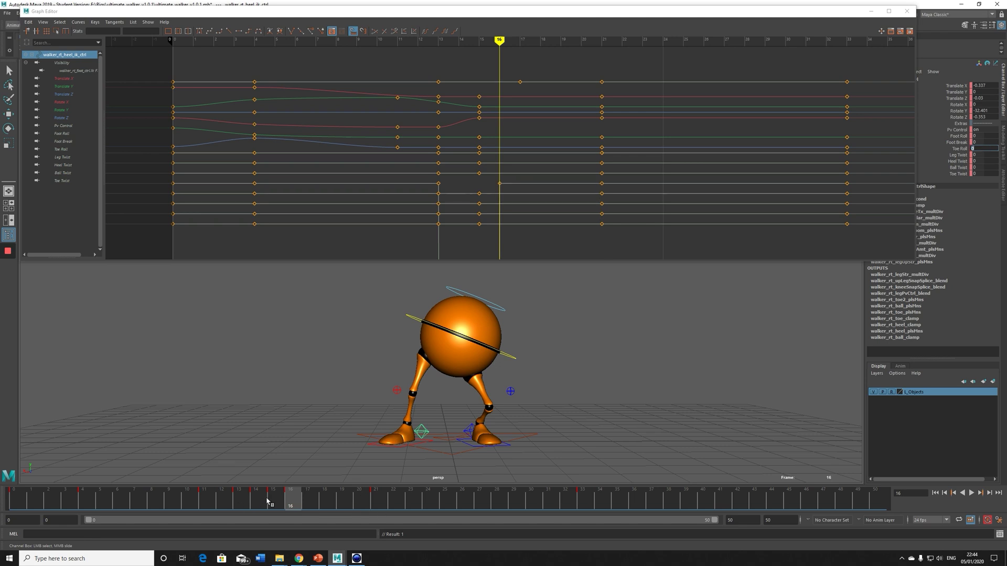
{"action": "left_click_drag", "start_coordinate": [267, 502], "coordinate": [136, 503]}
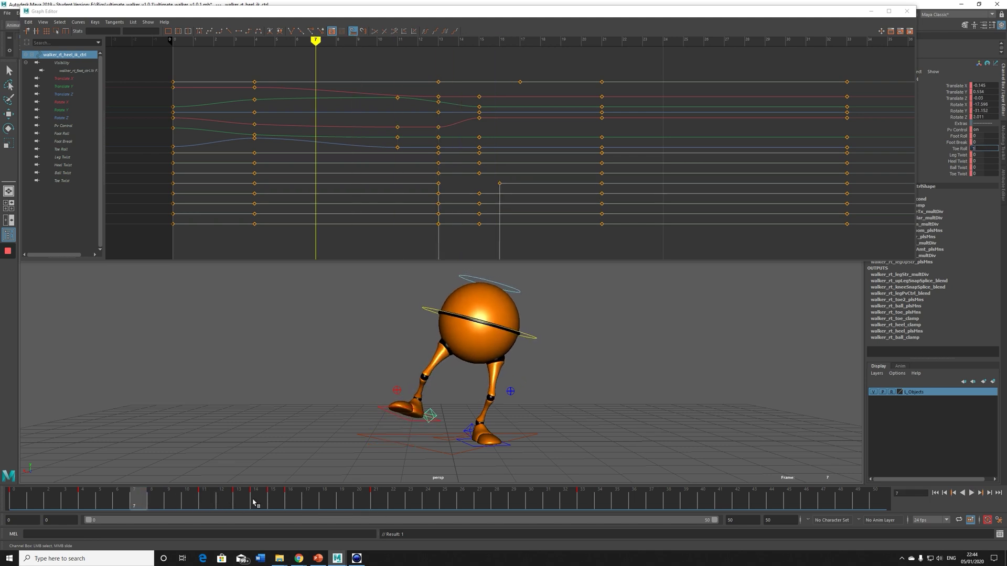
{"action": "key", "text": "alt+v"}
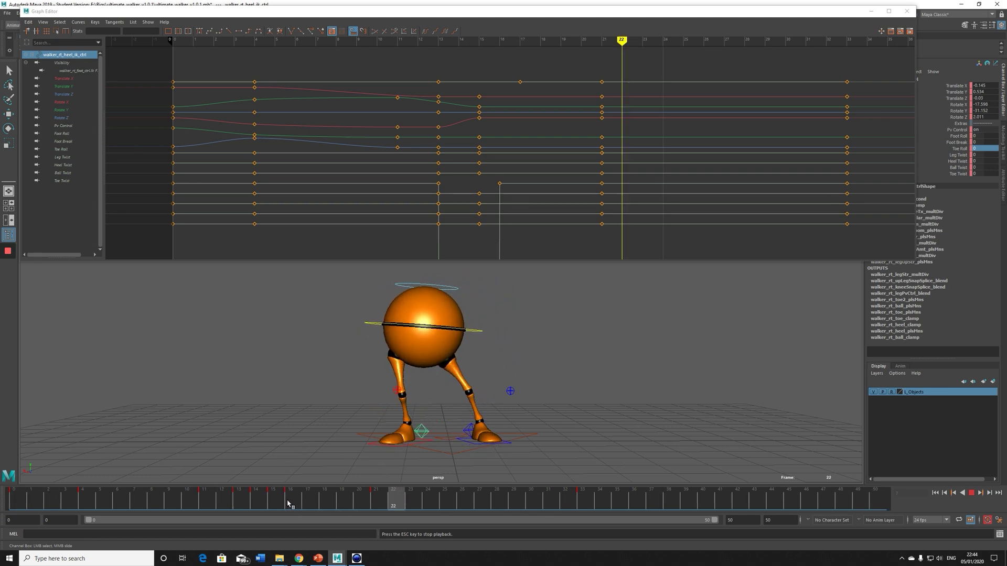
Set the left heel control's Toe Roll to -22.7 at frame 28 to raise the left foot's toes
{"action": "left_click_drag", "start_coordinate": [288, 502], "coordinate": [445, 502]}
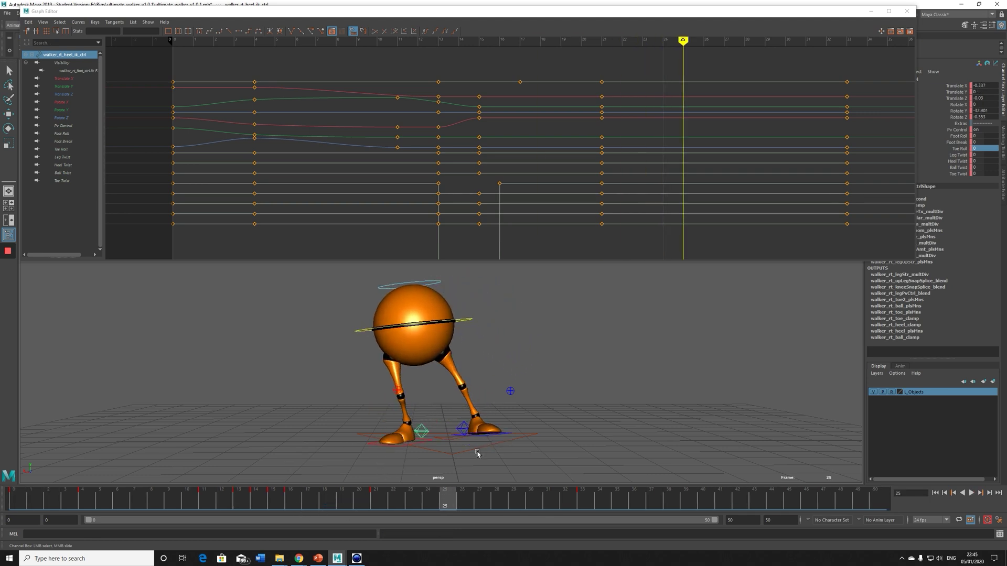
{"action": "left_click", "coordinate": [462, 428]}
{"action": "key", "text": "w"}
{"action": "left_click", "coordinate": [966, 149]}
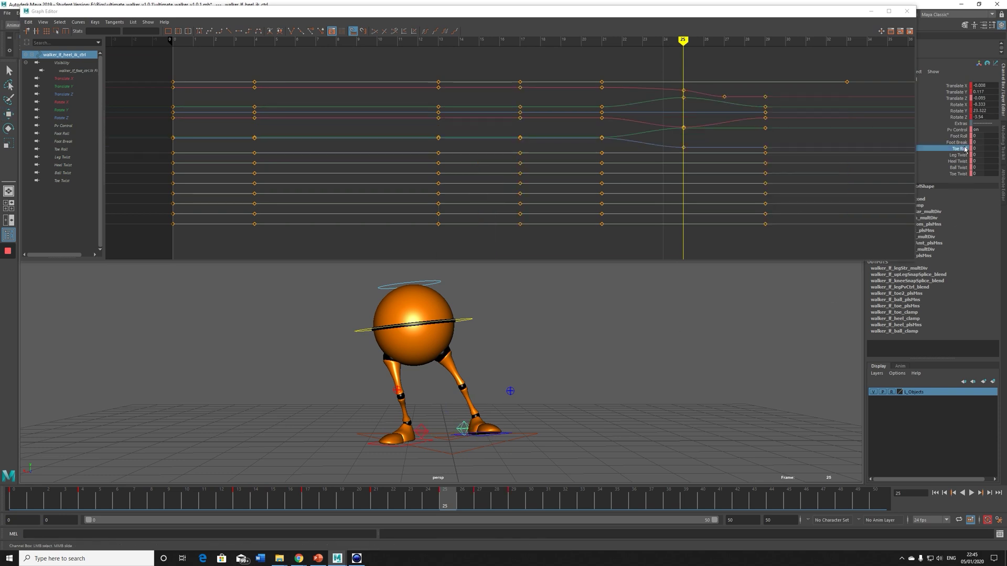
{"action": "left_click_drag", "start_coordinate": [445, 502], "coordinate": [496, 504]}
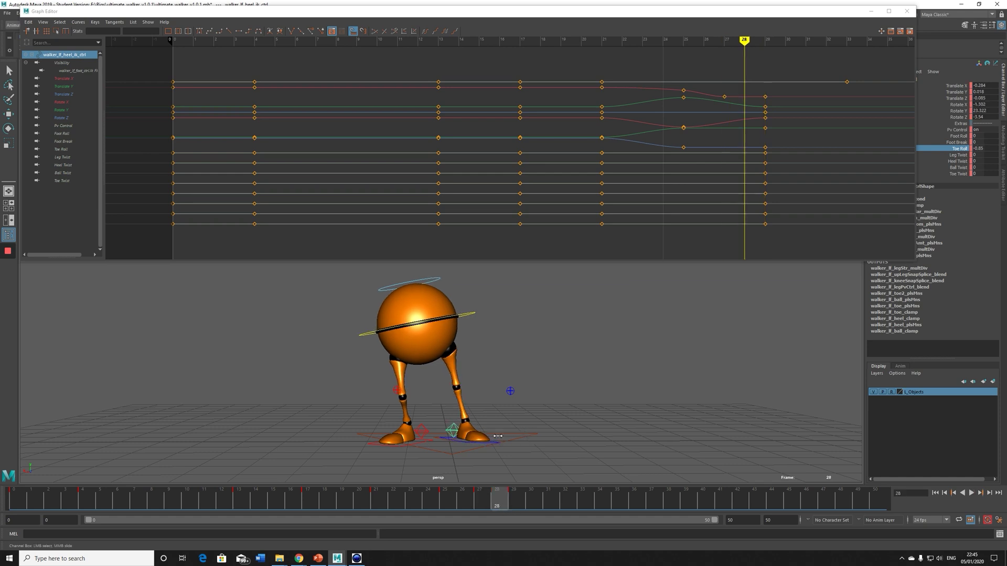
{"action": "middle_click_drag", "start_coordinate": [498, 436], "coordinate": [96, 424]}
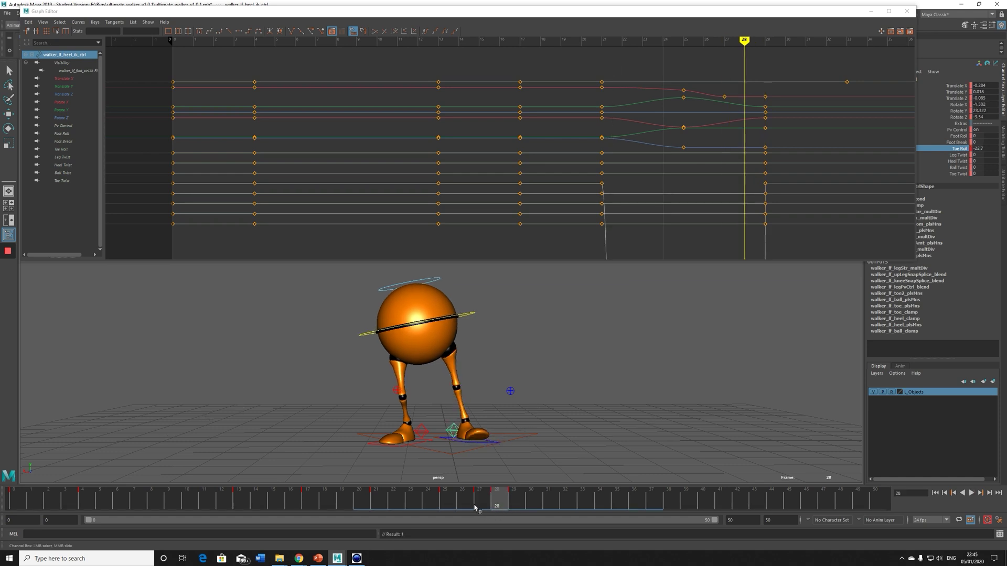
Key the left heel control's Toe Roll at 0 on frame 27 and play back the animation
{"action": "left_click_drag", "start_coordinate": [475, 508], "coordinate": [483, 503]}
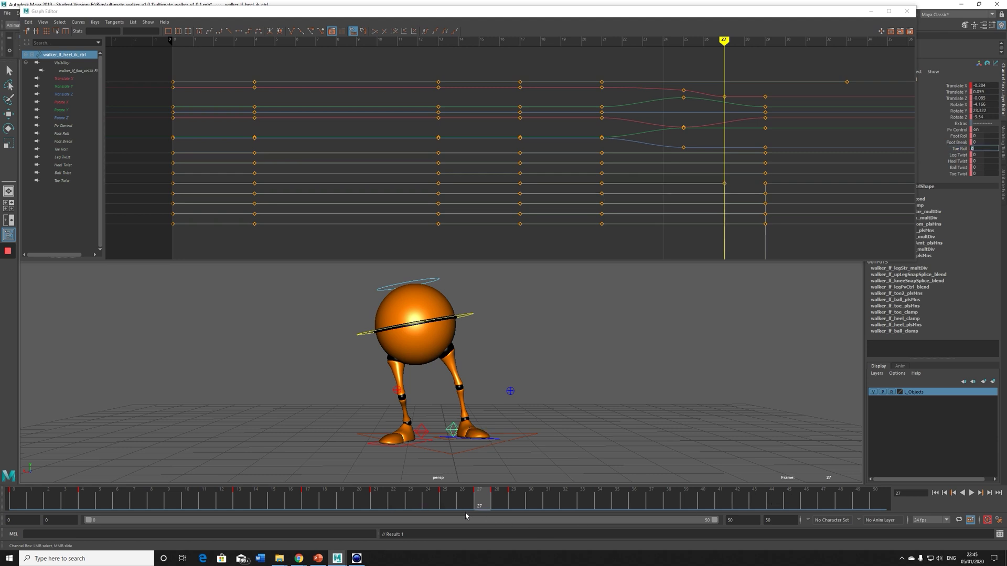
{"action": "left_click_drag", "start_coordinate": [458, 507], "coordinate": [343, 509]}
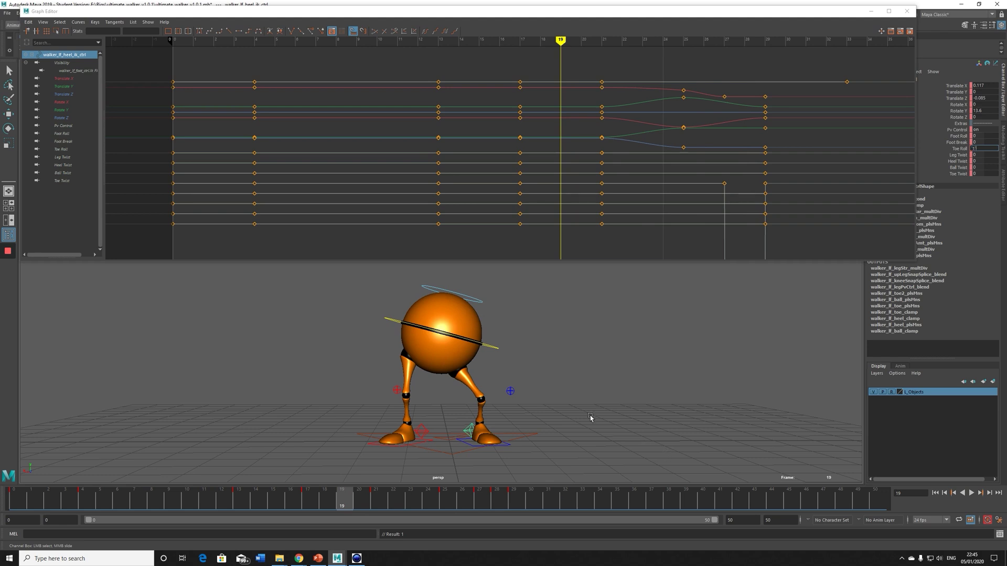
{"action": "key", "text": "alt+v"}
Set the left foot's Toe Roll to about -14.22 at frame 25, delete its keys at frame 27, and play back
{"action": "left_click", "coordinate": [477, 502]}
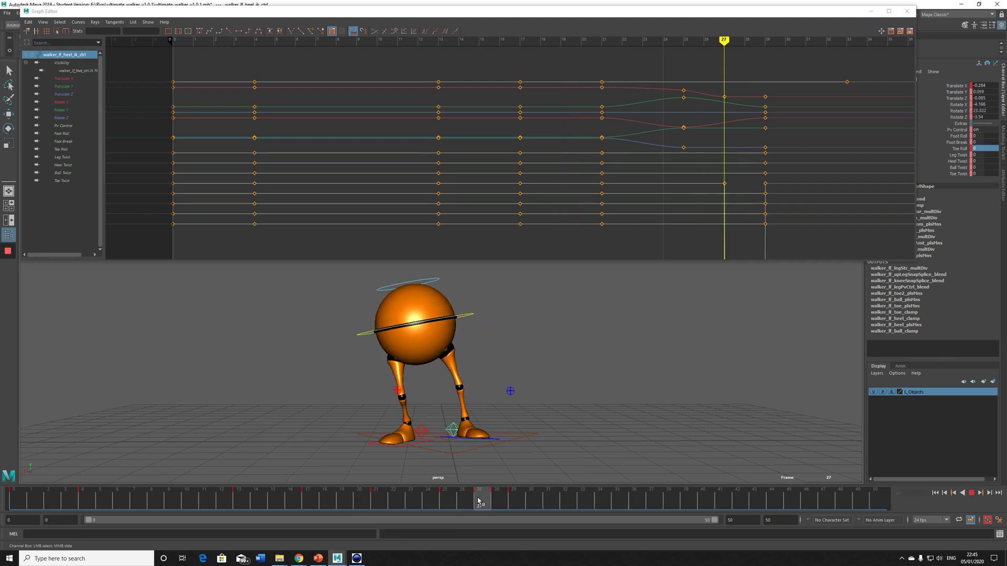
{"action": "left_click_drag", "start_coordinate": [478, 502], "coordinate": [445, 503]}
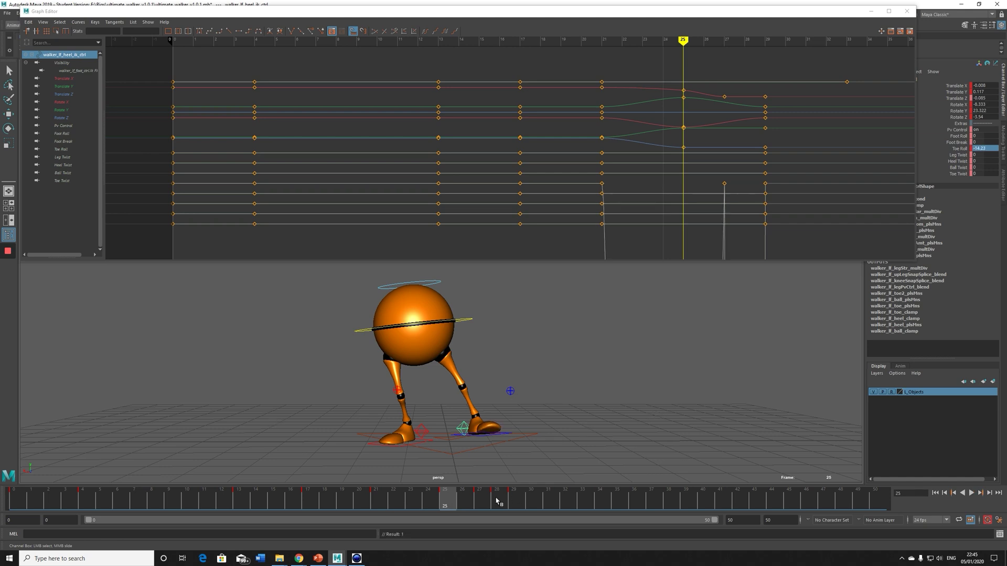
{"action": "left_click", "coordinate": [479, 502]}
{"action": "right_click", "coordinate": [480, 501]}
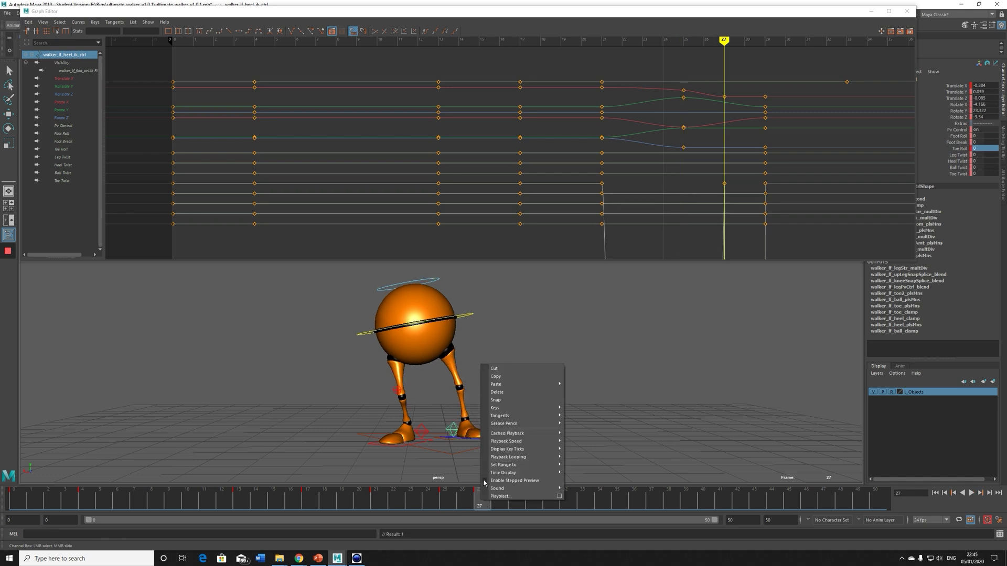
{"action": "left_click", "coordinate": [505, 400]}
{"action": "key", "text": "alt+v"}
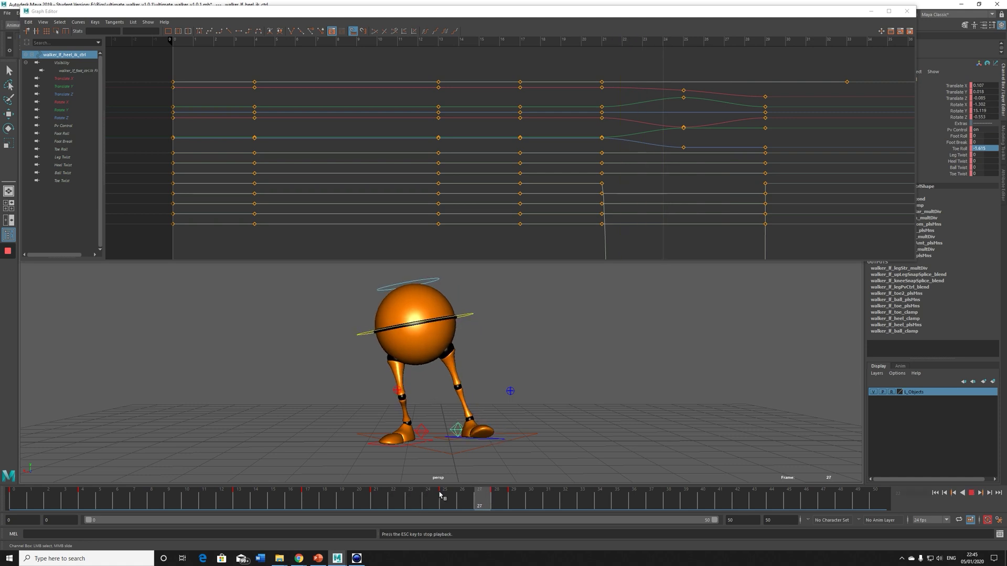
Move the left heel control's keys from frame 29 to frame 30, and play back and scrub to frame 28
{"action": "left_click", "coordinate": [513, 502]}
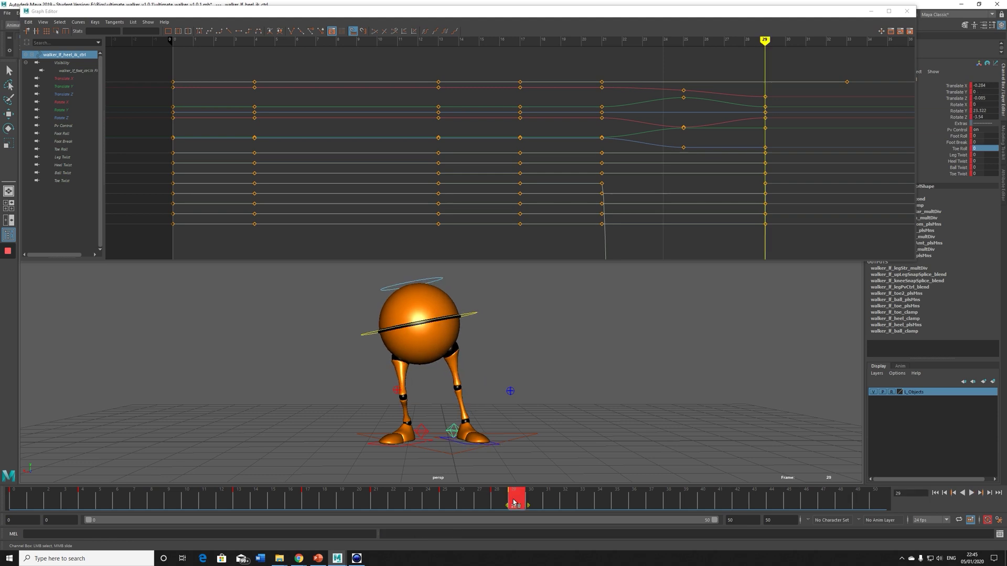
{"action": "key", "text": "alt+v"}
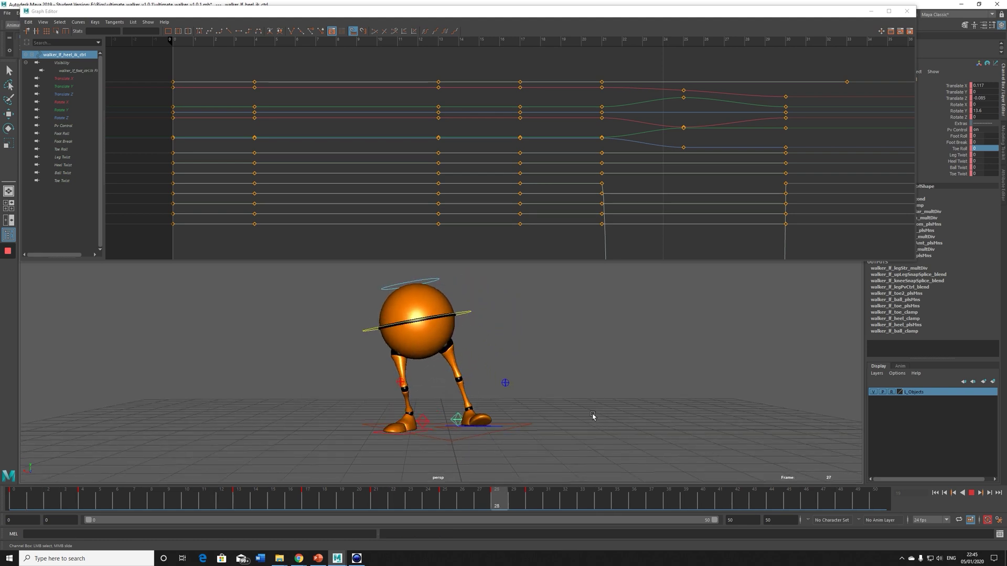
{"action": "left_click_drag", "start_coordinate": [377, 497], "coordinate": [504, 511]}
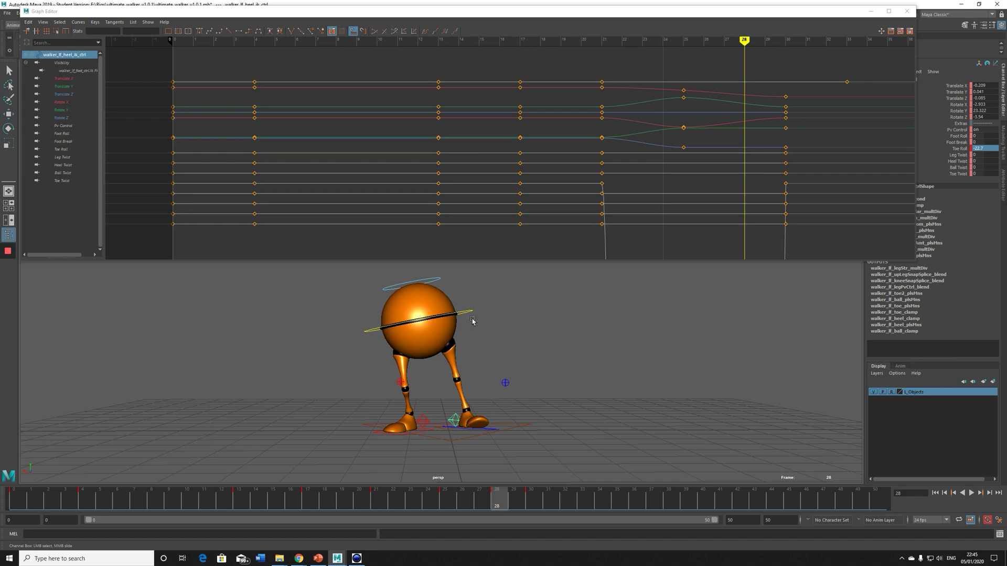
Isolate the body's Rotate Z curve and raise its keys at frames 26, 30 and 34 to lessen the tilt
{"action": "left_click", "coordinate": [472, 315]}
{"action": "key", "text": "w"}
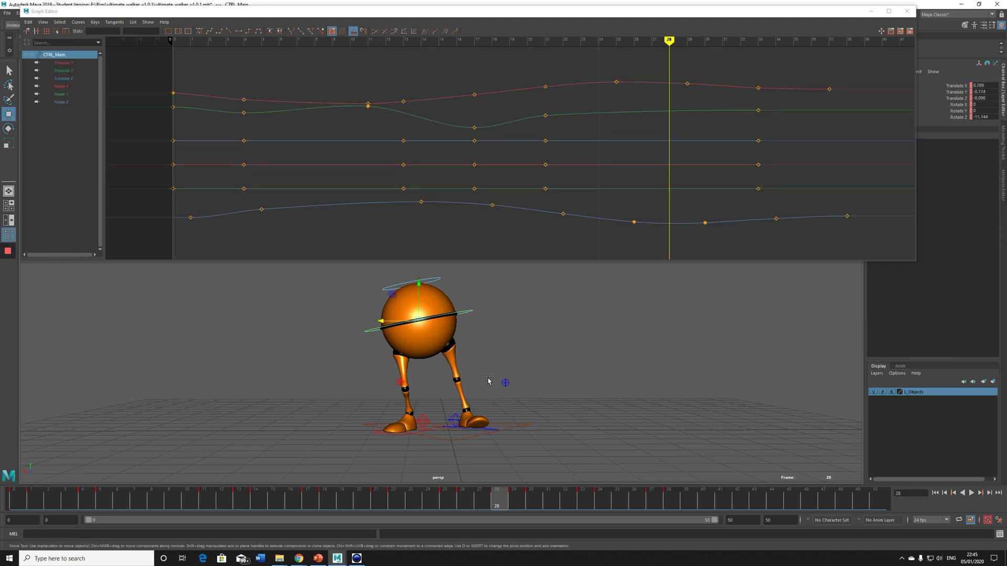
{"action": "left_click", "coordinate": [62, 102]}
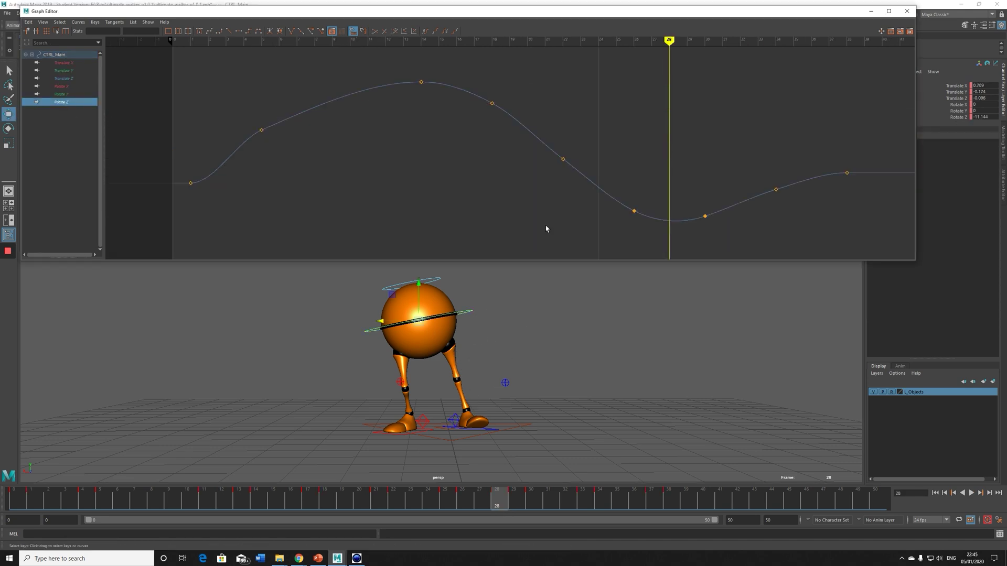
{"action": "left_click_drag", "start_coordinate": [592, 195], "coordinate": [775, 242]}
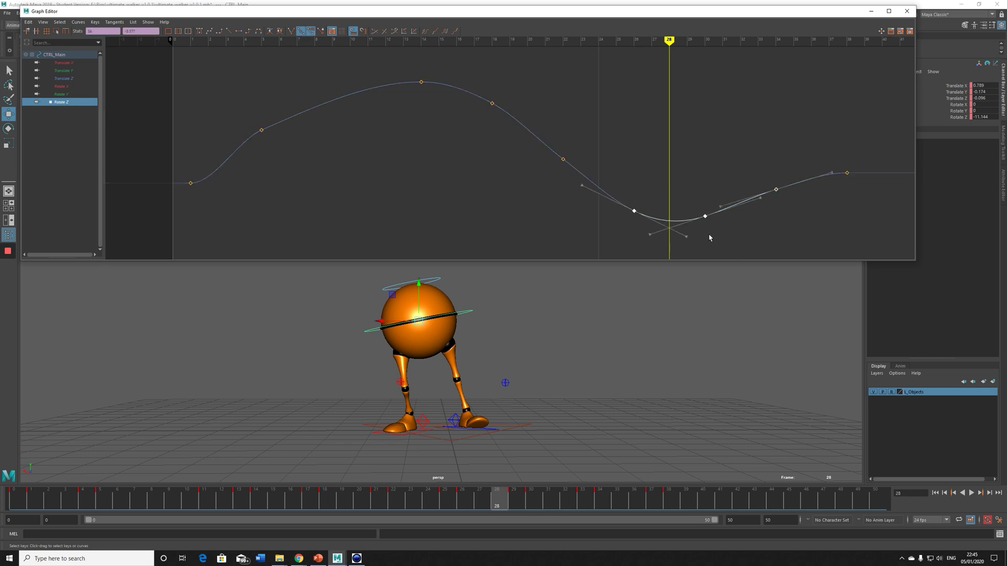
{"action": "middle_click_drag", "start_coordinate": [725, 240], "coordinate": [723, 222], "text": "shift"}
Flatten the Rotate Z tangents at frames 26 and 30 into a shallower valley and play back the animation
{"action": "left_click", "coordinate": [567, 163]}
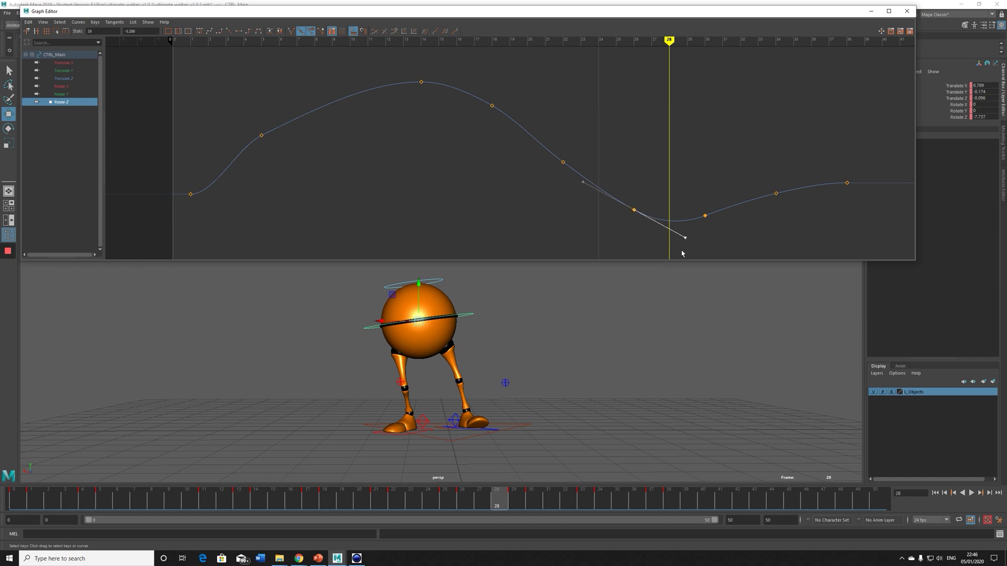
{"action": "middle_click_drag", "start_coordinate": [682, 253], "coordinate": [690, 243]}
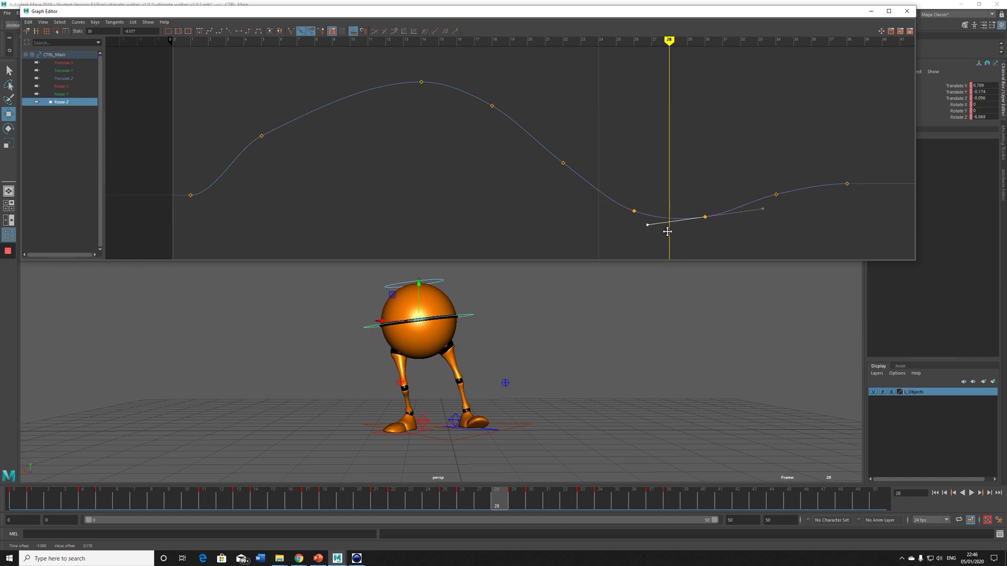
{"action": "left_click_drag", "start_coordinate": [486, 504], "coordinate": [436, 501]}
{"action": "key", "text": "alt+v"}
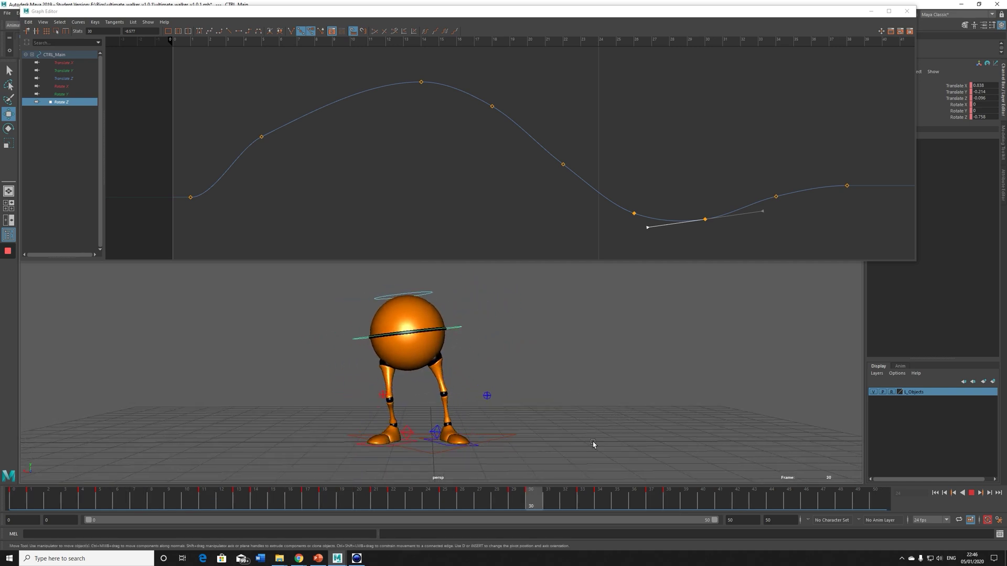
Compare the body's tilt at frame 12 with its tilt at frame 29
{"action": "key", "text": "Escape"}
{"action": "left_click_drag", "start_coordinate": [462, 499], "coordinate": [218, 483]}
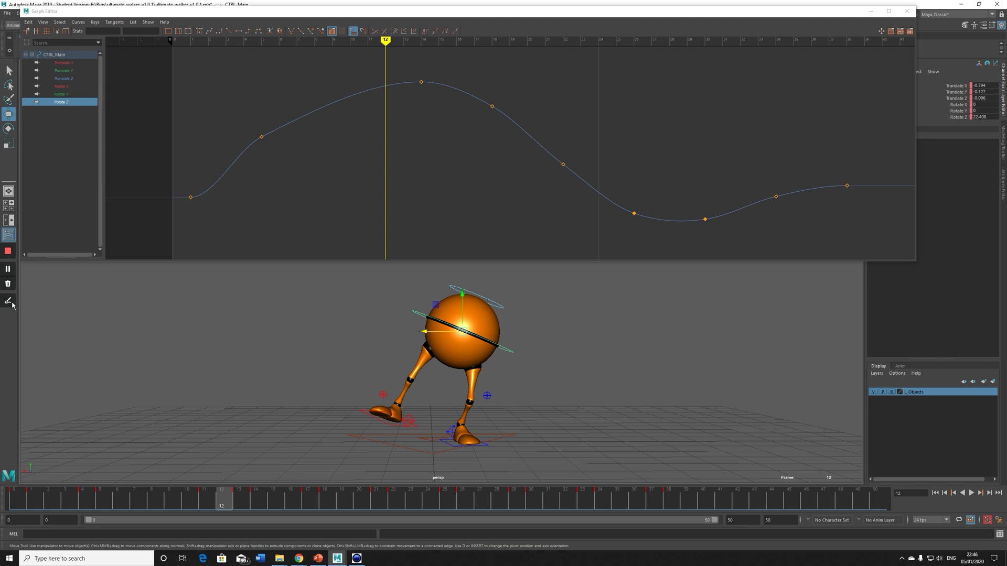
{"action": "left_click", "coordinate": [10, 302]}
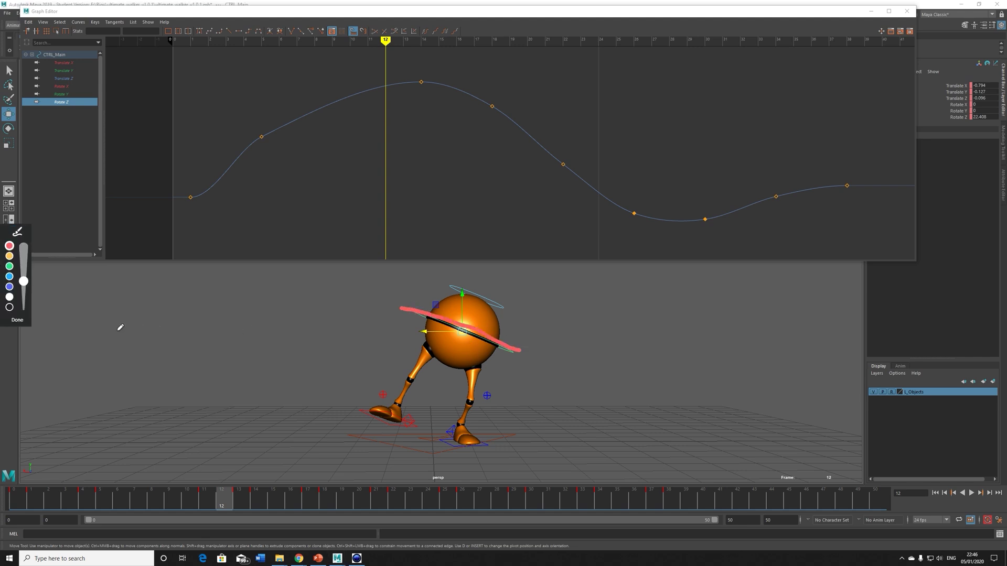
{"action": "left_click", "coordinate": [22, 324]}
{"action": "left_click_drag", "start_coordinate": [239, 504], "coordinate": [514, 511]}
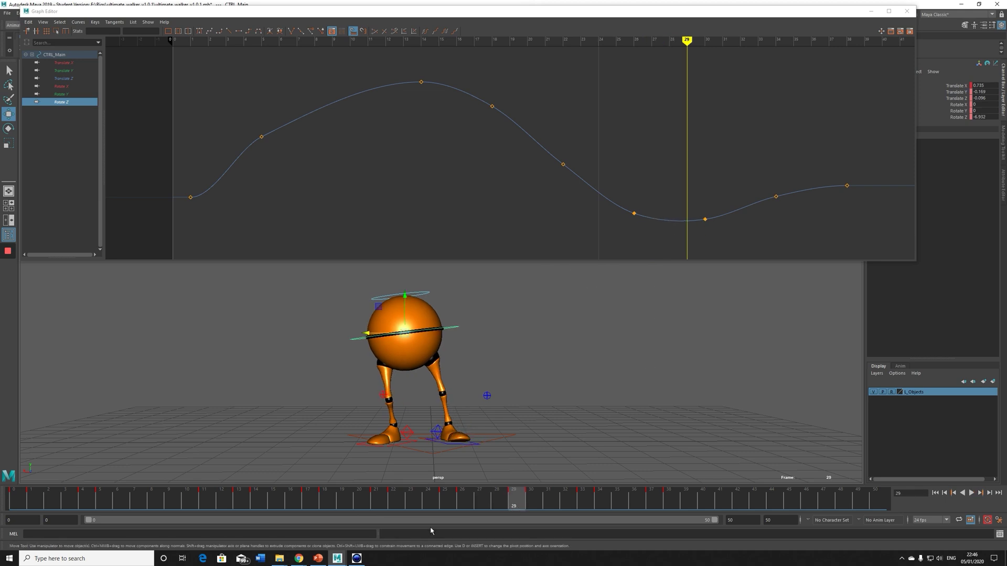
Lower the body's Rotate Z keys at frames 14 and 18 to lessen the tilt, and play back the animation
{"action": "left_click_drag", "start_coordinate": [456, 506], "coordinate": [255, 498]}
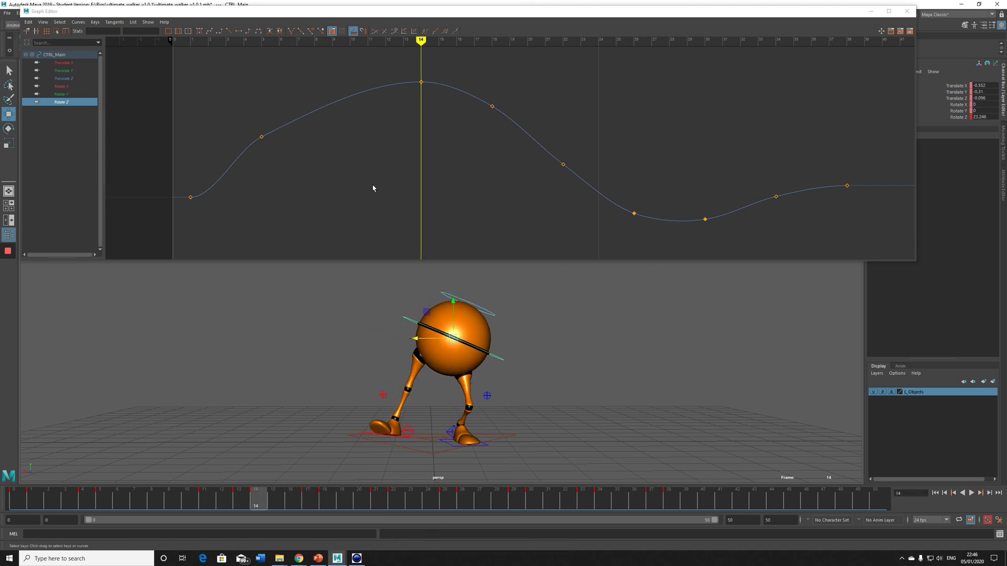
{"action": "left_click_drag", "start_coordinate": [392, 73], "coordinate": [494, 157]}
{"action": "middle_click_drag", "start_coordinate": [494, 157], "coordinate": [490, 176]}
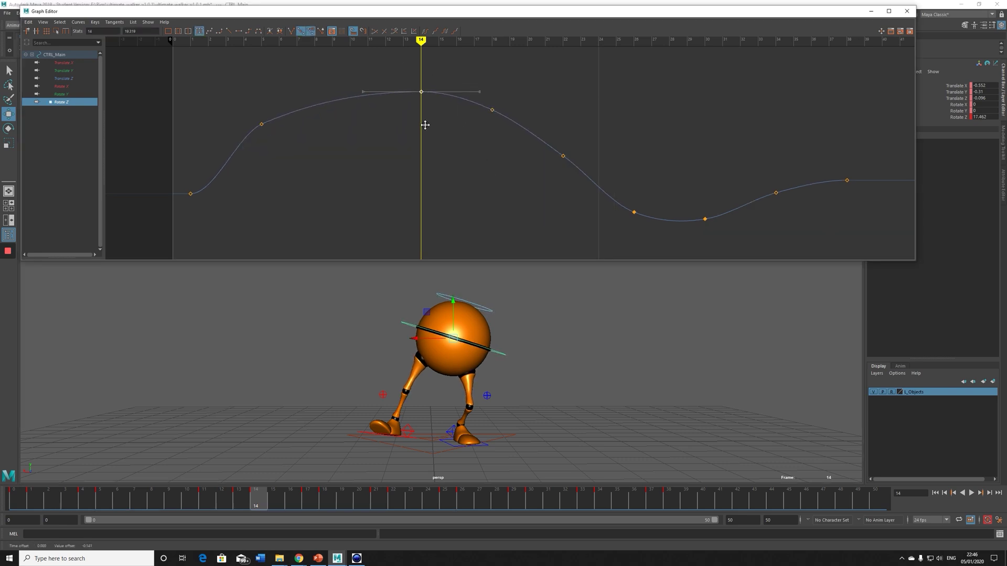
{"action": "left_click", "coordinate": [497, 114]}
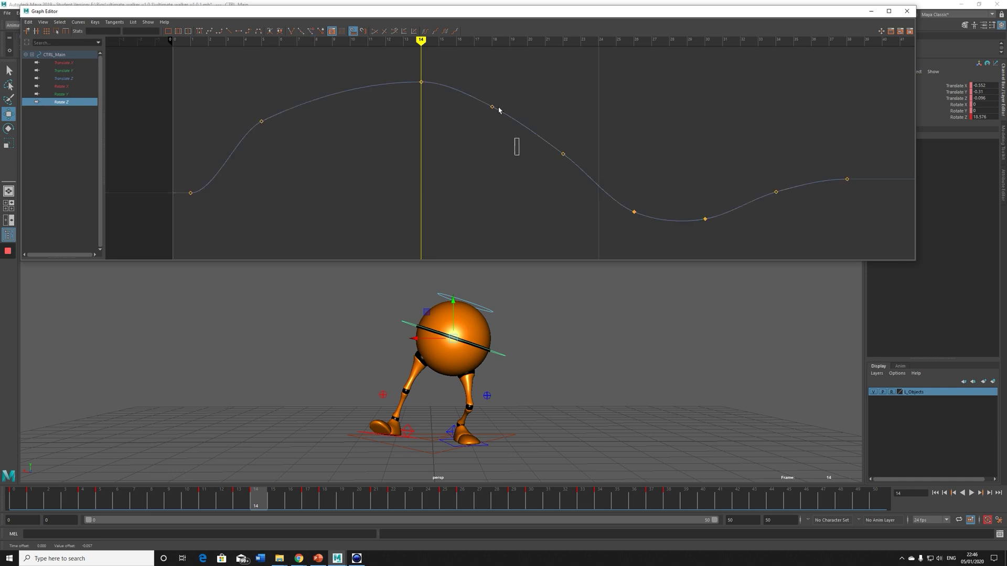
{"action": "key", "text": "alt+v"}
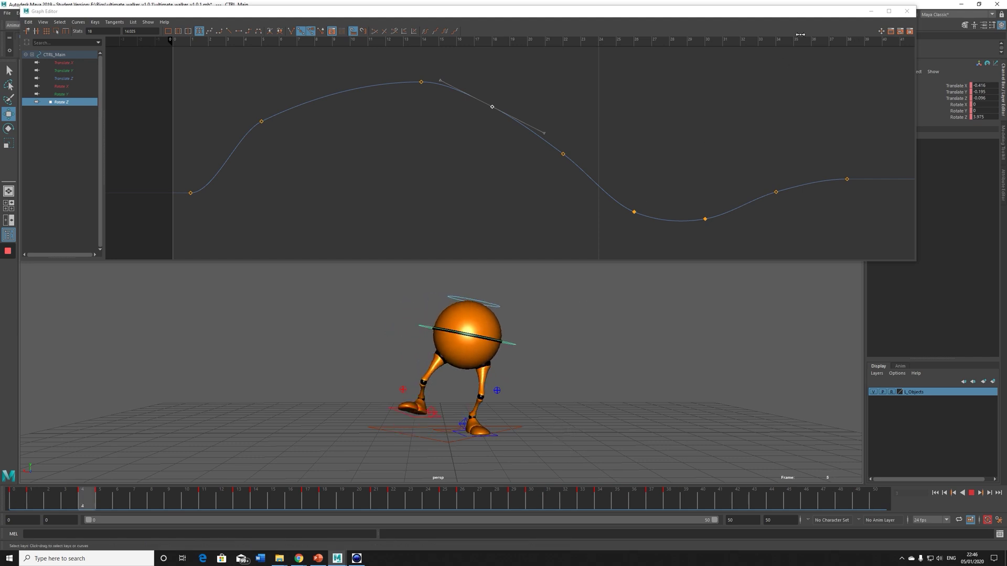
Clear the Graph Editor out of the way and replay the weight shift from the first frame with the whole character in view
{"action": "left_click_drag", "start_coordinate": [63, 11], "coordinate": [1006, 56]}
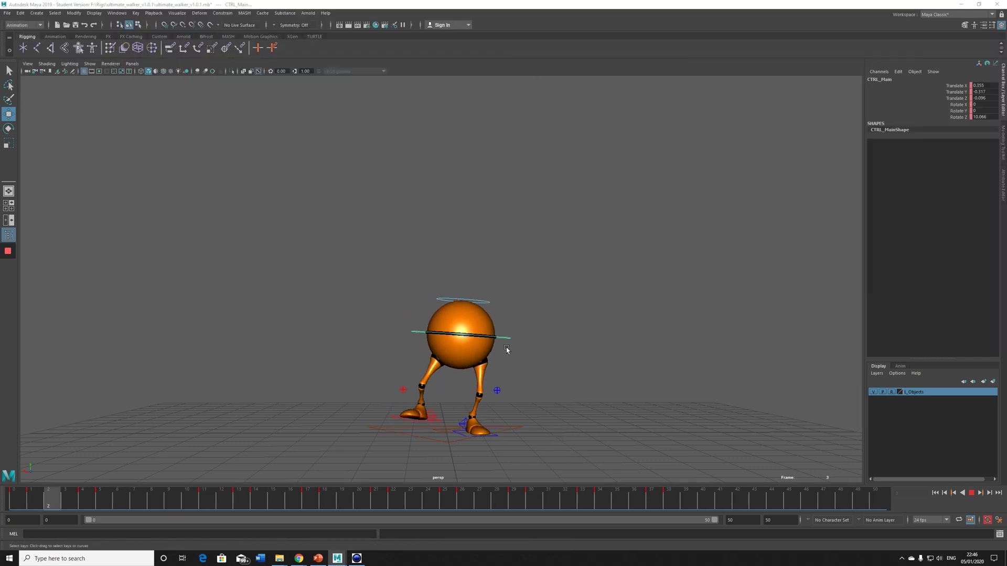
{"action": "left_click_drag", "start_coordinate": [505, 347], "coordinate": [420, 362], "text": "alt"}
{"action": "right_click_drag", "start_coordinate": [420, 362], "coordinate": [258, 344], "text": "alt"}
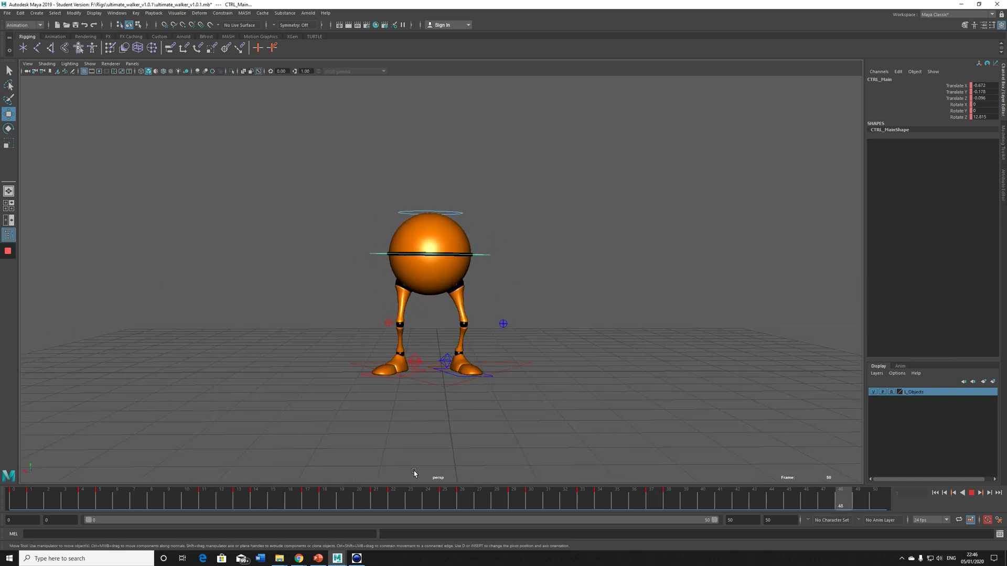
{"action": "key", "text": "Escape"}
{"action": "key", "text": "alt+shift+v"}
{"action": "key", "text": "alt+v"}
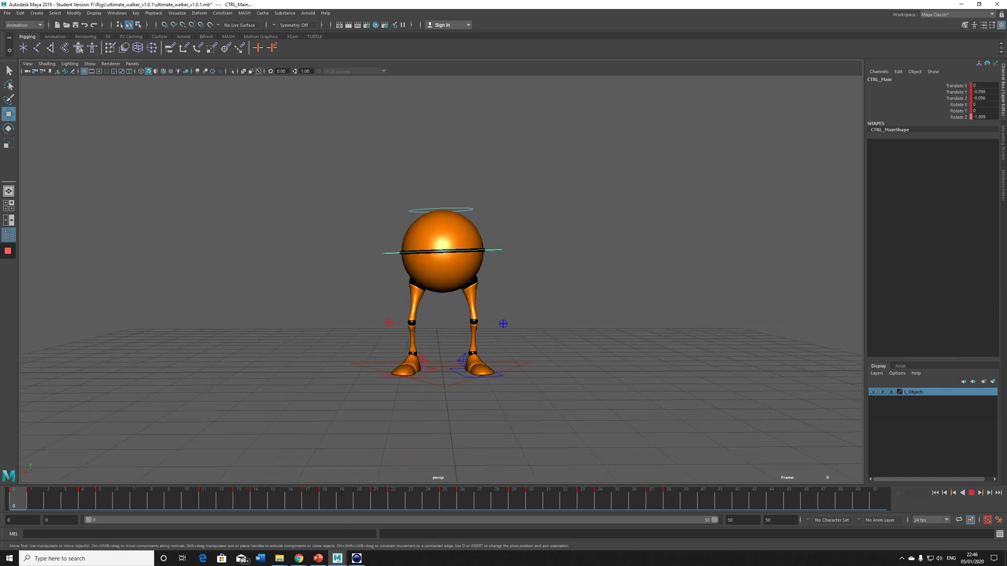
Delete all keys of the top control after frame 0 and return to the start of the animation
{"action": "left_click", "coordinate": [467, 211]}
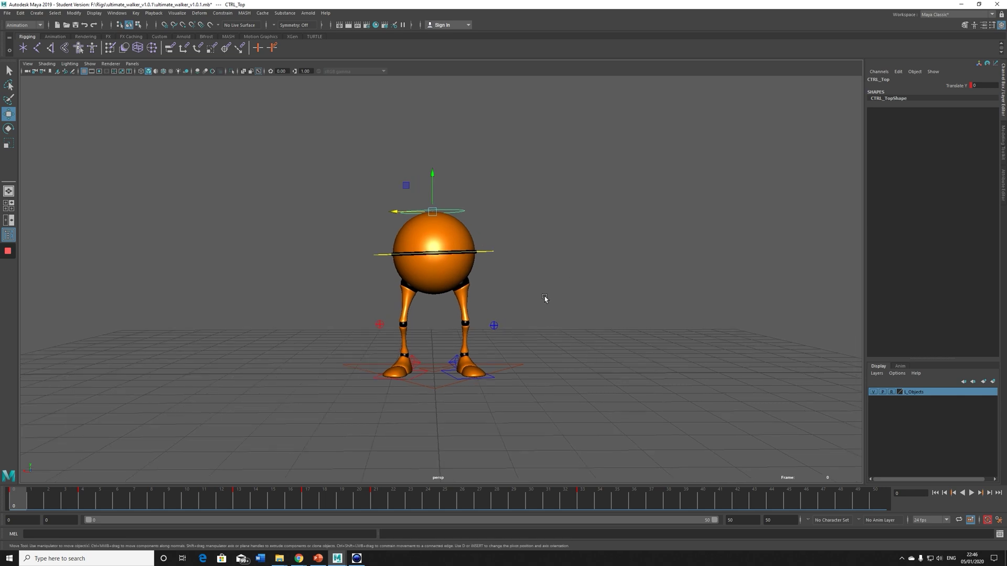
{"action": "left_click_drag", "start_coordinate": [86, 501], "coordinate": [624, 501], "text": "shift"}
{"action": "right_click", "coordinate": [615, 501]}
{"action": "left_click", "coordinate": [641, 396]}
{"action": "key", "text": "alt+shift+v"}
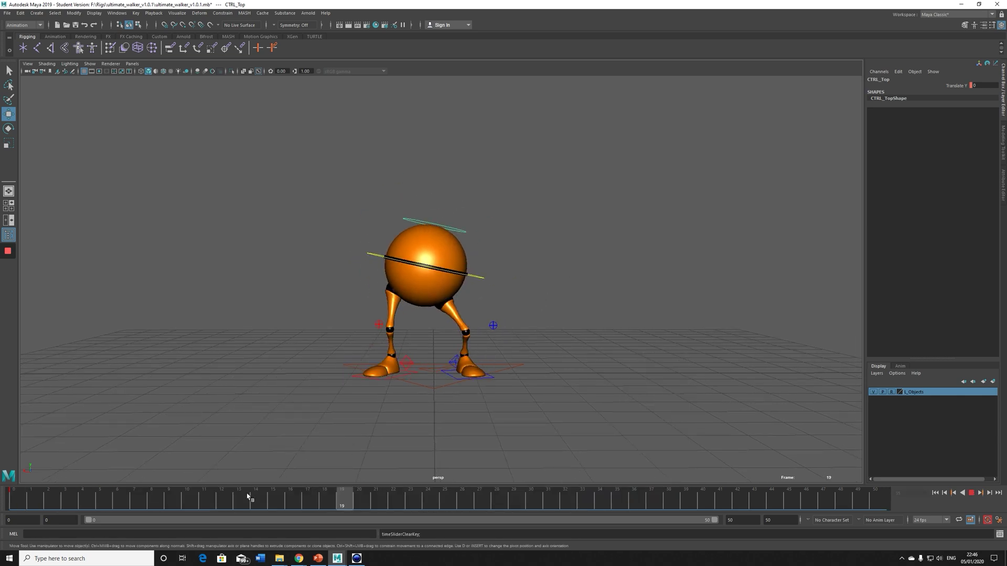
Stretch the body at frame 11 by raising the top control's Translate Y to about 0.155, and move that key to frame 13
{"action": "left_click", "coordinate": [430, 173]}
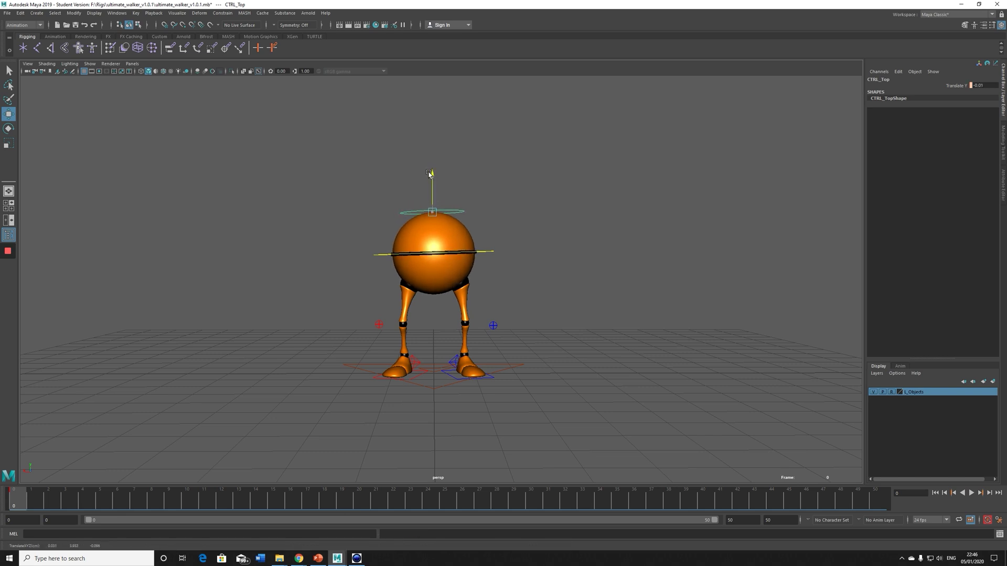
{"action": "key", "text": "ctrl+z"}
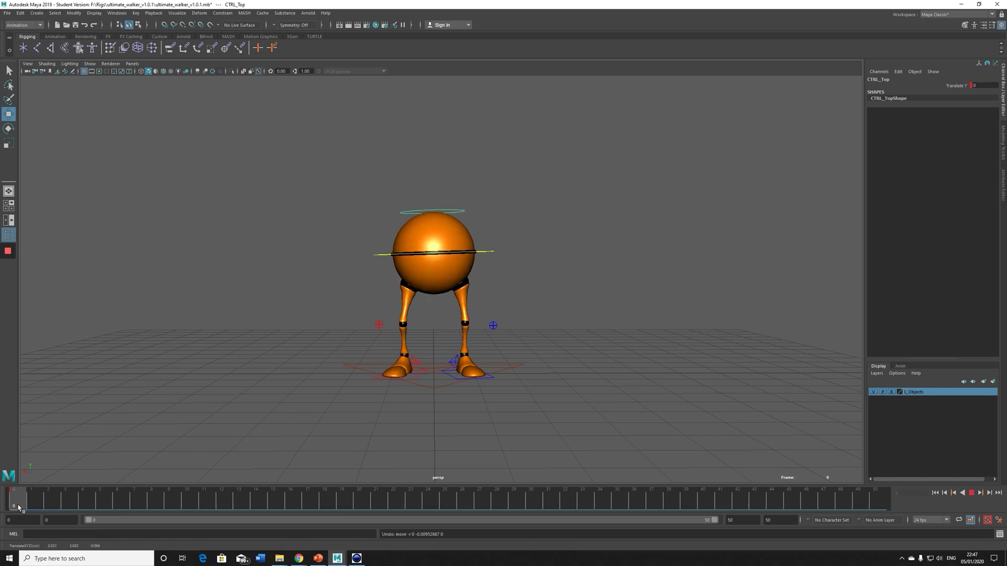
{"action": "left_click_drag", "start_coordinate": [15, 505], "coordinate": [187, 519]}
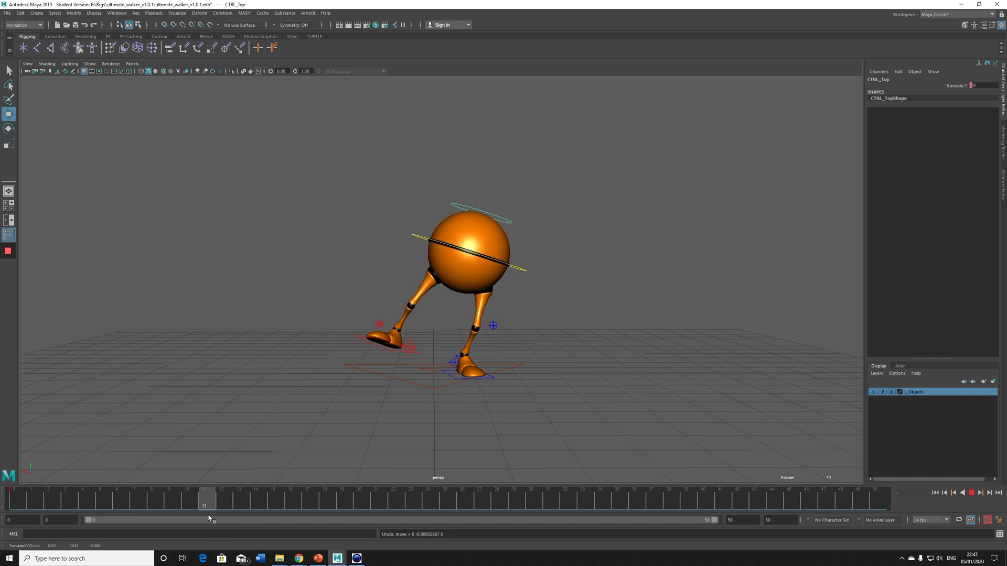
{"action": "left_click_drag", "start_coordinate": [486, 175], "coordinate": [484, 177]}
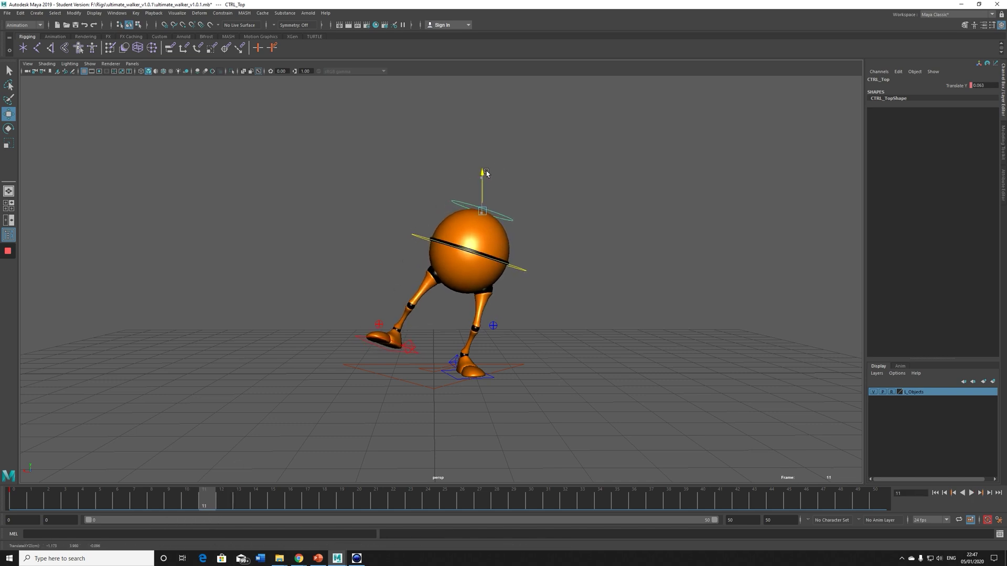
{"action": "left_click_drag", "start_coordinate": [208, 497], "coordinate": [278, 508]}
{"action": "key", "text": "alt+v"}
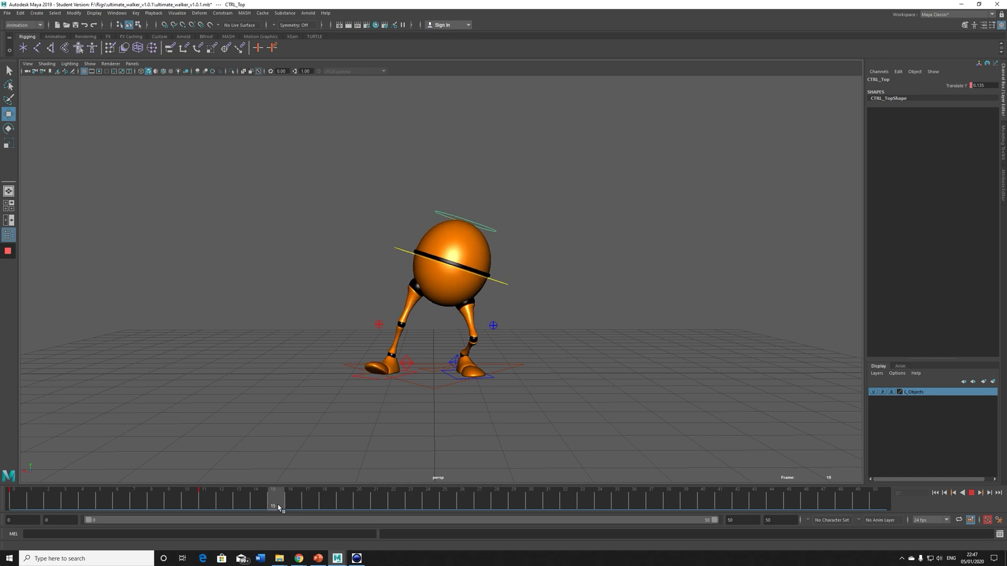
{"action": "left_click", "coordinate": [204, 503]}
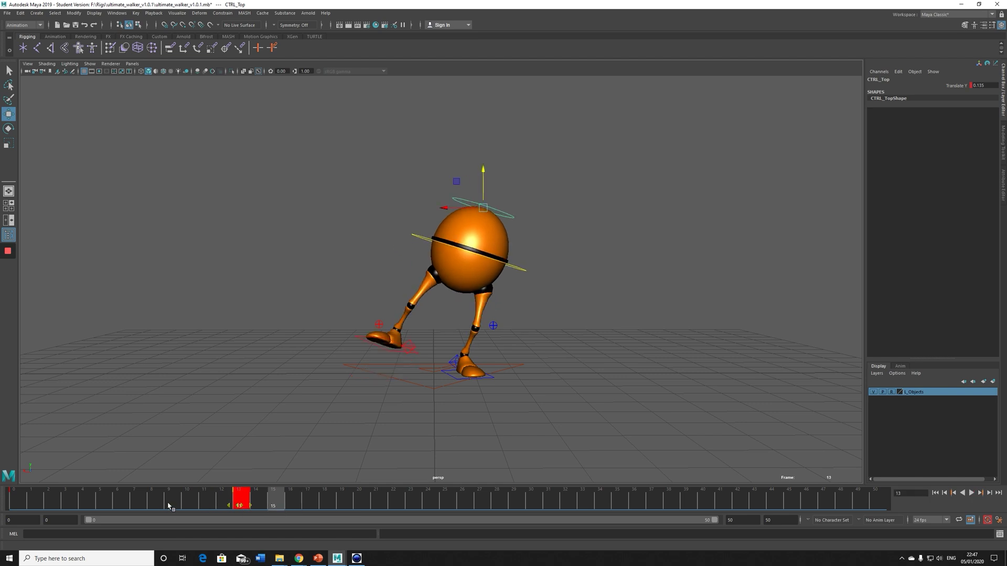
Squash the body at frame 16 with the top control's Translate Y at about -0.092, and stretch it to about 0.078 at frame 26
{"action": "left_click_drag", "start_coordinate": [168, 506], "coordinate": [290, 505]}
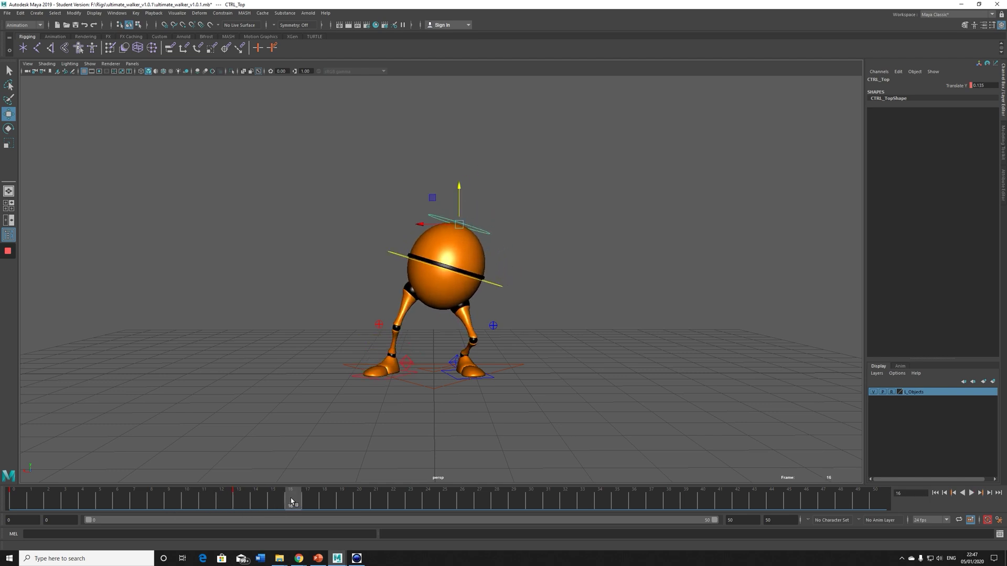
{"action": "left_click_drag", "start_coordinate": [457, 182], "coordinate": [457, 193]}
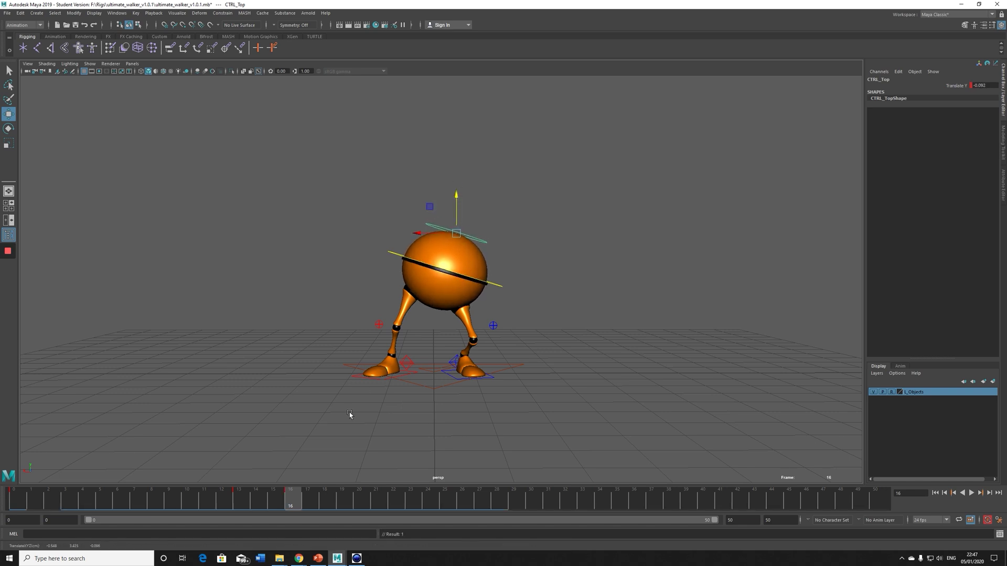
{"action": "left_click_drag", "start_coordinate": [304, 498], "coordinate": [464, 497]}
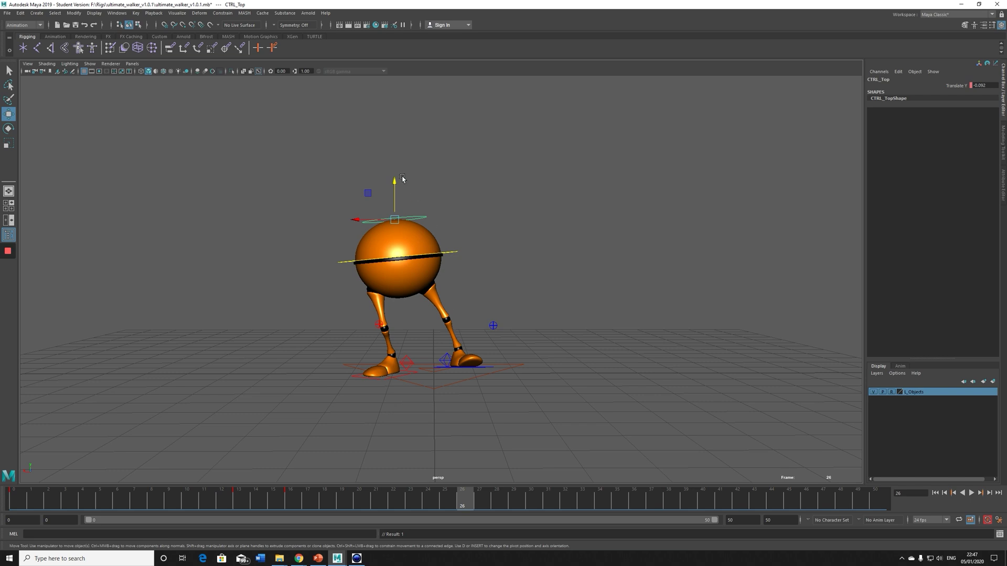
{"action": "left_click_drag", "start_coordinate": [403, 179], "coordinate": [396, 182]}
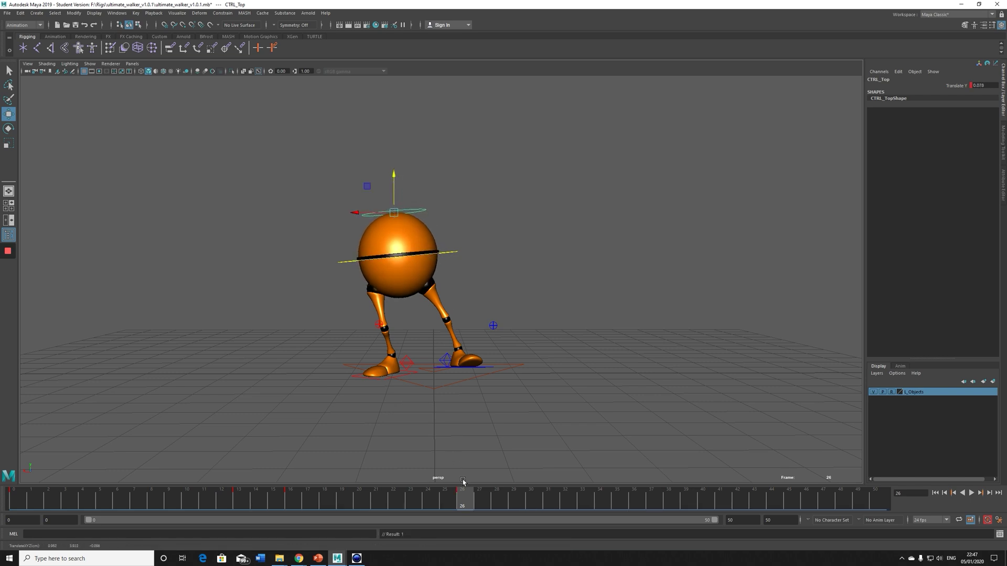
Lower the top control at frame 31, key its Translate Y at 0 on frame 38, and play back the squash and stretch
{"action": "left_click_drag", "start_coordinate": [464, 495], "coordinate": [546, 501]}
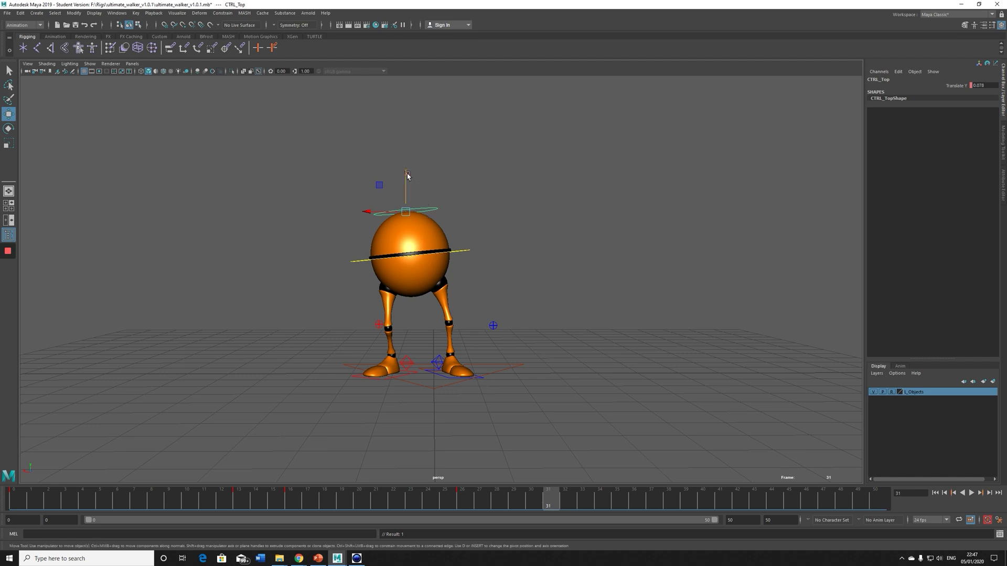
{"action": "left_click_drag", "start_coordinate": [407, 177], "coordinate": [407, 180]}
{"action": "left_click_drag", "start_coordinate": [560, 502], "coordinate": [668, 505]}
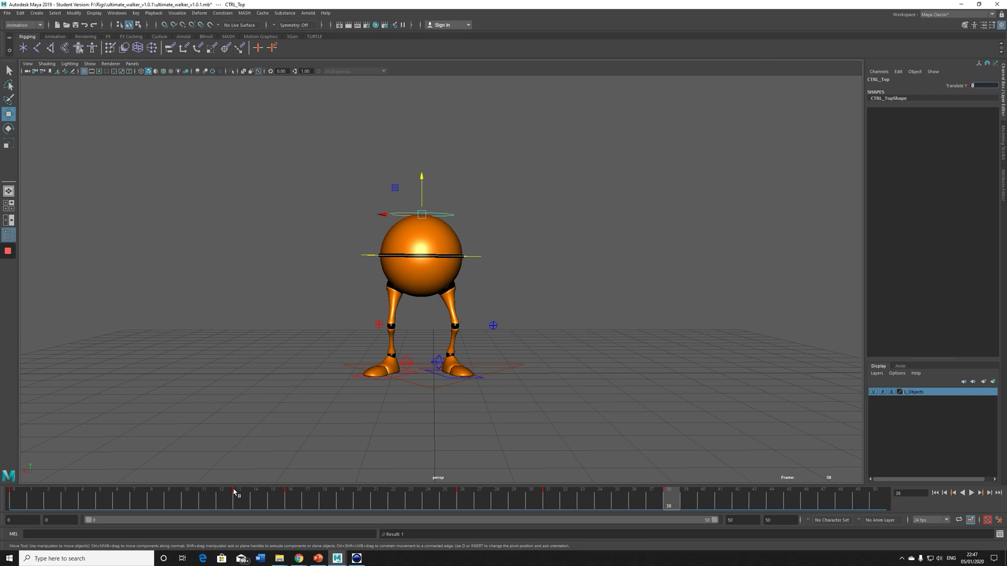
{"action": "key", "text": "alt+v"}
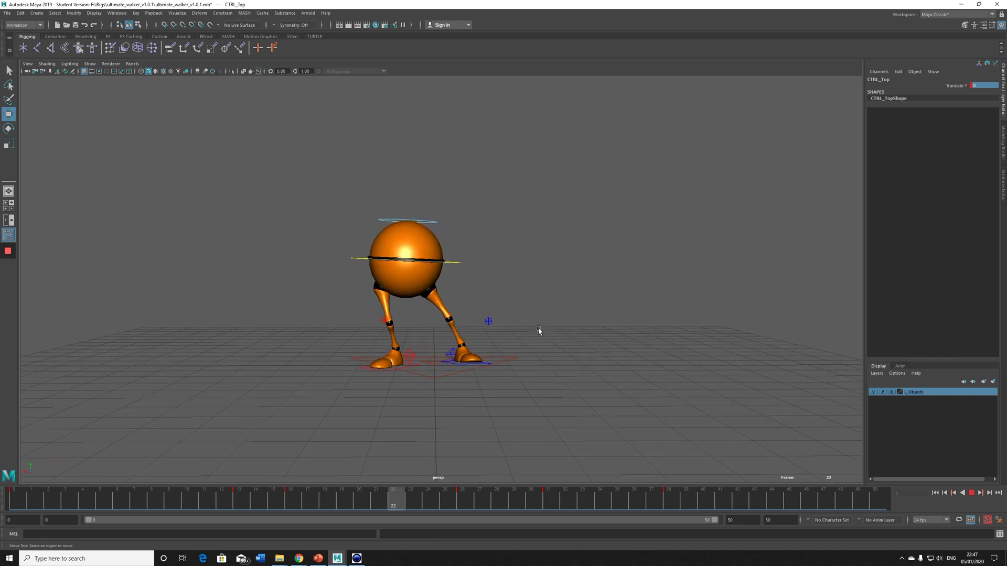
{"action": "left_click", "coordinate": [90, 64]}
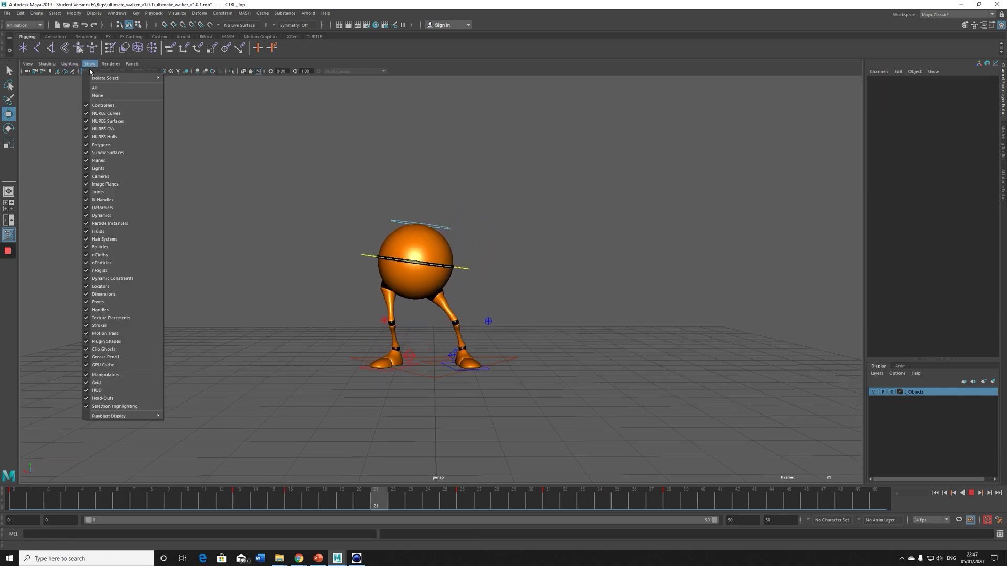
{"action": "left_click", "coordinate": [109, 114]}
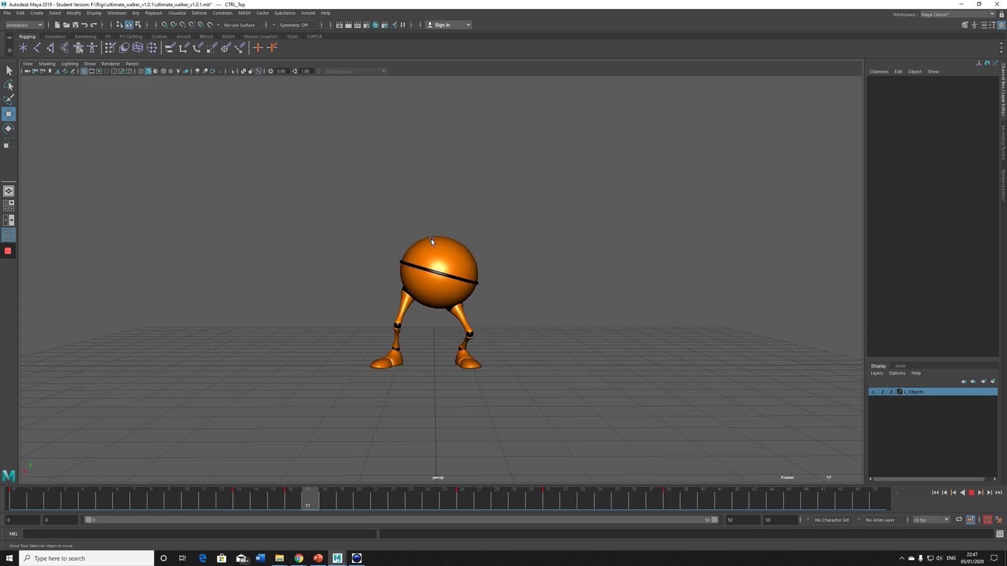
{"action": "left_click", "coordinate": [89, 64]}
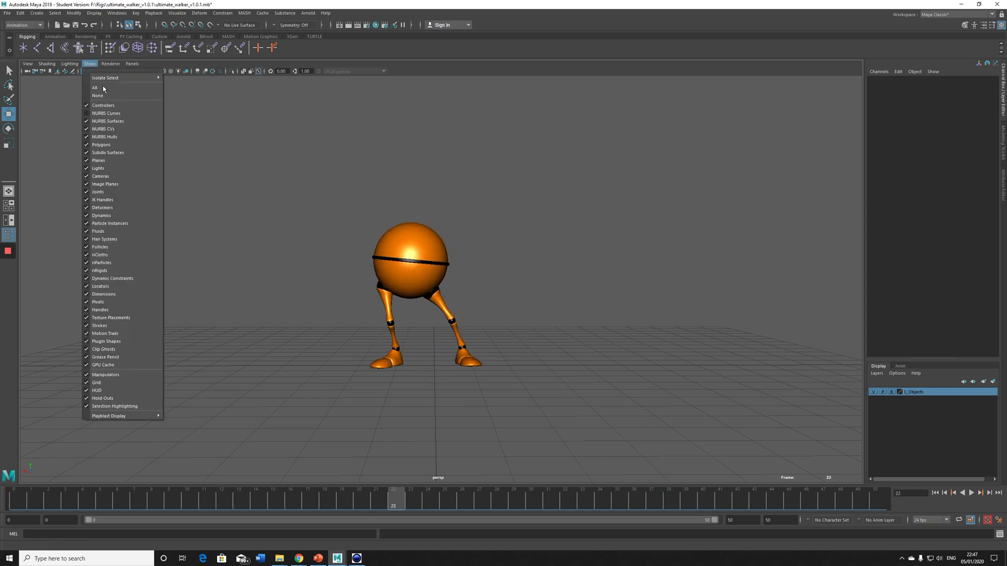
{"action": "left_click", "coordinate": [109, 113]}
Select all the rig's controls to find their last key, and set the playback and animation end to frame 38
{"action": "left_click_drag", "start_coordinate": [210, 127], "coordinate": [690, 459]}
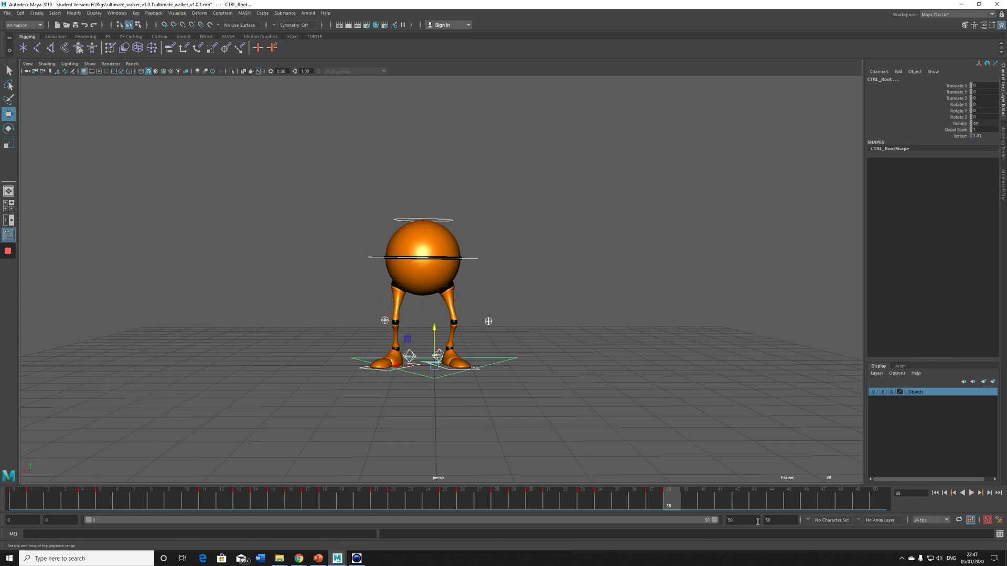
{"action": "type", "text": "38"}
{"action": "key", "text": "Return"}
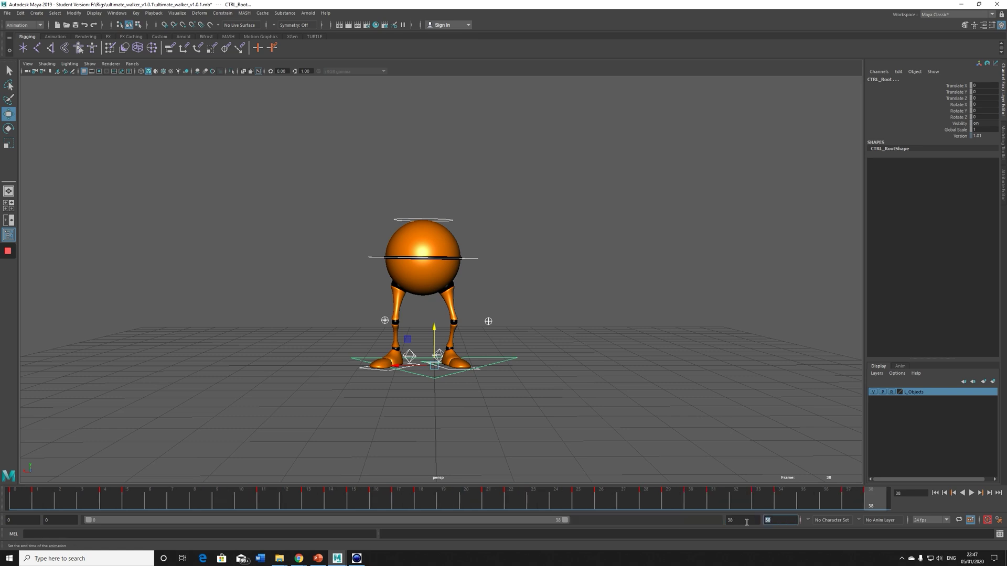
{"action": "type", "text": "38"}
{"action": "key", "text": "Return"}
{"action": "left_click", "coordinate": [604, 374]}
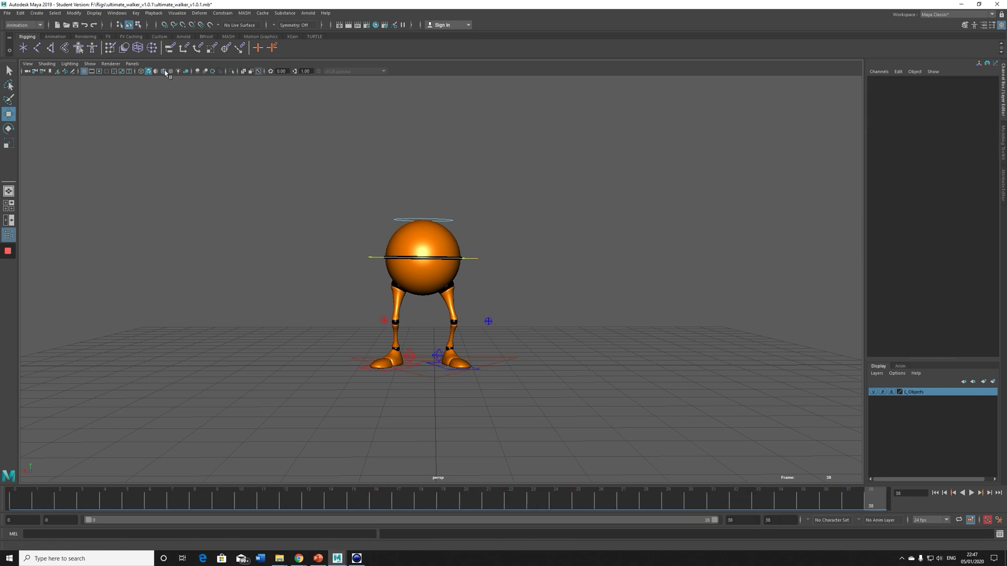
Hide the NURBS curves in the viewport and play back the animation without the rig controls
{"action": "left_click", "coordinate": [88, 64]}
{"action": "left_click", "coordinate": [107, 113]}
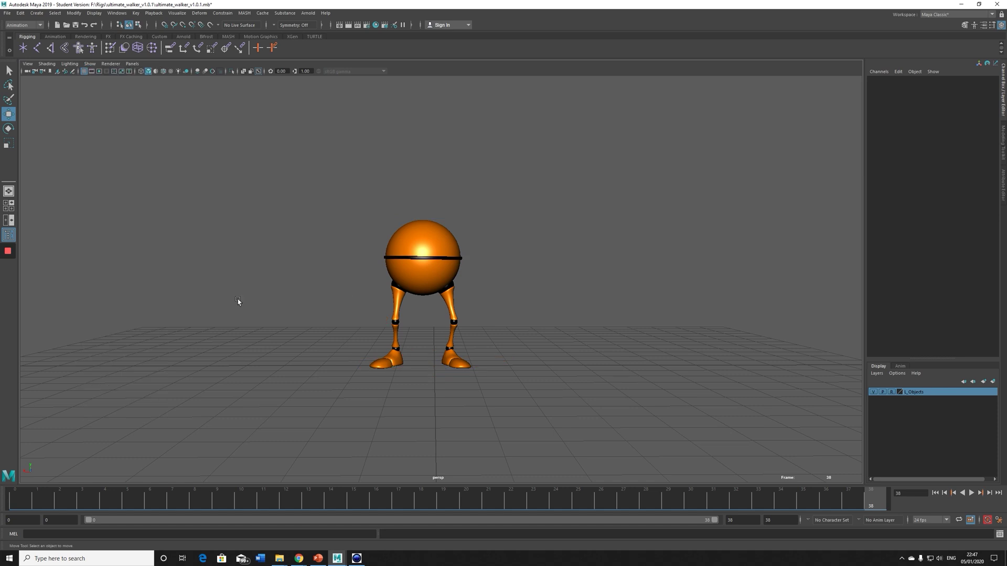
{"action": "key", "text": "alt+v"}
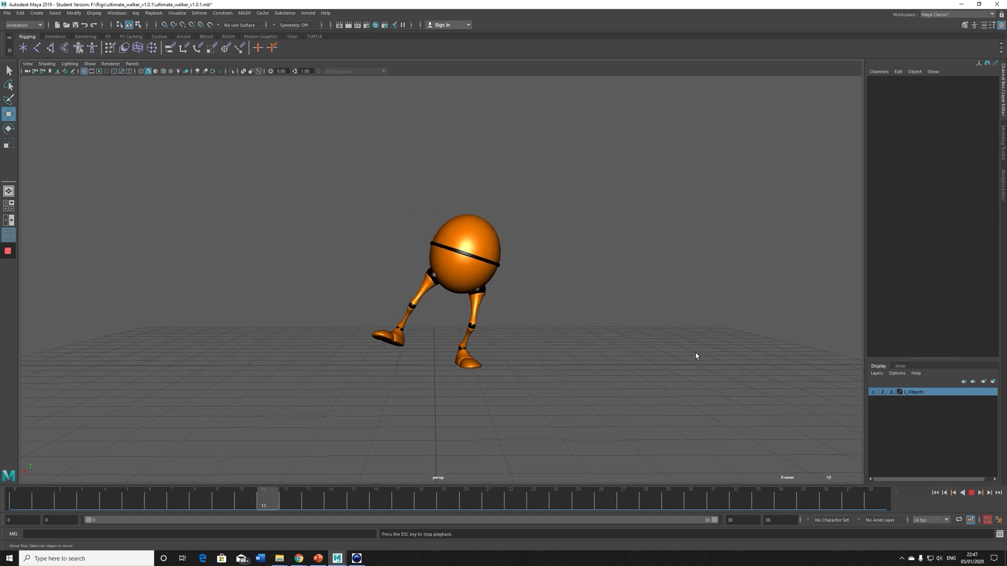
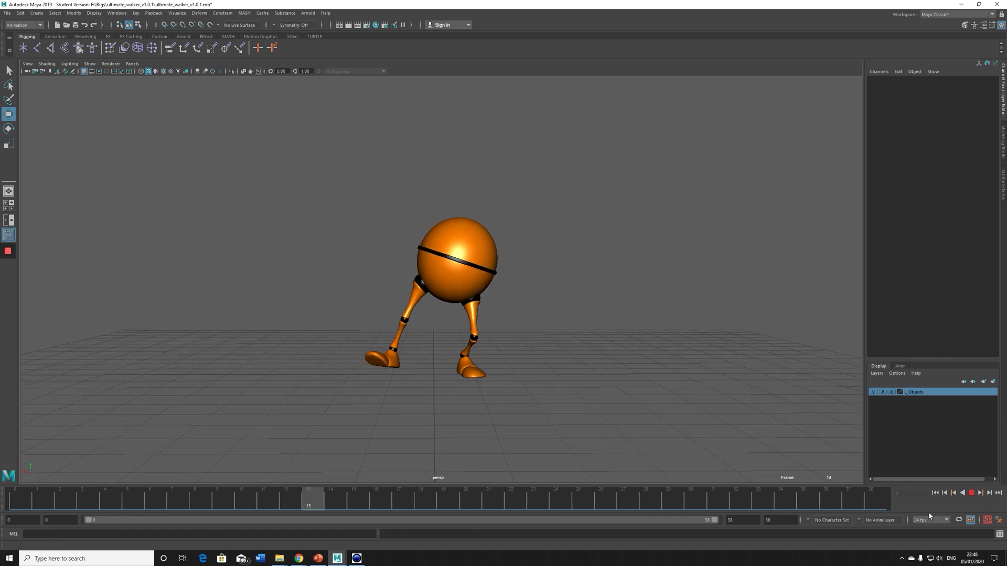
Stop playback and examine the line of action from the planted foot through the body at frames 11 and 26
{"action": "key", "text": "Escape"}
{"action": "left_click_drag", "start_coordinate": [215, 506], "coordinate": [263, 506]}
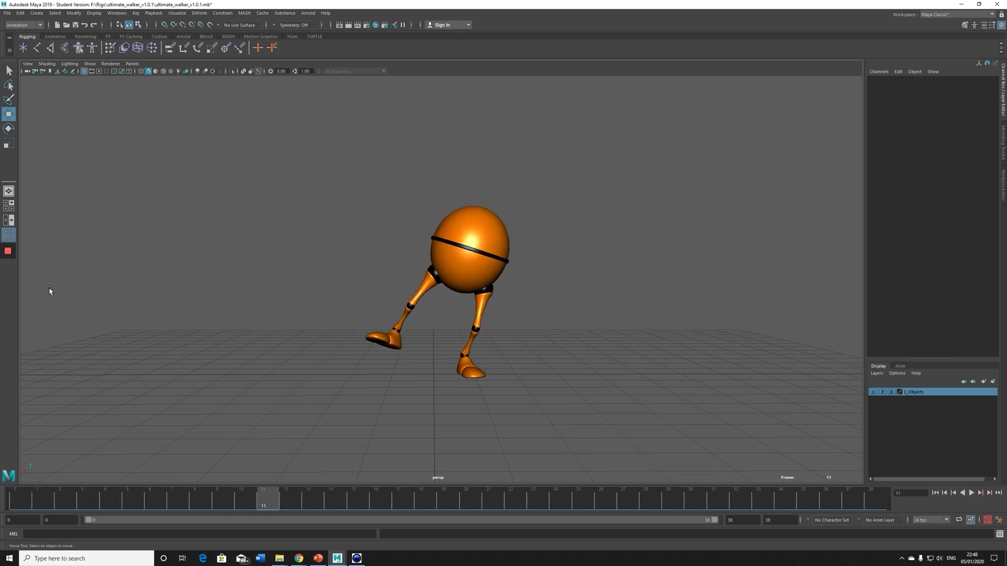
{"action": "left_click", "coordinate": [12, 301]}
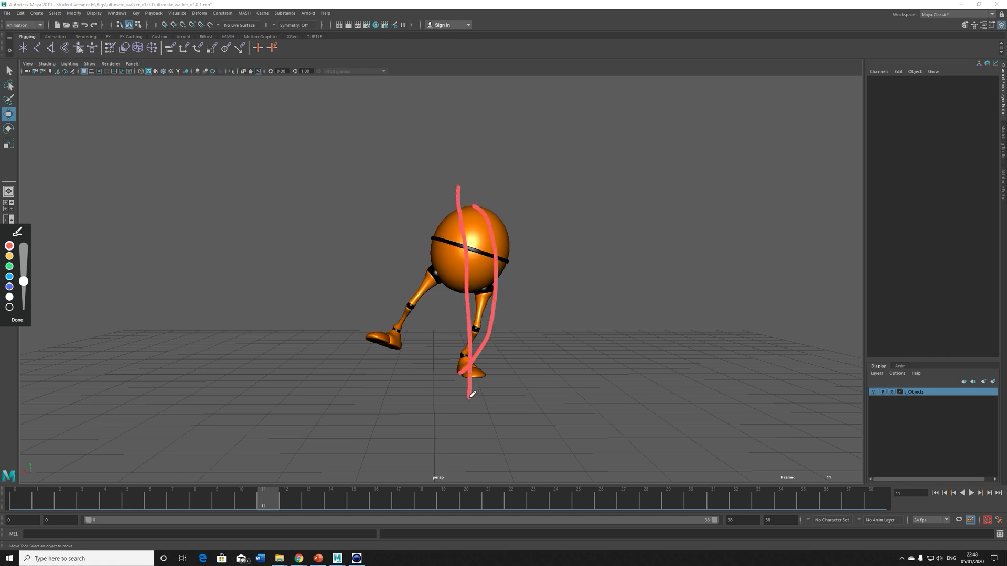
{"action": "left_click", "coordinate": [17, 320]}
{"action": "left_click_drag", "start_coordinate": [268, 499], "coordinate": [601, 492]}
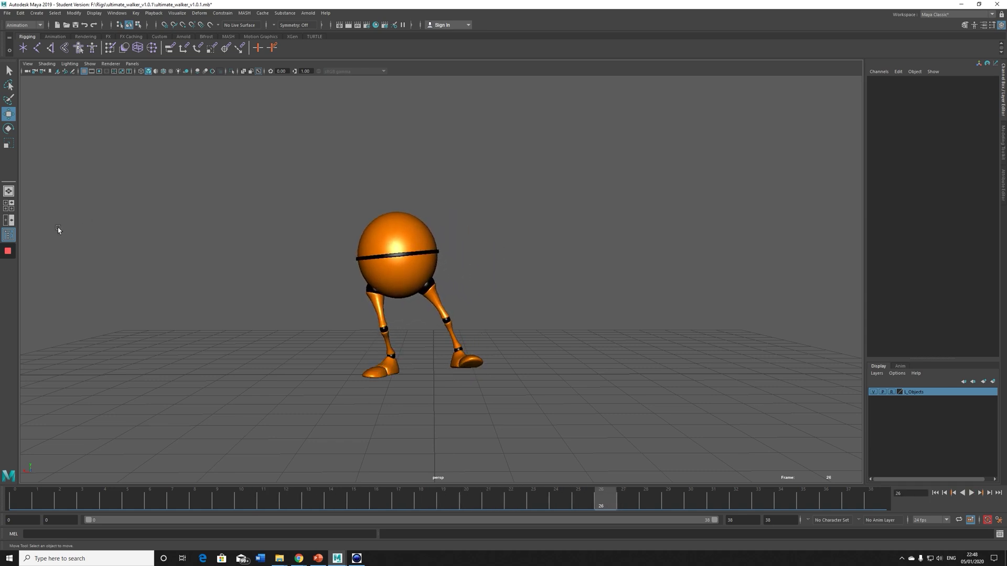
{"action": "left_click", "coordinate": [7, 302]}
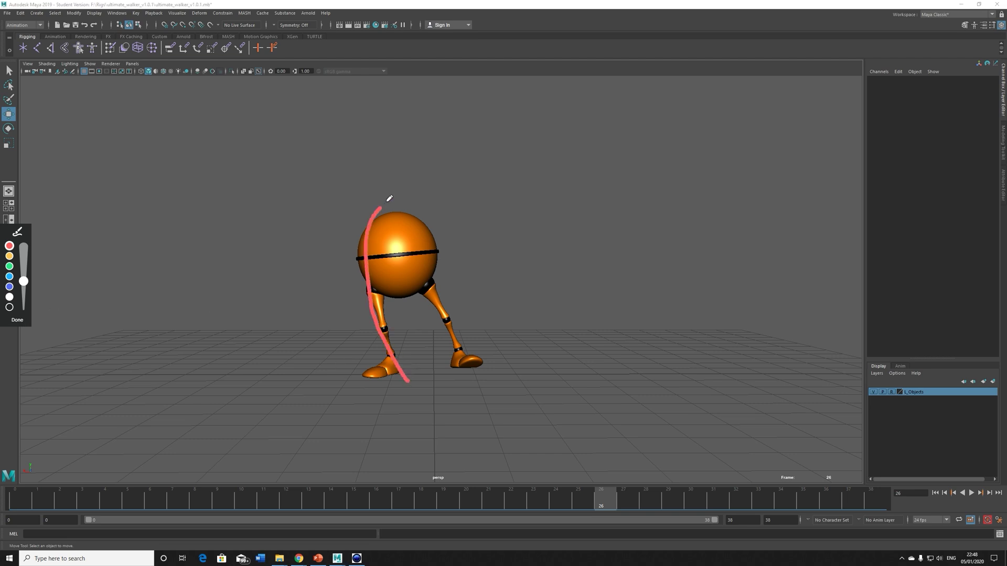
{"action": "left_click", "coordinate": [18, 320]}
Show the NURBS curves in the viewport again, select the right knee pole vector control, and review its motion
{"action": "key", "text": "alt+v"}
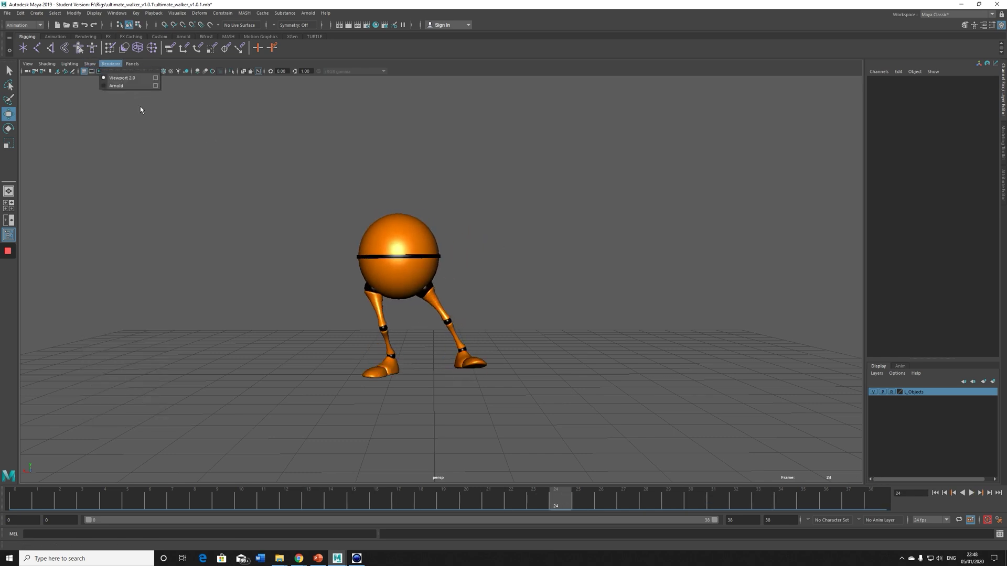
{"action": "mouse_move", "coordinate": [69, 63]}
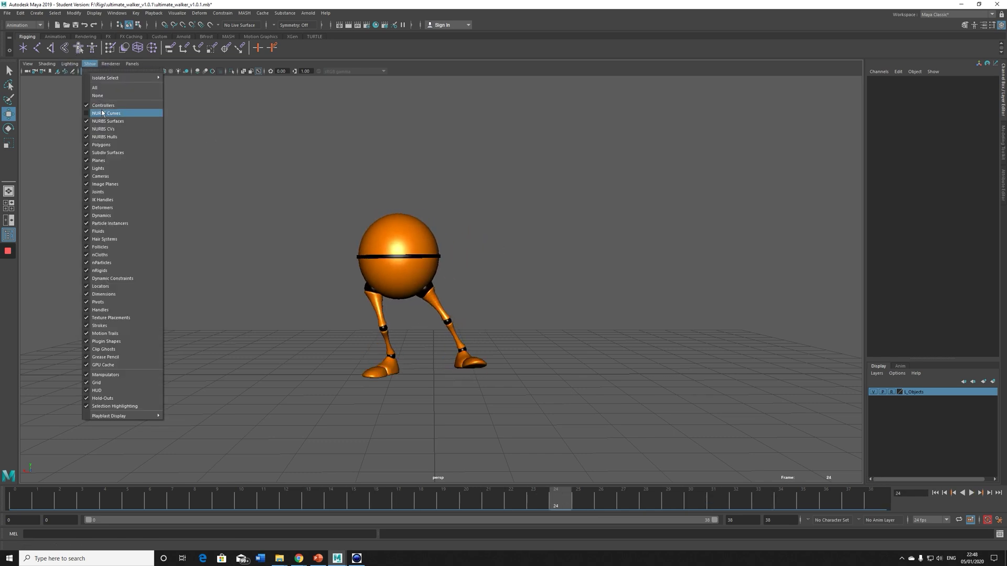
{"action": "left_click", "coordinate": [102, 112]}
{"action": "left_click", "coordinate": [378, 327]}
{"action": "key", "text": "alt+v"}
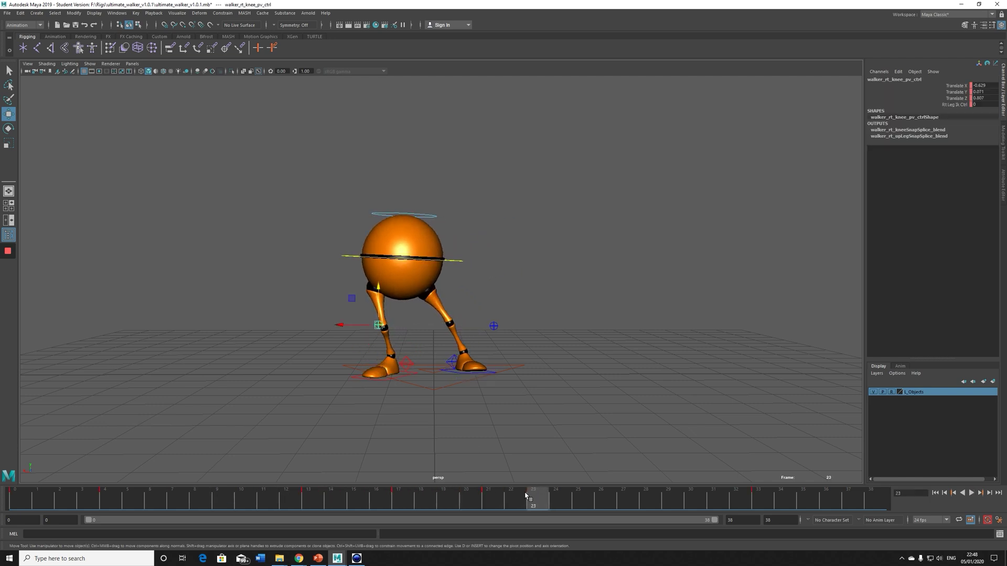
Move the right knee control outward at frame 25 to a Translate X of about -1.483, so the knee points with the foot
{"action": "key", "text": "alt+v"}
{"action": "left_click_drag", "start_coordinate": [351, 326], "coordinate": [403, 327]}
{"action": "left_click_drag", "start_coordinate": [359, 299], "coordinate": [405, 272]}
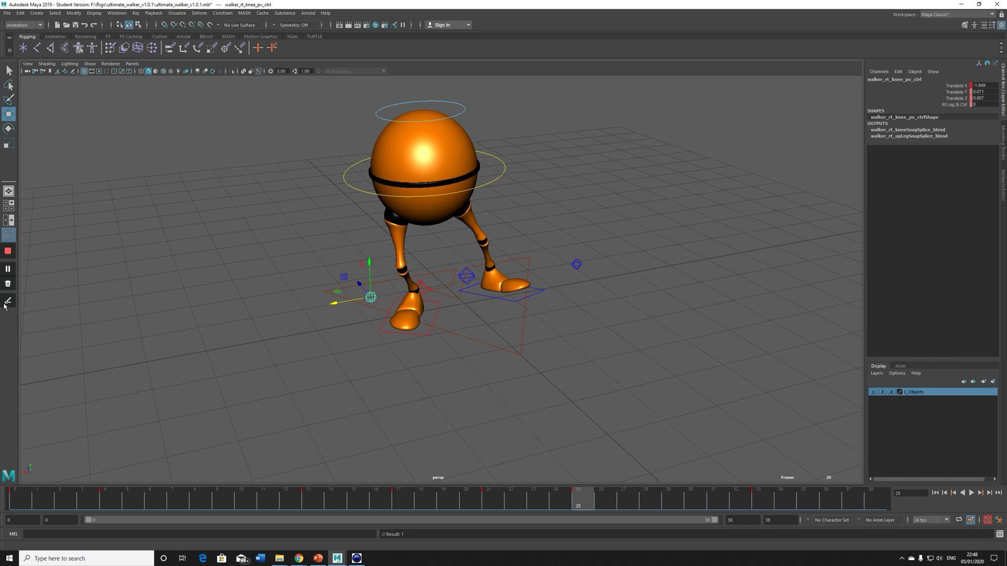
{"action": "left_click", "coordinate": [6, 303]}
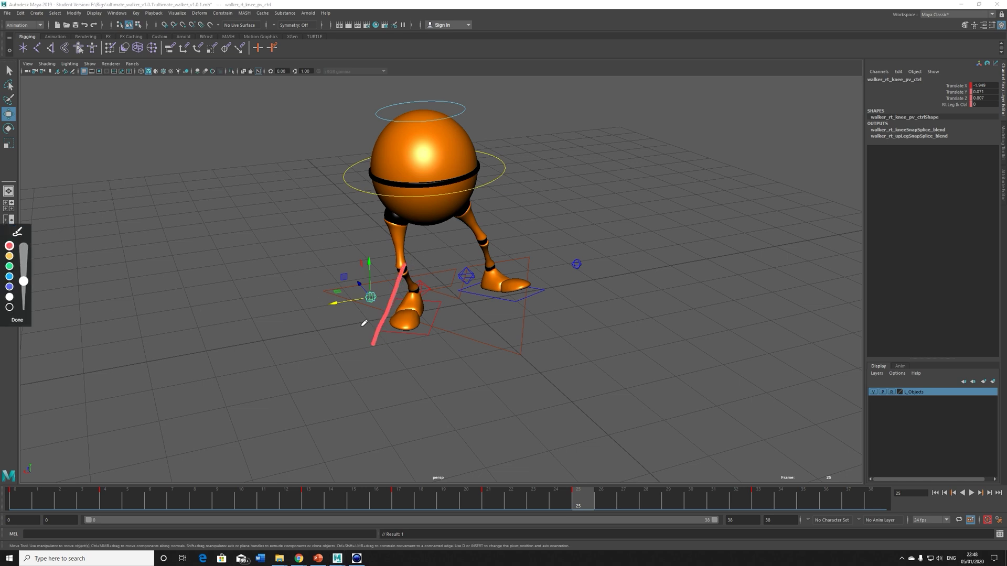
{"action": "left_click", "coordinate": [17, 320]}
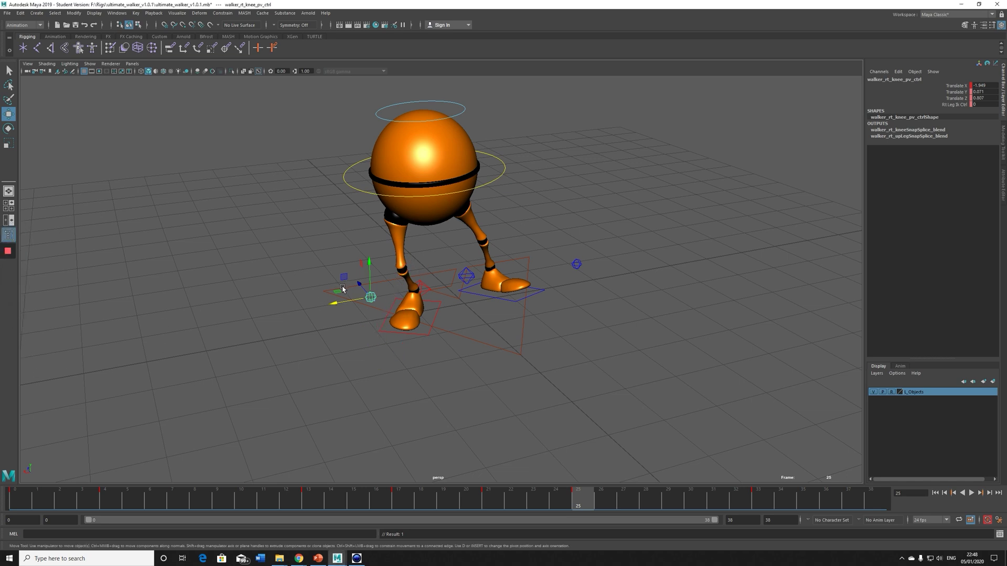
{"action": "mouse_move", "coordinate": [371, 297]}
{"action": "left_mouse_down"}
{"action": "mouse_move", "coordinate": [454, 284]}
{"action": "mouse_move", "coordinate": [245, 316]}
{"action": "left_mouse_up"}
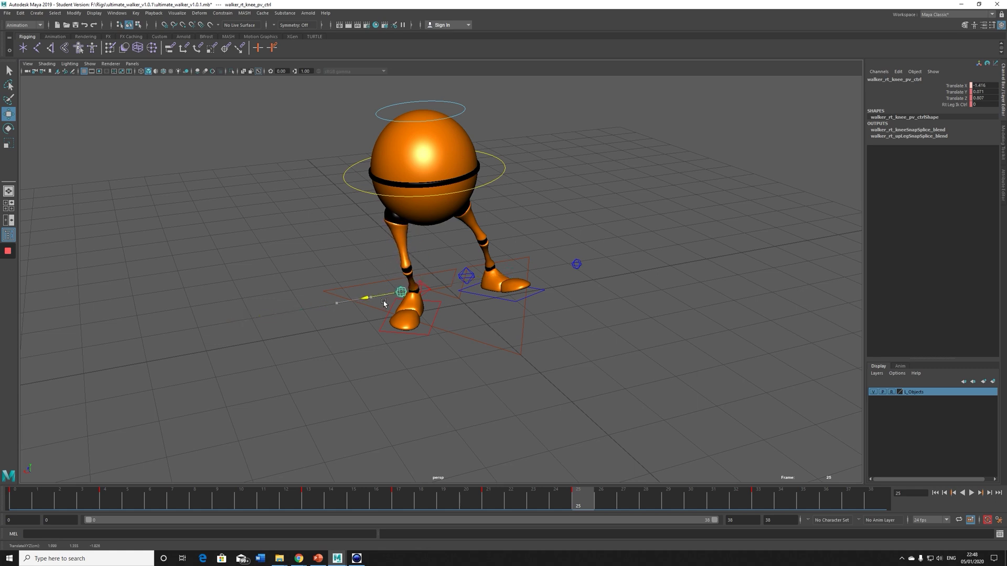
{"action": "left_click_drag", "start_coordinate": [383, 304], "coordinate": [476, 307], "text": "alt"}
Move the right knee control outward at frames 21 and 17, with Translate X at about -1.391 on frame 21
{"action": "left_click_drag", "start_coordinate": [594, 503], "coordinate": [501, 503]}
{"action": "left_click_drag", "start_coordinate": [364, 260], "coordinate": [336, 255]}
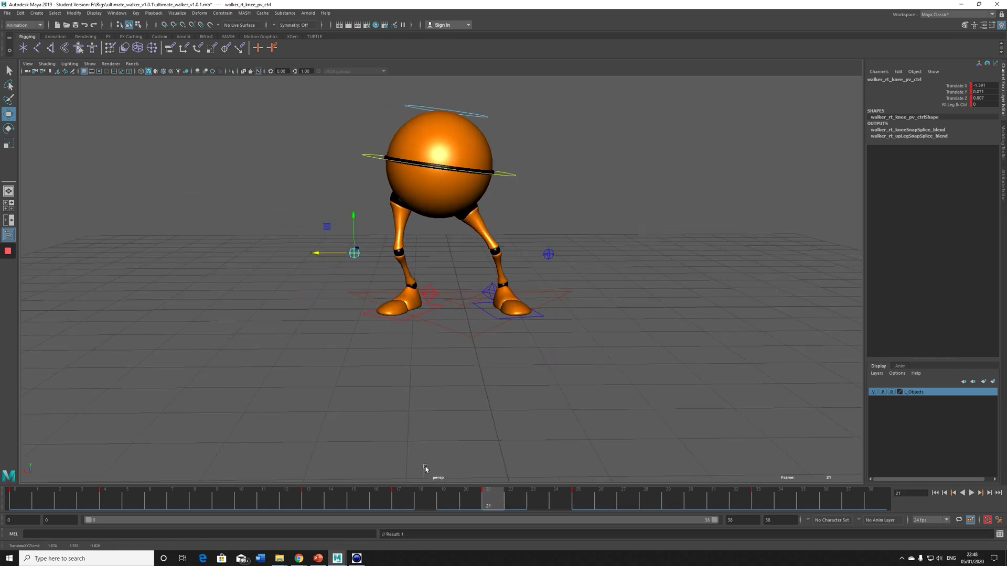
{"action": "left_click_drag", "start_coordinate": [446, 503], "coordinate": [399, 502]}
{"action": "left_click_drag", "start_coordinate": [377, 254], "coordinate": [365, 256]}
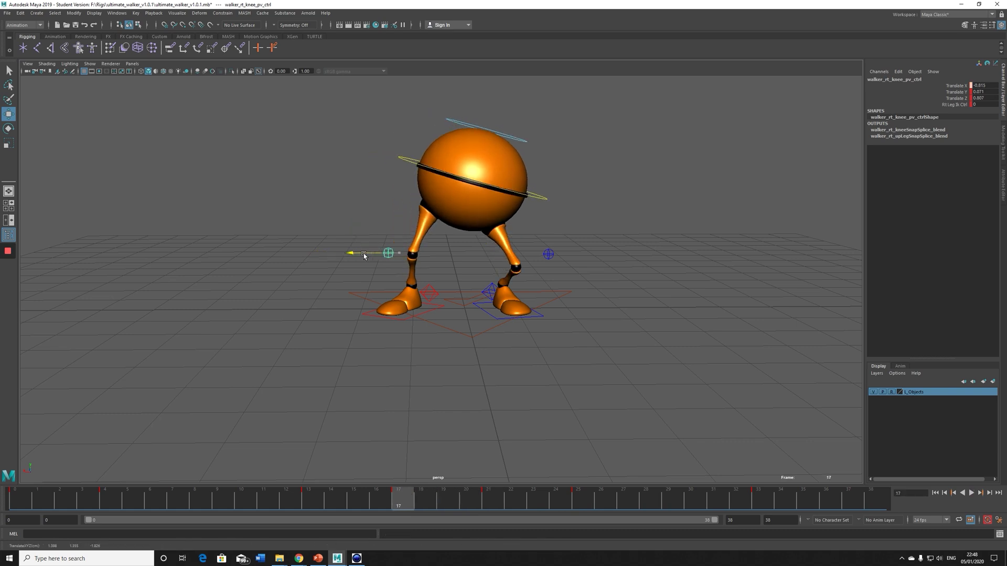
Reposition the right knee control at frames 13 and 4, with Translate at about -1.09, 0.375, 0.434 on frame 4
{"action": "left_click_drag", "start_coordinate": [392, 501], "coordinate": [309, 502]}
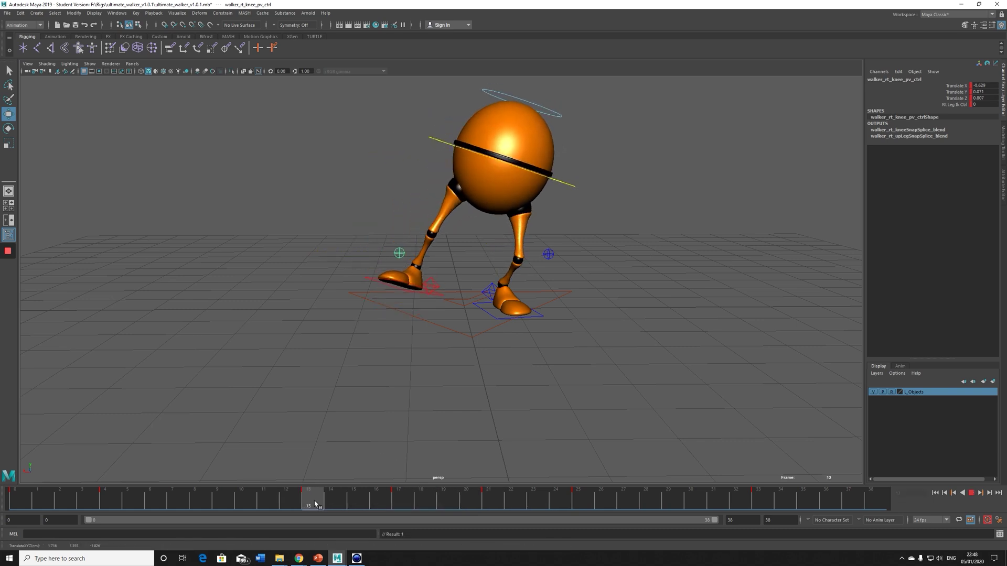
{"action": "left_click_drag", "start_coordinate": [374, 298], "coordinate": [337, 281], "text": "alt"}
{"action": "key", "text": "alt+v"}
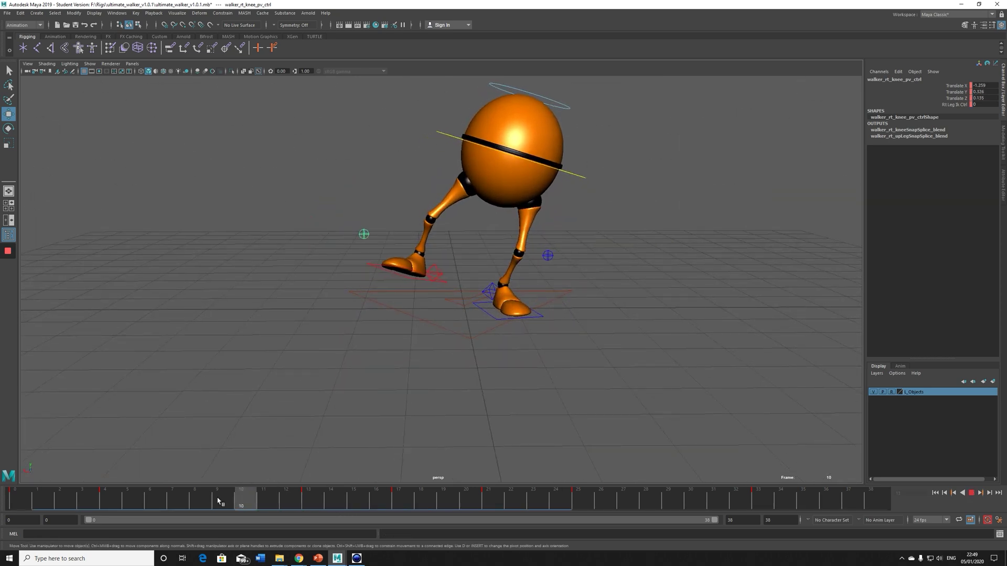
{"action": "left_click", "coordinate": [105, 500]}
{"action": "left_click_drag", "start_coordinate": [304, 367], "coordinate": [367, 335], "text": "alt"}
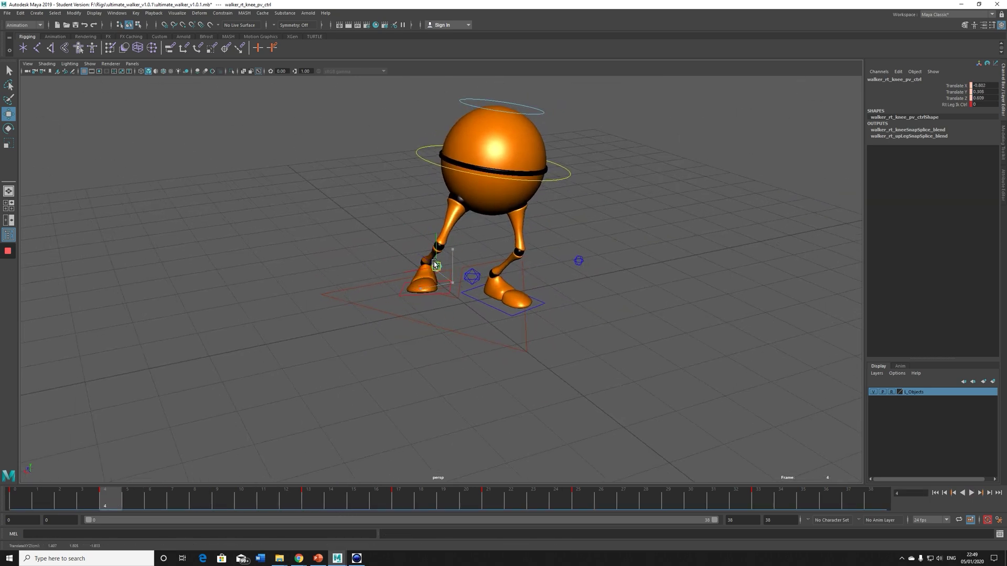
{"action": "left_click_drag", "start_coordinate": [418, 262], "coordinate": [334, 285], "text": "alt"}
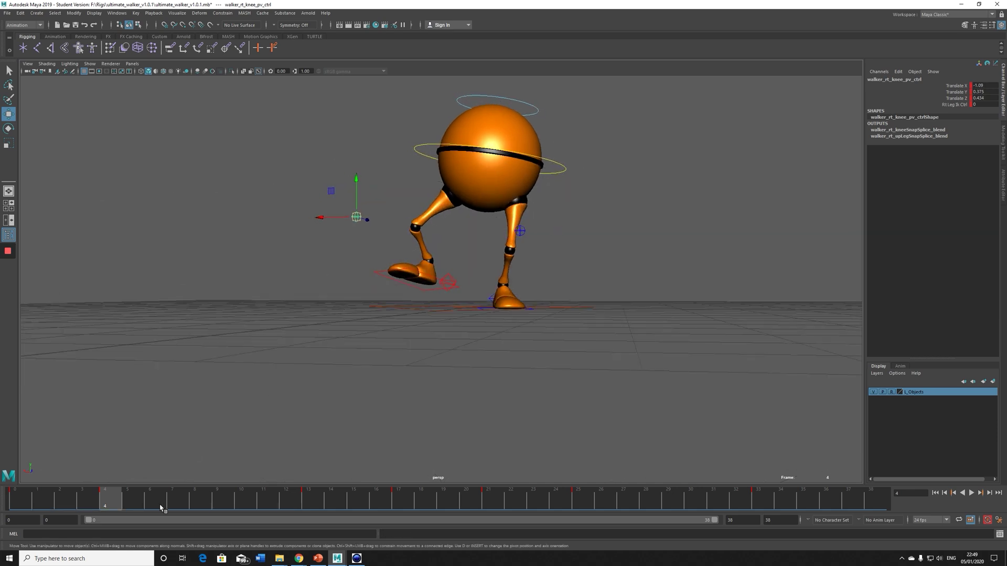
Check the right knee's direction through frame 25 and move its control outward at frame 33
{"action": "key", "text": "alt+shift+v"}
{"action": "left_click_drag", "start_coordinate": [294, 398], "coordinate": [322, 403], "text": "alt"}
{"action": "left_click_drag", "start_coordinate": [210, 498], "coordinate": [578, 499]}
{"action": "left_click_drag", "start_coordinate": [566, 427], "coordinate": [504, 388], "text": "alt"}
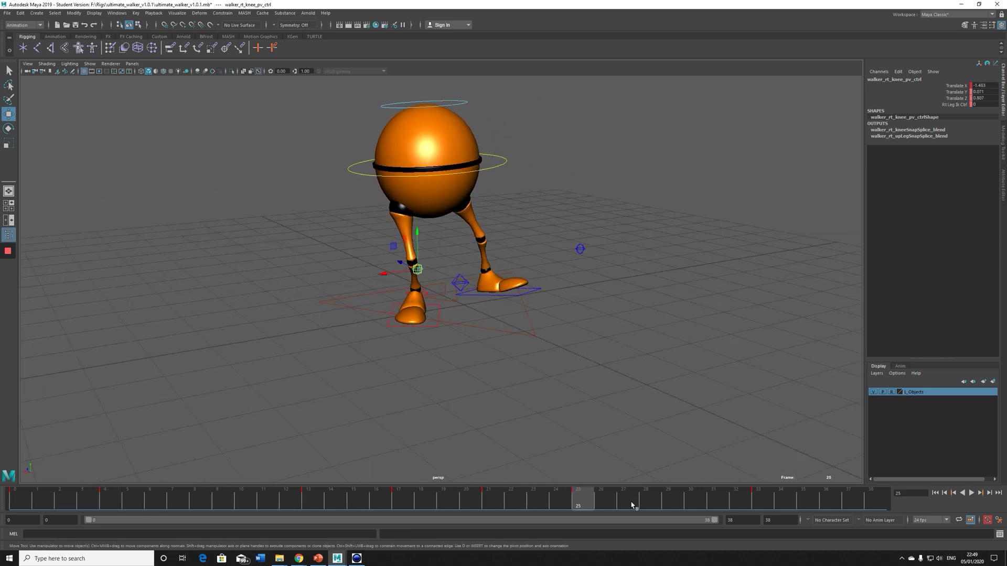
{"action": "left_click_drag", "start_coordinate": [631, 502], "coordinate": [770, 501]}
{"action": "left_click_drag", "start_coordinate": [530, 378], "coordinate": [441, 327], "text": "alt"}
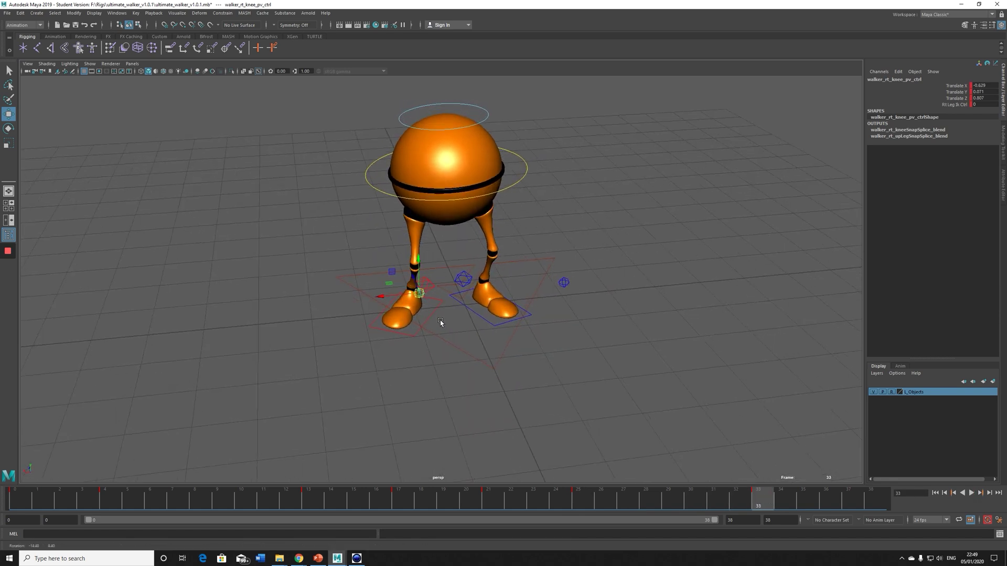
Select the left knee control, check it at frames 0, 13 and 17, and reposition it at frame 21 to about 0.558, 0.079, 0.911
{"action": "left_click", "coordinate": [560, 285]}
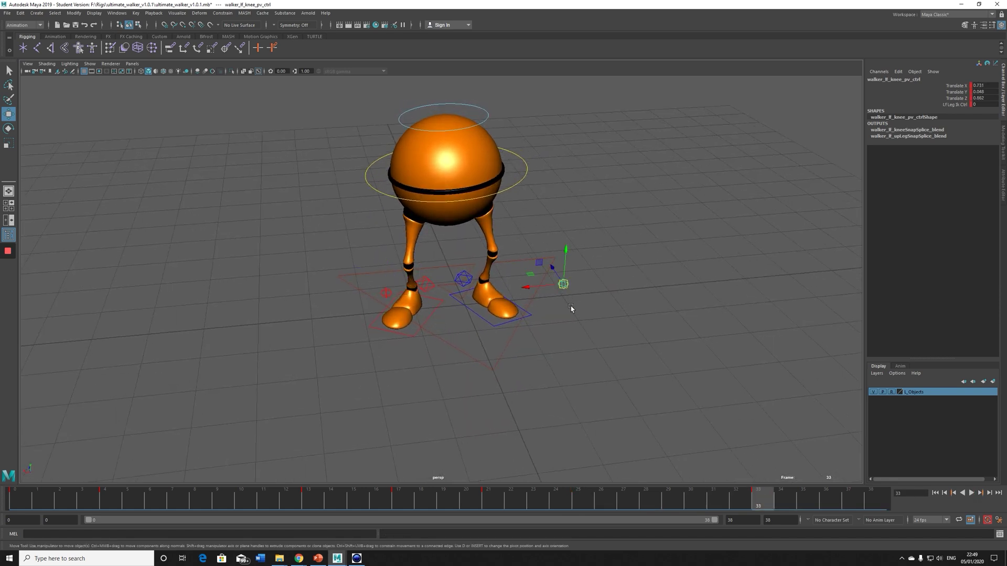
{"action": "left_click_drag", "start_coordinate": [204, 500], "coordinate": [13, 499]}
{"action": "left_click_drag", "start_coordinate": [433, 365], "coordinate": [411, 362], "text": "alt"}
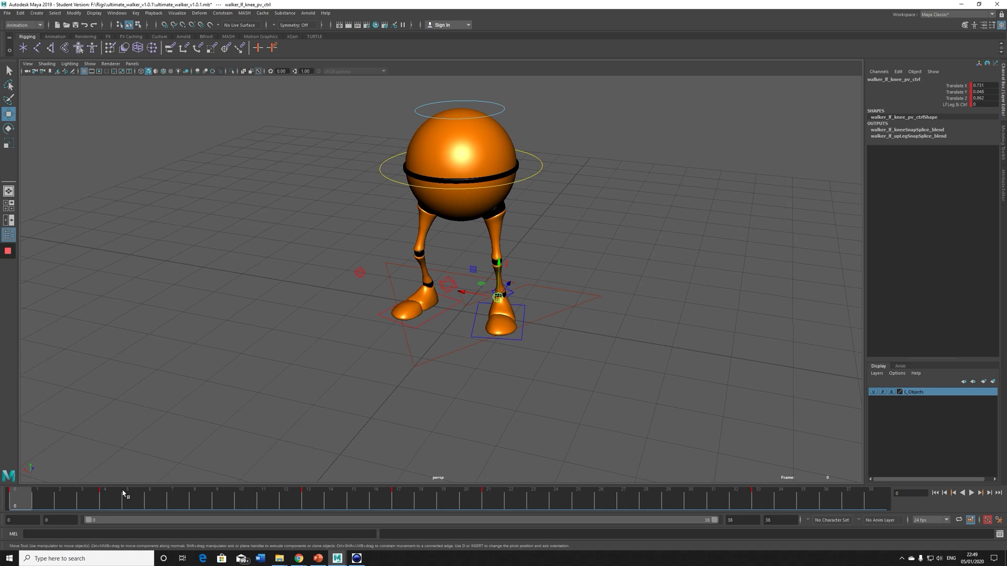
{"action": "key", "text": "."}
{"action": "left_click", "coordinate": [320, 506]}
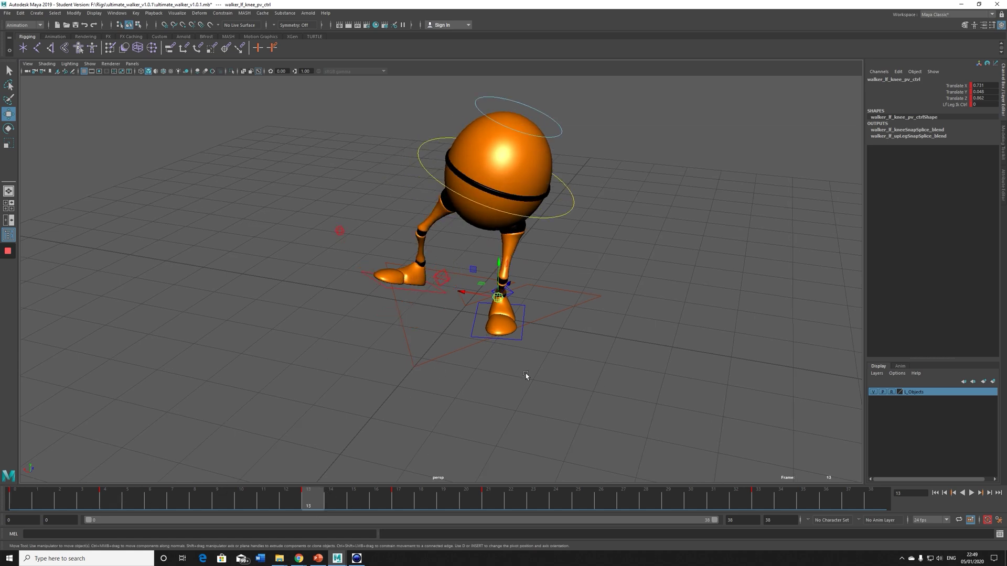
{"action": "left_click", "coordinate": [403, 507]}
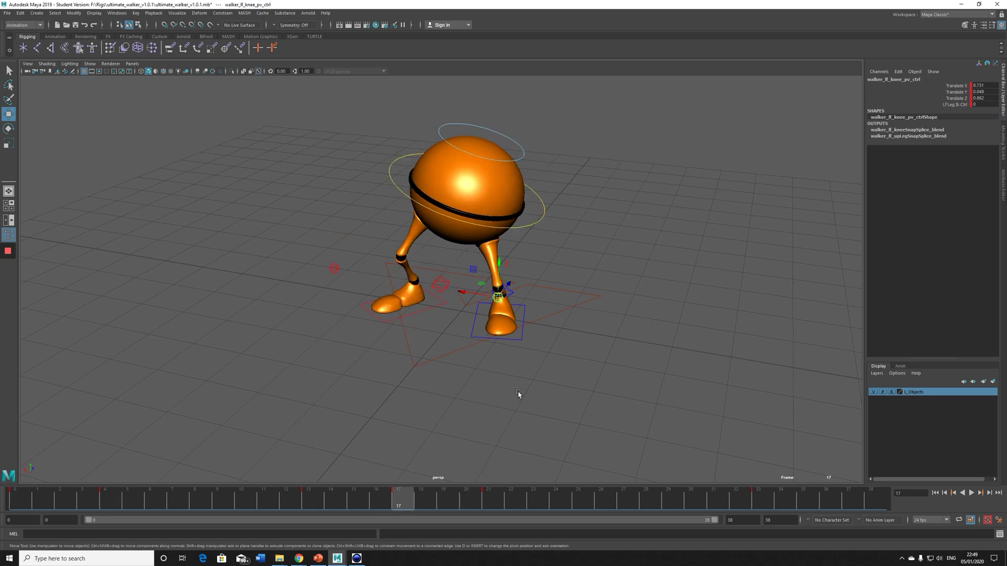
{"action": "left_click", "coordinate": [479, 501]}
Play back the corrected knees from the front and hide the NURBS curves in the viewport
{"action": "key", "text": "alt+v"}
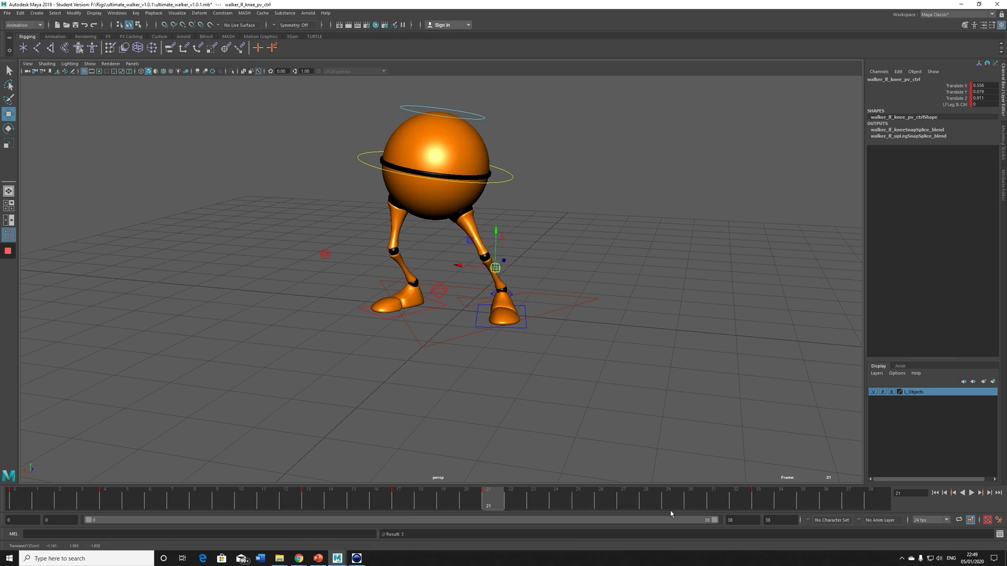
{"action": "left_click_drag", "start_coordinate": [707, 359], "coordinate": [483, 394], "text": "alt"}
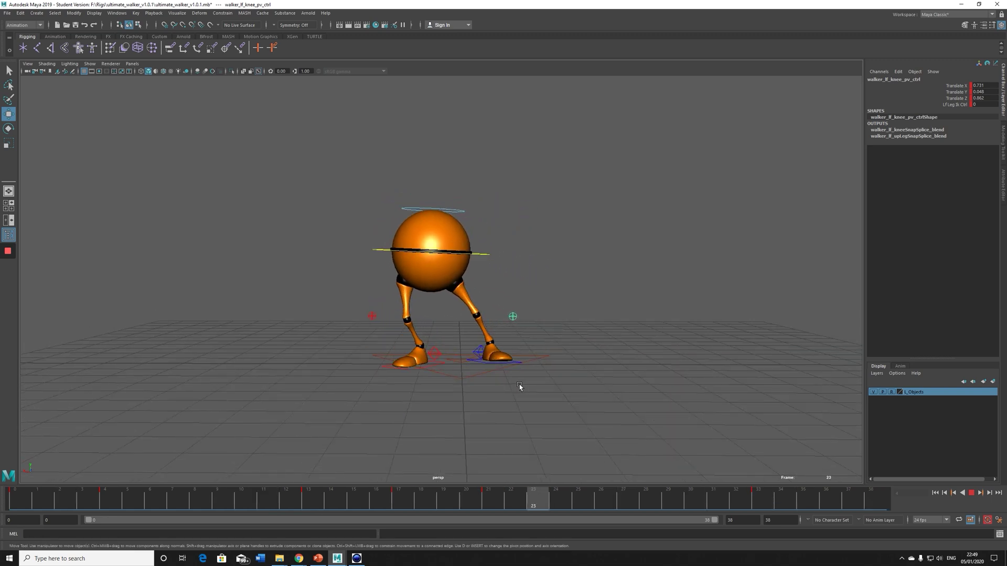
{"action": "left_click_drag", "start_coordinate": [546, 365], "coordinate": [544, 364], "text": "alt"}
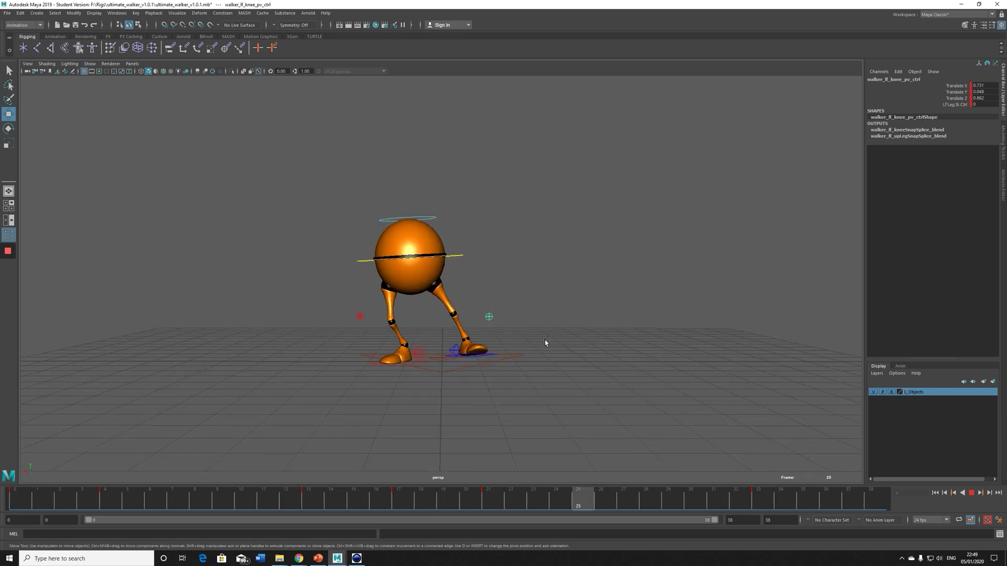
{"action": "left_click", "coordinate": [88, 66]}
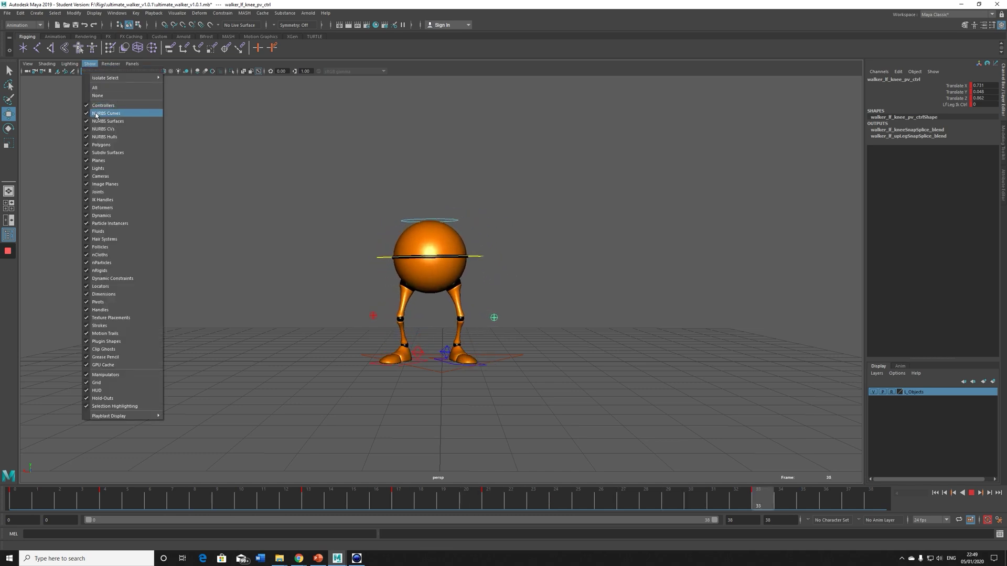
{"action": "left_click", "coordinate": [108, 112]}
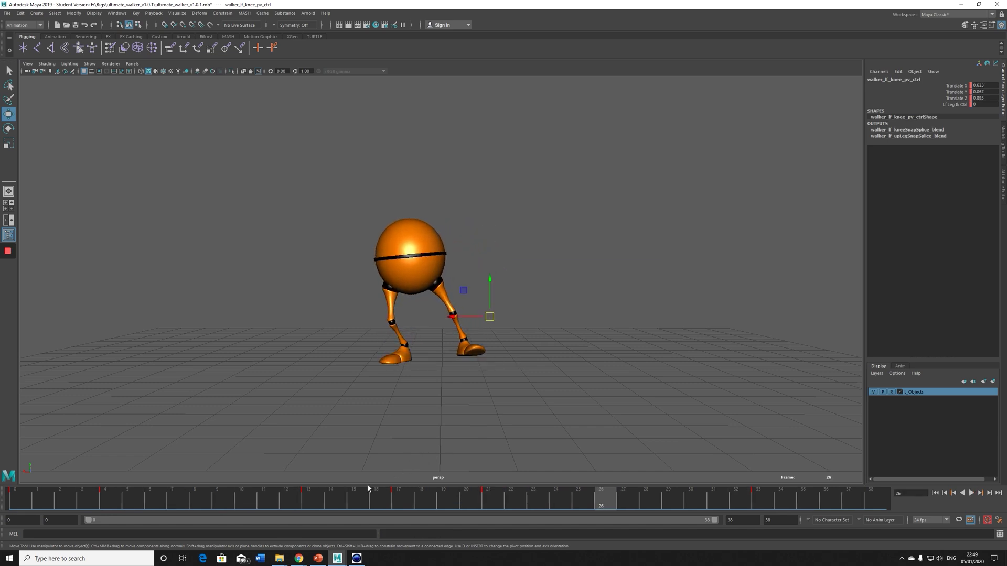
Scrub through the full animation without the rig controls to review the weight shift
{"action": "left_click", "coordinate": [254, 494]}
{"action": "left_click_drag", "start_coordinate": [254, 494], "coordinate": [939, 476]}
{"action": "left_click_drag", "start_coordinate": [821, 495], "coordinate": [18, 498]}
{"action": "left_click_drag", "start_coordinate": [134, 502], "coordinate": [43, 499]}
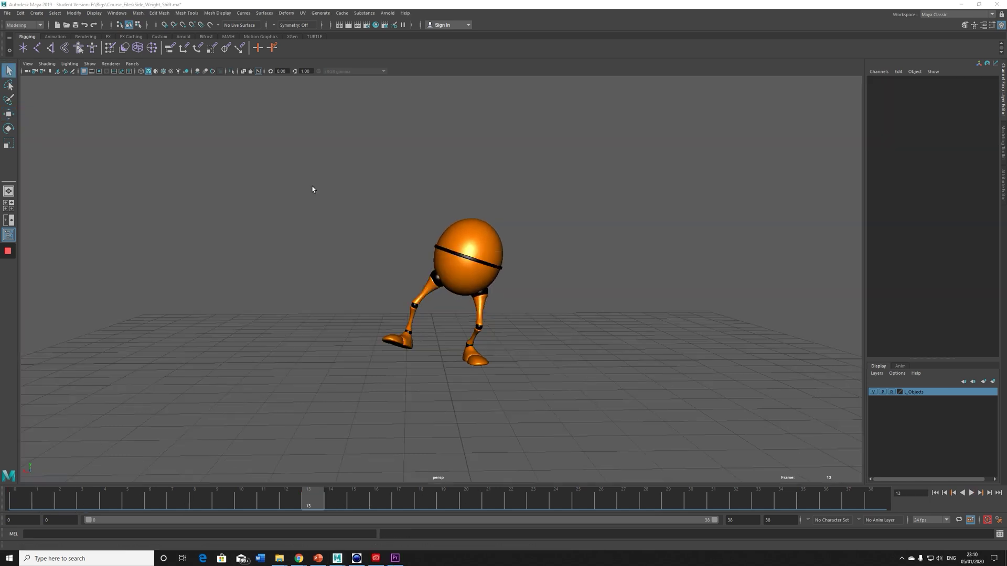
Show the NURBS curves, select the main body control, and step back through its keys to frame 0
{"action": "left_click", "coordinate": [90, 64]}
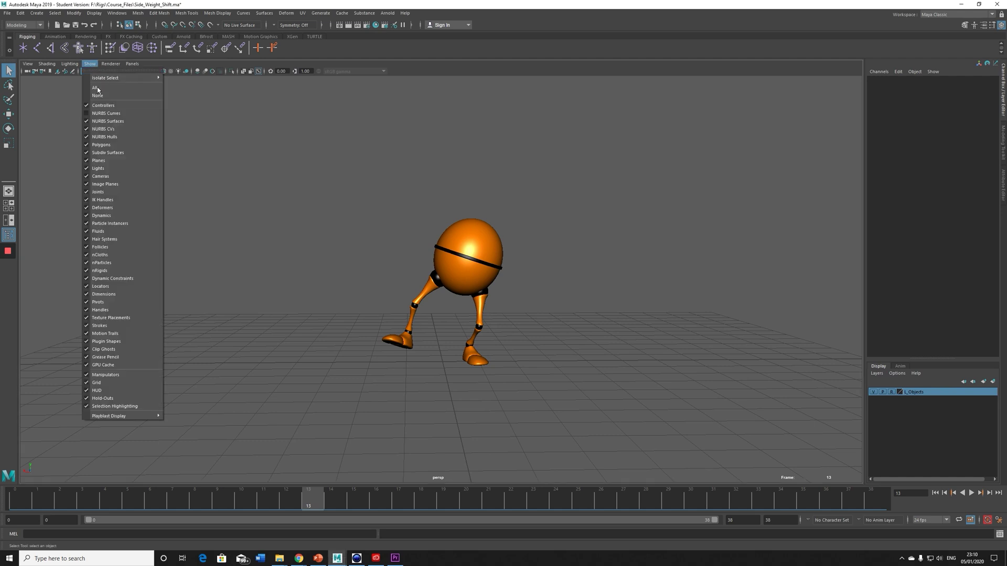
{"action": "left_click", "coordinate": [132, 114]}
{"action": "left_click", "coordinate": [525, 292]}
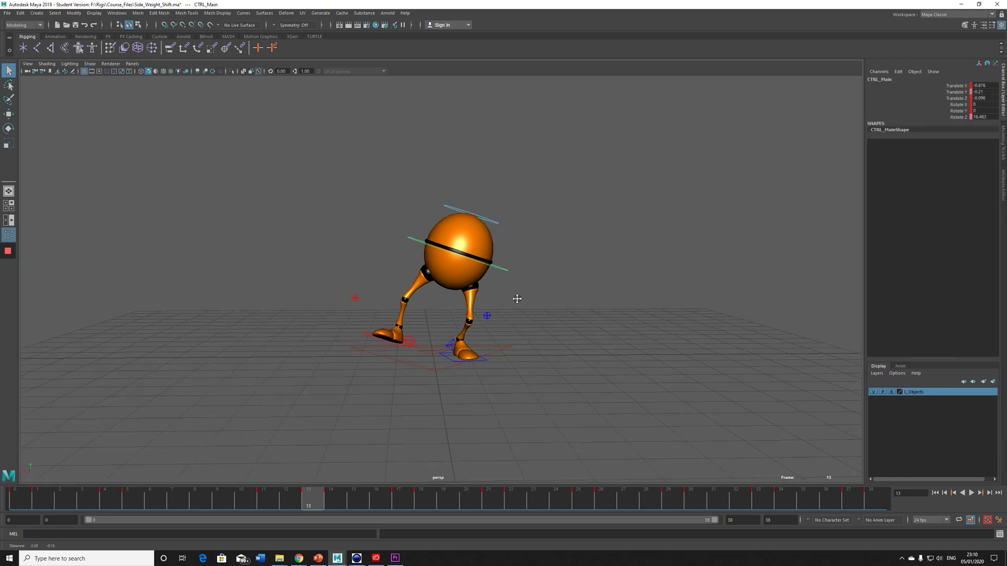
{"action": "key", "text": "comma"}
{"action": "key", "text": "comma"}
{"action": "key", "text": "comma"}
{"action": "key", "text": "comma"}
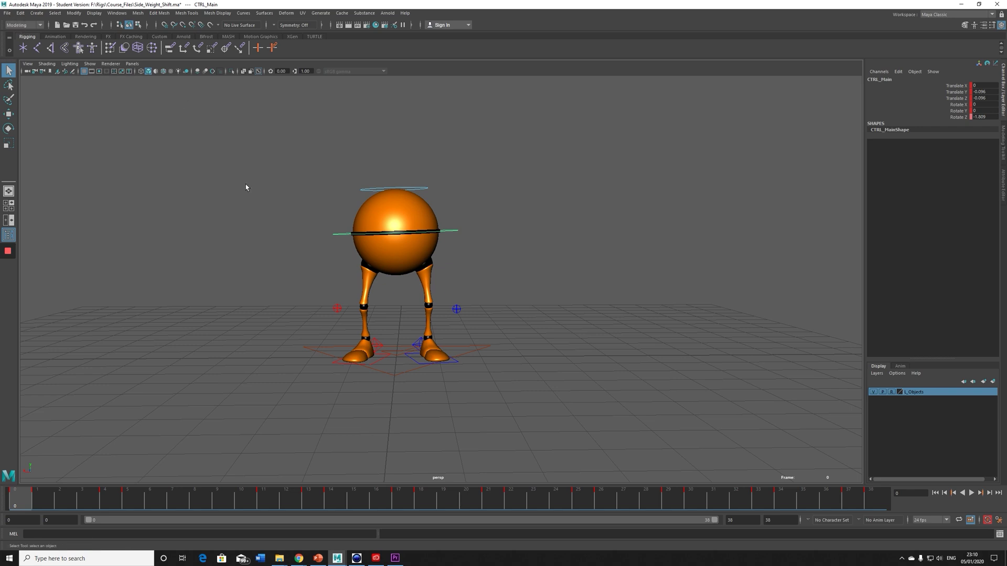
Switch to the Animation menu set and create an editable motion trail for the main body control
{"action": "left_click", "coordinate": [26, 26]}
{"action": "left_click", "coordinate": [18, 50]}
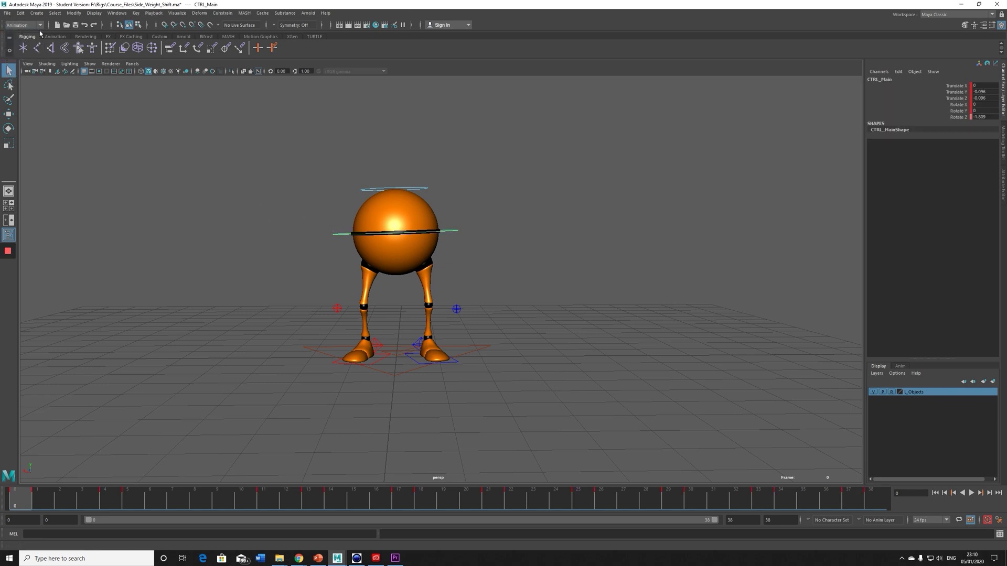
{"action": "left_click", "coordinate": [181, 14]}
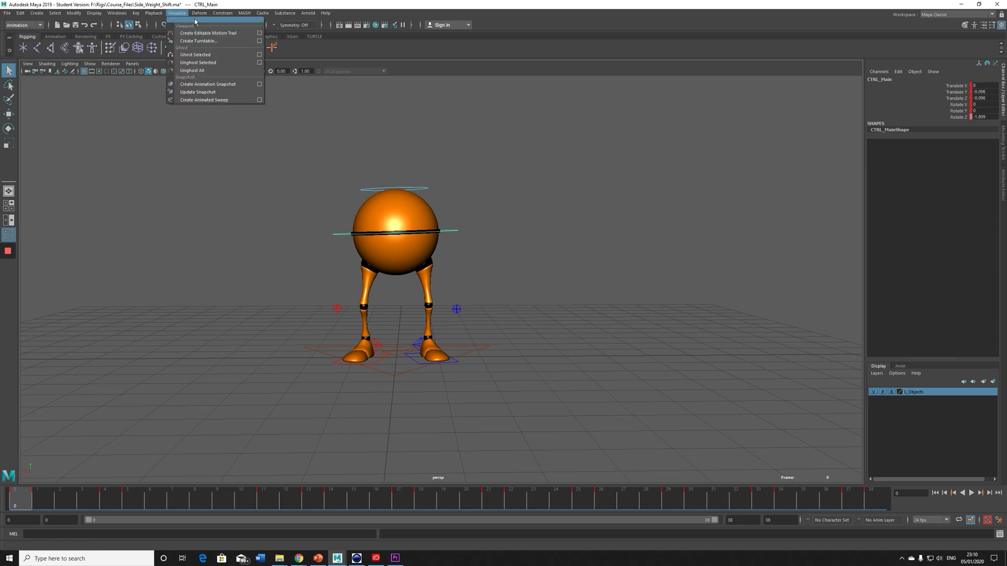
{"action": "left_click", "coordinate": [194, 20]}
{"action": "left_click_drag", "start_coordinate": [142, 78], "coordinate": [127, 99]}
{"action": "left_click", "coordinate": [138, 110]}
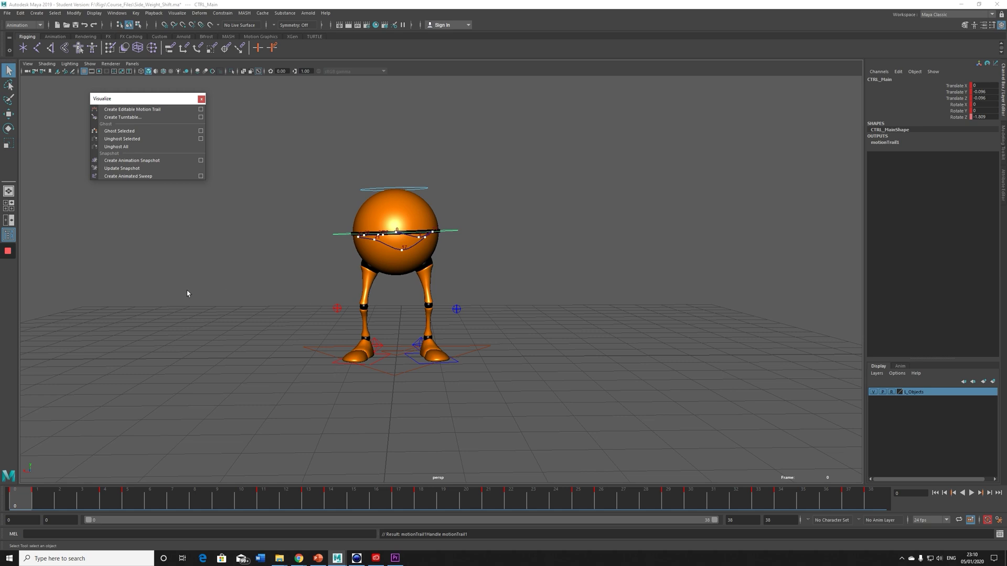
Play back the animation to compare the body's movement with its motion trail, and activate the Move tool
{"action": "right_click_drag", "start_coordinate": [187, 294], "coordinate": [652, 374], "text": "alt"}
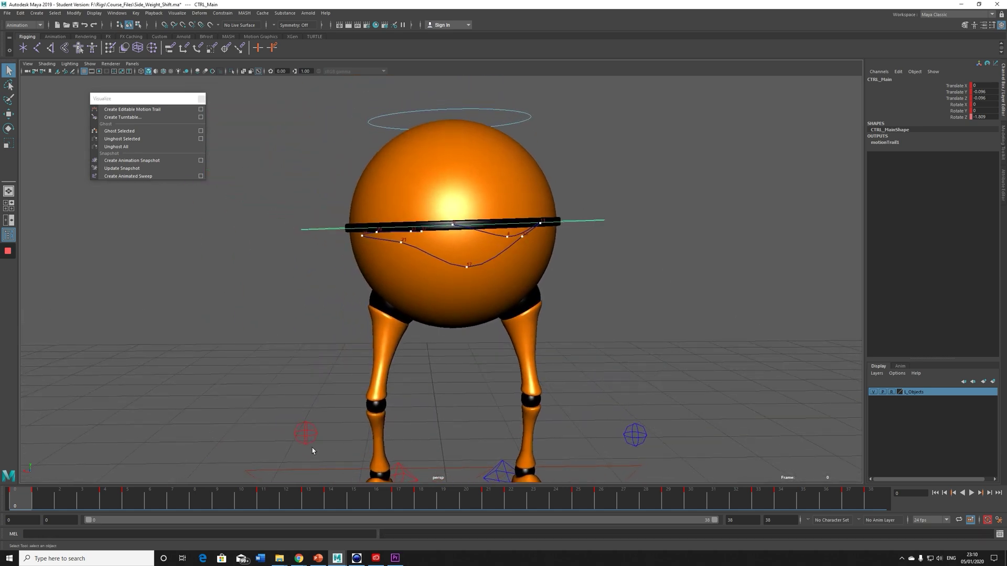
{"action": "key", "text": "alt+v"}
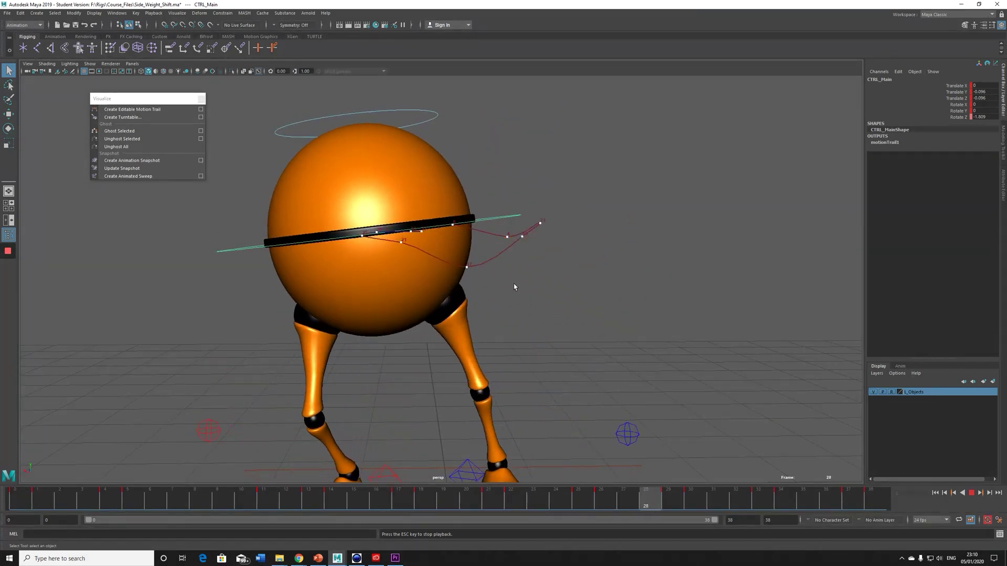
{"action": "key", "text": "Escape"}
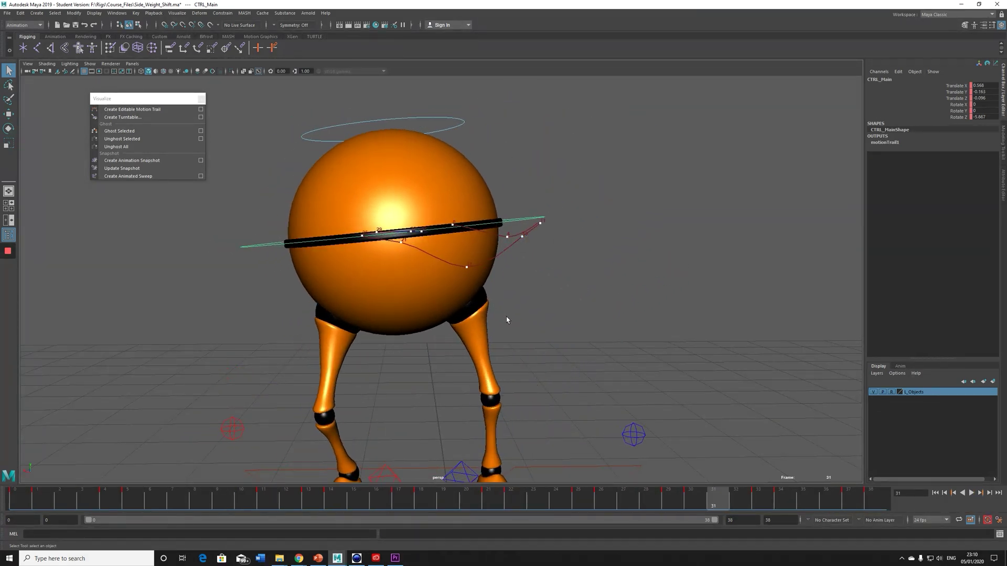
{"action": "key", "text": "w"}
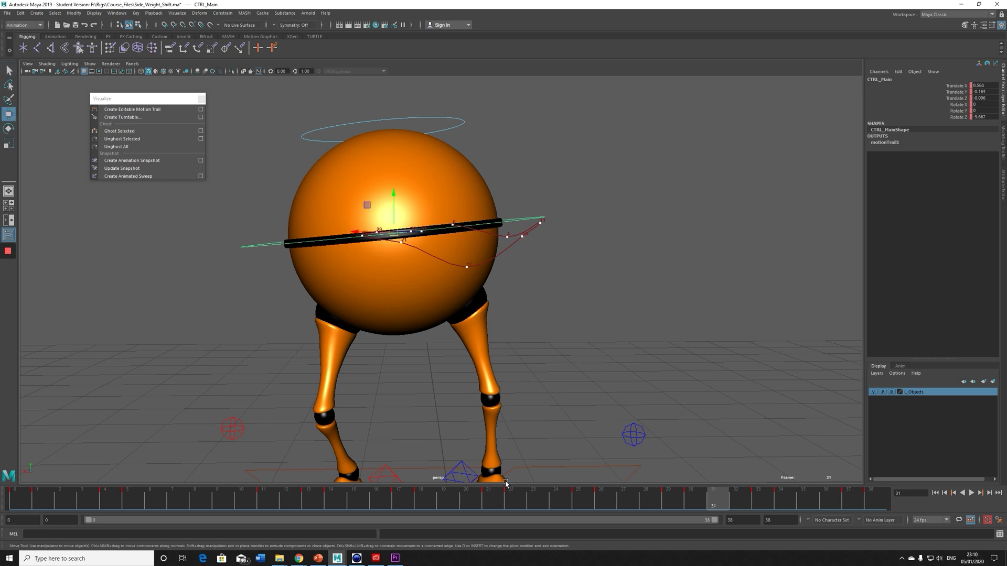
{"action": "key", "text": "alt+comma"}
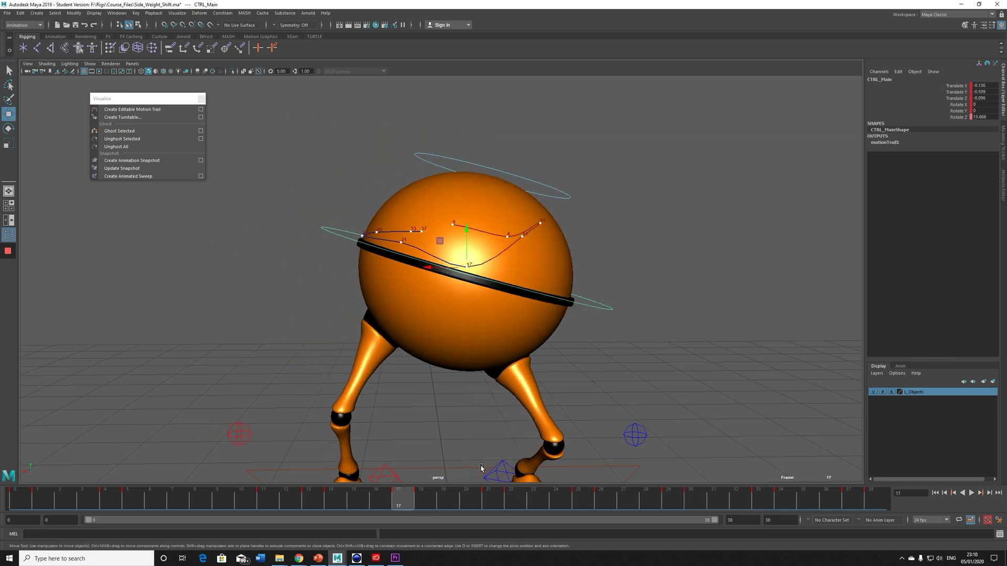
{"action": "key", "text": "alt+comma"}
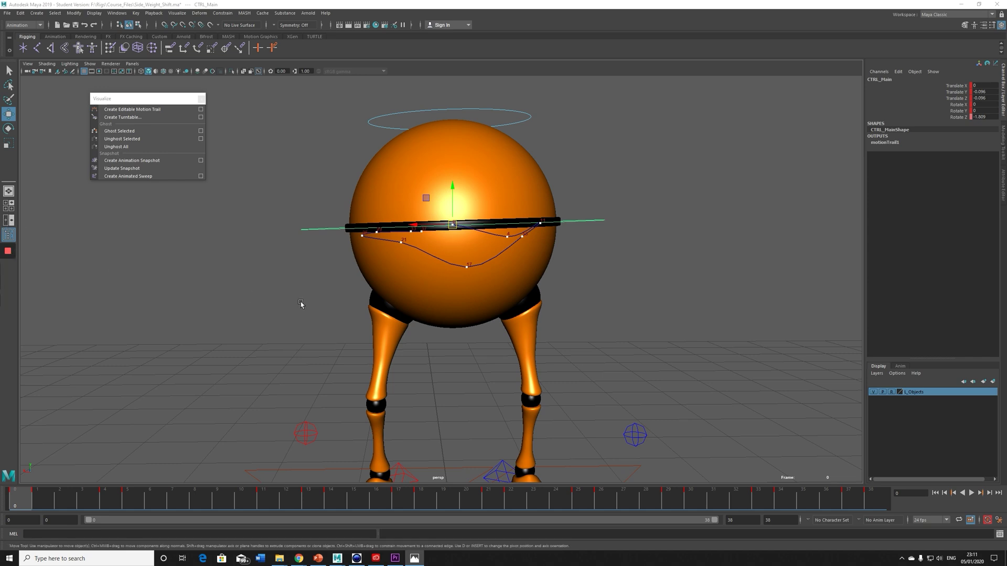
Step forward and backward through the animation to check the main body control's path along the motion trail
{"action": "left_click", "coordinate": [332, 308]}
{"action": "left_click", "coordinate": [323, 215]}
{"action": "key", "text": "alt+period"}
{"action": "key", "text": "alt+period"}
{"action": "key", "text": "alt+period"}
{"action": "key", "text": "alt+period"}
{"action": "key", "text": "alt+period"}
{"action": "key", "text": "alt+period"}
{"action": "key", "text": "alt+period"}
{"action": "key", "text": "alt+period"}
{"action": "key", "text": "alt+period"}
{"action": "key", "text": "alt+period"}
{"action": "key", "text": "alt+period"}
{"action": "key", "text": "alt+period"}
{"action": "key", "text": "alt+period"}
{"action": "key", "text": "alt+period"}
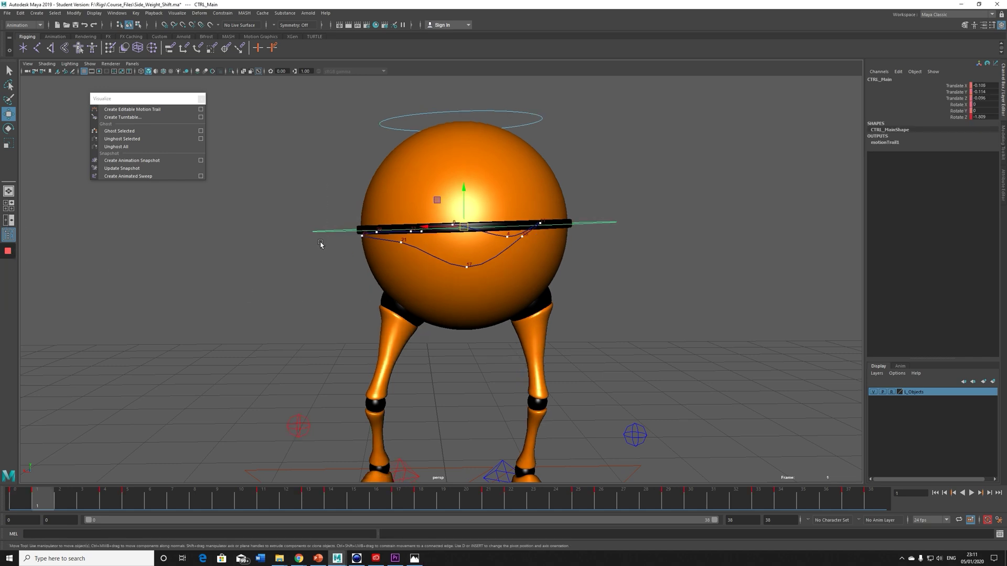
{"action": "key", "text": "alt+period"}
{"action": "key", "text": "alt+period"}
{"action": "key", "text": "alt+period"}
{"action": "key", "text": "alt+period"}
{"action": "key", "text": "alt+comma"}
{"action": "key", "text": "alt+comma"}
{"action": "key", "text": "alt+comma"}
{"action": "key", "text": "alt+comma"}
{"action": "key", "text": "alt+comma"}
{"action": "key", "text": "alt+comma"}
{"action": "key", "text": "alt+comma"}
{"action": "key", "text": "alt+comma"}
{"action": "key", "text": "alt+comma"}
{"action": "key", "text": "alt+comma"}
{"action": "key", "text": "alt+comma"}
{"action": "key", "text": "alt+comma"}
{"action": "key", "text": "alt+comma"}
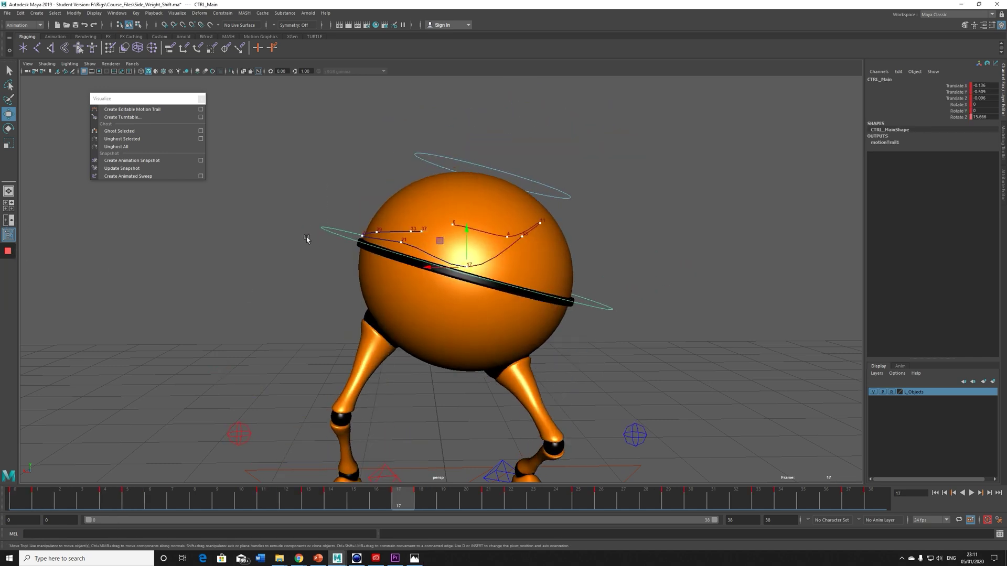
{"action": "left_click", "coordinate": [433, 174]}
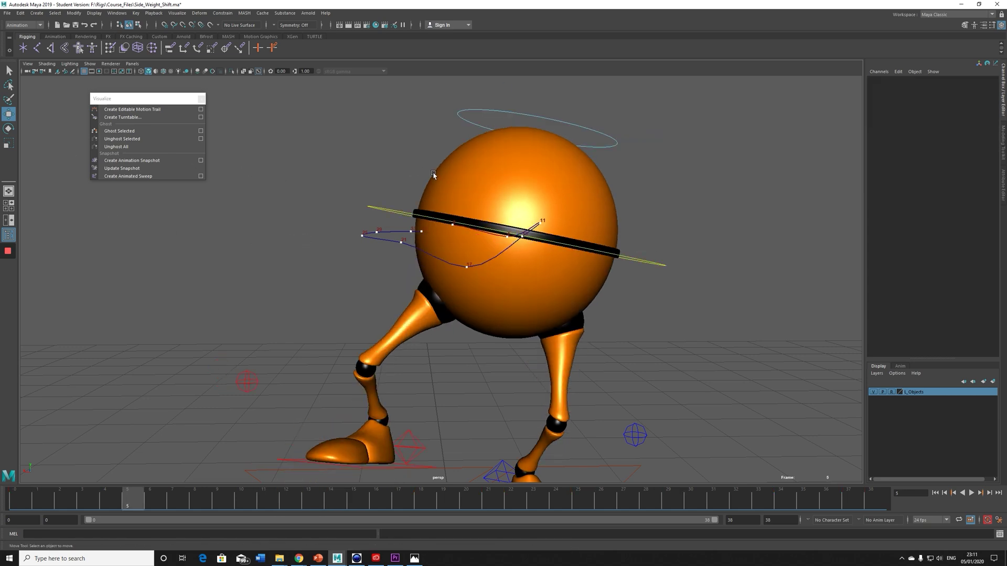
{"action": "left_click_drag", "start_coordinate": [383, 216], "coordinate": [384, 217]}
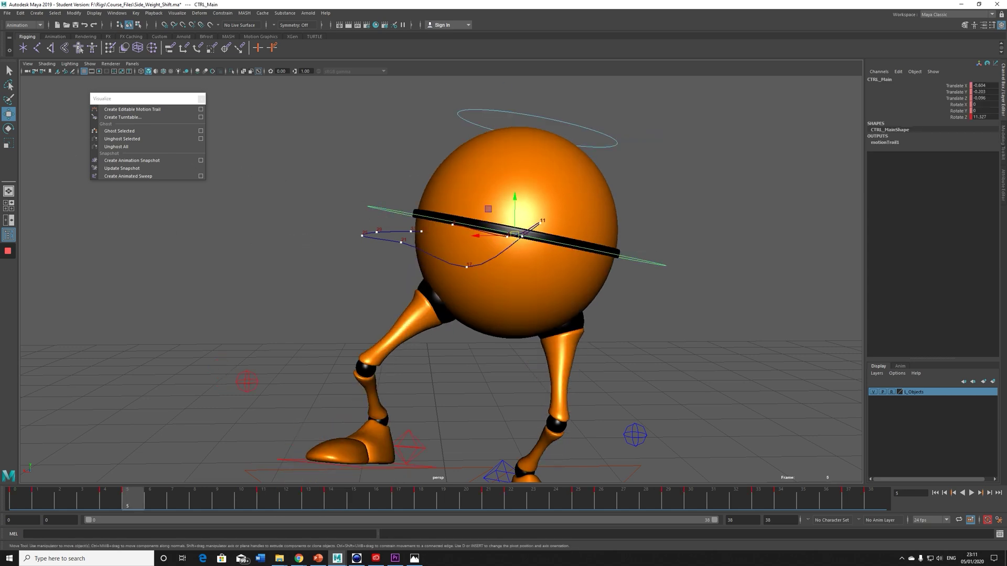
Switch to Photos to view the keyboard layout image for the stepping shortcuts, and return to Maya
{"action": "key", "text": "alt+Tab"}
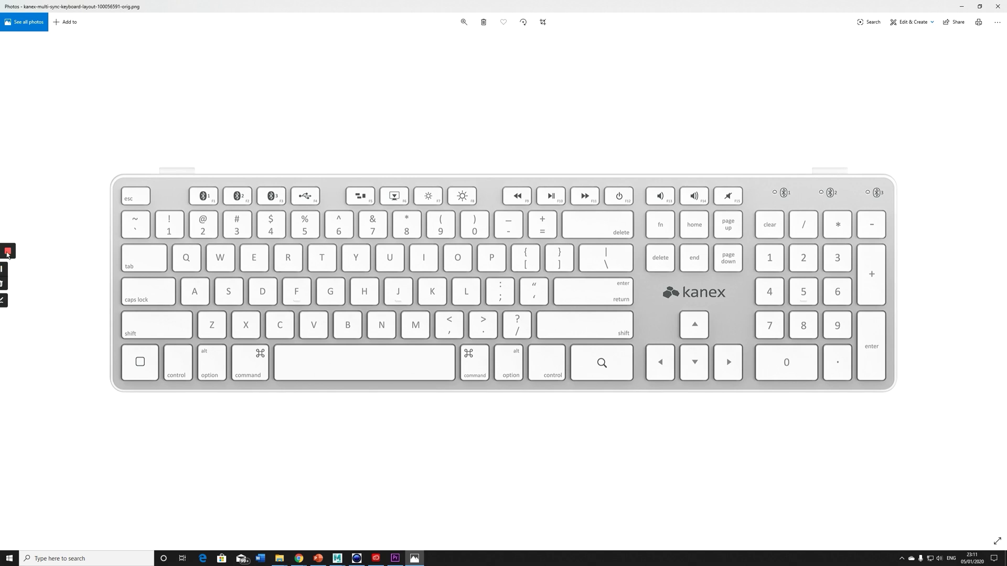
{"action": "left_click", "coordinate": [9, 301]}
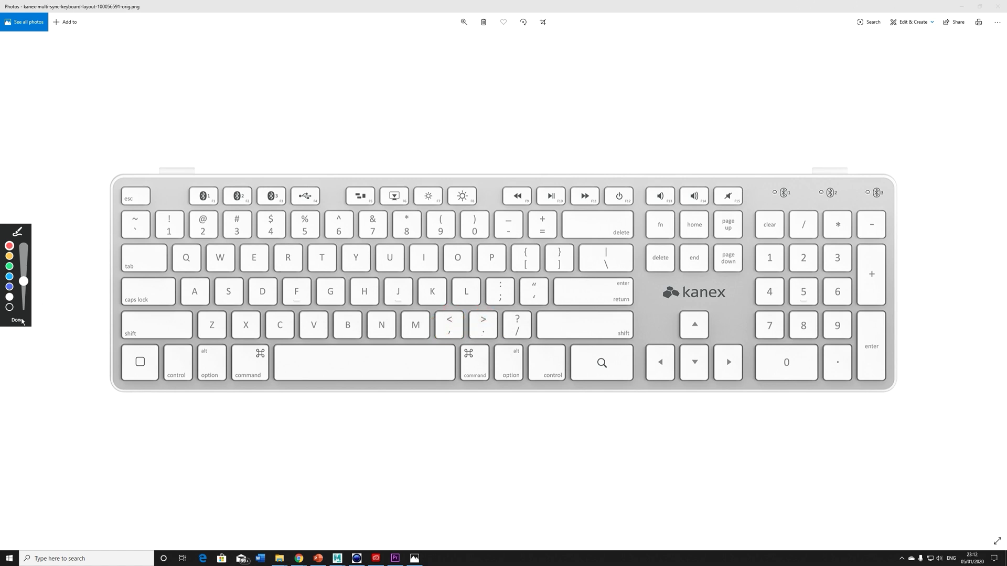
{"action": "left_click", "coordinate": [17, 320]}
{"action": "left_click", "coordinate": [415, 558]}
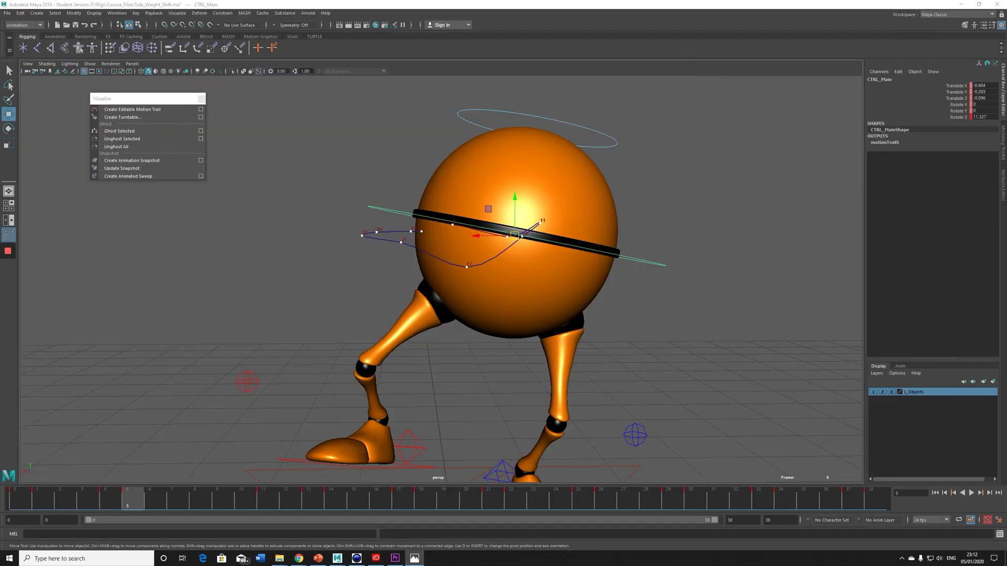
Review the body's path over the timeline and step back through the main body control's keys to frame 1
{"action": "mouse_move", "coordinate": [142, 502]}
{"action": "left_mouse_down"}
{"action": "mouse_move", "coordinate": [29, 494]}
{"action": "mouse_move", "coordinate": [129, 488]}
{"action": "left_mouse_up"}
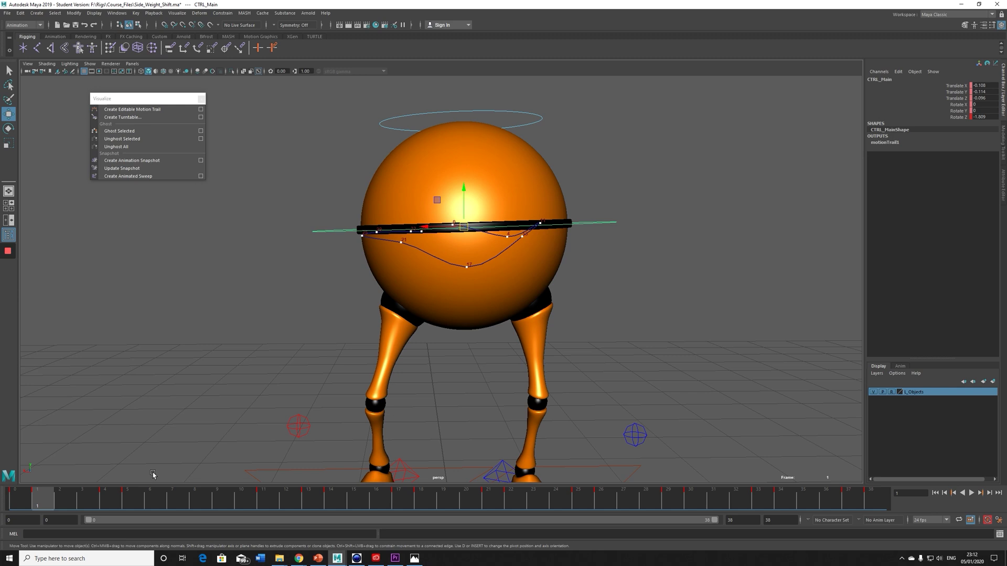
{"action": "key", "text": "alt+v"}
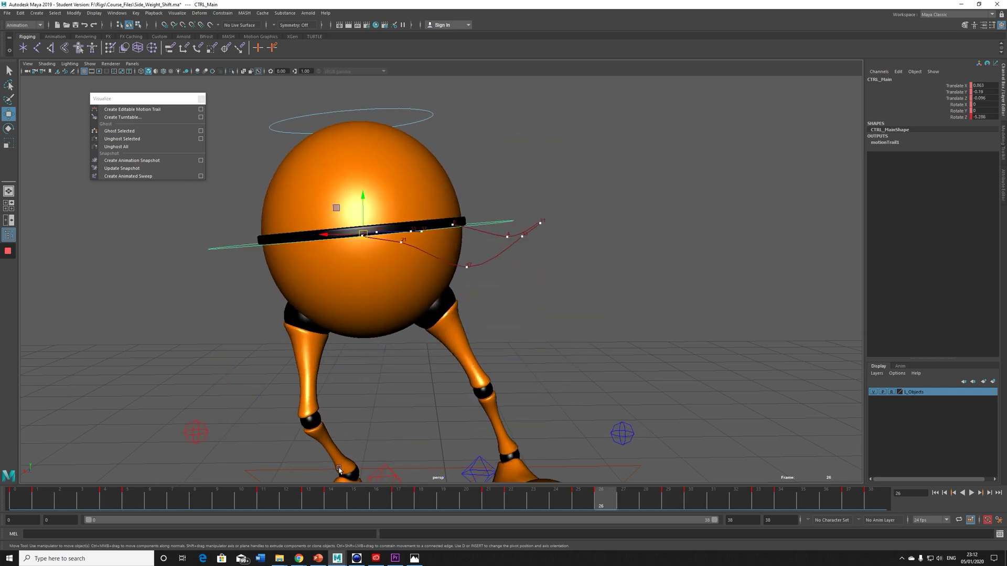
{"action": "key", "text": "comma"}
{"action": "key", "text": "comma"}
{"action": "key", "text": "comma"}
{"action": "key", "text": "comma"}
{"action": "key", "text": "comma"}
{"action": "key", "text": "comma"}
{"action": "key", "text": "comma"}
{"action": "key", "text": "comma"}
{"action": "key", "text": "comma"}
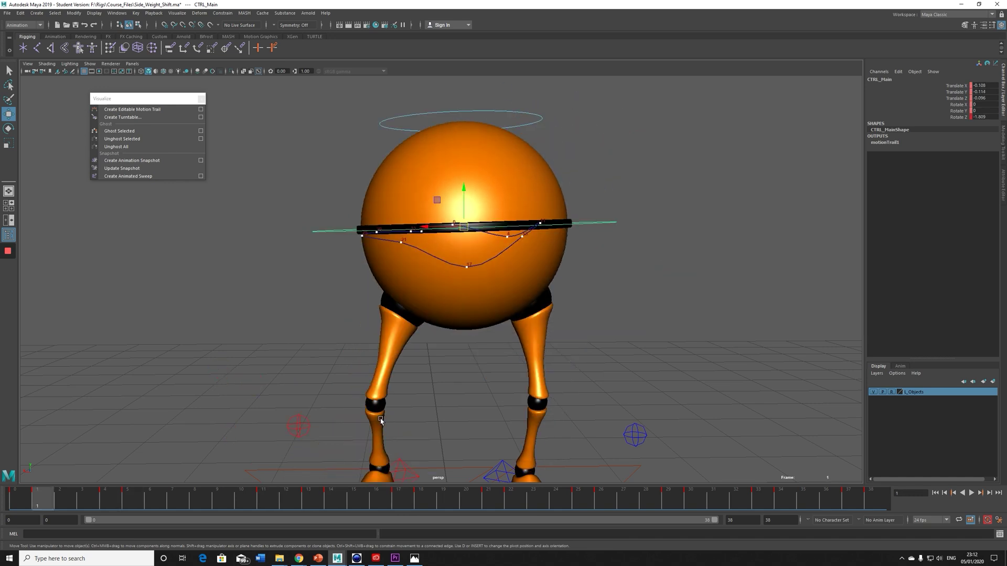
Move the main body control at frame 4 to Translate X -0.449 and Translate Y -0.198 to smooth the trail
{"action": "key", "text": "period"}
{"action": "key", "text": "period"}
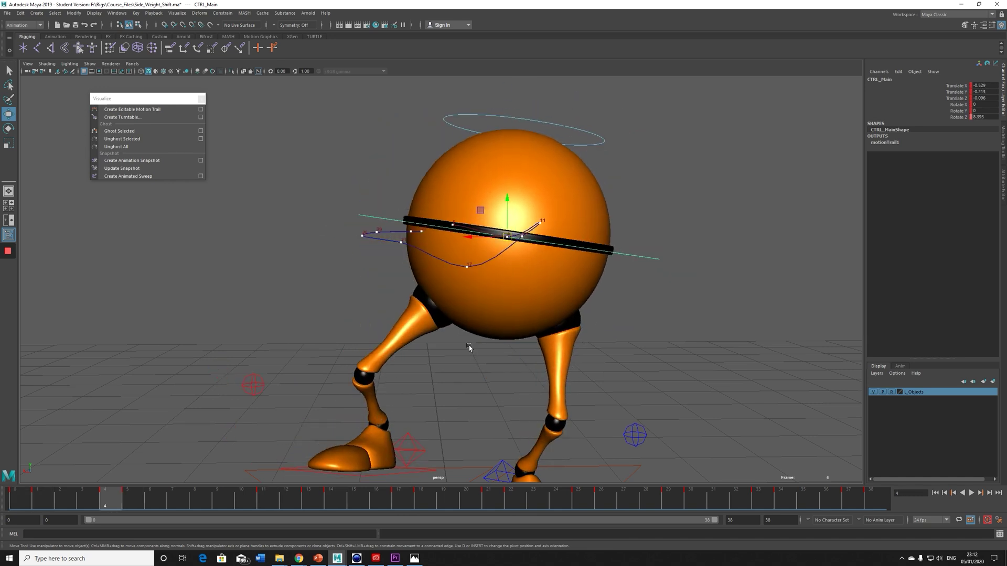
{"action": "left_click_drag", "start_coordinate": [474, 236], "coordinate": [464, 236]}
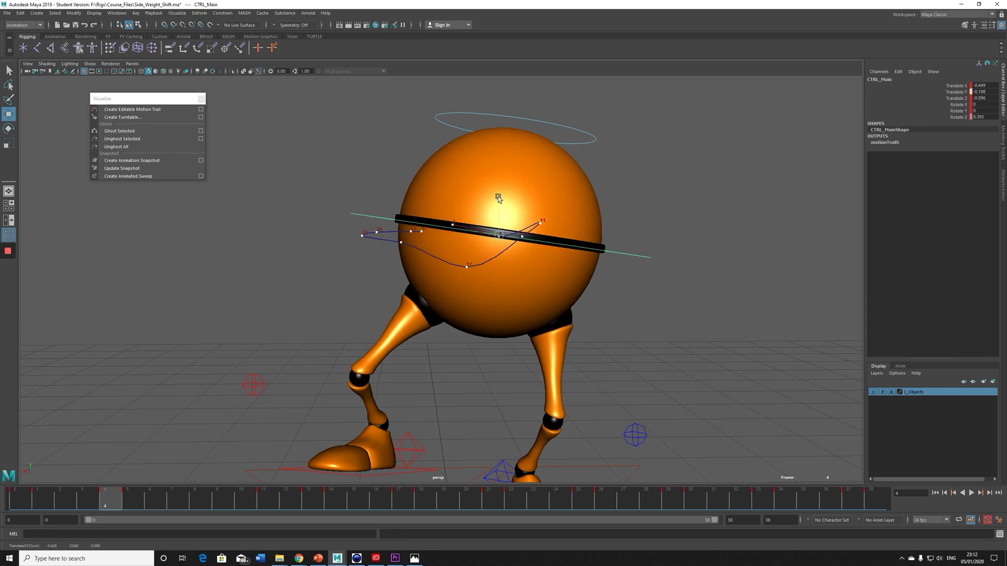
Lower the main body control at frame 13 to Translate Y -0.237, checking the neighbouring keys on the trail
{"action": "key", "text": "period"}
{"action": "key", "text": "comma"}
{"action": "key", "text": "period"}
{"action": "key", "text": "period"}
{"action": "key", "text": "period"}
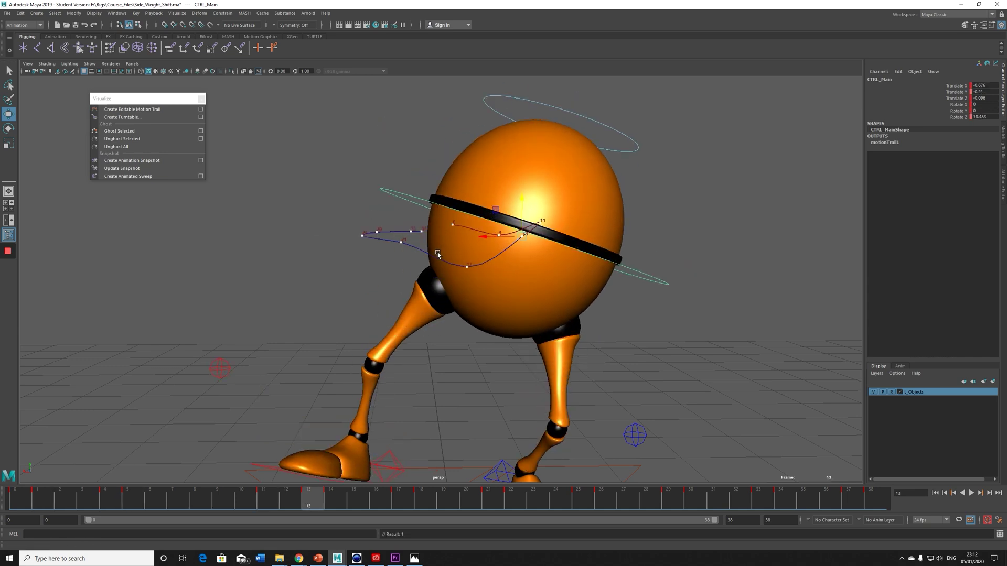
{"action": "left_click_drag", "start_coordinate": [525, 197], "coordinate": [526, 200]}
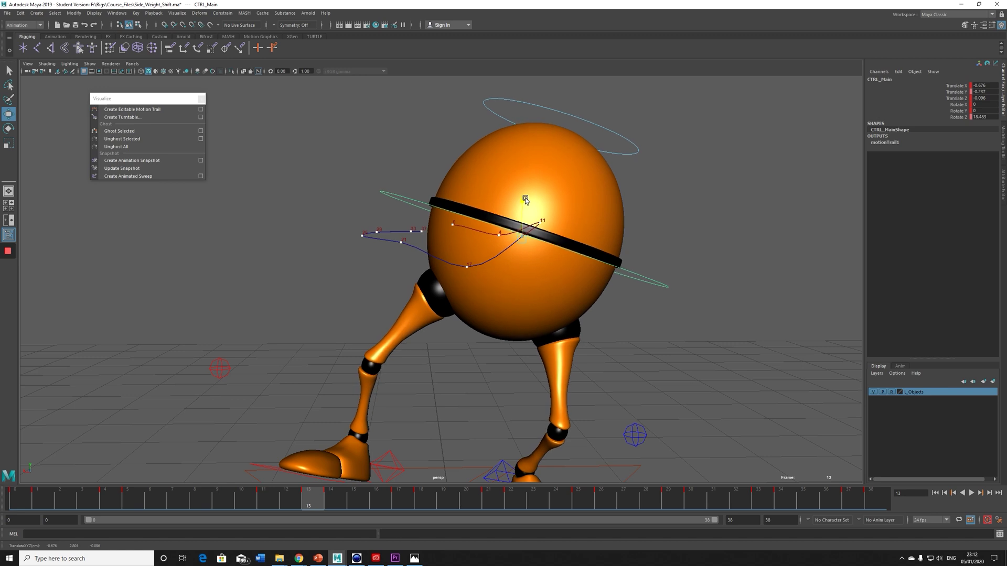
Lower the main body control at frames 21 and 25 to round out the bottom of the motion trail's arc
{"action": "key", "text": "comma"}
{"action": "key", "text": "period"}
{"action": "key", "text": "period"}
{"action": "key", "text": "period"}
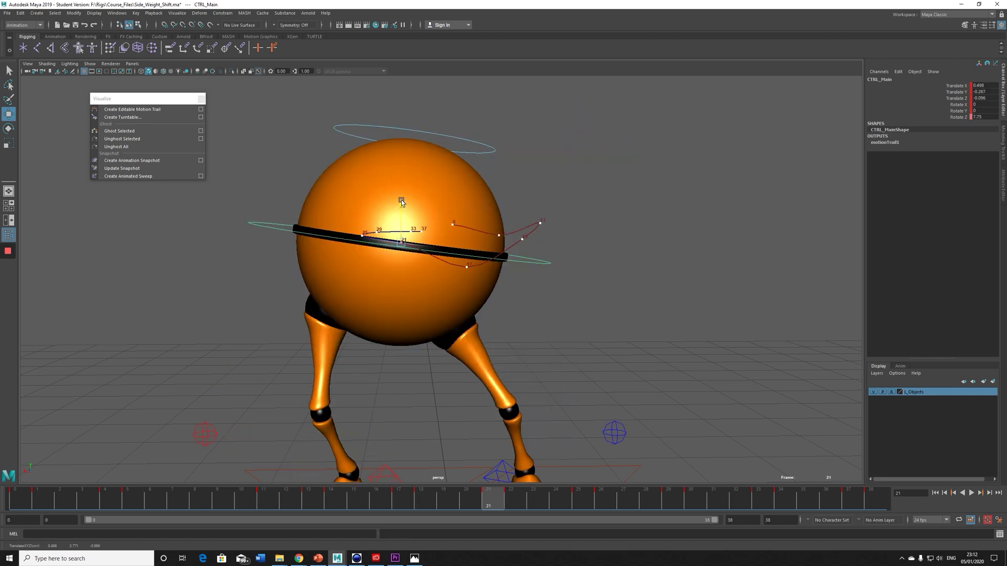
{"action": "left_click_drag", "start_coordinate": [400, 203], "coordinate": [401, 212]}
{"action": "key", "text": "comma"}
{"action": "key", "text": "comma"}
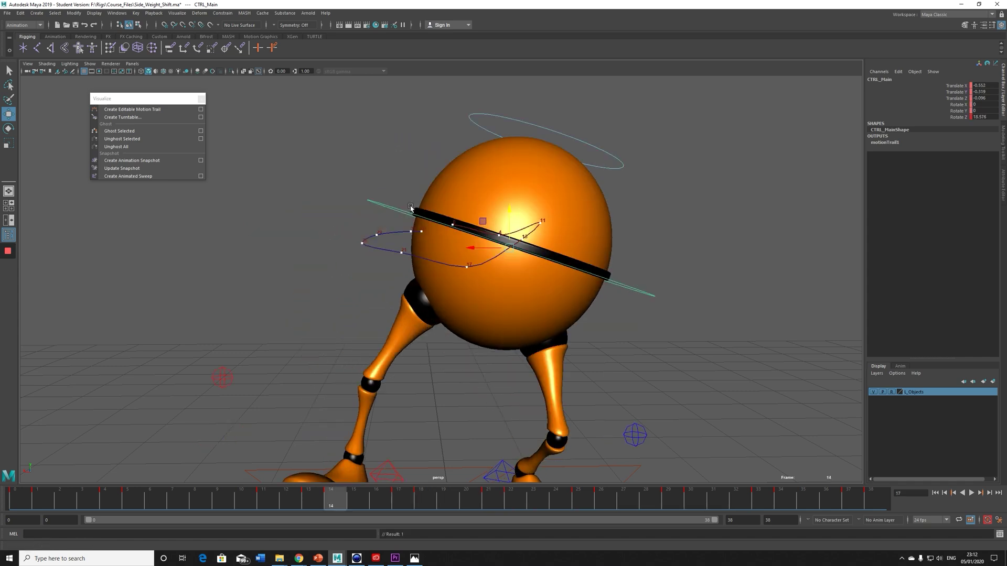
Step through the remaining keys, adjusting the main body control's Translate Y to -0.164 at frame 29, -0.161 at frame 33 and -0.138 at frame 37
{"action": "key", "text": "comma"}
{"action": "key", "text": "period"}
{"action": "key", "text": "period"}
{"action": "key", "text": "period"}
{"action": "key", "text": "period"}
{"action": "key", "text": "period"}
{"action": "key", "text": "period"}
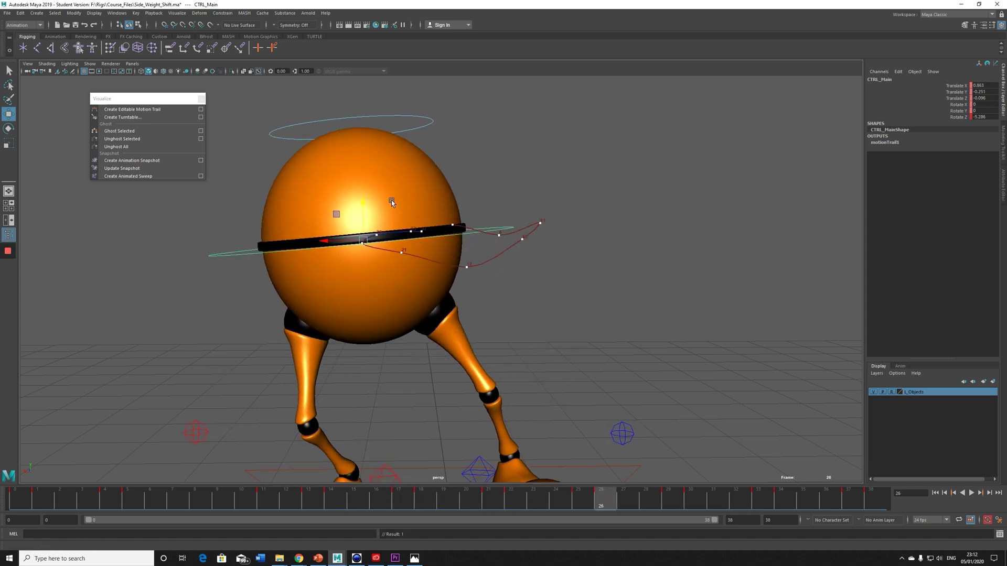
{"action": "key", "text": "period"}
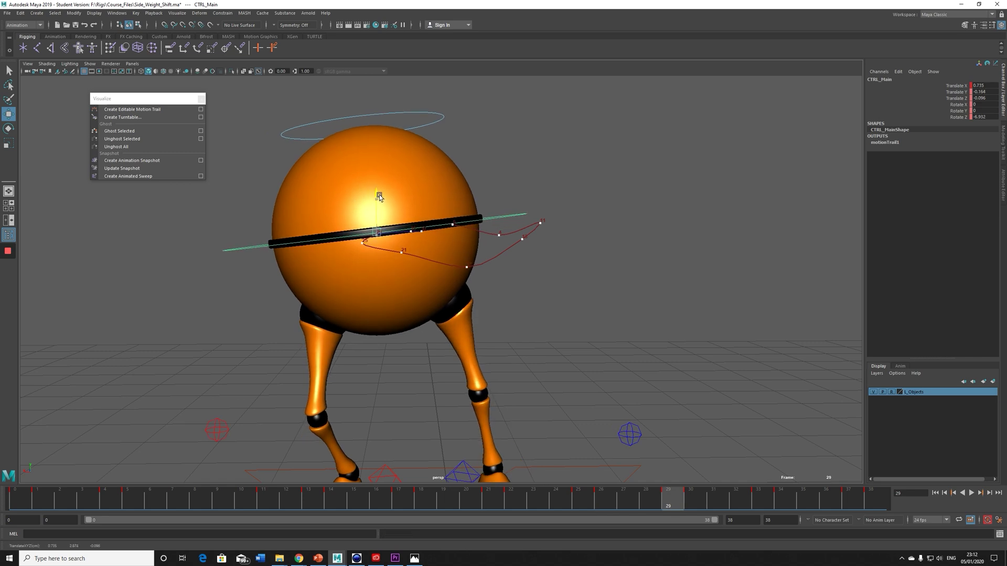
{"action": "key", "text": "period"}
{"action": "key", "text": "period"}
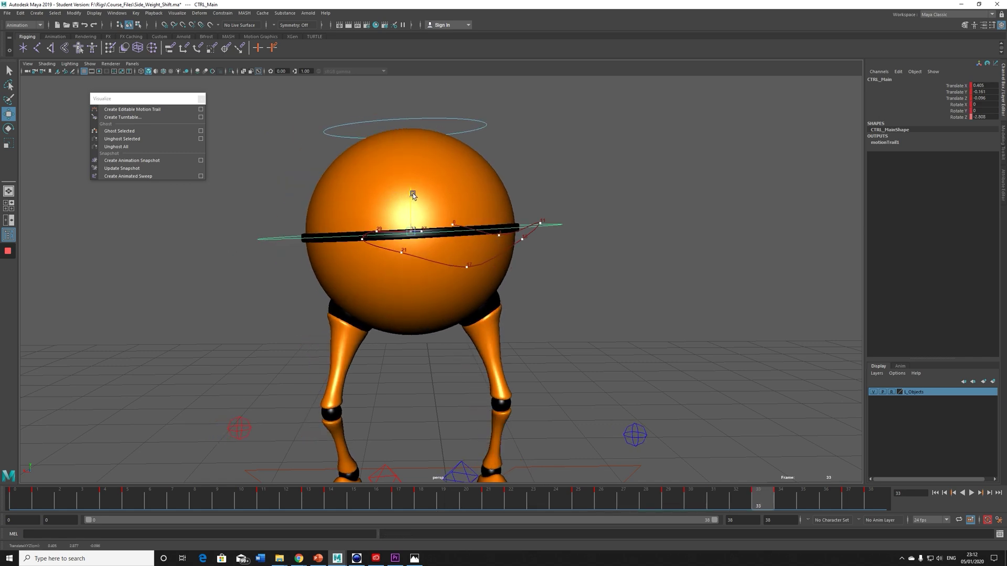
{"action": "key", "text": "period"}
{"action": "key", "text": "period"}
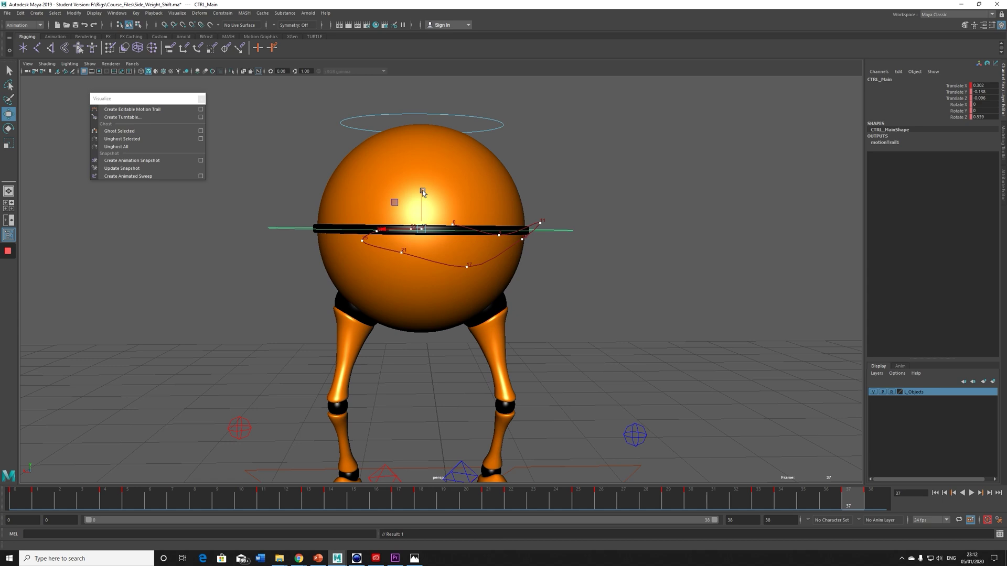
Return to the first frame and play back the animation to review the smoothed body arc
{"action": "key", "text": "alt+shift+v"}
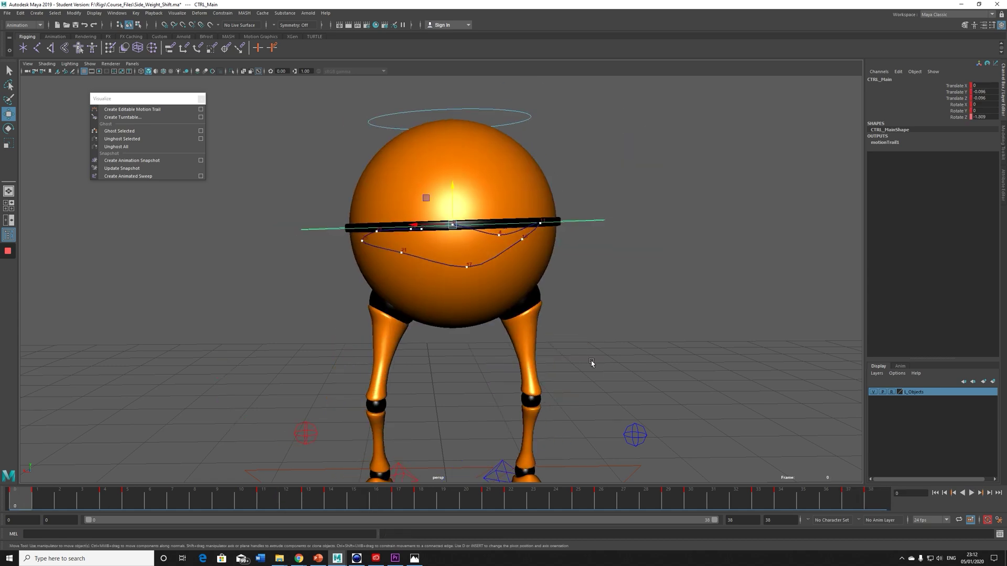
{"action": "scroll", "coordinate": [591, 346], "scroll_direction": "down", "scroll_amount": 5}
{"action": "key", "text": "alt+v"}
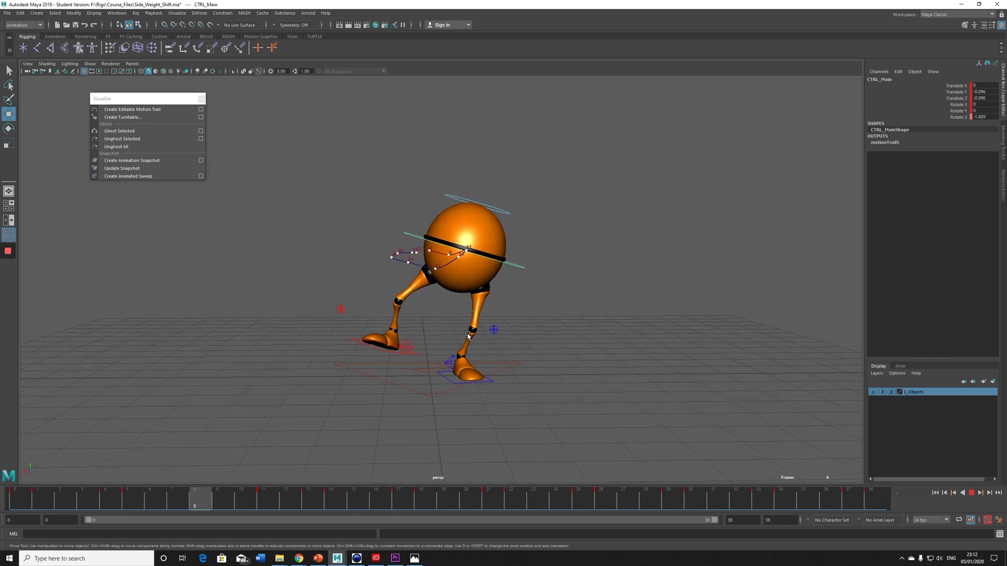
{"action": "scroll", "coordinate": [578, 351], "scroll_direction": "up", "scroll_amount": 5}
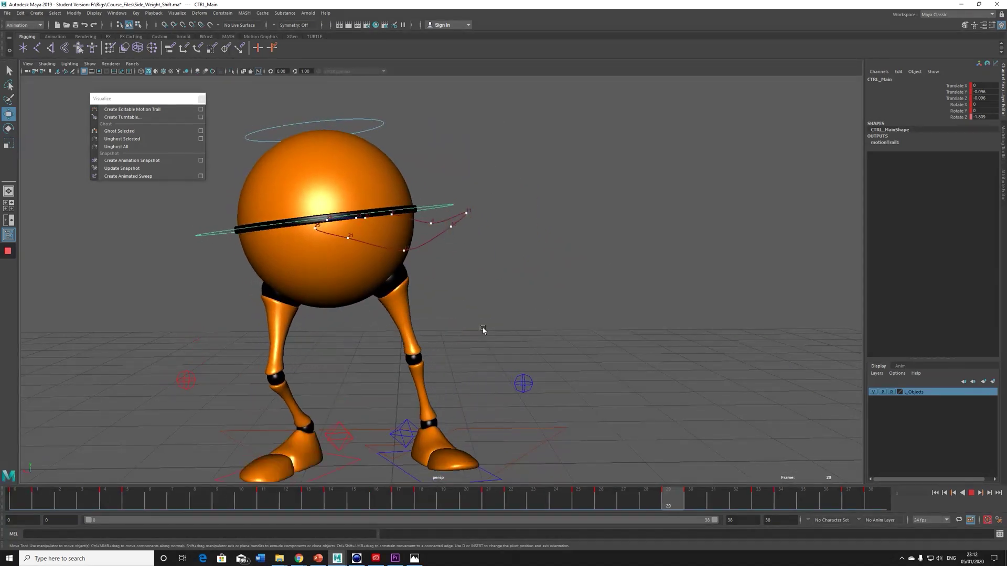
{"action": "key", "text": "Escape"}
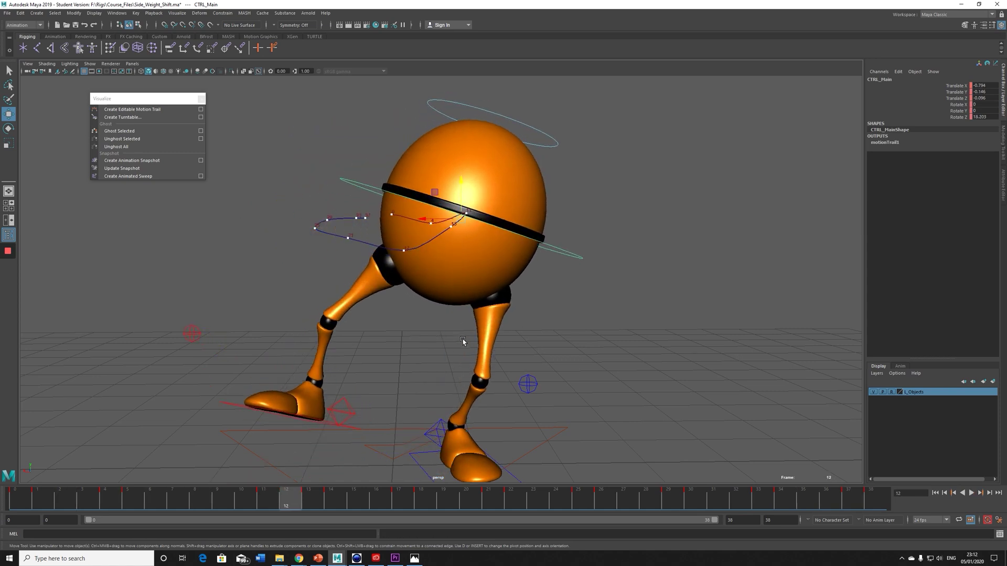
{"action": "key", "text": "alt+v"}
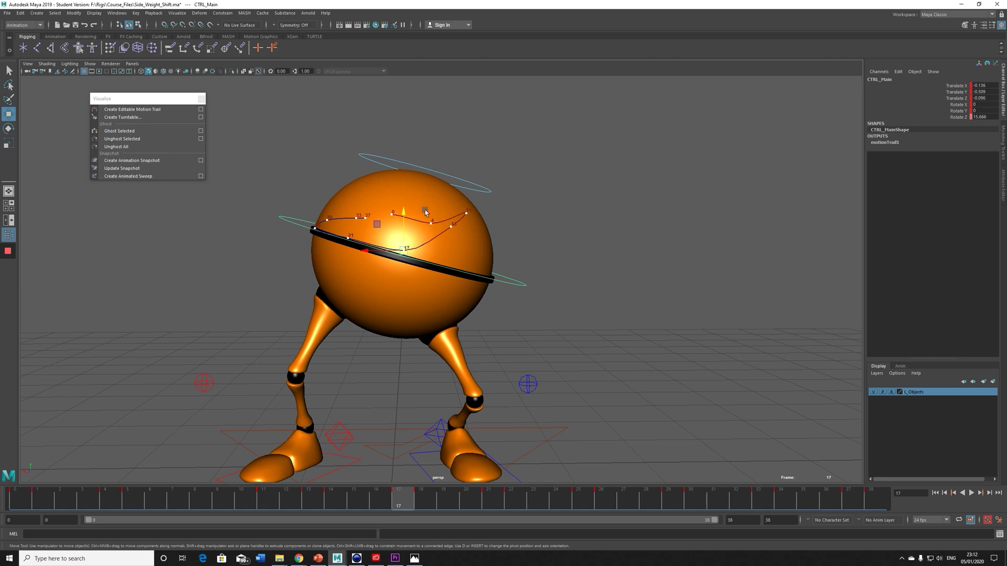
Raise the main body control at frame 17, set its Translate Y to -0.246 at frame 13, and play back the refined arc
{"action": "left_click_drag", "start_coordinate": [402, 213], "coordinate": [405, 208]}
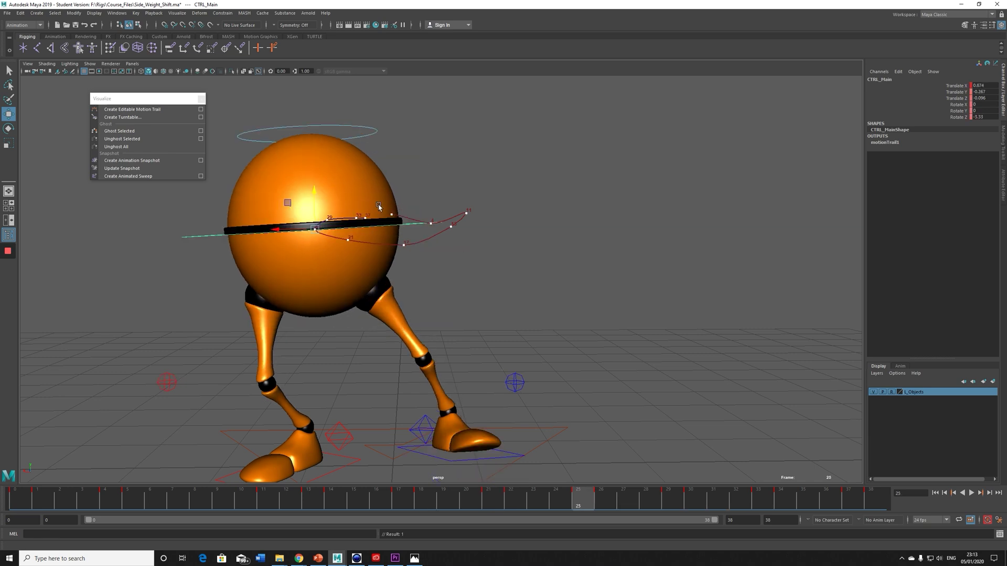
{"action": "left_click_drag", "start_coordinate": [449, 198], "coordinate": [451, 193]}
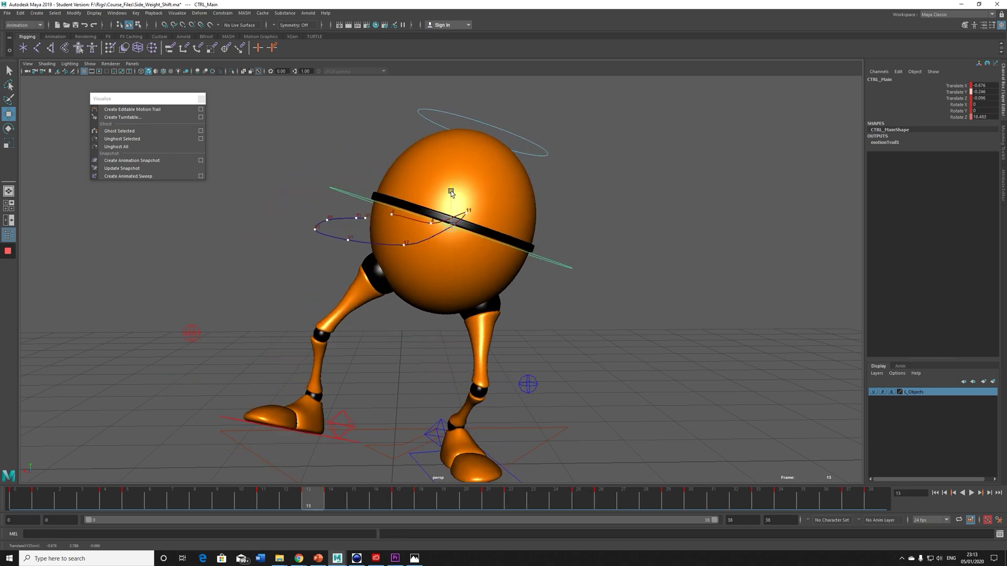
{"action": "key", "text": "alt+v"}
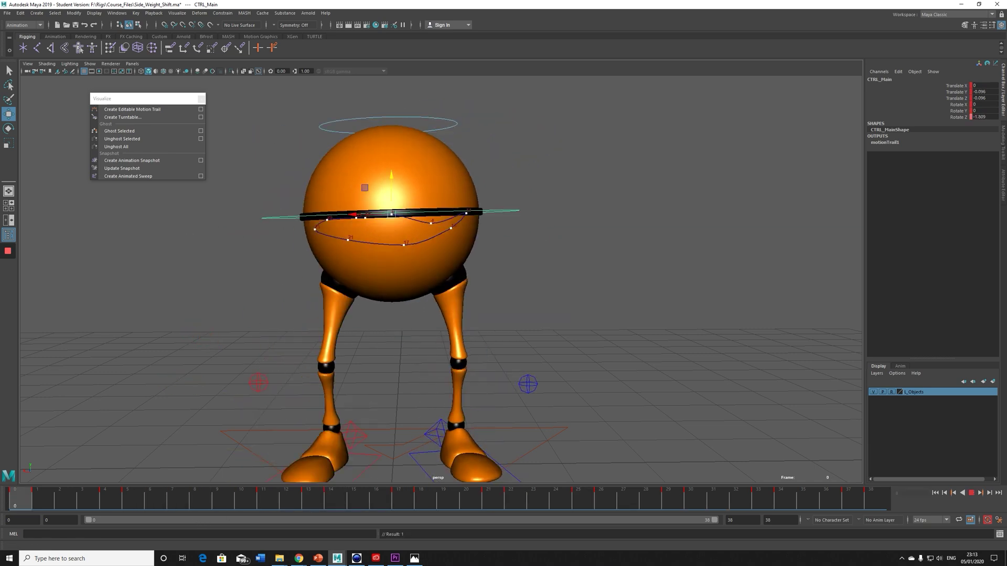
{"action": "right_click_drag", "start_coordinate": [474, 250], "coordinate": [472, 285], "text": "alt"}
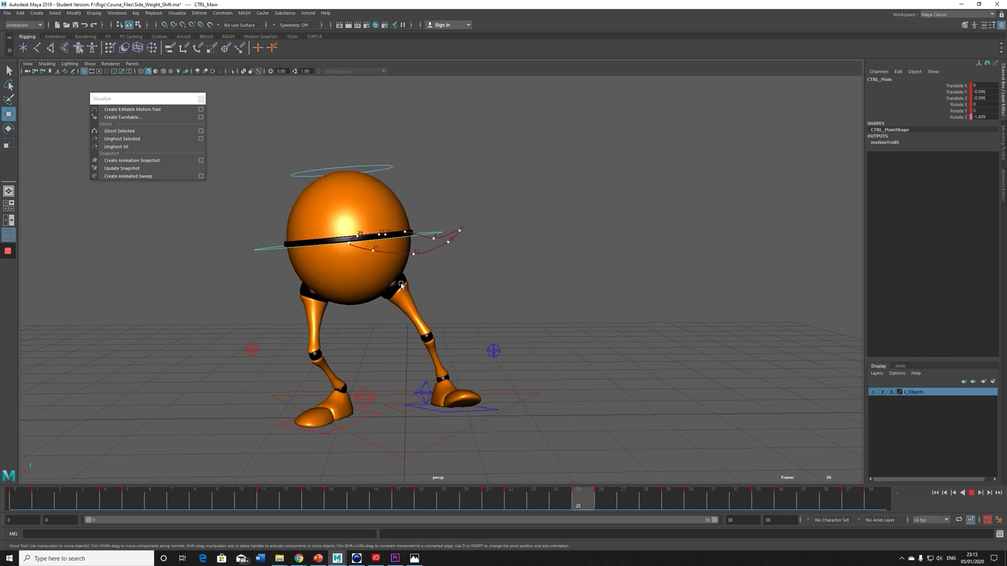
Stop the playback and create an editable motion trail for the right heel IK control
{"action": "key", "text": "Escape"}
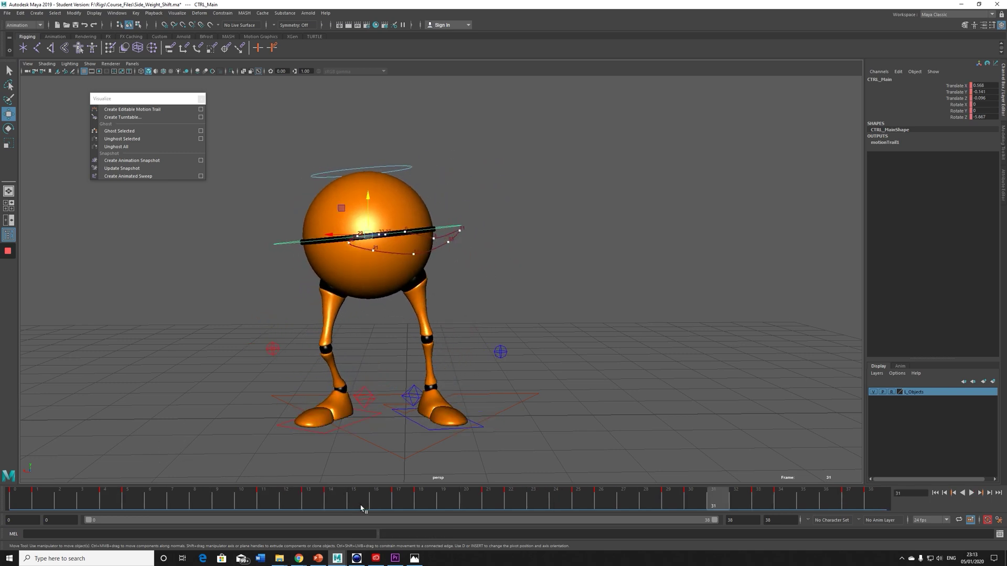
{"action": "key", "text": "alt+v"}
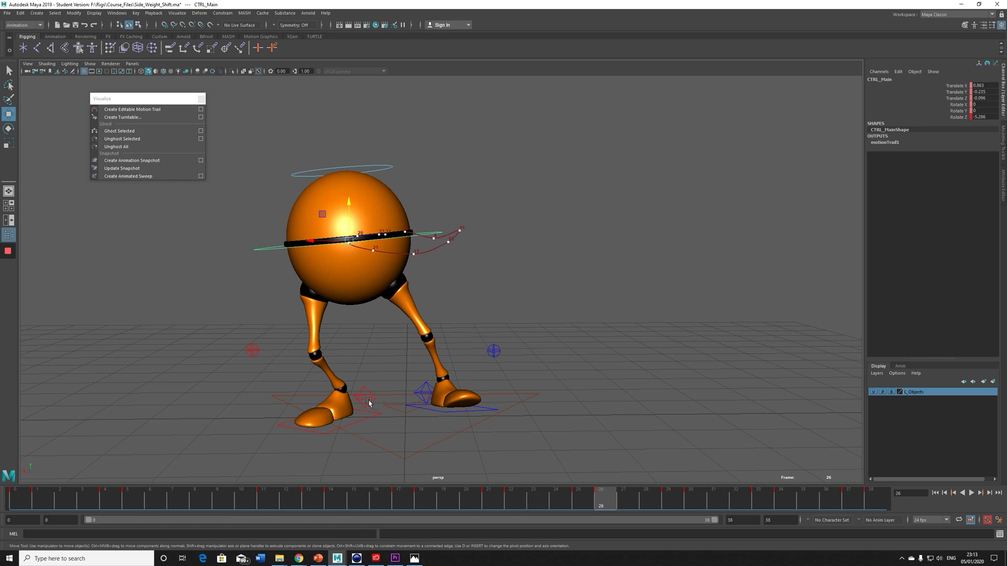
{"action": "left_click", "coordinate": [368, 402]}
{"action": "left_click", "coordinate": [131, 109]}
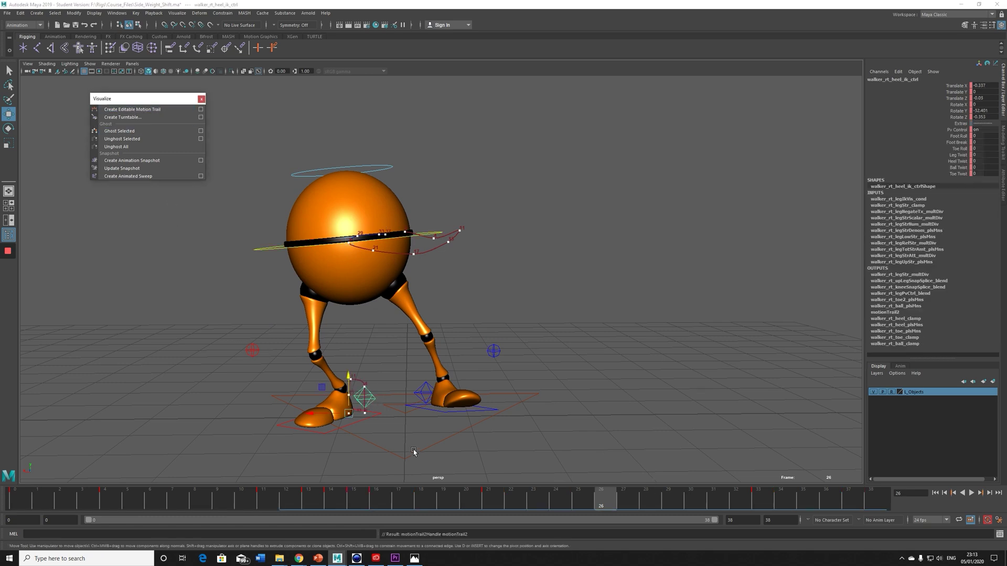
At frame 11, shift the right heel control sideways to Translate X -0.231 to round its motion trail
{"action": "right_click_drag", "start_coordinate": [414, 452], "coordinate": [535, 314], "text": "alt"}
{"action": "left_click", "coordinate": [557, 303]}
{"action": "left_click", "coordinate": [543, 312]}
{"action": "left_click_drag", "start_coordinate": [294, 498], "coordinate": [81, 499]}
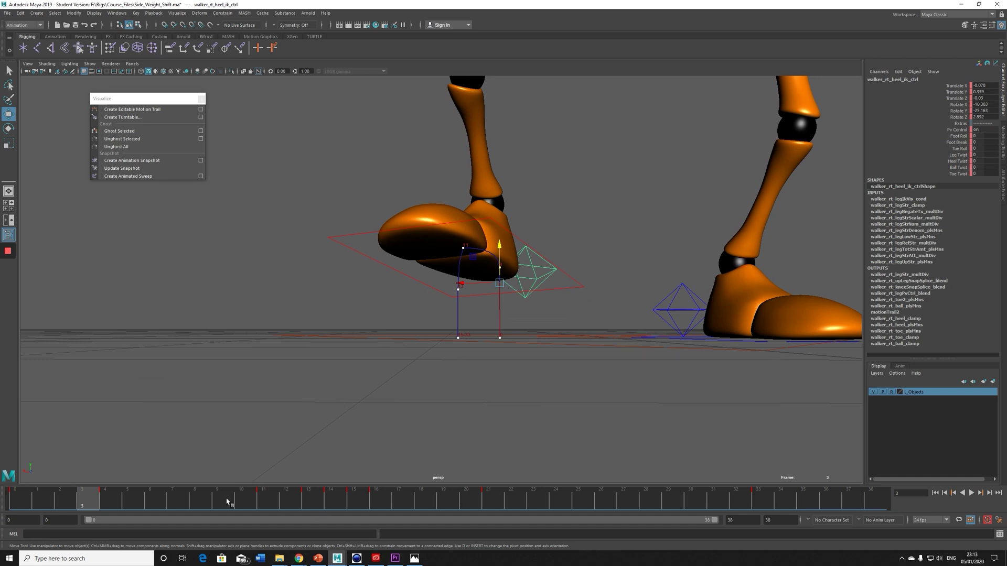
{"action": "left_click_drag", "start_coordinate": [226, 502], "coordinate": [263, 500]}
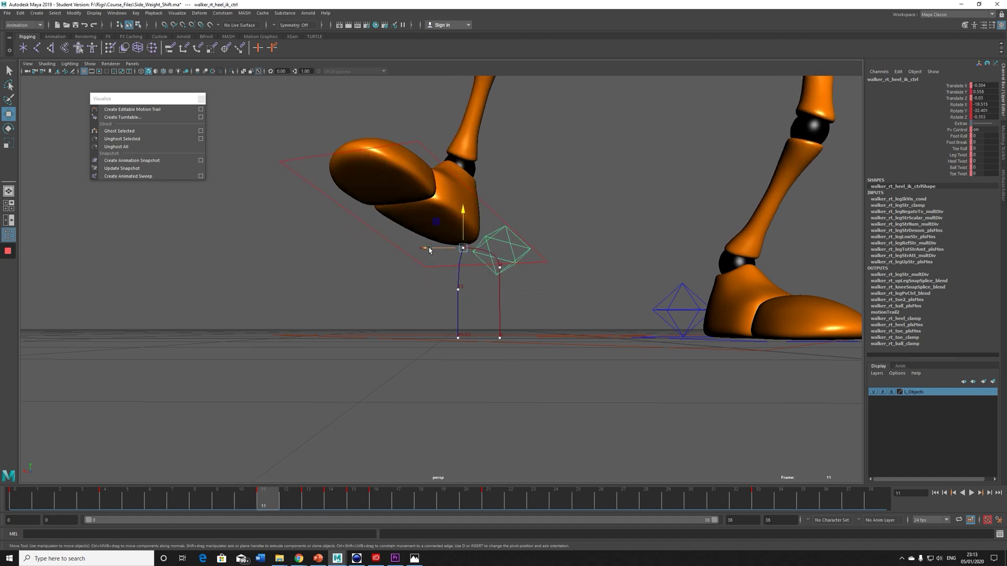
{"action": "left_click_drag", "start_coordinate": [429, 250], "coordinate": [445, 251]}
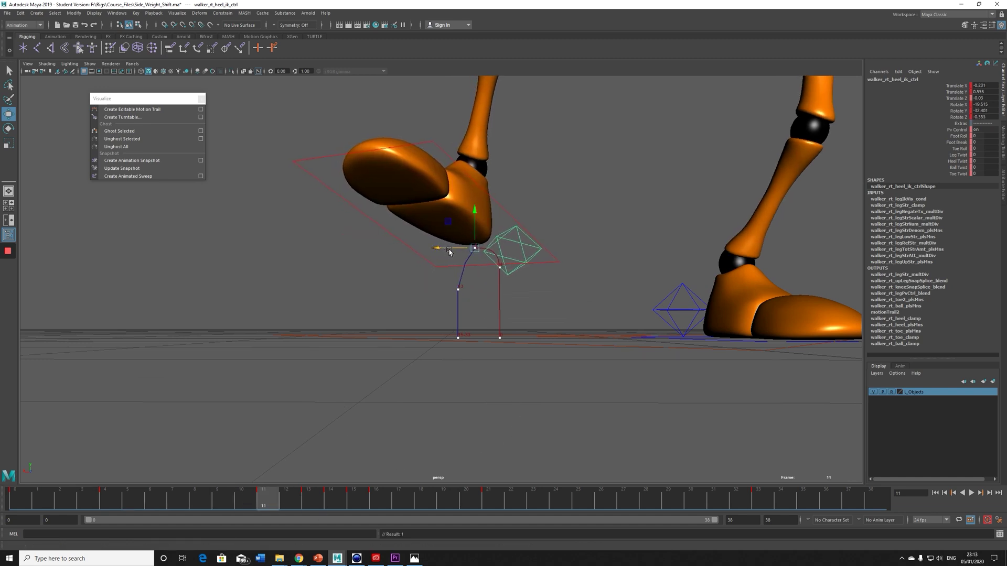
Lower the right heel control and shift it sideways at frame 4, and offset it outward at frame 2 to curve the lift-off
{"action": "left_click", "coordinate": [478, 222]}
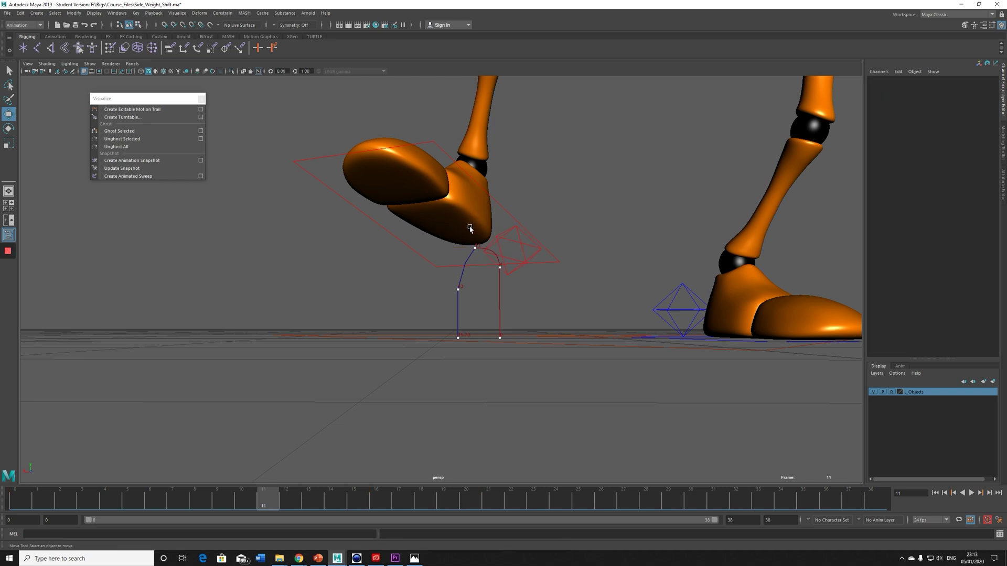
{"action": "left_click", "coordinate": [510, 240]}
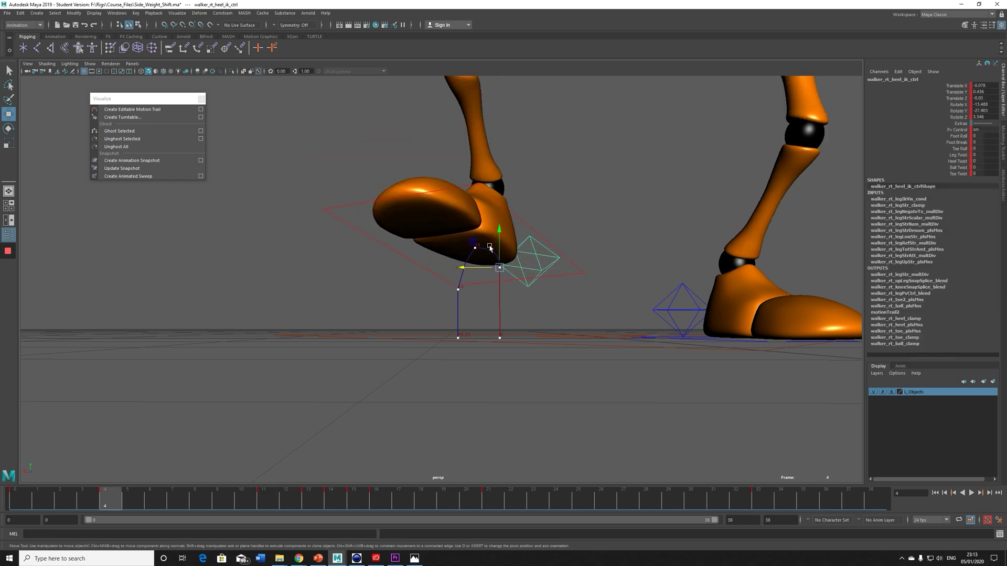
{"action": "left_click_drag", "start_coordinate": [500, 232], "coordinate": [499, 242]}
{"action": "left_click_drag", "start_coordinate": [470, 278], "coordinate": [473, 279]}
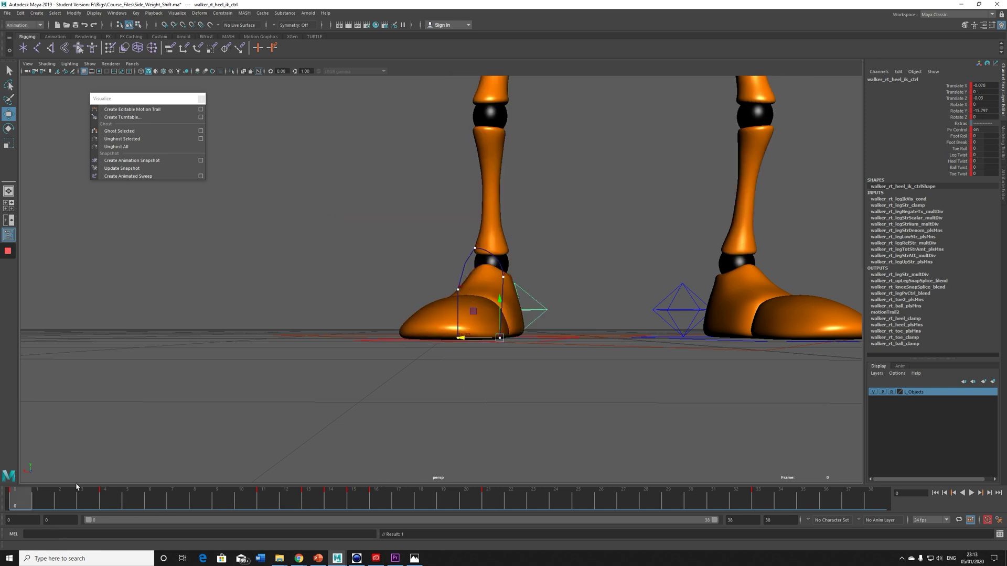
{"action": "left_click", "coordinate": [68, 499]}
{"action": "left_click_drag", "start_coordinate": [471, 313], "coordinate": [477, 312]}
Shift the right heel control sideways to Translate X -0.364 at frame 13 and nudge it the same way at frame 14
{"action": "key", "text": "period"}
{"action": "key", "text": "period"}
{"action": "key", "text": "period"}
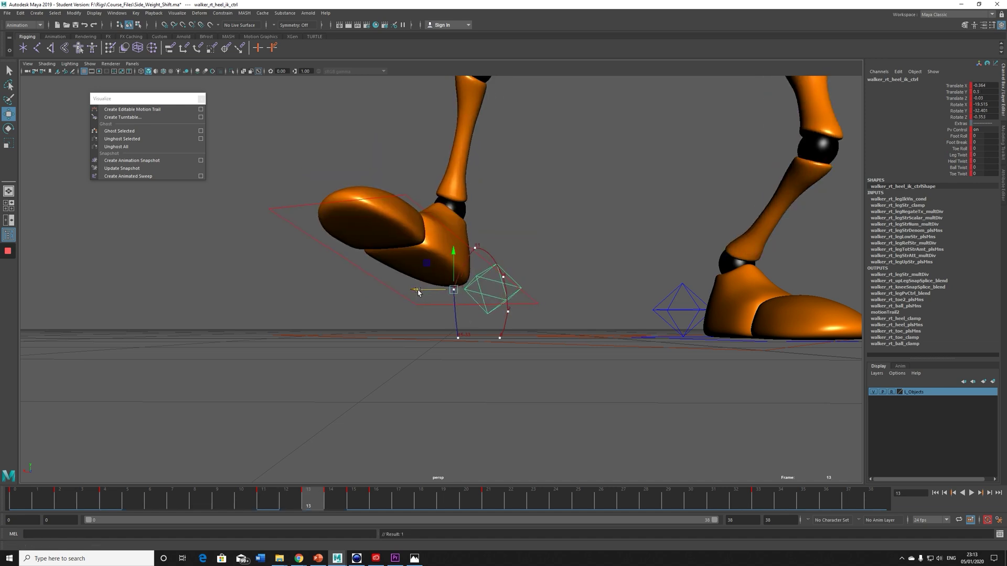
{"action": "key", "text": "alt+period"}
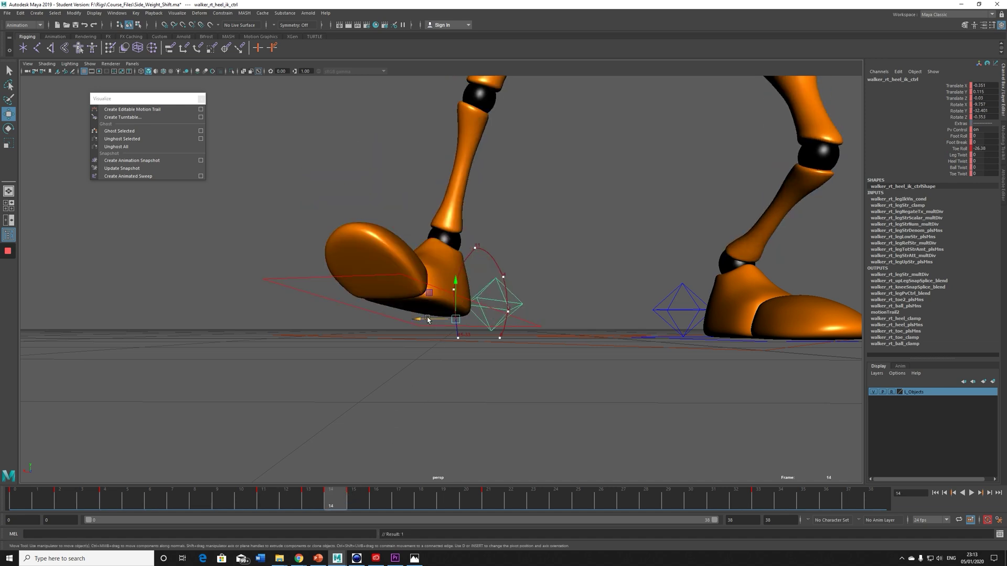
{"action": "left_click_drag", "start_coordinate": [428, 320], "coordinate": [425, 321]}
Step back through the right heel's keys and lower the control to Translate Y 0.524 at frame 11
{"action": "key", "text": "period"}
{"action": "key", "text": "comma"}
{"action": "key", "text": "comma"}
{"action": "key", "text": "comma"}
{"action": "key", "text": "comma"}
{"action": "key", "text": "comma"}
{"action": "key", "text": "comma"}
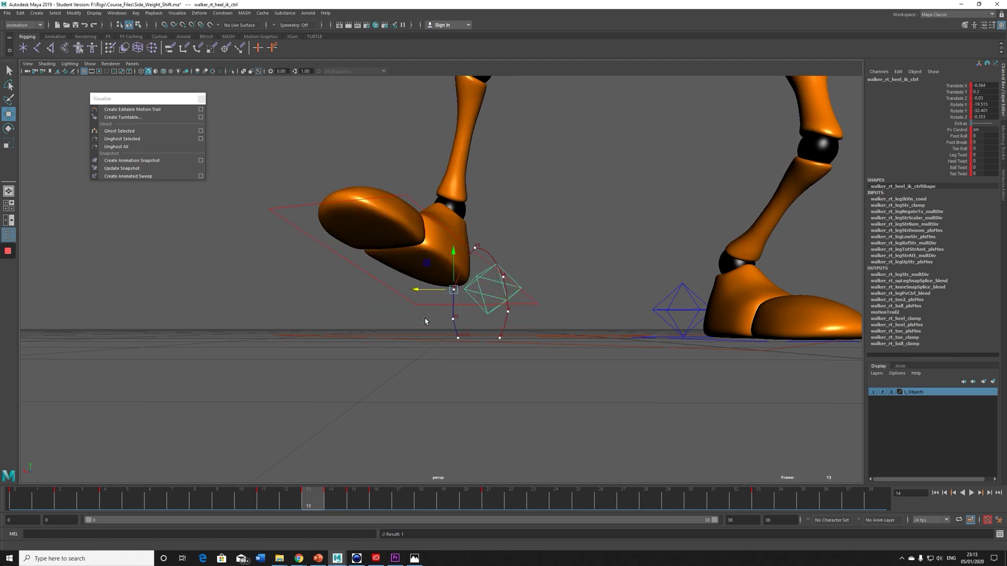
{"action": "key", "text": "period"}
{"action": "key", "text": "period"}
{"action": "key", "text": "period"}
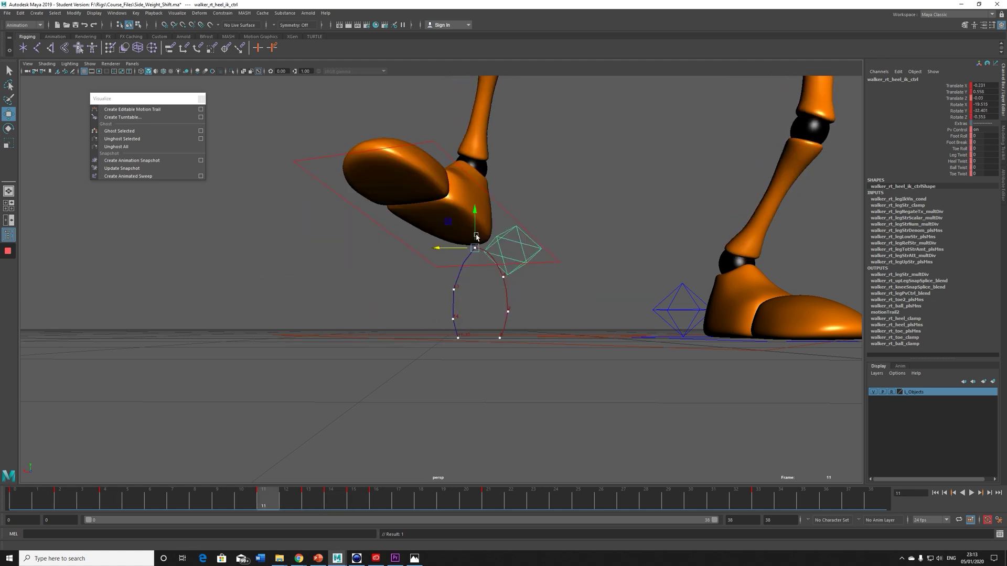
{"action": "left_click_drag", "start_coordinate": [475, 211], "coordinate": [474, 217]}
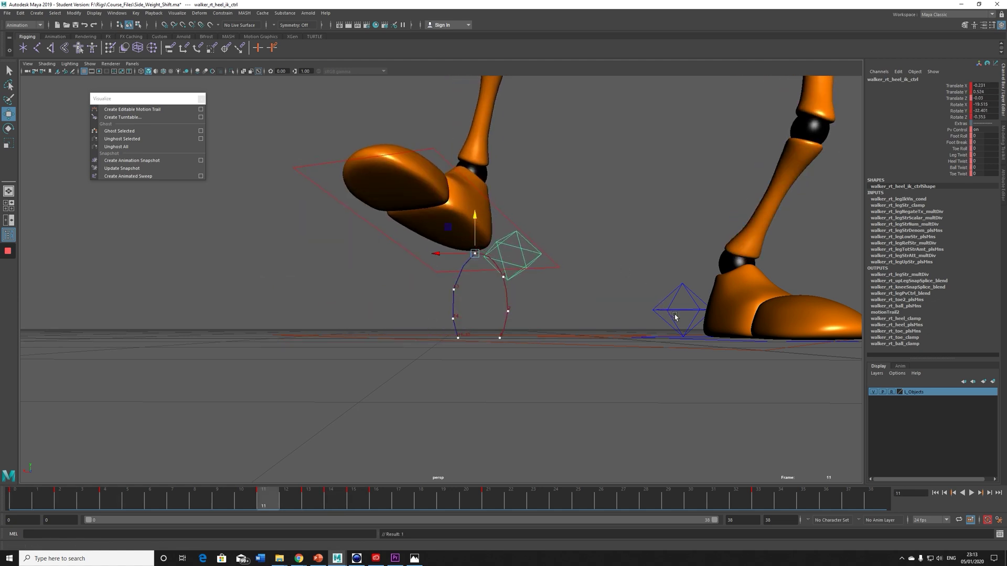
Play back the animation with the whole walker in view to review the right foot's arc
{"action": "right_click_drag", "start_coordinate": [675, 316], "coordinate": [337, 344], "text": "alt"}
{"action": "left_click_drag", "start_coordinate": [337, 344], "coordinate": [488, 425], "text": "alt"}
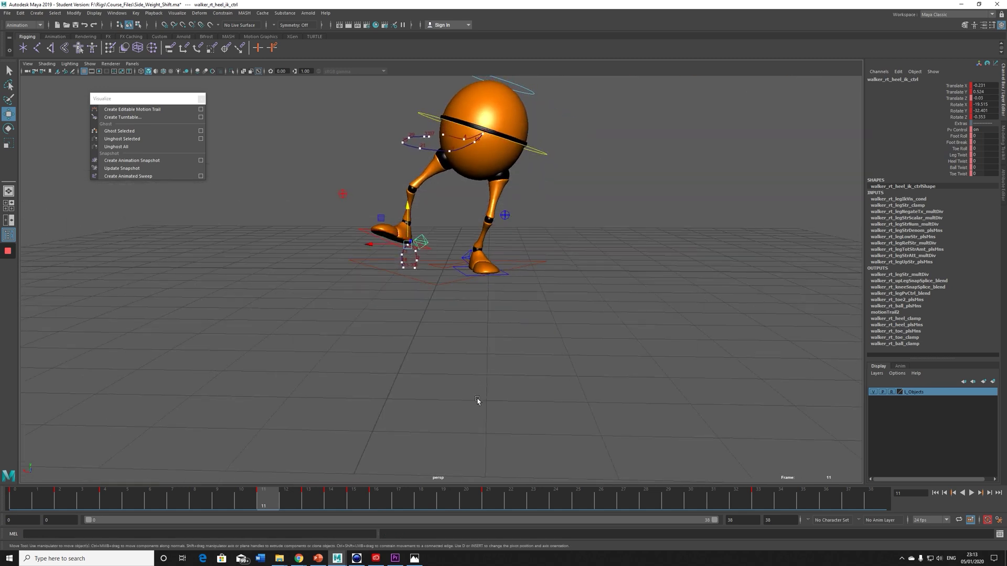
{"action": "key", "text": "alt+v"}
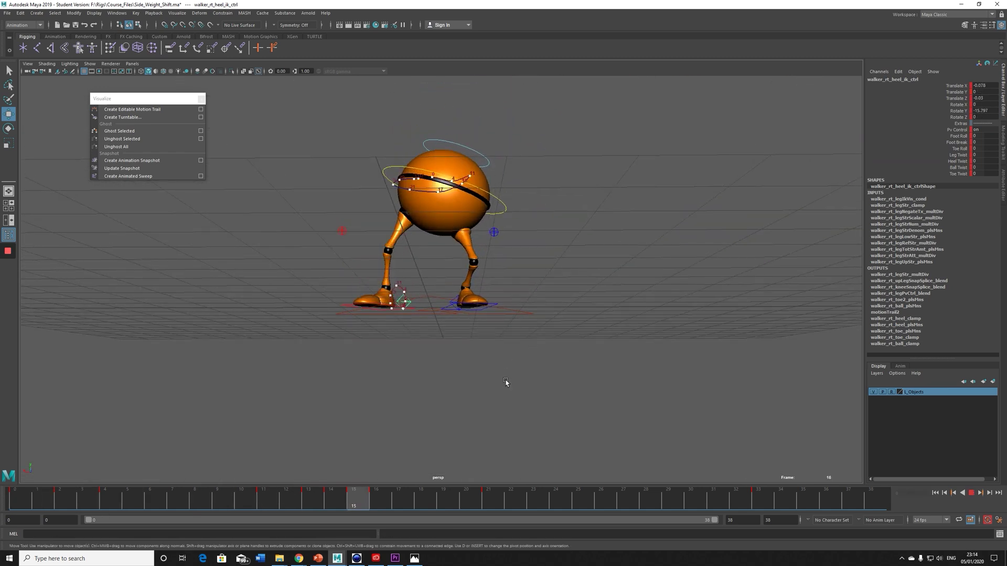
{"action": "left_click_drag", "start_coordinate": [508, 387], "coordinate": [470, 353], "text": "alt"}
{"action": "right_click_drag", "start_coordinate": [470, 353], "coordinate": [522, 341], "text": "alt"}
{"action": "key", "text": "alt+v"}
Create an editable motion trail for the left heel IK control and frame the left foot closely
{"action": "left_click", "coordinate": [447, 315]}
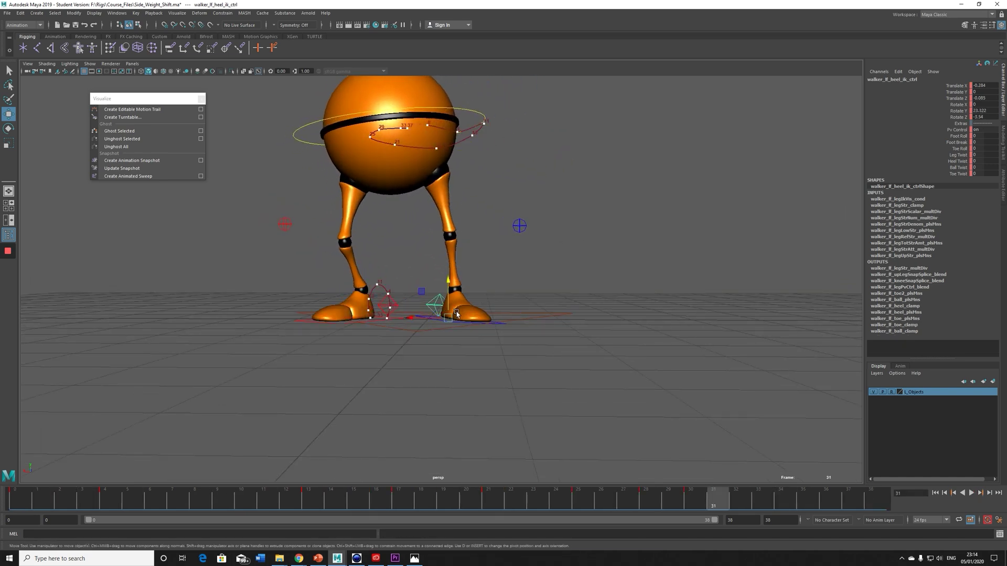
{"action": "left_click", "coordinate": [142, 109]}
{"action": "right_click_drag", "start_coordinate": [421, 343], "coordinate": [500, 373], "text": "alt"}
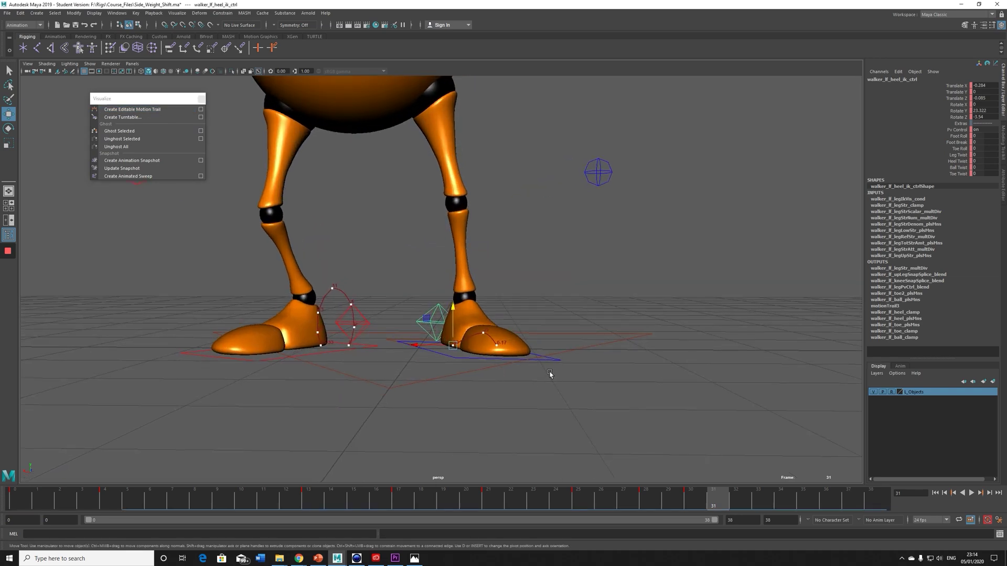
{"action": "middle_click_drag", "start_coordinate": [549, 374], "coordinate": [501, 257], "text": "alt"}
{"action": "right_click_drag", "start_coordinate": [173, 341], "coordinate": [481, 348], "text": "alt"}
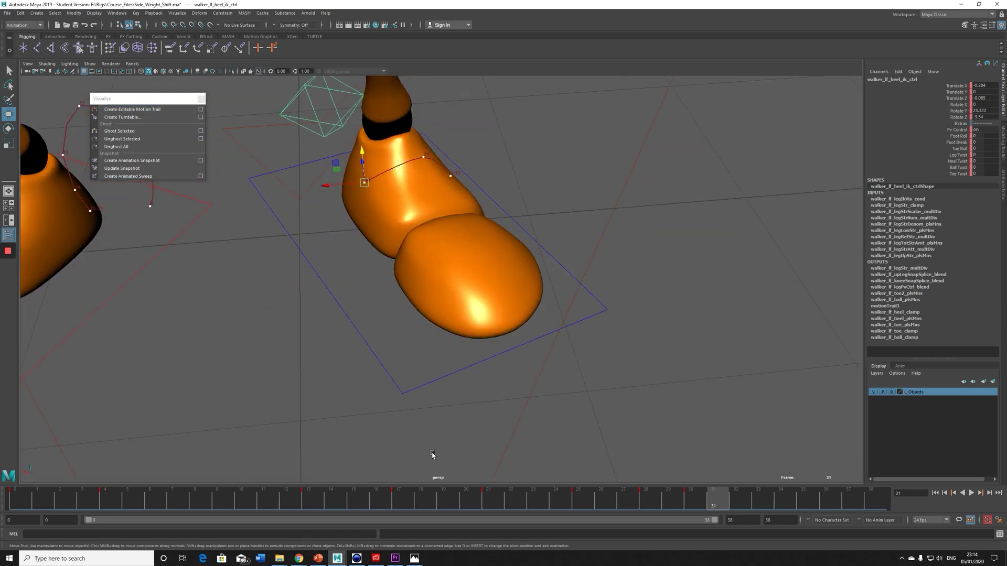
{"action": "left_click_drag", "start_coordinate": [433, 455], "coordinate": [413, 388], "text": "alt"}
At frame 25, shift the left heel control sideways to Translate X -0.071 to even out its trail
{"action": "left_click_drag", "start_coordinate": [416, 501], "coordinate": [649, 487]}
{"action": "left_click_drag", "start_coordinate": [642, 309], "coordinate": [591, 338], "text": "alt"}
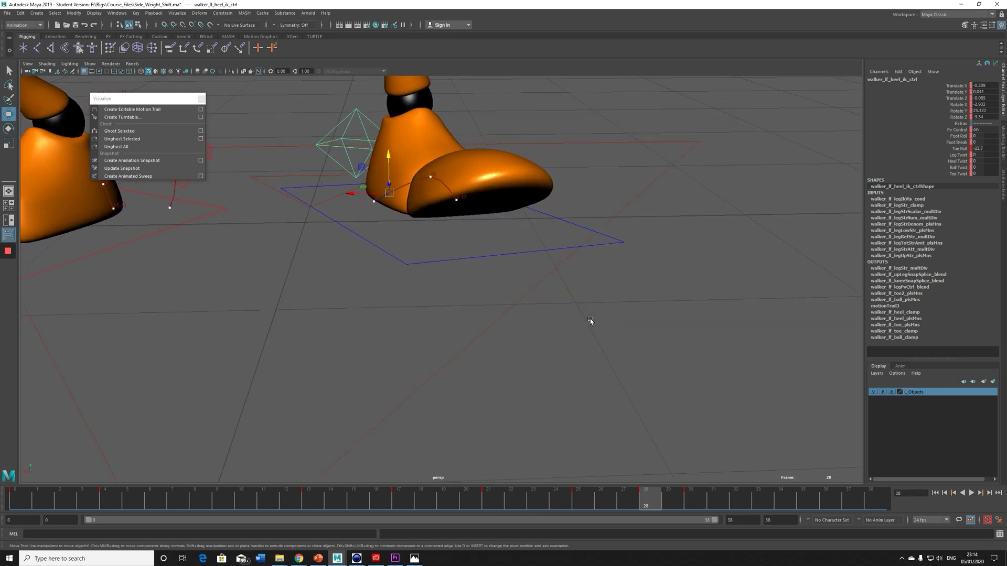
{"action": "key", "text": "comma"}
{"action": "left_click_drag", "start_coordinate": [390, 175], "coordinate": [376, 182]}
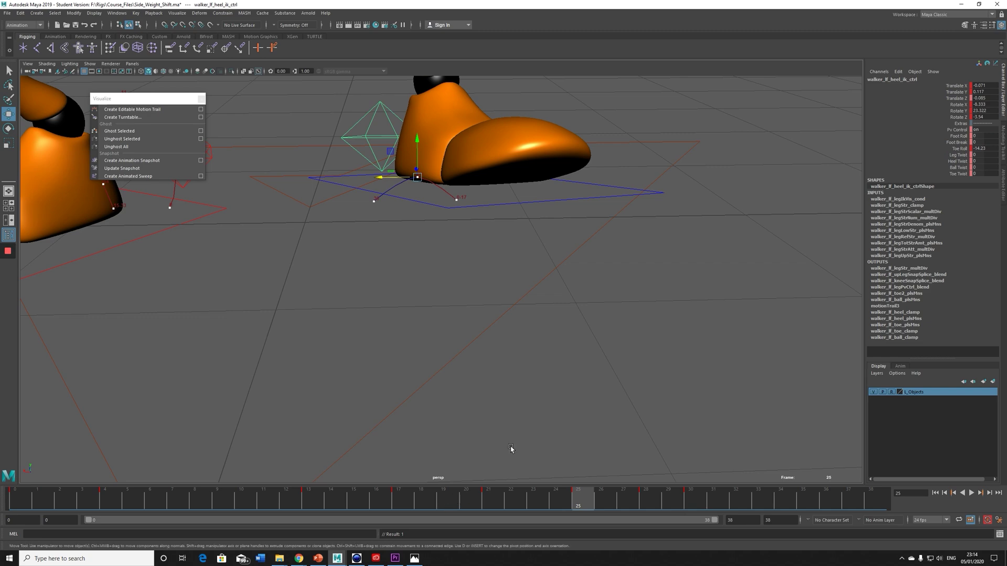
Play back the weight shift from several angles to review the arcs of both feet and the body
{"action": "left_click_drag", "start_coordinate": [512, 450], "coordinate": [505, 362], "text": "alt"}
{"action": "scroll", "coordinate": [506, 362], "scroll_direction": "down", "scroll_amount": 5}
{"action": "left_click", "coordinate": [240, 498]}
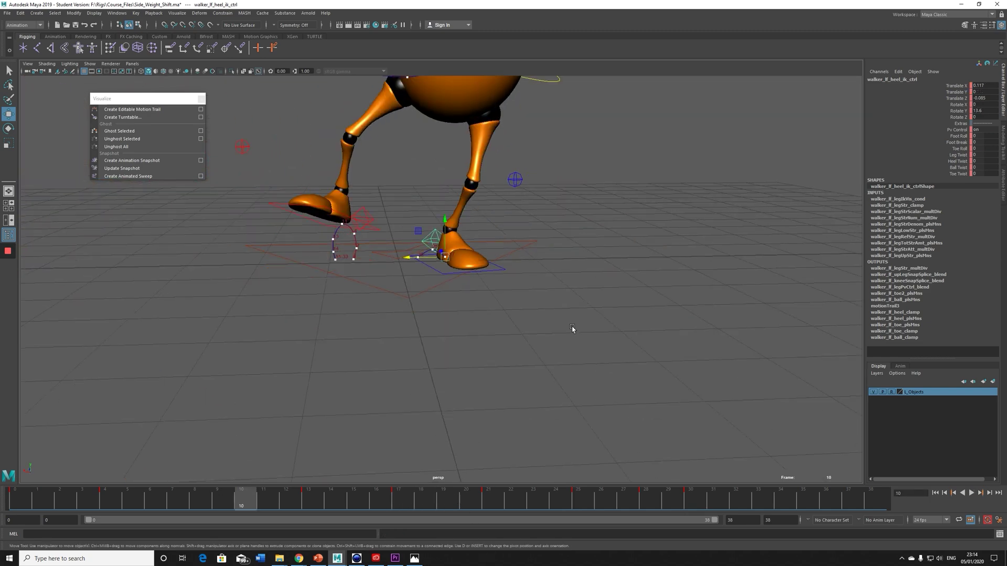
{"action": "left_click_drag", "start_coordinate": [572, 333], "coordinate": [524, 348], "text": "alt"}
{"action": "key", "text": "alt+v"}
{"action": "middle_click_drag", "start_coordinate": [526, 344], "coordinate": [525, 389], "text": "alt"}
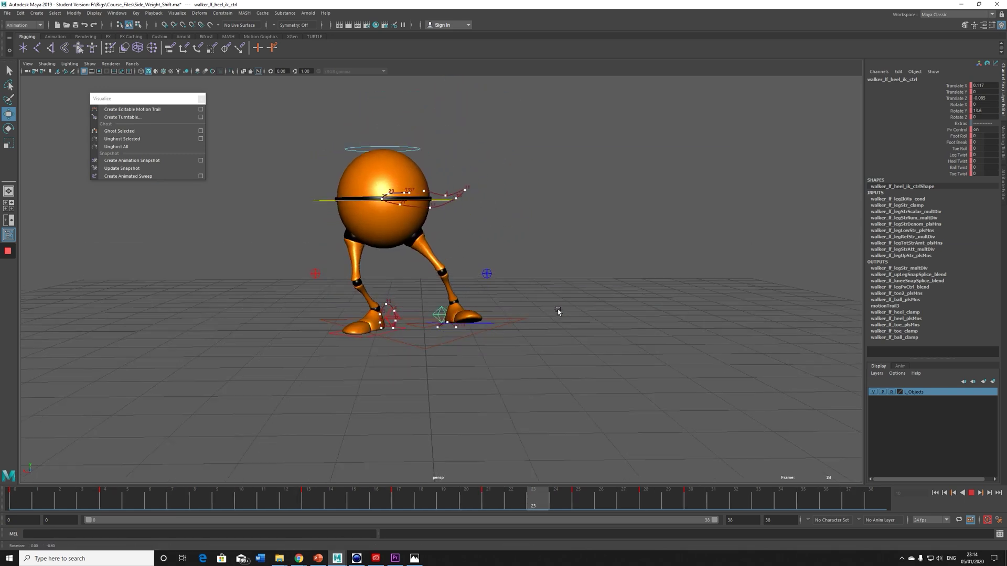
{"action": "middle_click_drag", "start_coordinate": [577, 328], "coordinate": [588, 324], "text": "alt"}
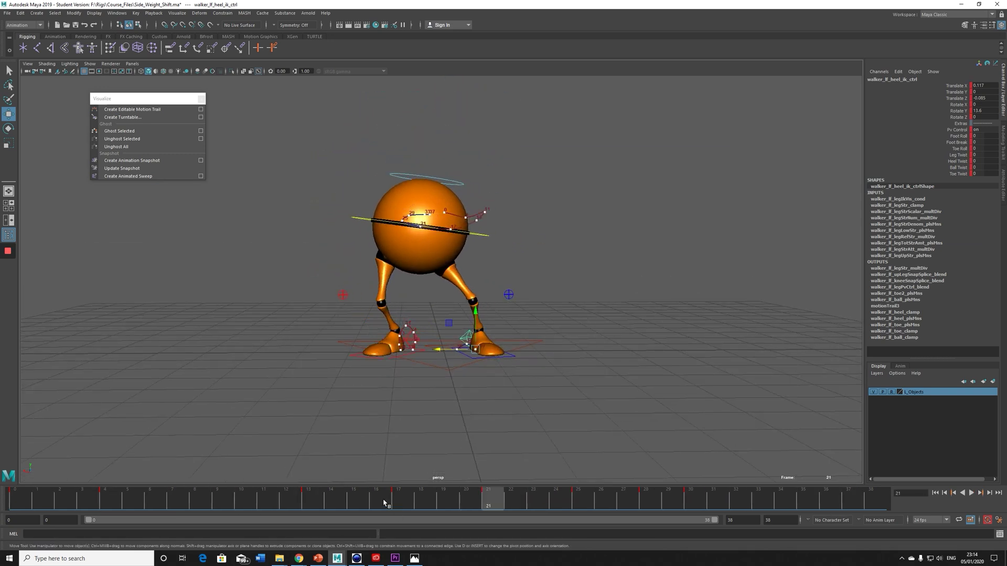
{"action": "left_click_drag", "start_coordinate": [587, 323], "coordinate": [475, 233], "text": "alt"}
{"action": "key", "text": "alt+v"}
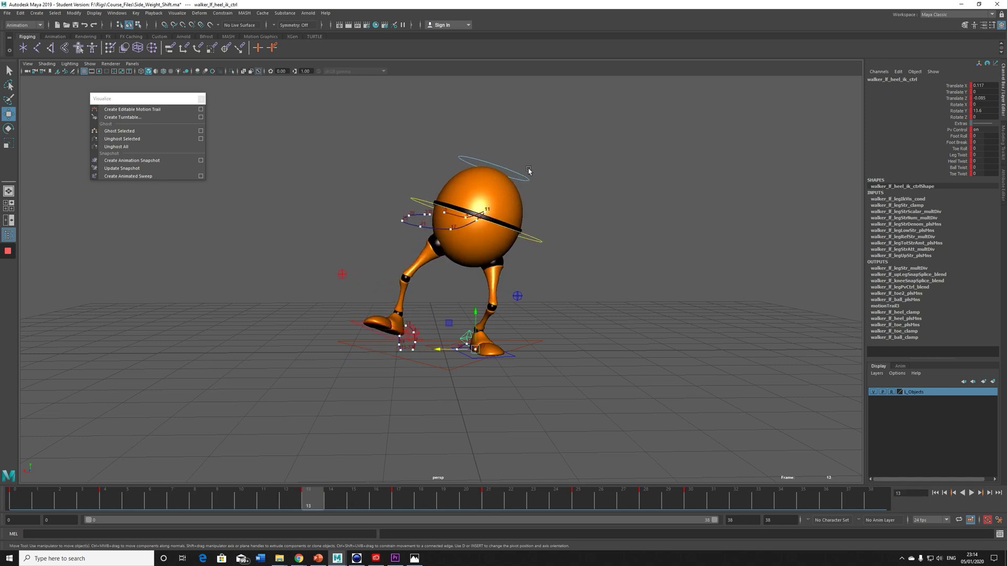
Clear the selection and play back the finished weight shift without any active control
{"action": "left_click", "coordinate": [523, 240]}
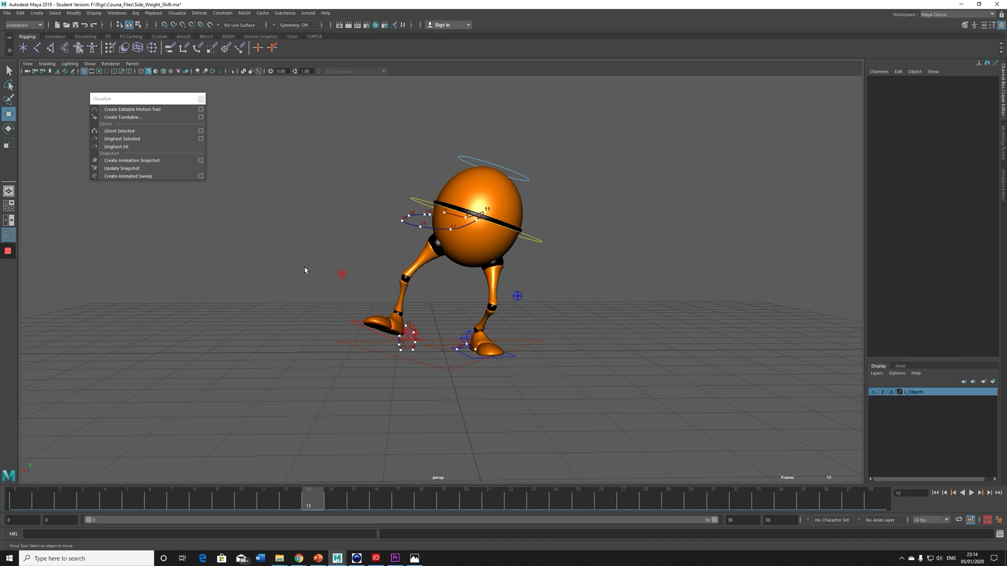
{"action": "key", "text": "alt+v"}
{"action": "key", "text": "alt+v"}
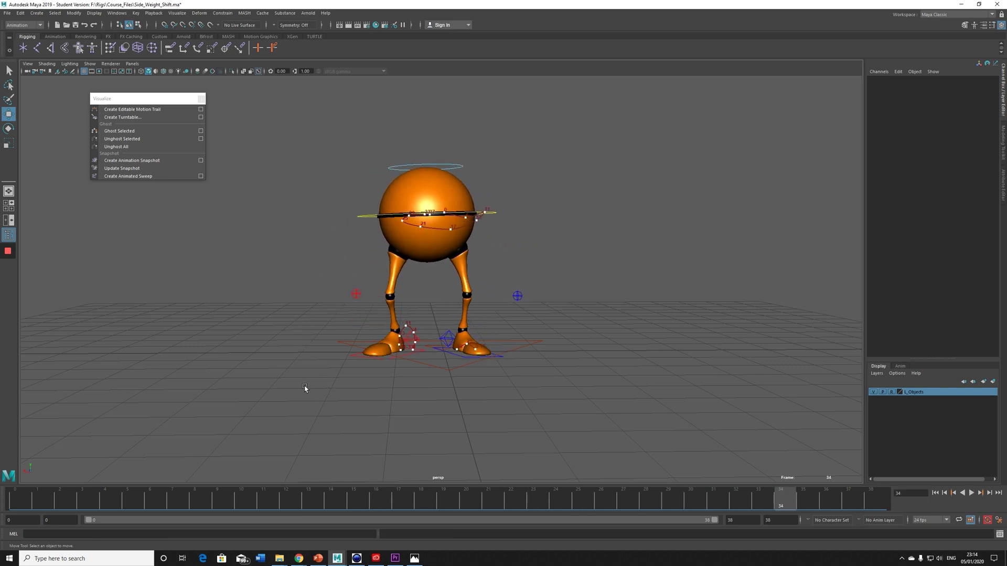
{"action": "key", "text": "alt+v"}
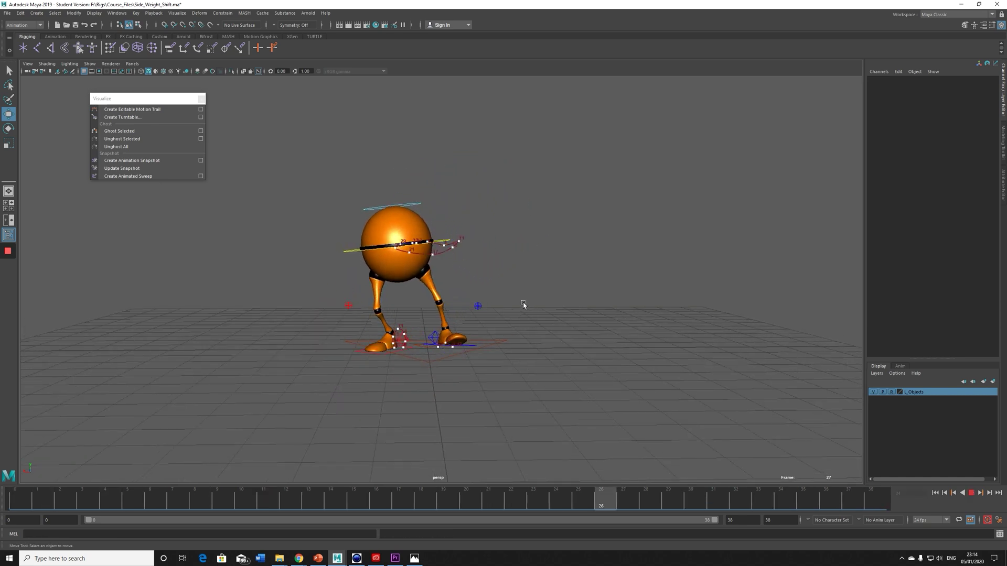
{"action": "key", "text": "alt+v"}
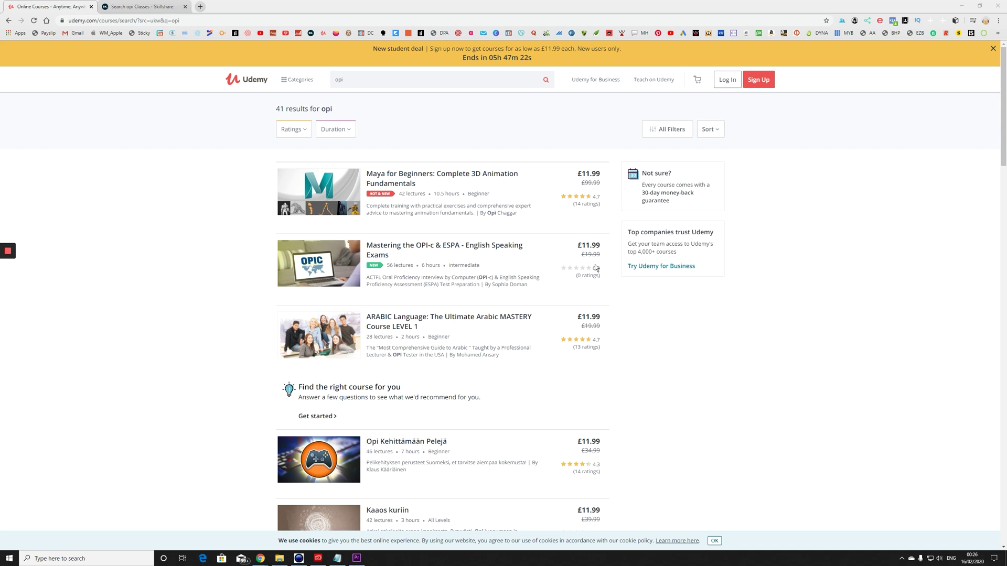
Switch to Udemy in the browser, open the "Maya for Beginners: Complete 3D Animation Fundamentals" course and examine its price
{"action": "mouse_move", "coordinate": [288, 163]}
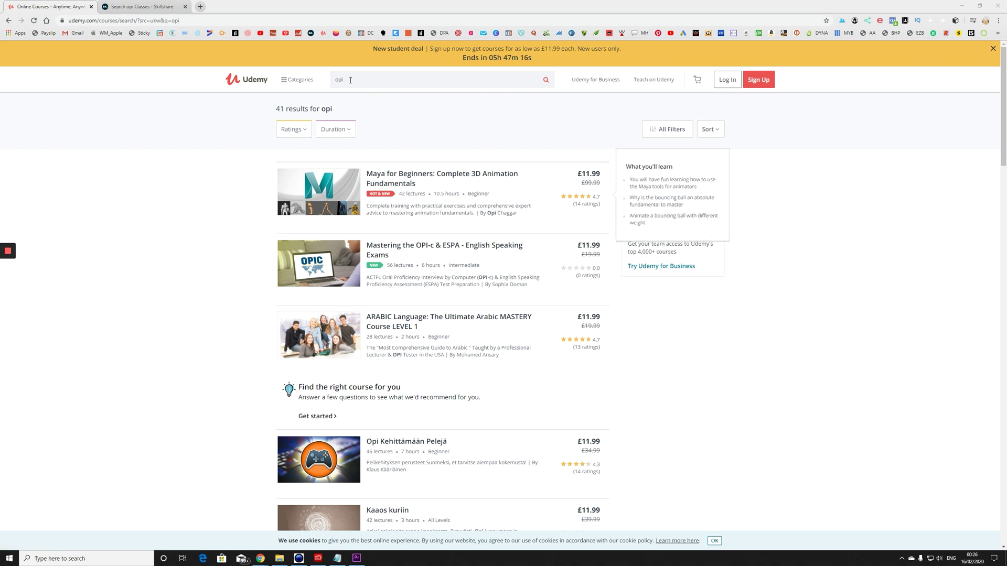
{"action": "left_click", "coordinate": [398, 182]}
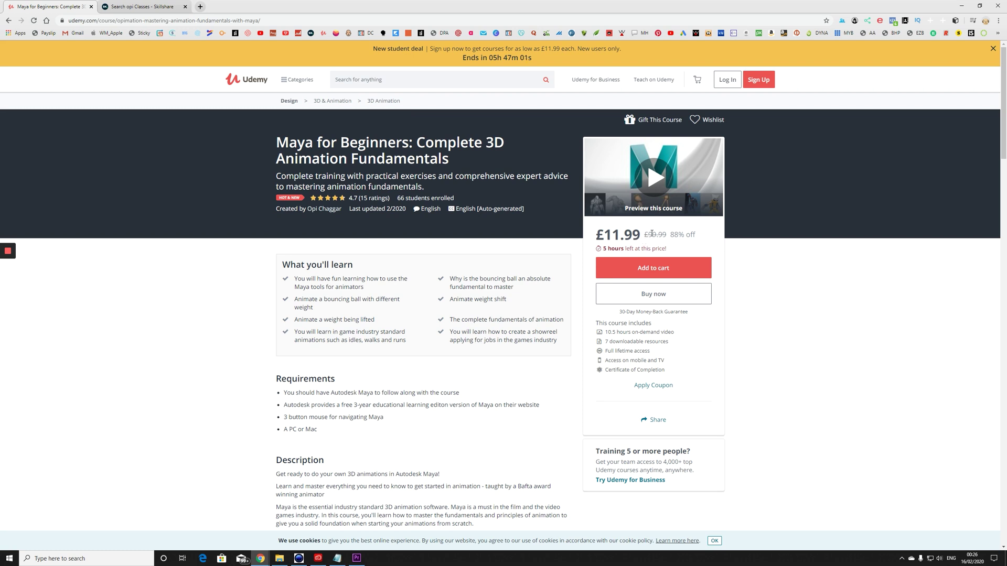
{"action": "left_click_drag", "start_coordinate": [608, 235], "coordinate": [633, 237]}
{"action": "left_click", "coordinate": [640, 241]}
{"action": "left_click", "coordinate": [632, 240]}
Expand the "Introduction To Maya For Animators" and "Animation" sections of the course content and look through their lectures
{"action": "scroll", "coordinate": [549, 317], "scroll_direction": "down", "scroll_amount": 12}
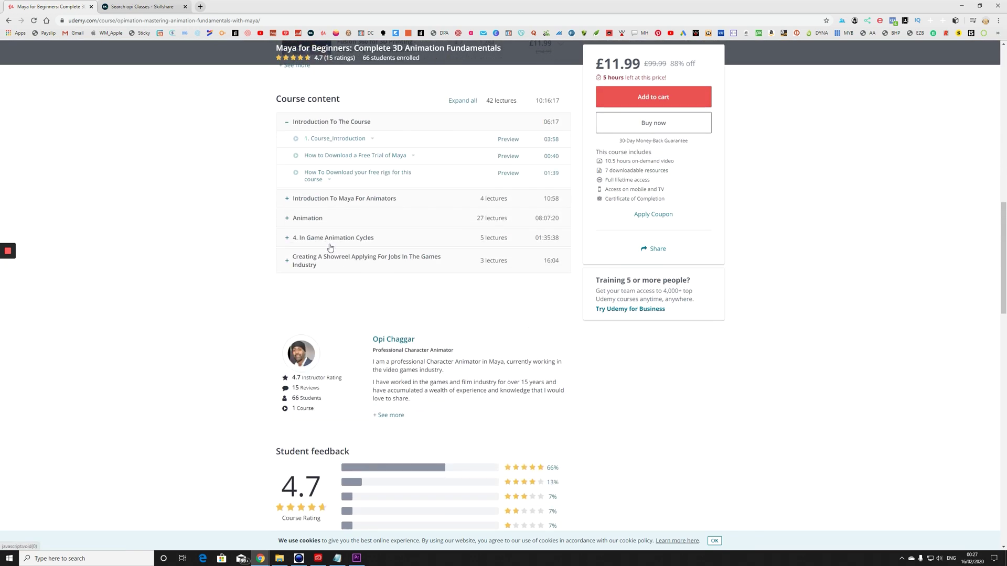
{"action": "left_click", "coordinate": [288, 204]}
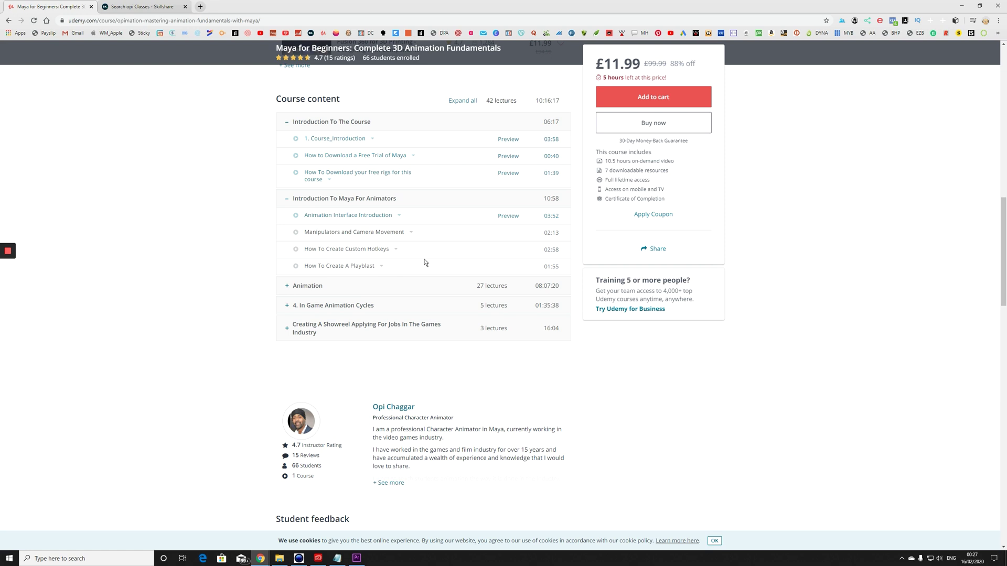
{"action": "scroll", "coordinate": [350, 264], "scroll_direction": "down", "scroll_amount": 2}
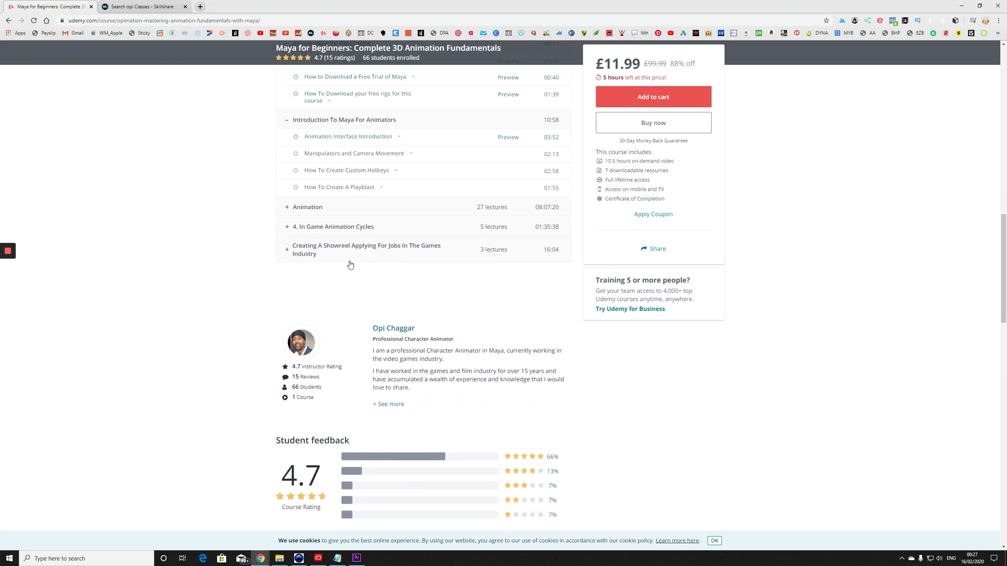
{"action": "left_click", "coordinate": [289, 211]}
{"action": "scroll", "coordinate": [360, 218], "scroll_direction": "down", "scroll_amount": 5}
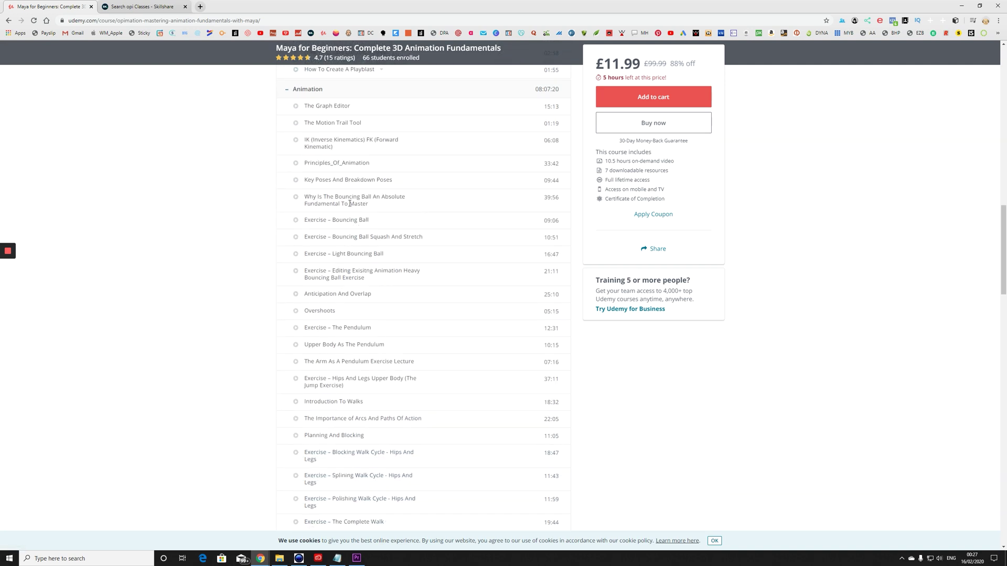
Expand the "4. In Game Animation Cycles" section of the course content and look through its lectures
{"action": "scroll", "coordinate": [351, 236], "scroll_direction": "down", "scroll_amount": 3}
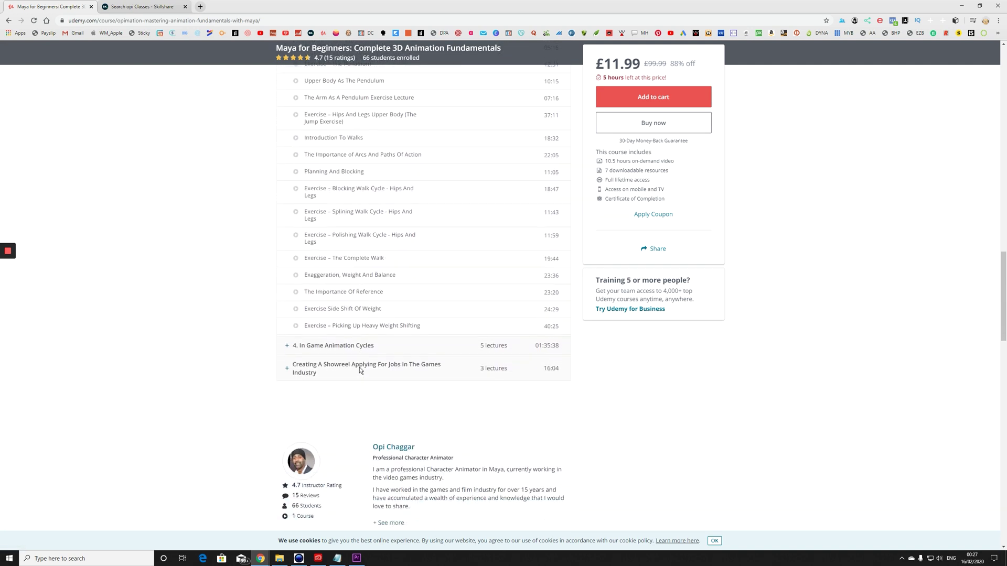
{"action": "left_click", "coordinate": [287, 335]}
{"action": "scroll", "coordinate": [347, 276], "scroll_direction": "down", "scroll_amount": 2}
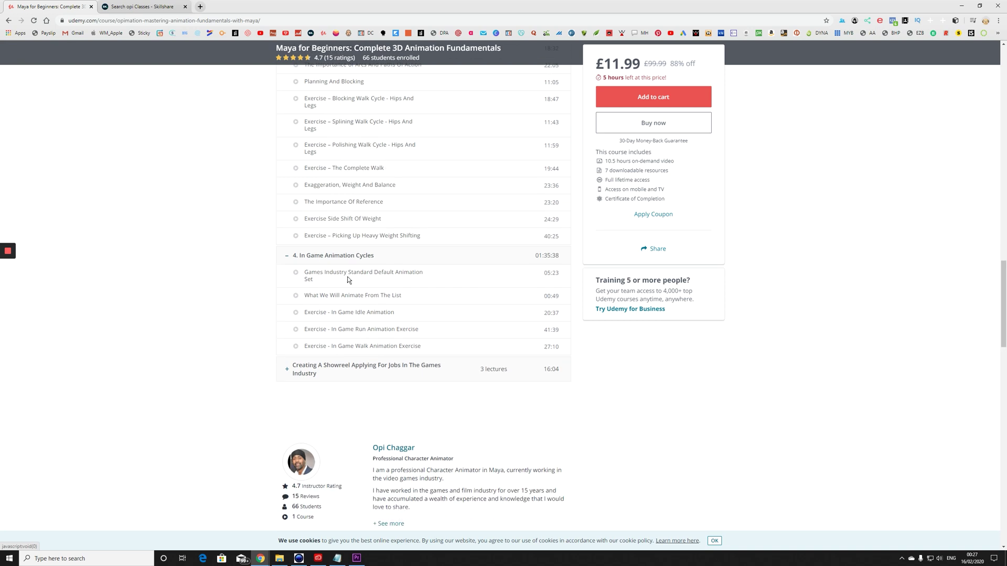
{"action": "scroll", "coordinate": [361, 233], "scroll_direction": "down", "scroll_amount": 2}
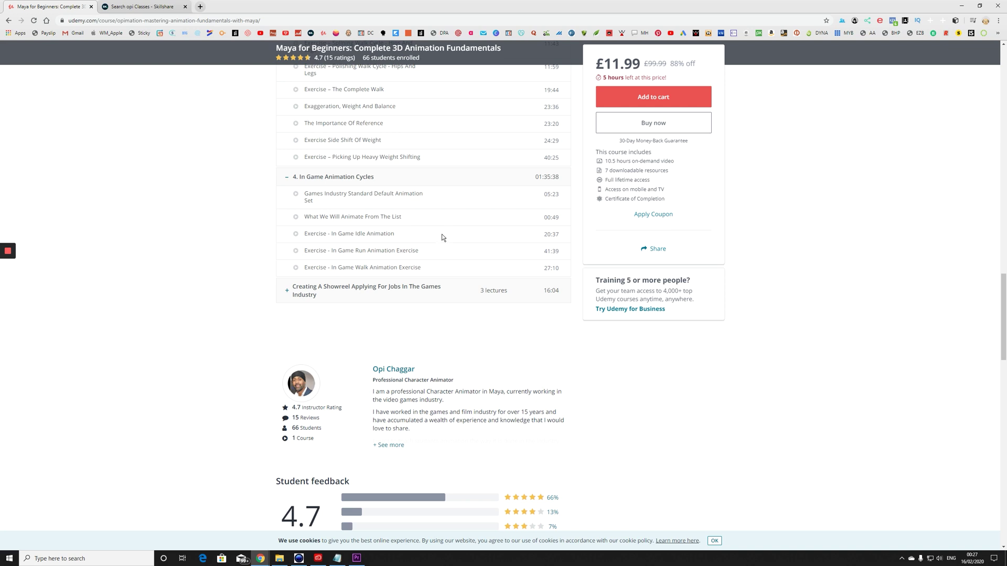
Expand the "Creating A Showreel Applying For Jobs In The Games Industry" section and review its lectures alongside the preceding sections
{"action": "scroll", "coordinate": [441, 234], "scroll_direction": "down", "scroll_amount": 1}
{"action": "left_click", "coordinate": [316, 260]}
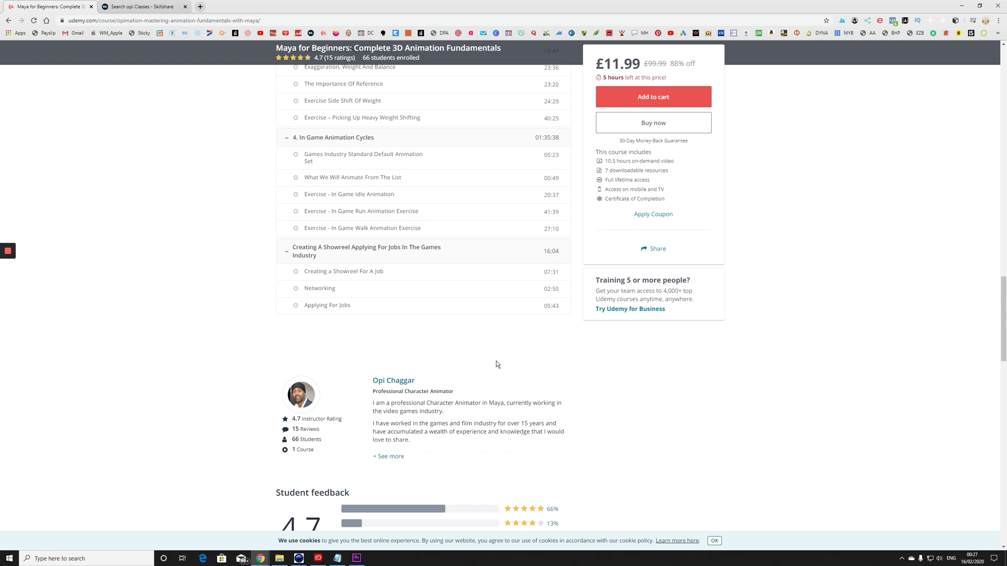
{"action": "left_click_drag", "start_coordinate": [756, 401], "coordinate": [533, 366]}
{"action": "left_click", "coordinate": [511, 373]}
{"action": "scroll", "coordinate": [517, 367], "scroll_direction": "down", "scroll_amount": 3}
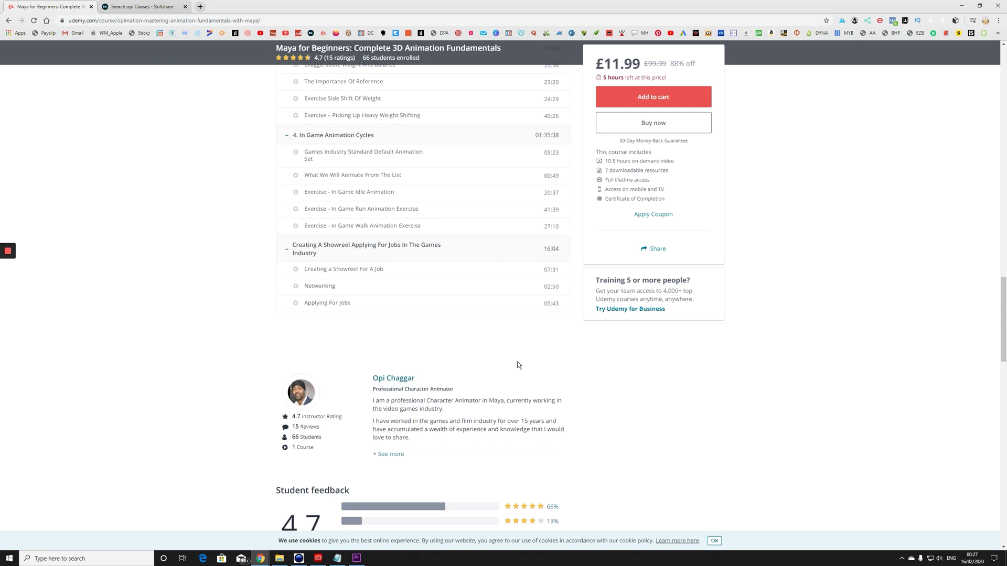
{"action": "scroll", "coordinate": [517, 363], "scroll_direction": "up", "scroll_amount": 4}
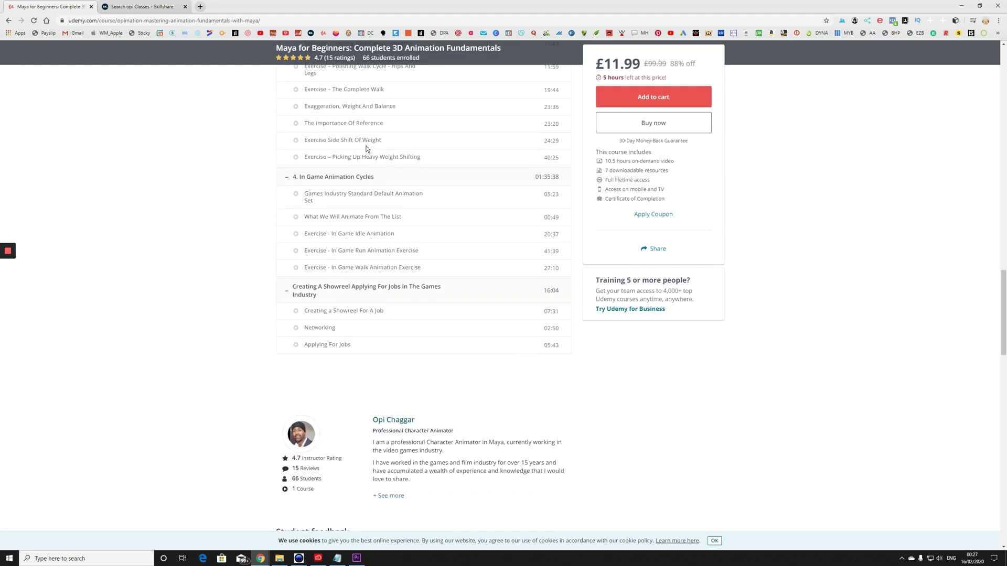
Switch to the Skillshare search results for "opi" and examine the Maya Animation For Beginners class
{"action": "left_click", "coordinate": [146, 8]}
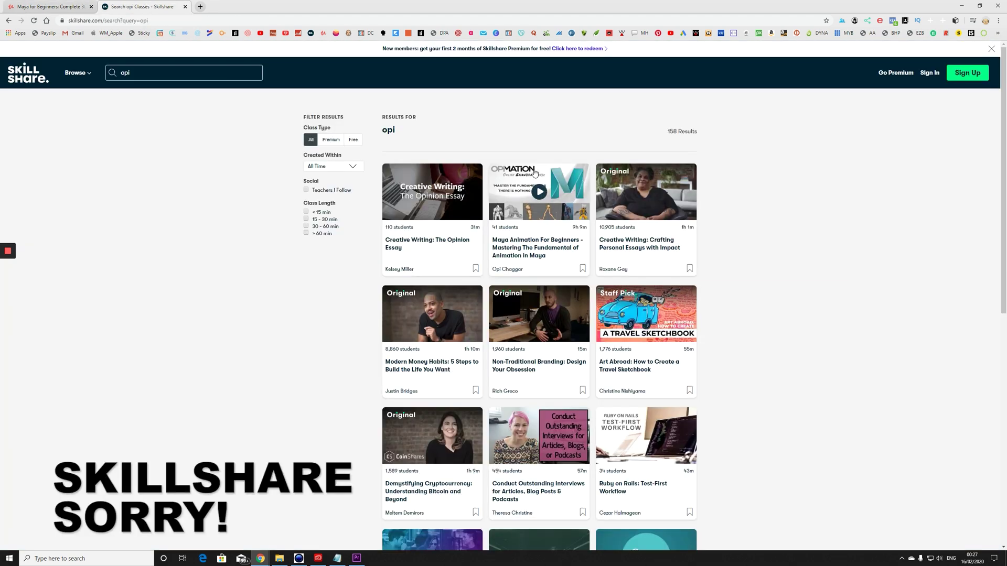